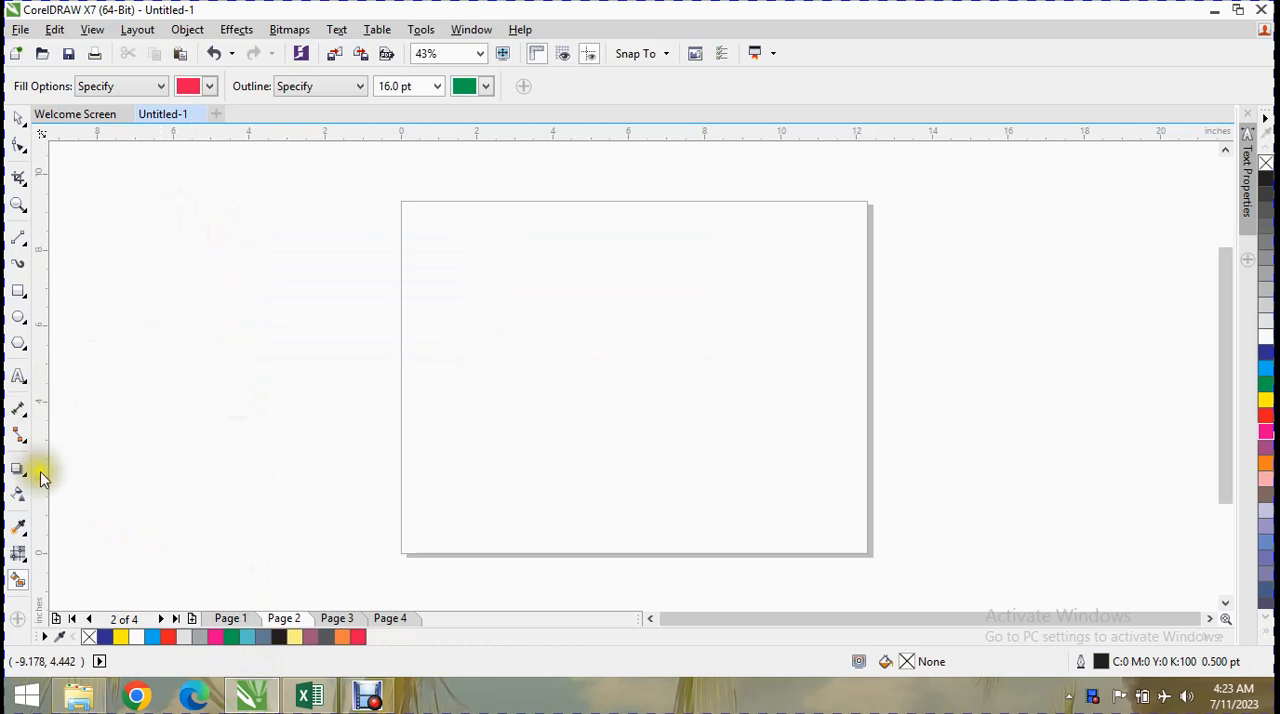
Draw a cyan-filled rectangle about 4.4 × 2.5 inches beside the page and a purple-filled one about 6.4 × 3.1 inches overlapping the page.
click(18, 291)
drag(136, 247, 304, 340)
click(1266, 368)
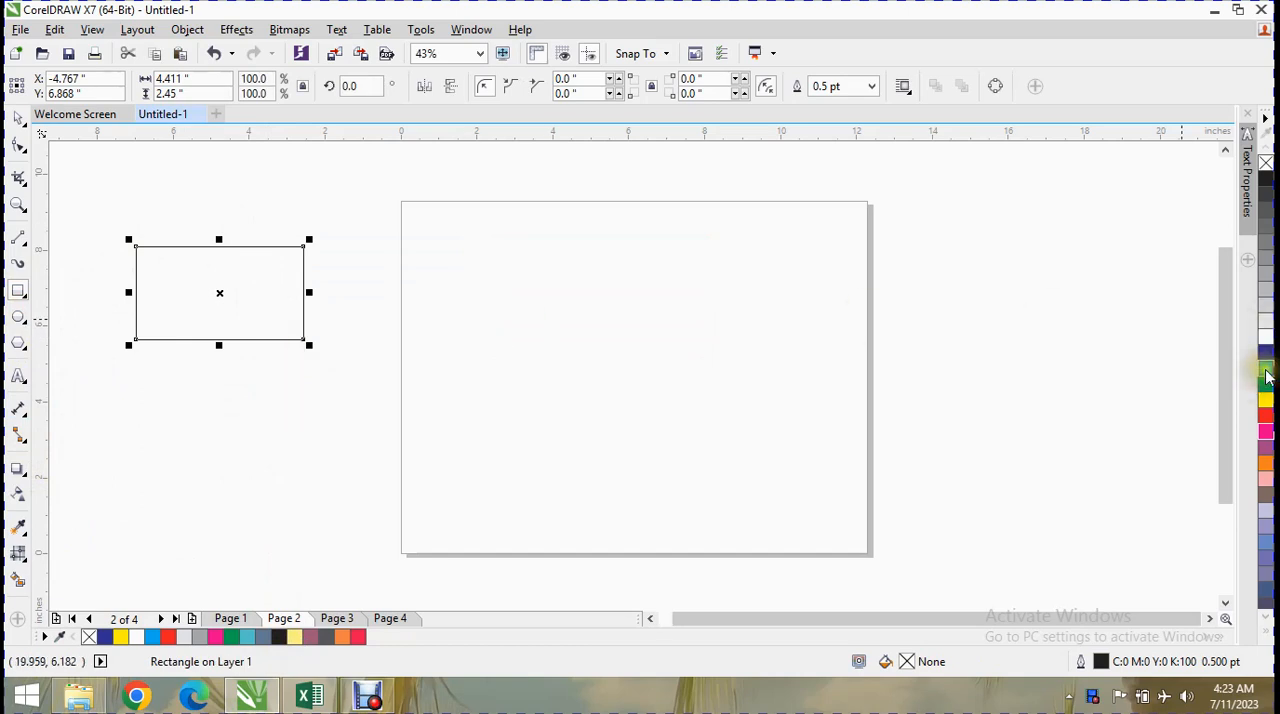
drag(387, 256, 632, 372)
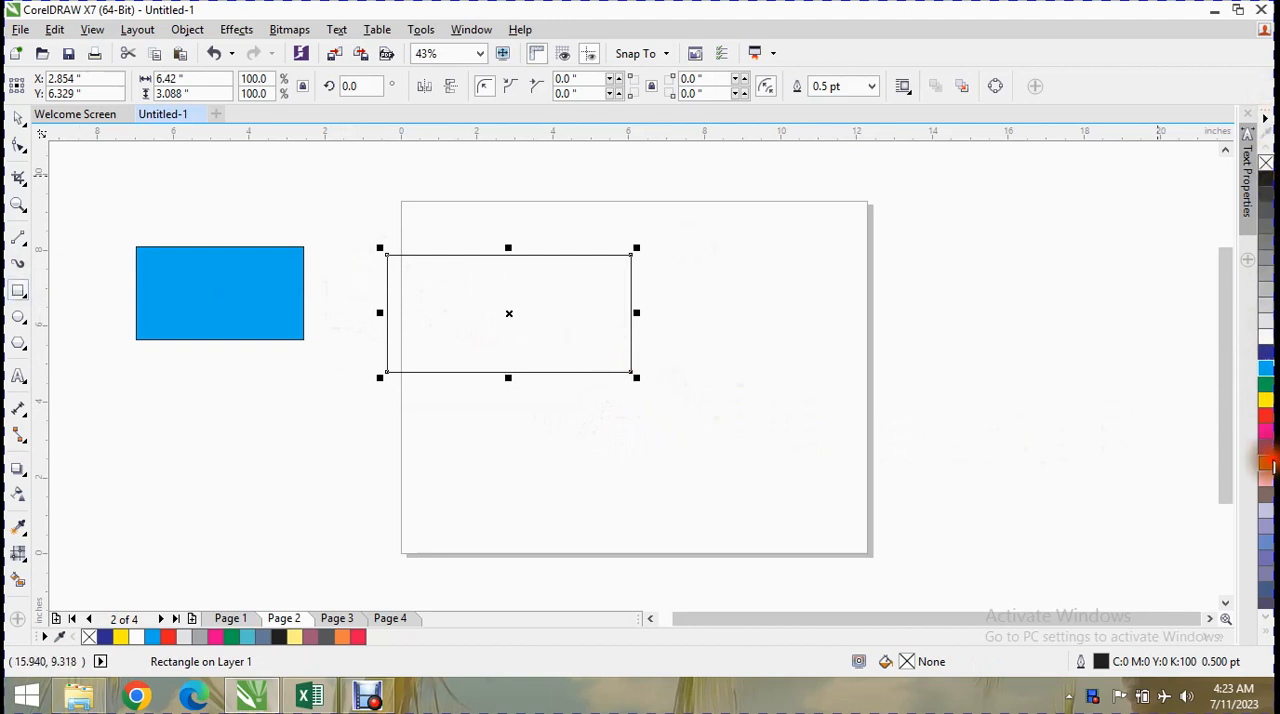
click(1267, 456)
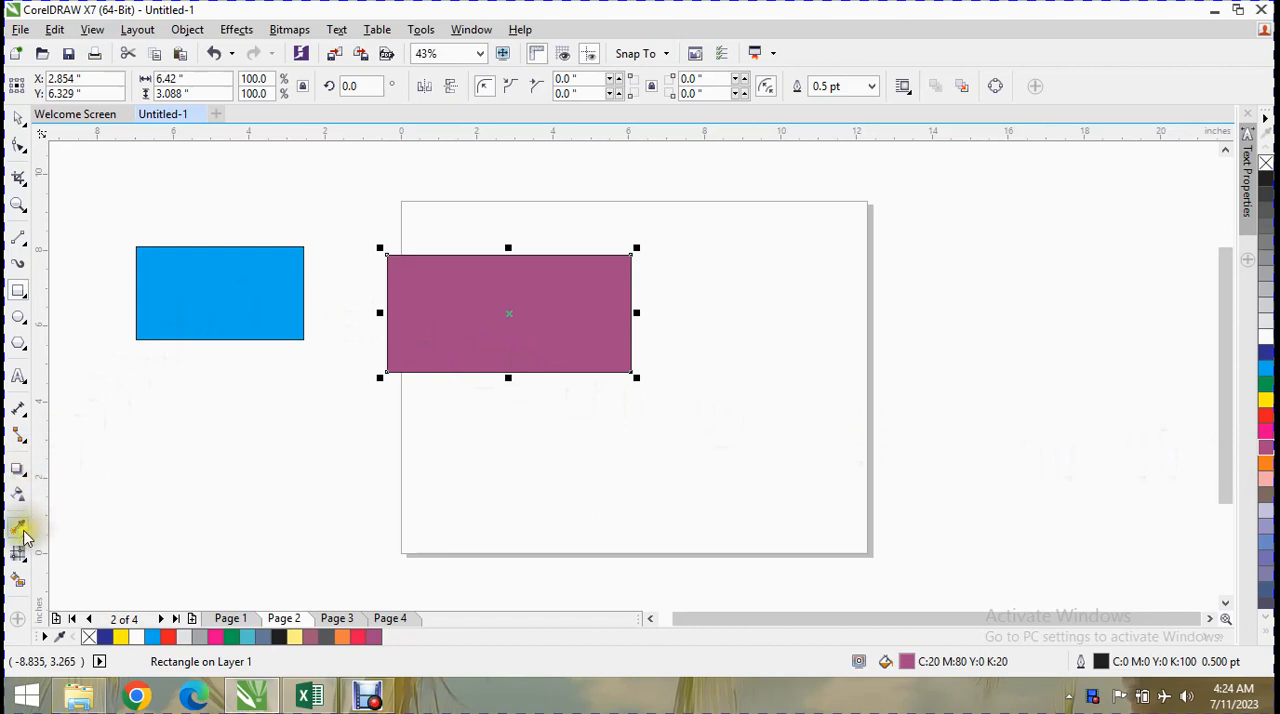
Try to copy the cyan rectangle's attributes onto the purple rectangle with the Attributes Eyedropper.
click(30, 536)
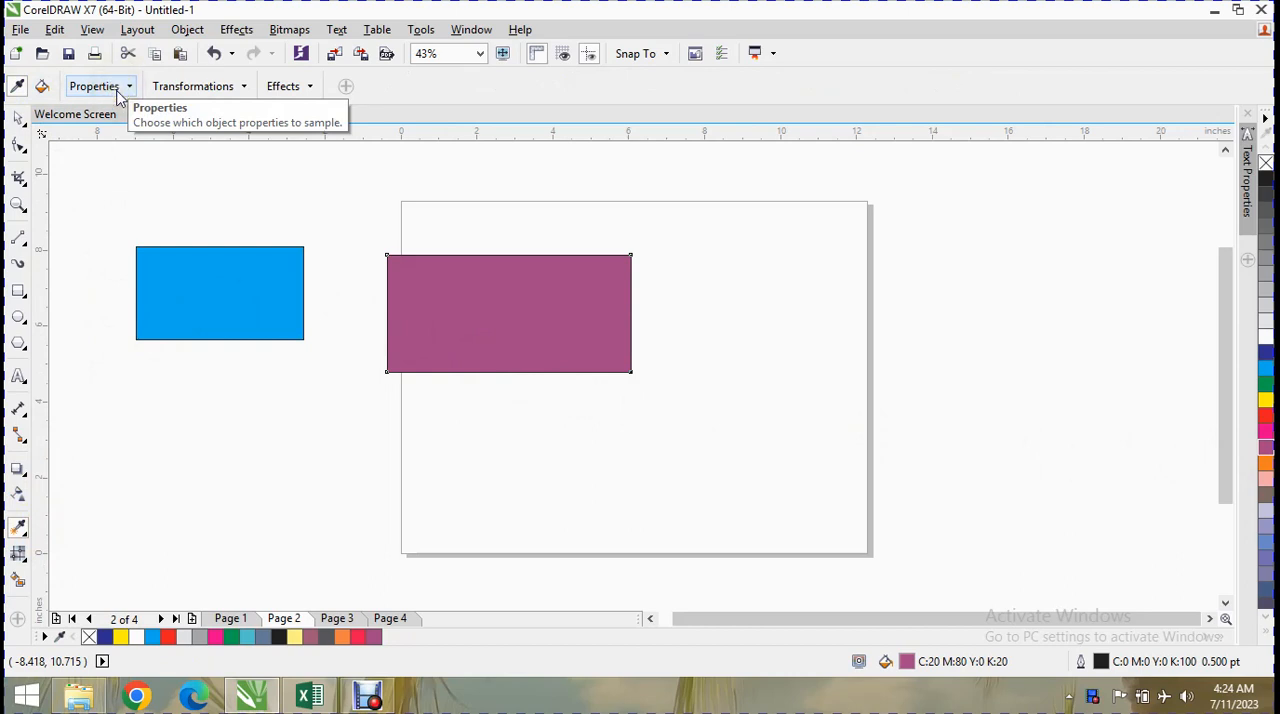
click(168, 251)
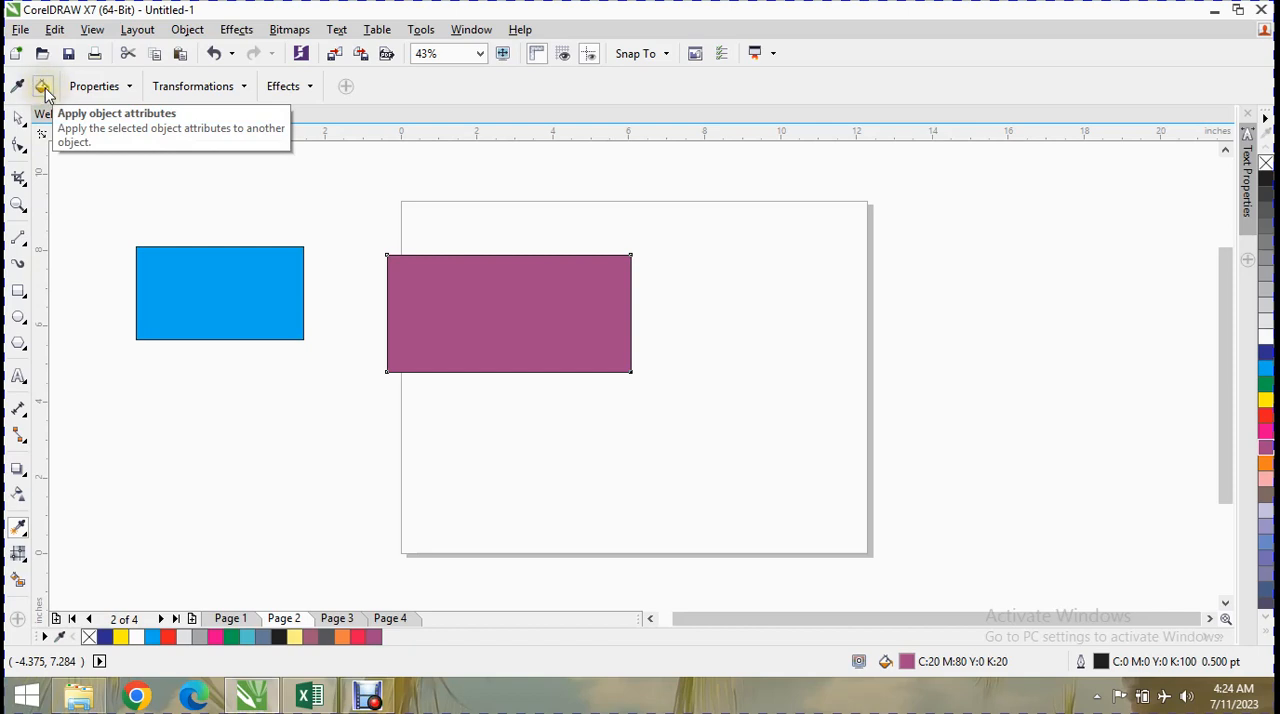
click(43, 88)
click(415, 322)
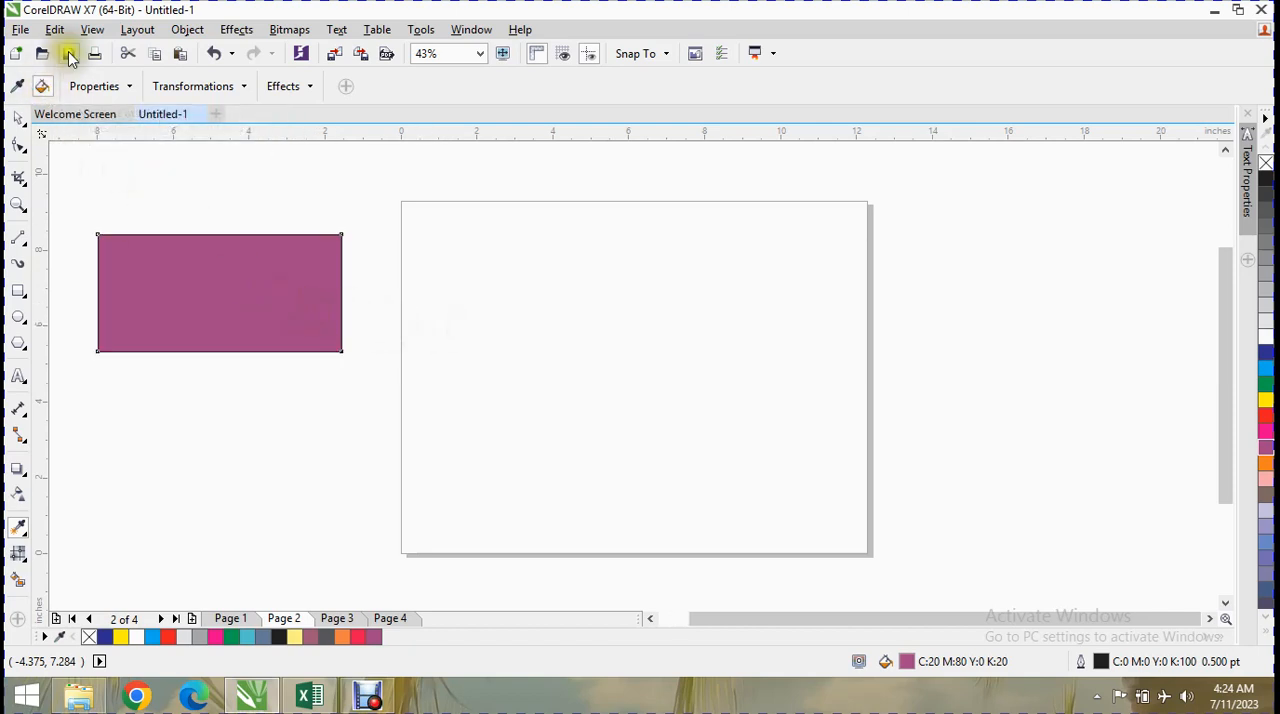
Include Fill and Text in the eyedropper's sampled properties and exclude the Rotation and Position transformations.
click(128, 87)
click(84, 179)
click(84, 205)
click(123, 237)
click(217, 89)
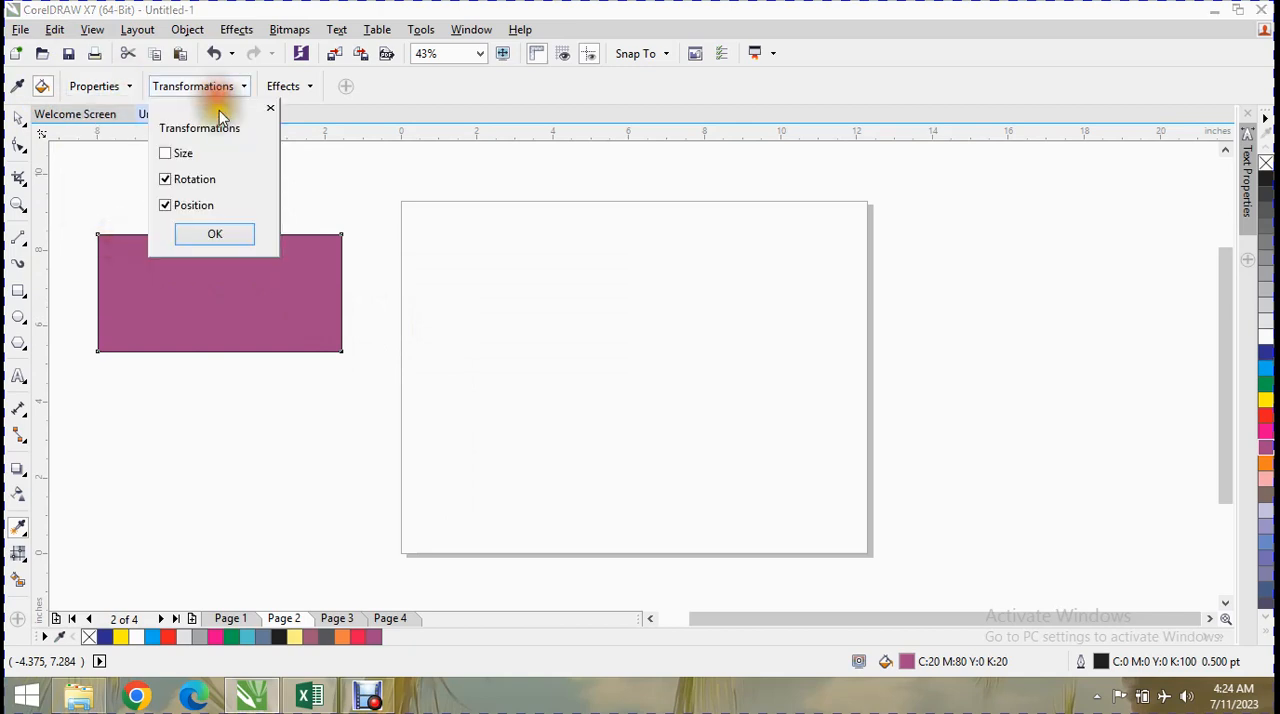
click(193, 182)
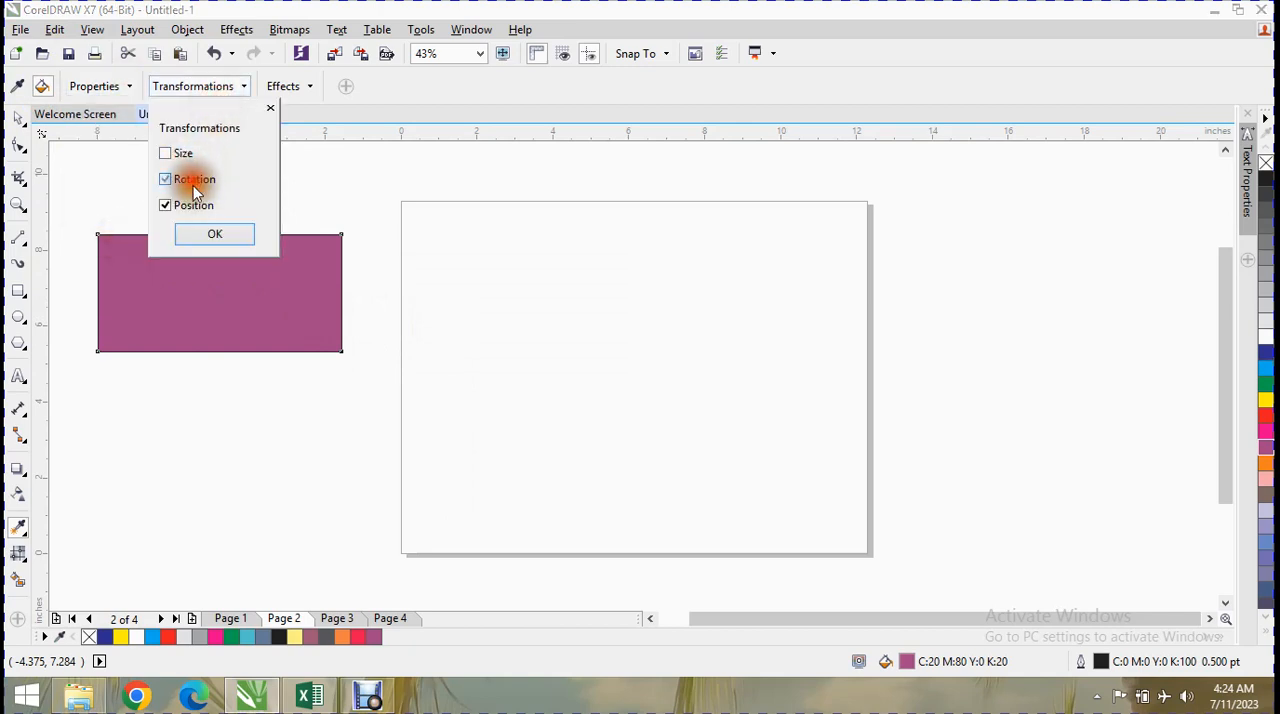
click(210, 233)
Move the purple rectangle onto the upper part of the page and copy the cyan rectangle's attributes onto it with the eyedropper.
click(18, 118)
drag(183, 323, 537, 308)
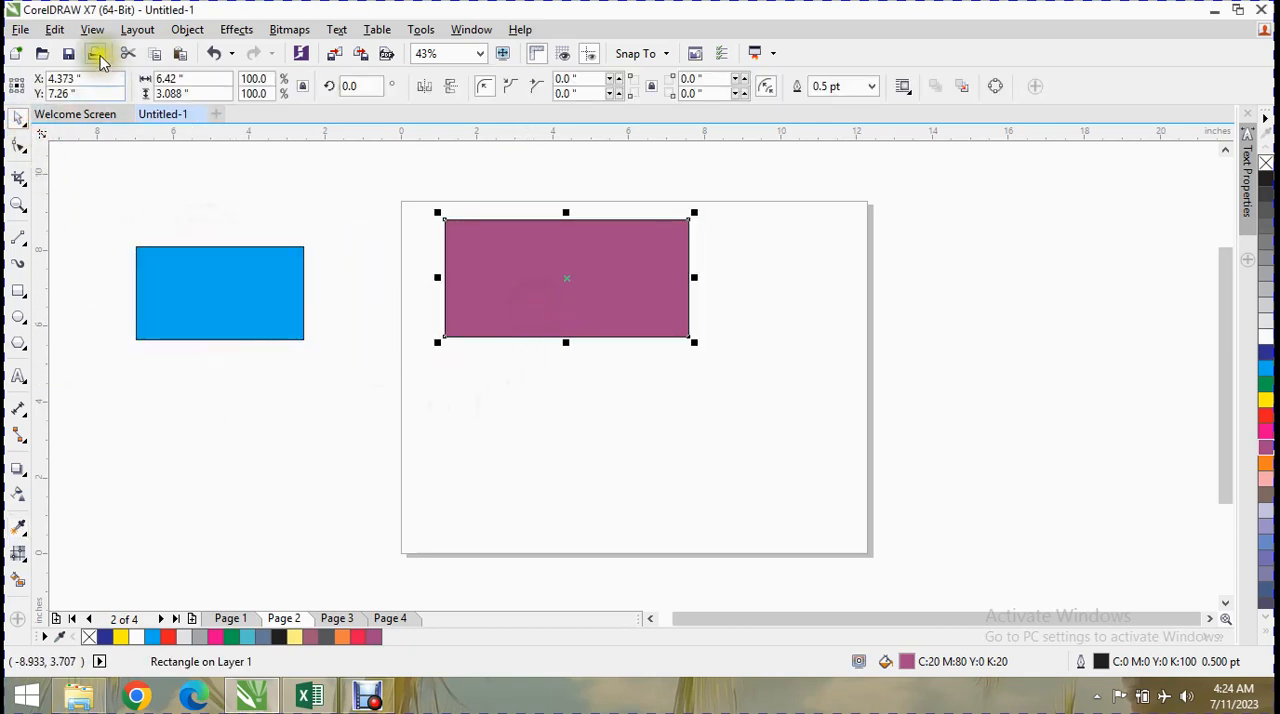
click(20, 528)
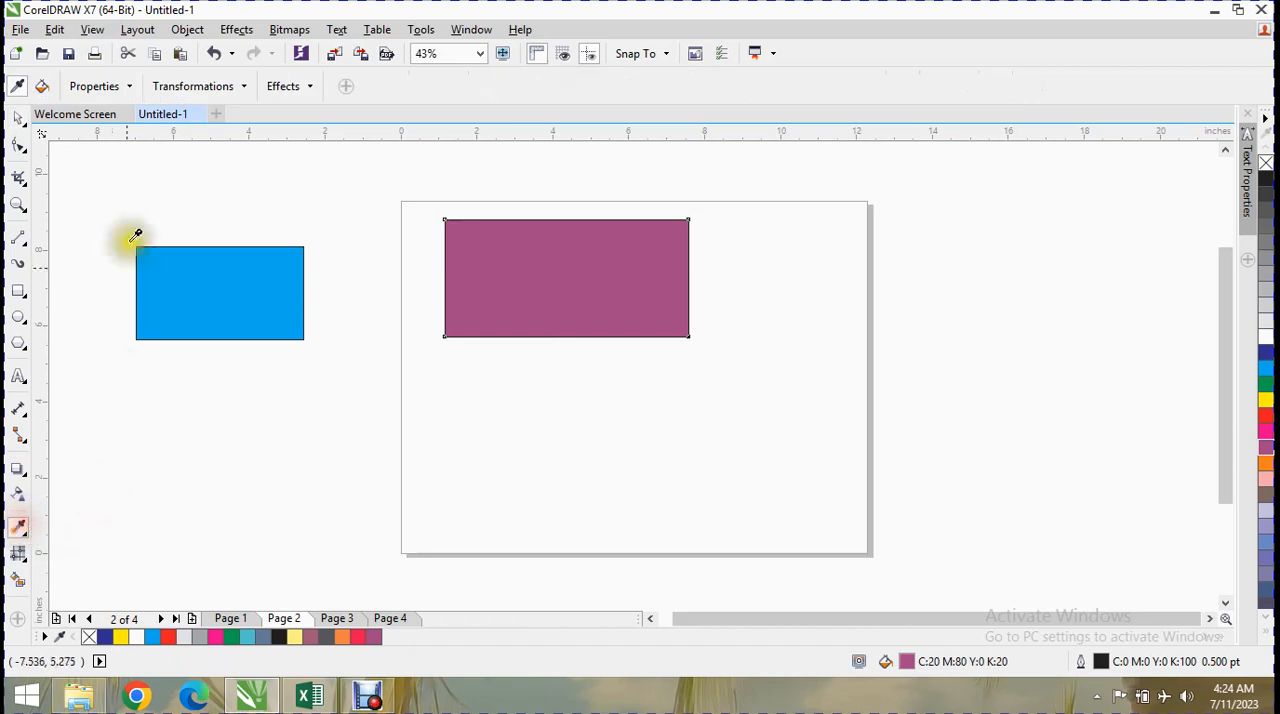
click(221, 290)
click(585, 268)
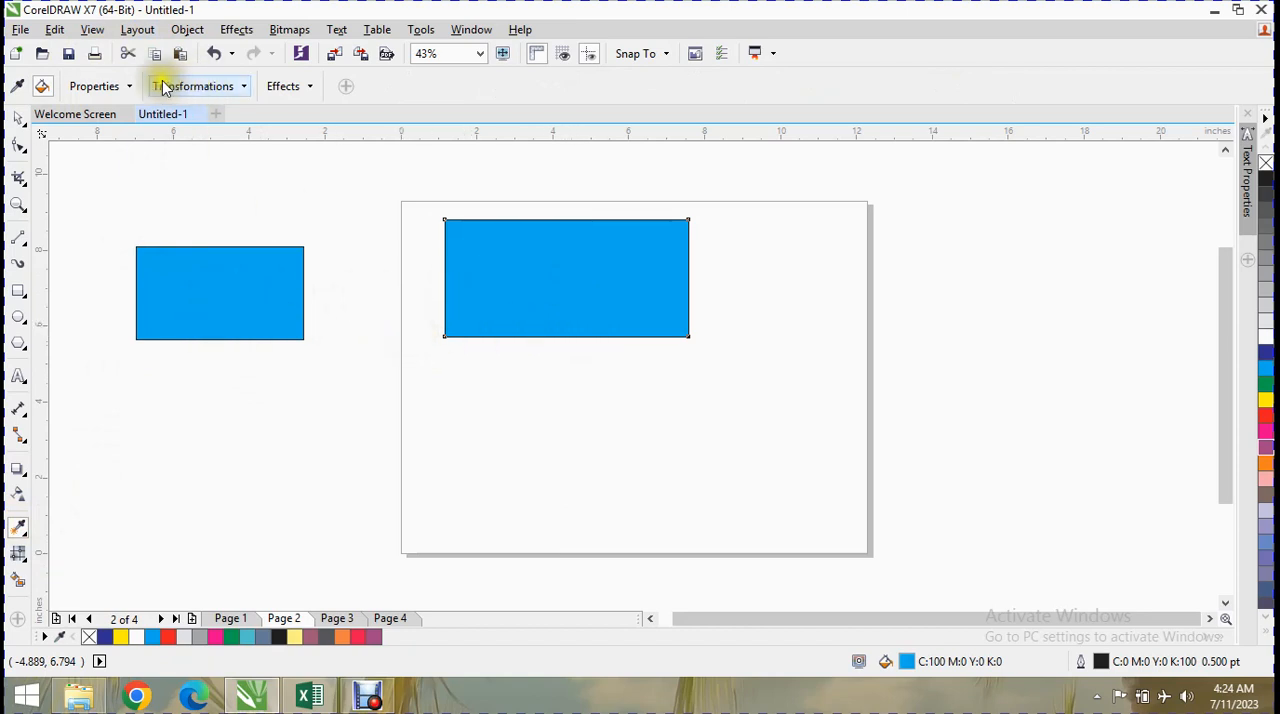
click(128, 86)
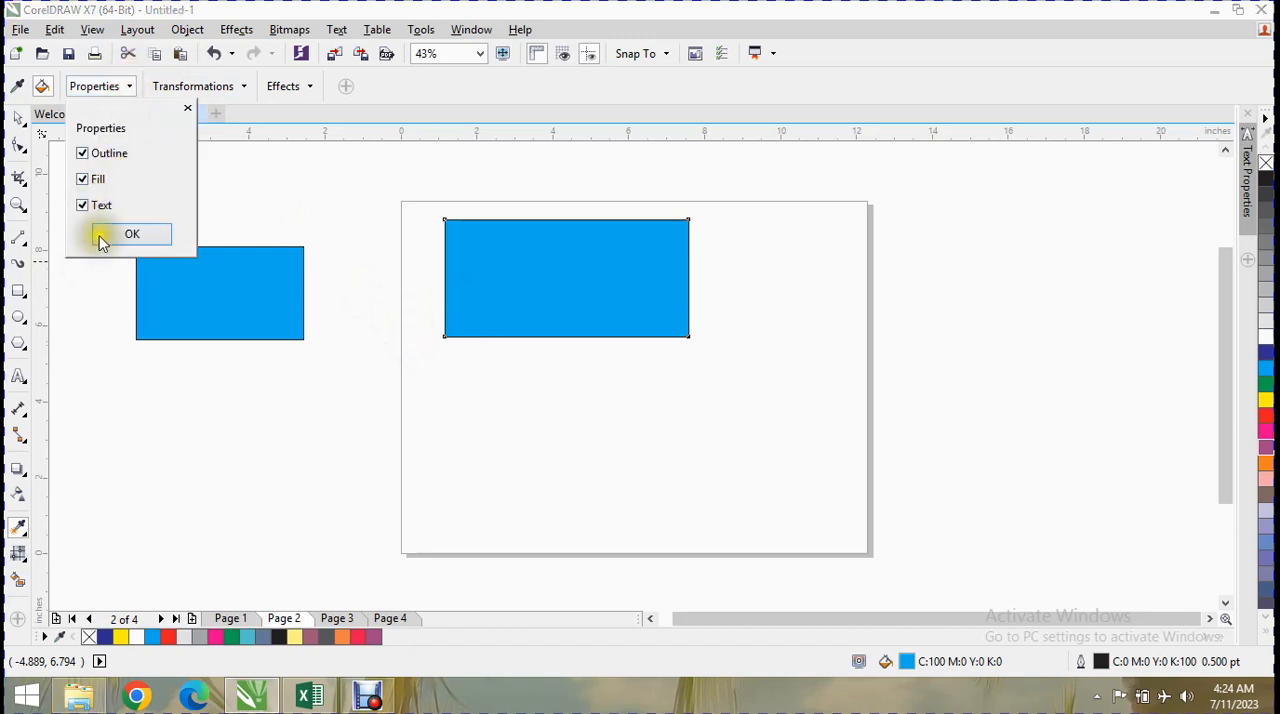
click(187, 107)
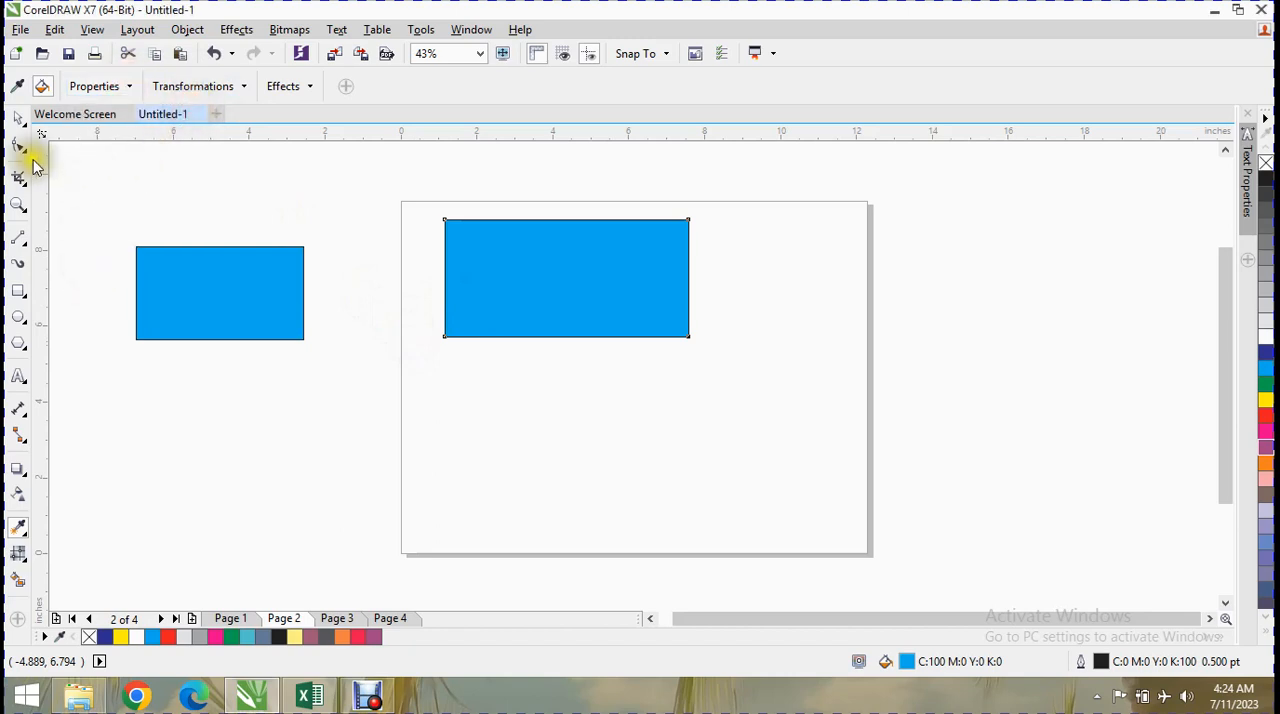
Give the smaller rectangle beside the page a green outline 36 pt wide.
click(18, 118)
click(232, 265)
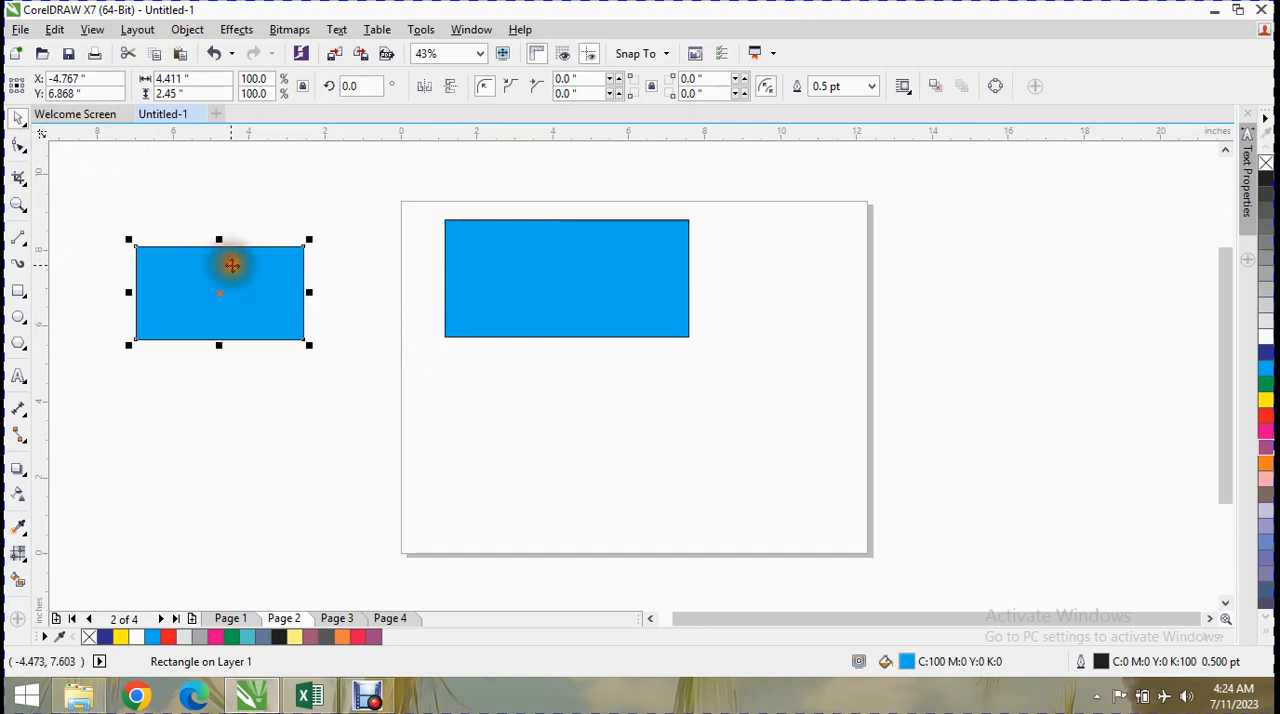
click(872, 86)
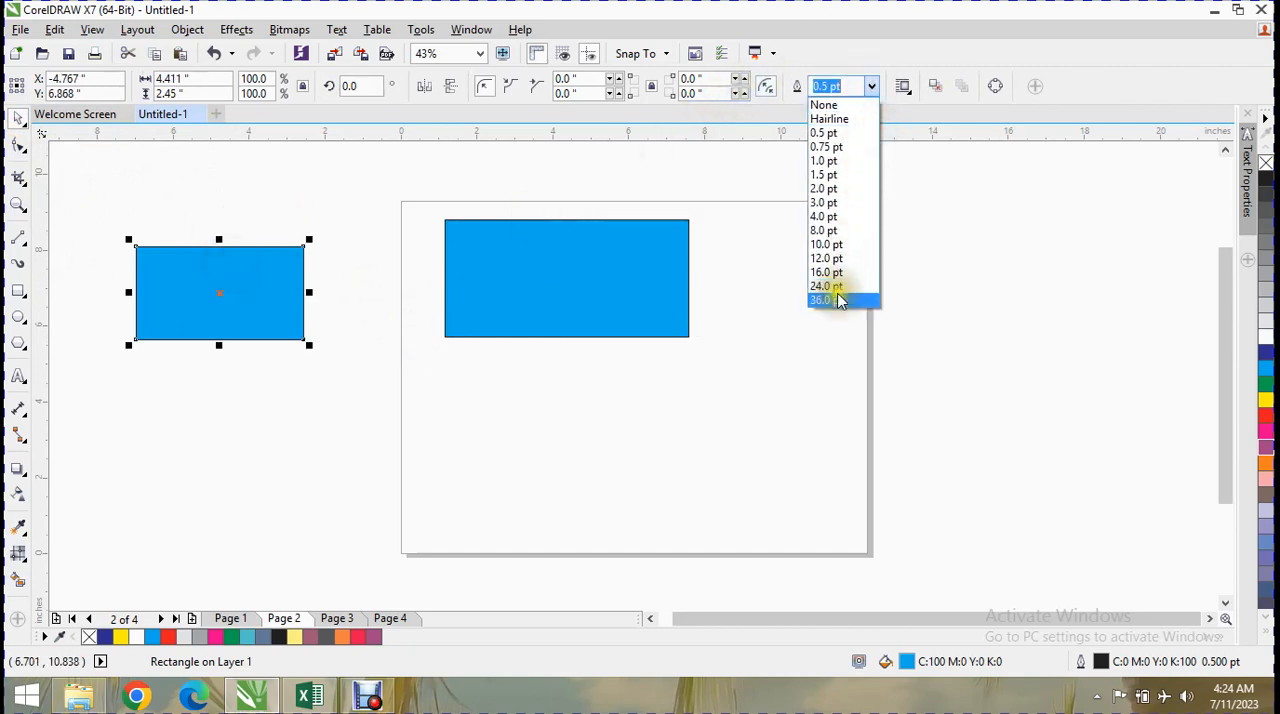
click(838, 300)
right_click(1268, 388)
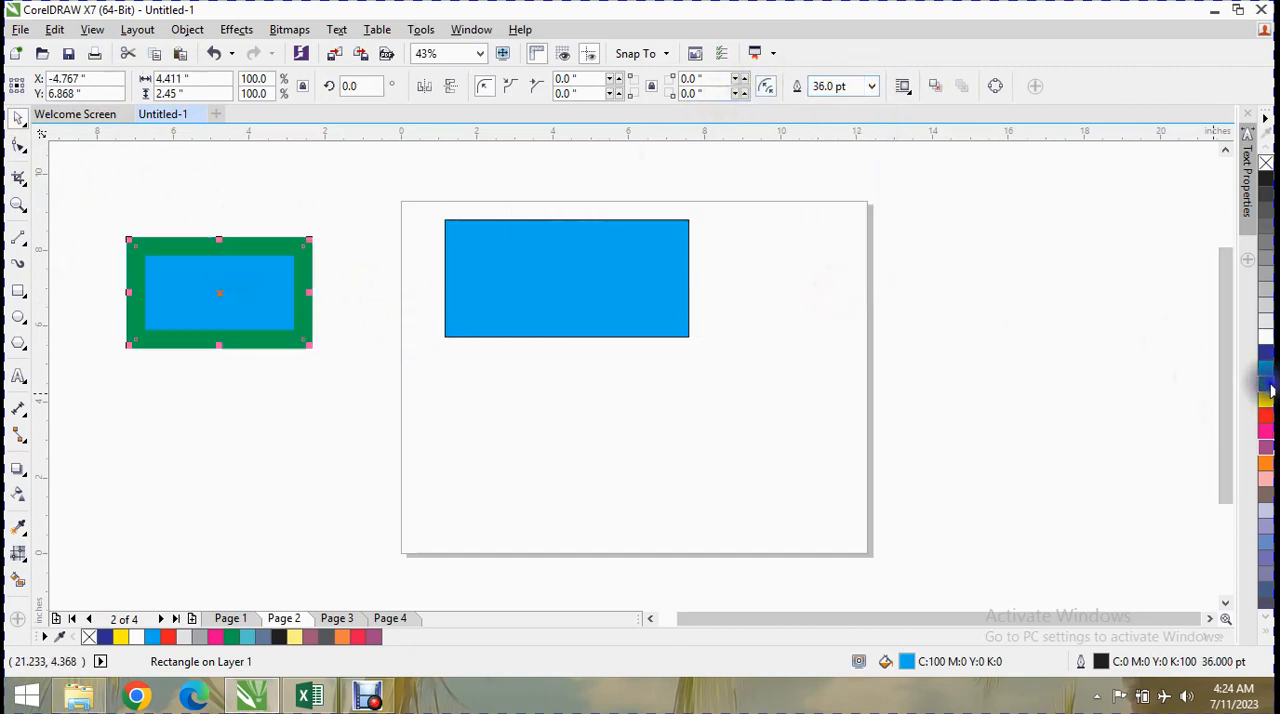
Limit the eyedropper's sampled properties to Outline and copy the smaller rectangle's outline onto the larger rectangle.
click(20, 524)
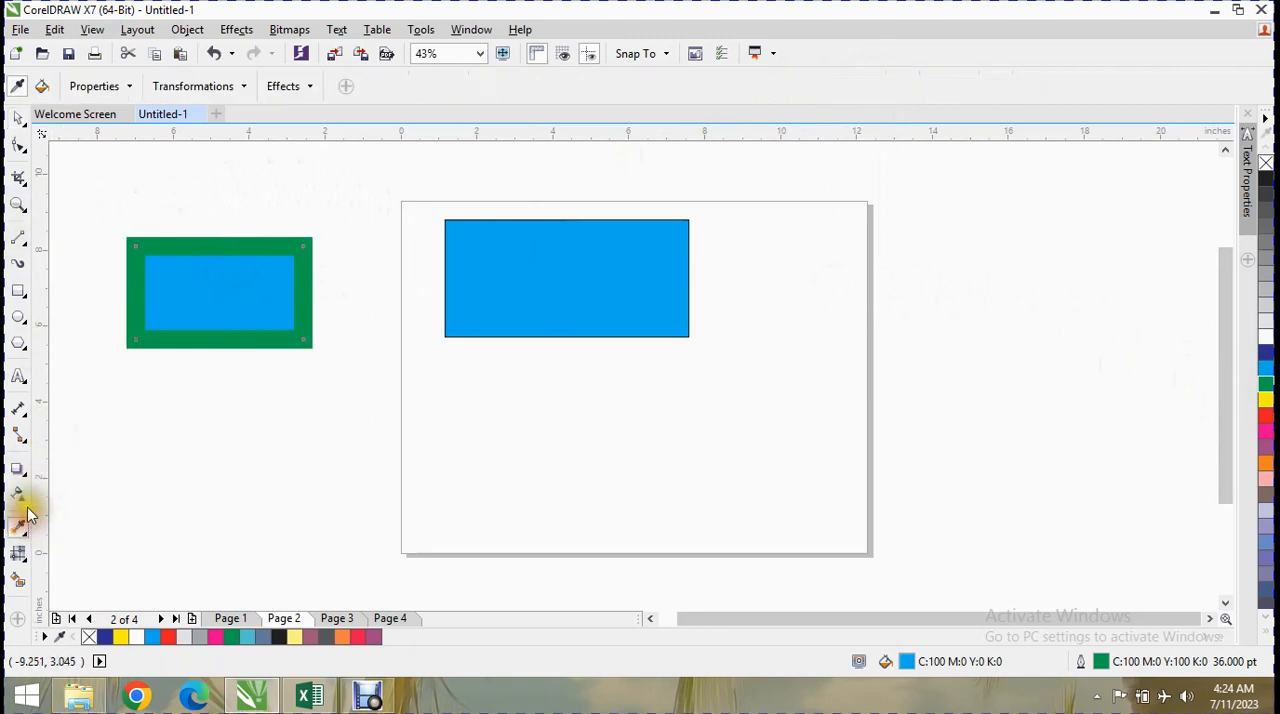
click(94, 87)
click(84, 180)
click(84, 206)
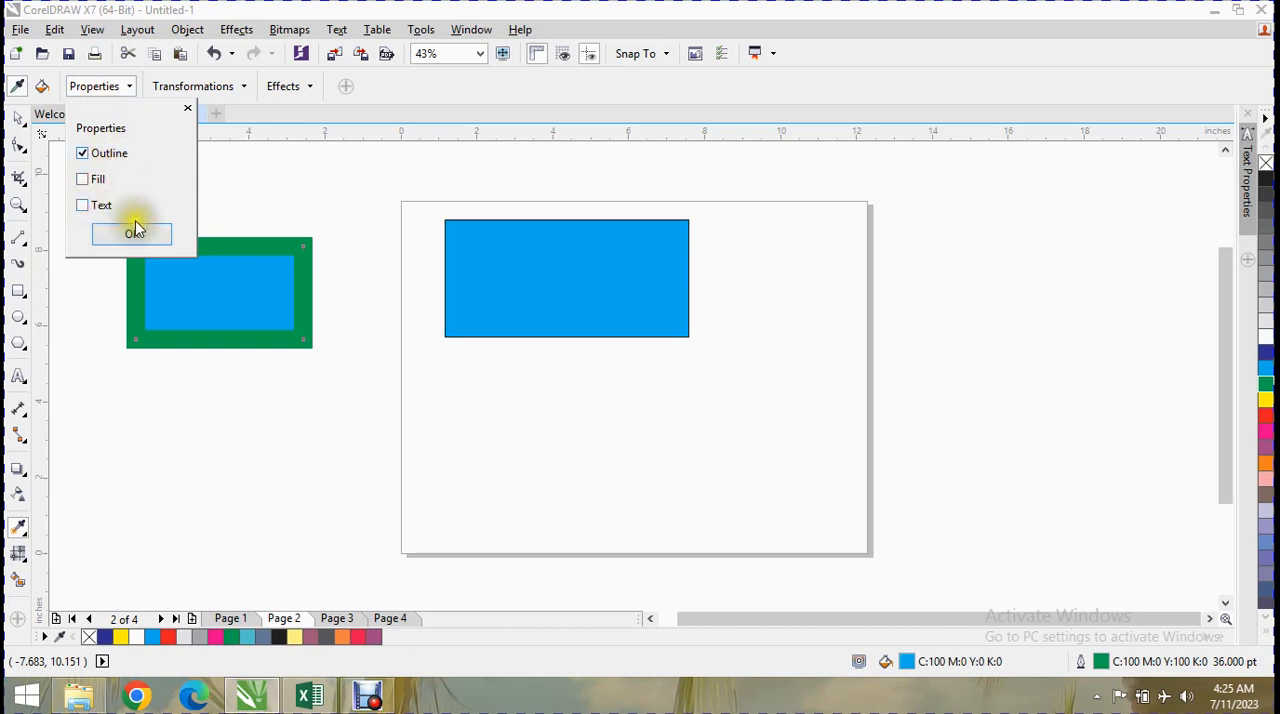
click(137, 243)
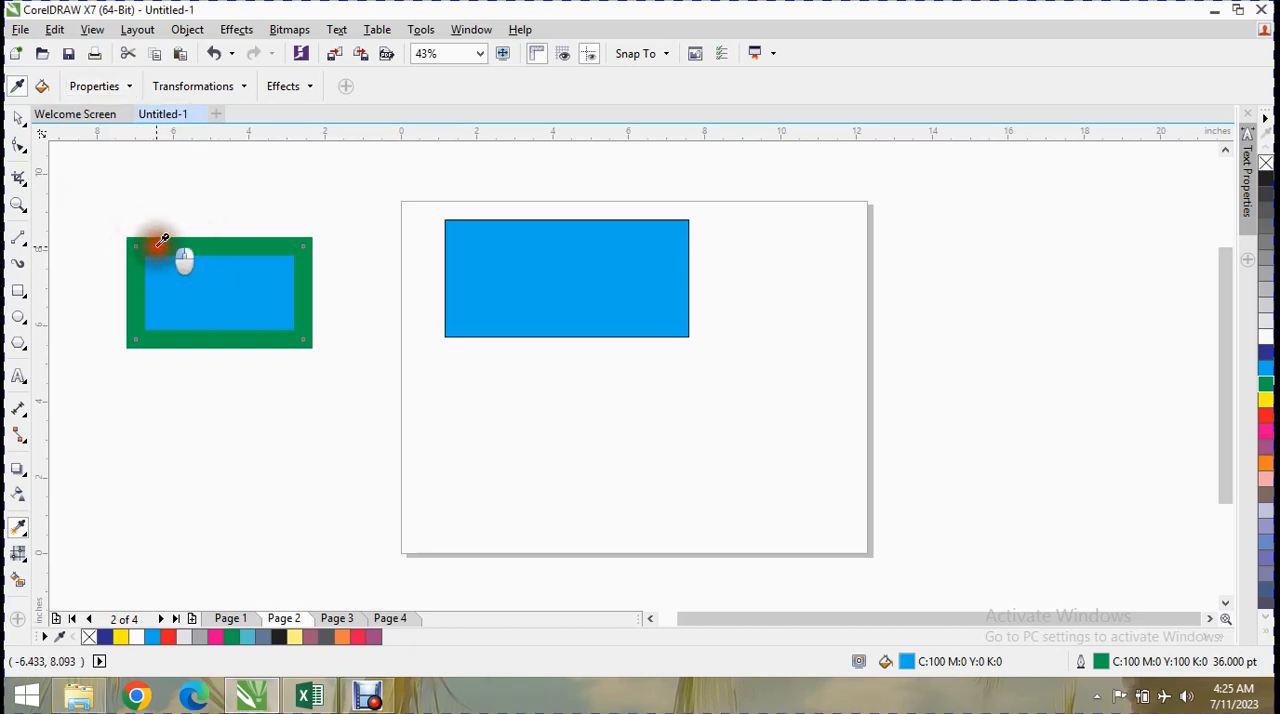
click(491, 217)
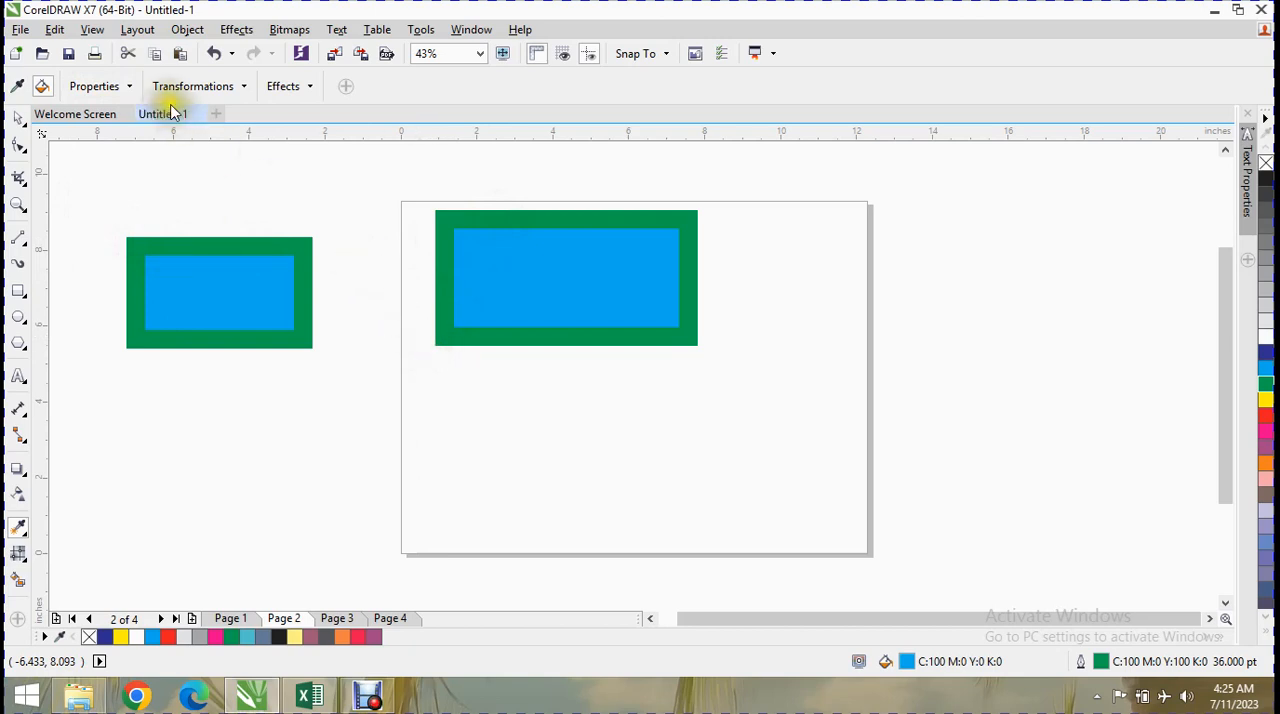
Limit the eyedropper's sampled properties to Fill and make the smaller rectangle's fill green.
click(105, 86)
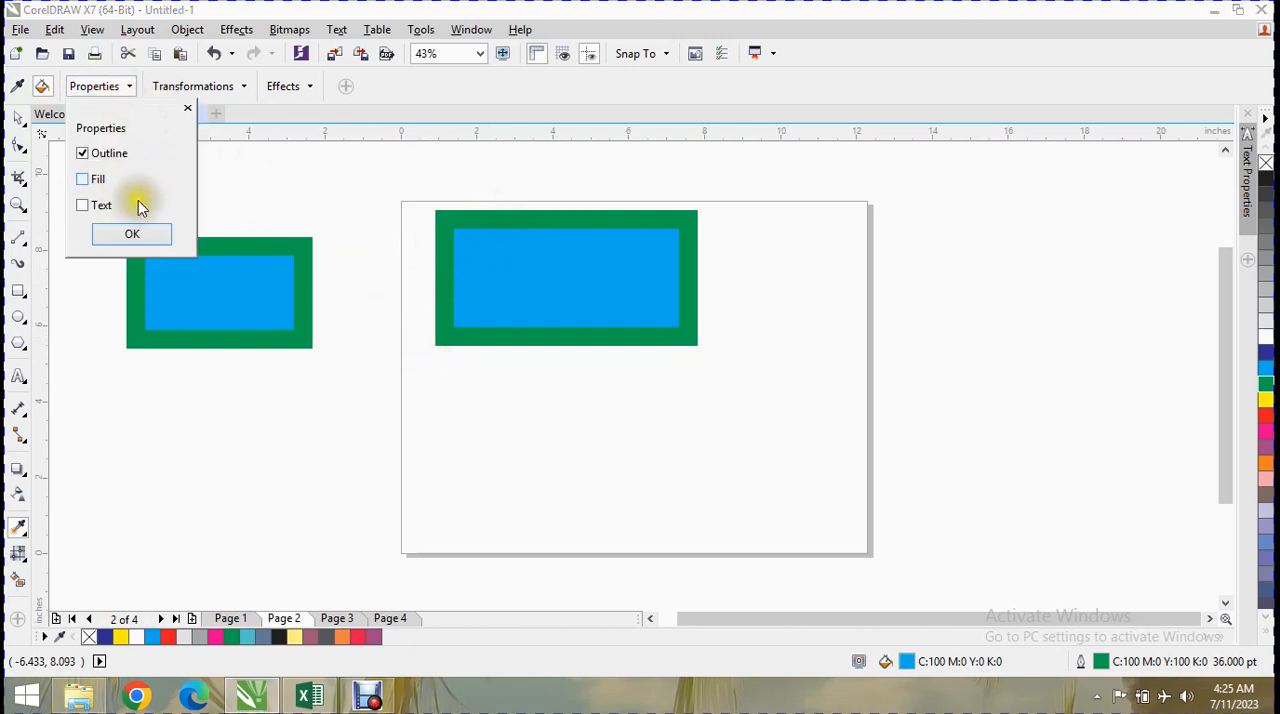
click(97, 155)
click(91, 176)
click(141, 230)
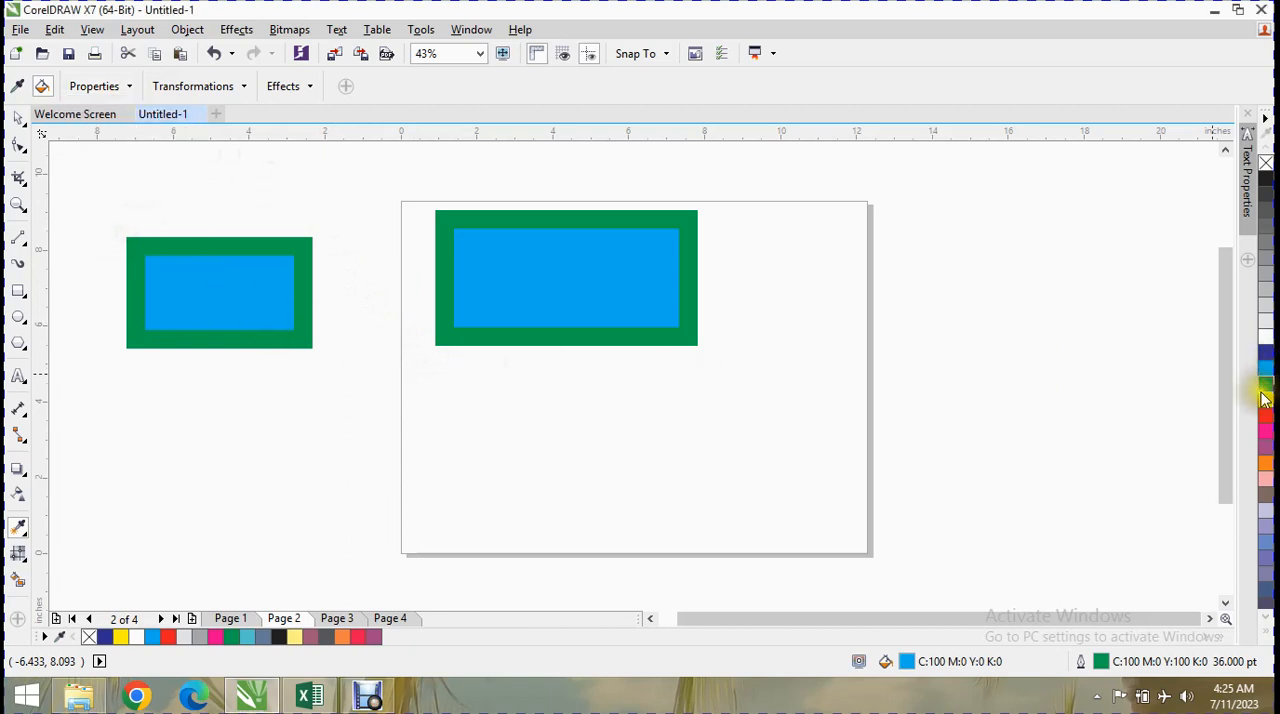
click(216, 300)
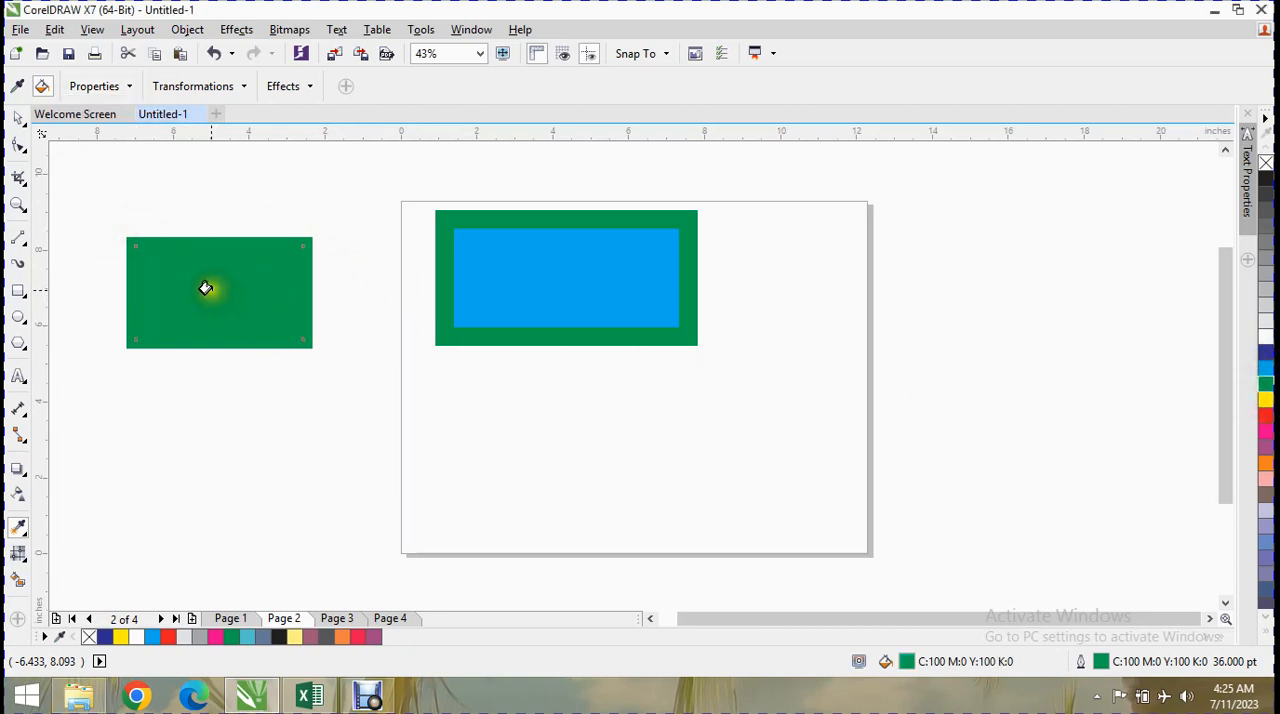
Copy the smaller rectangle's green fill onto the larger rectangle with the eyedropper, and undo that change.
click(18, 87)
click(209, 284)
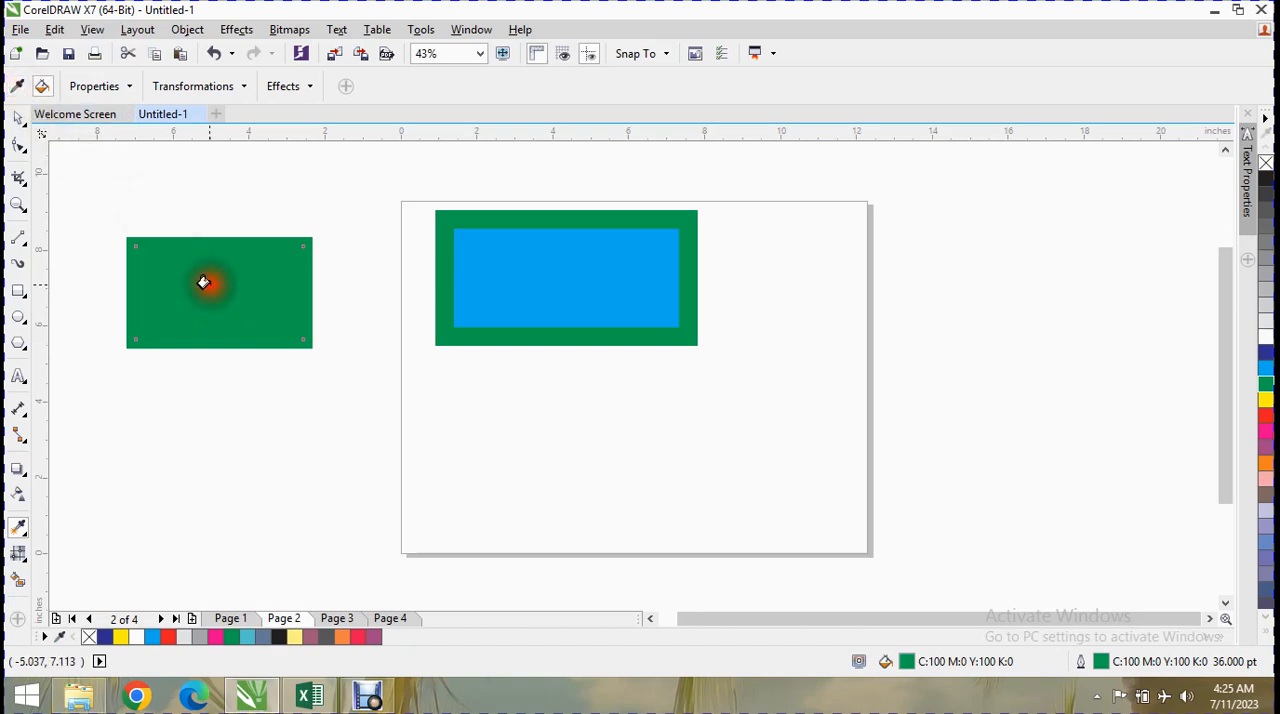
click(574, 278)
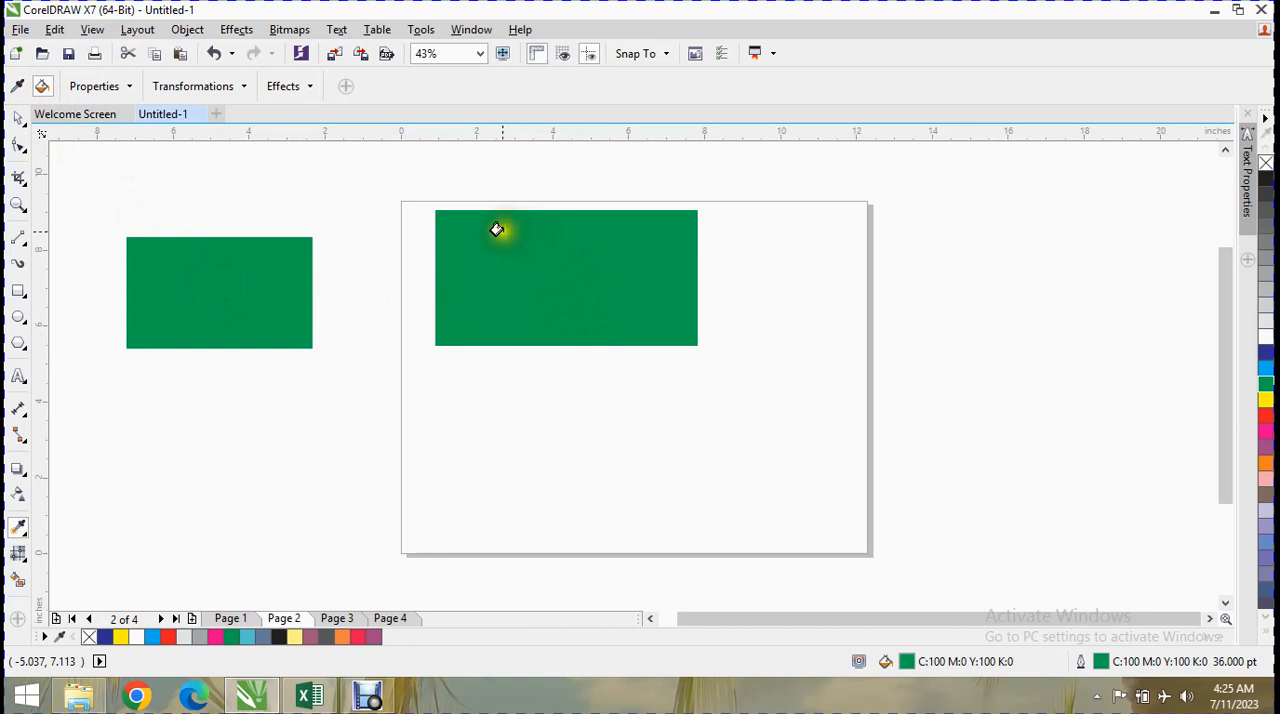
key(ctrl+z)
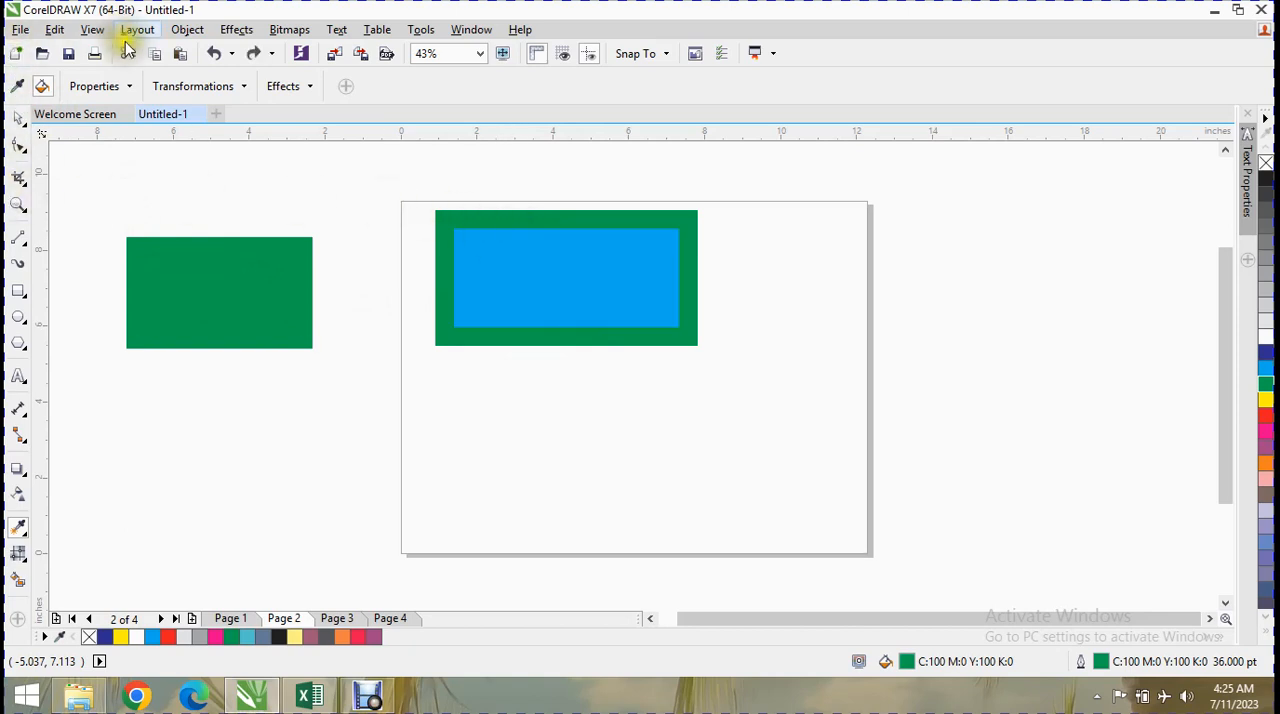
click(95, 90)
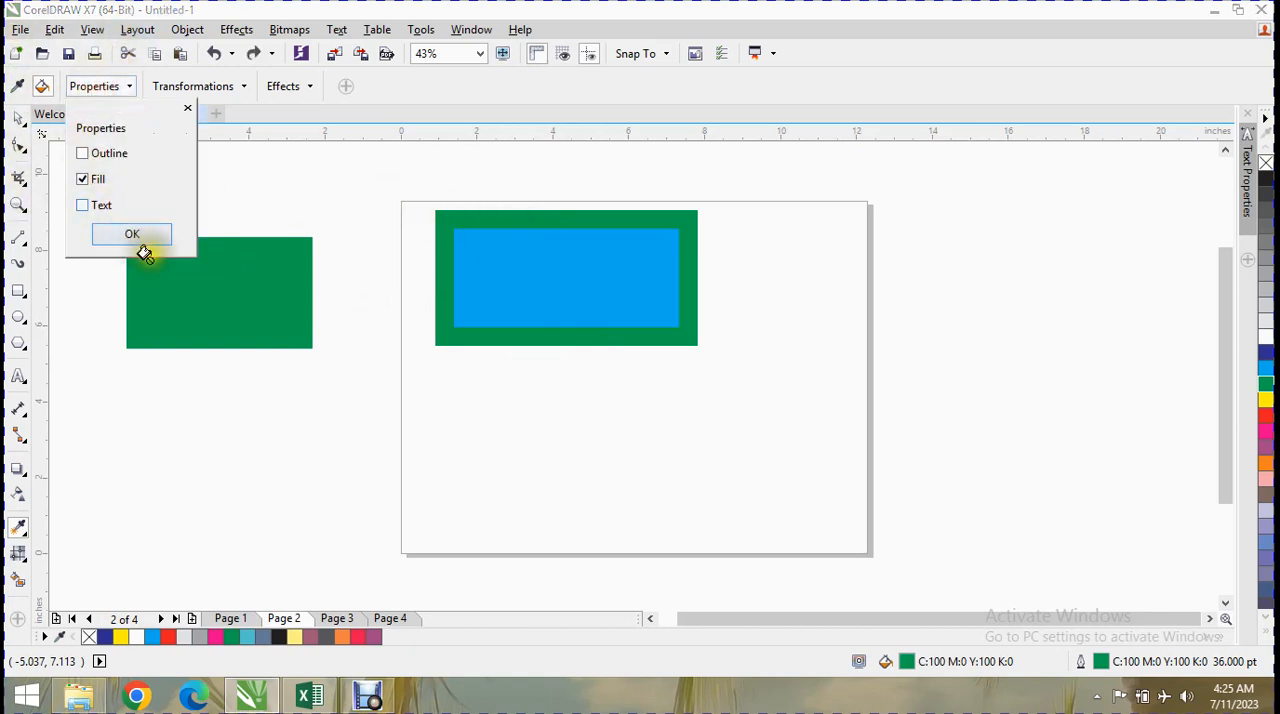
click(187, 107)
Recolour the smaller rectangle's outline dark blue and the larger rectangle's outline yellow.
click(18, 118)
click(200, 306)
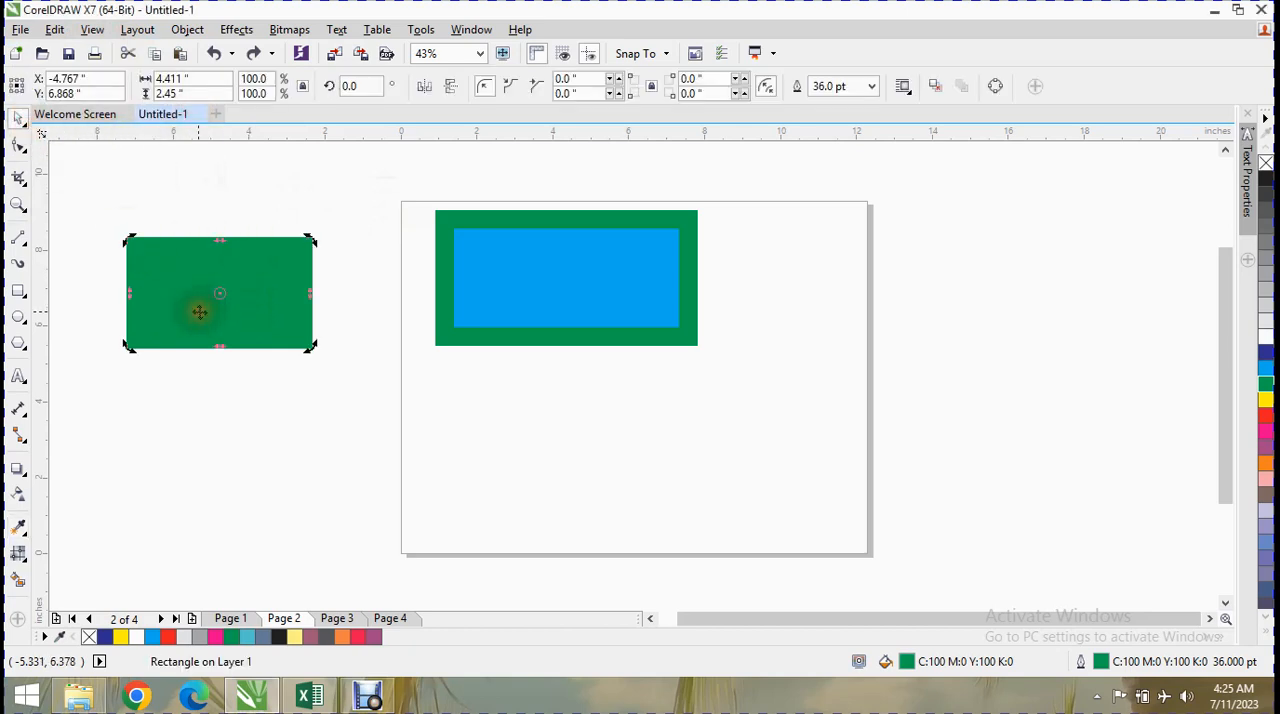
click(871, 86)
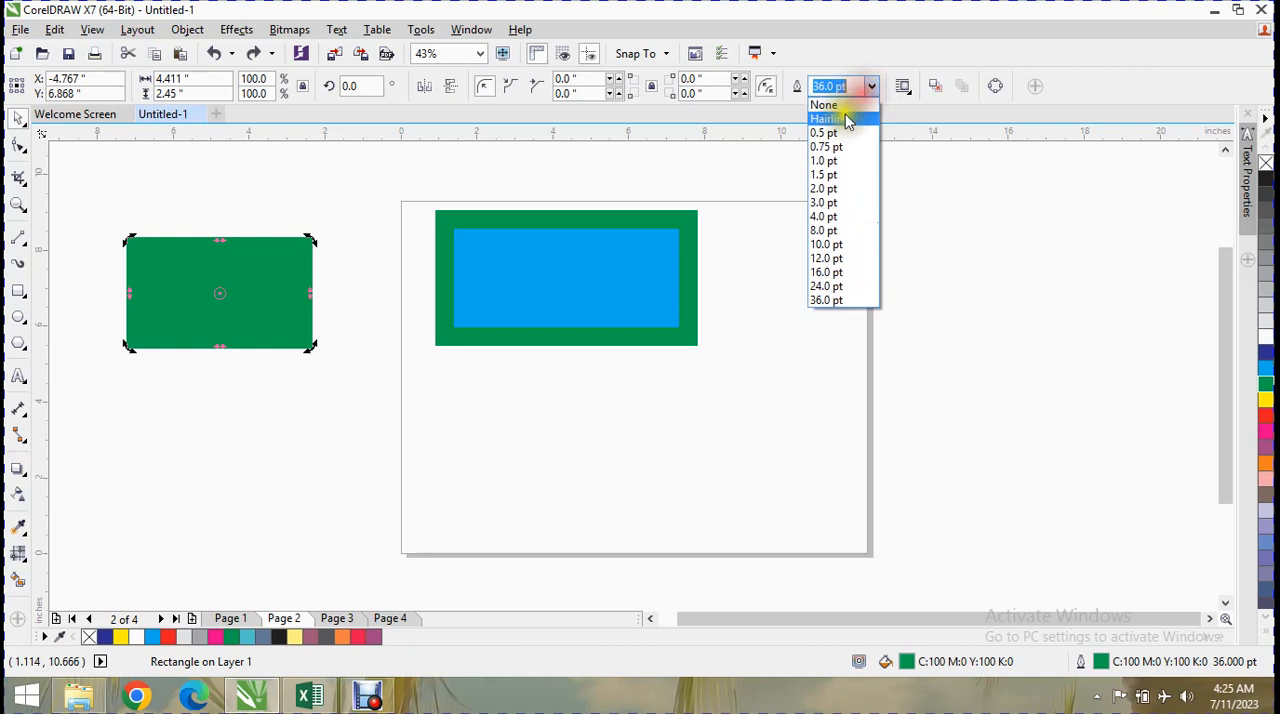
right_click(1266, 354)
right_click(1267, 342)
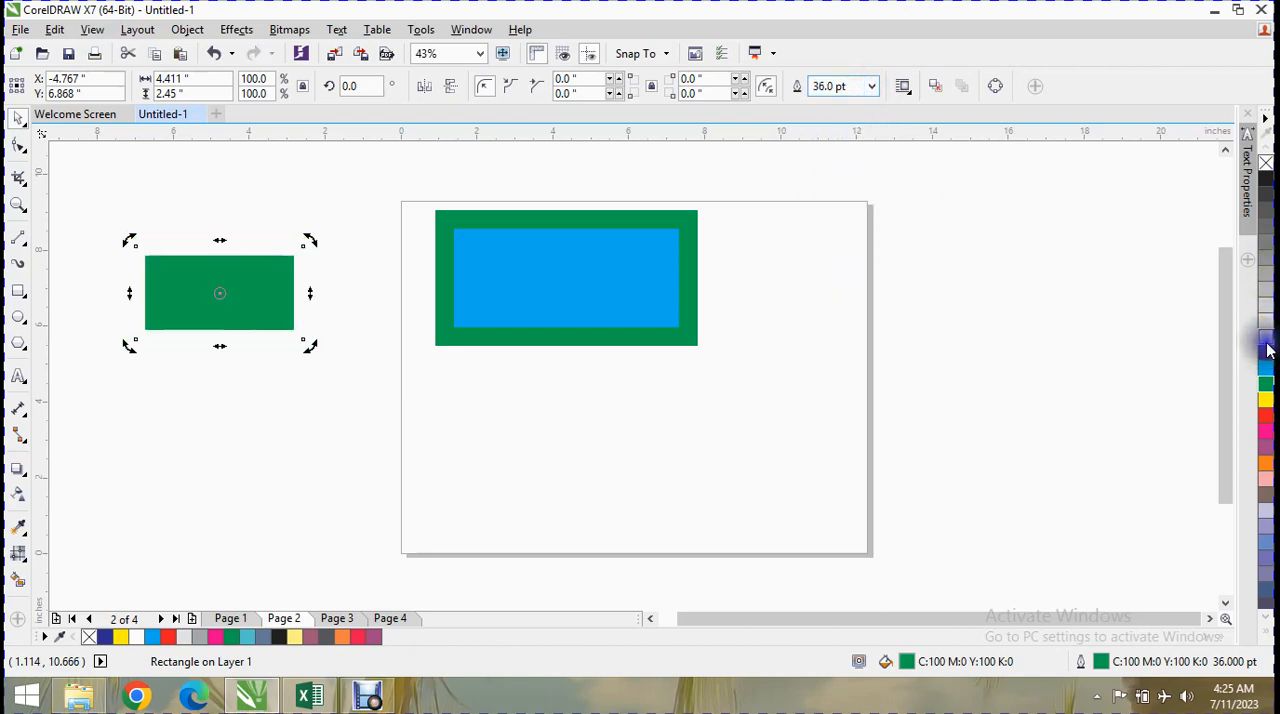
right_click(1267, 348)
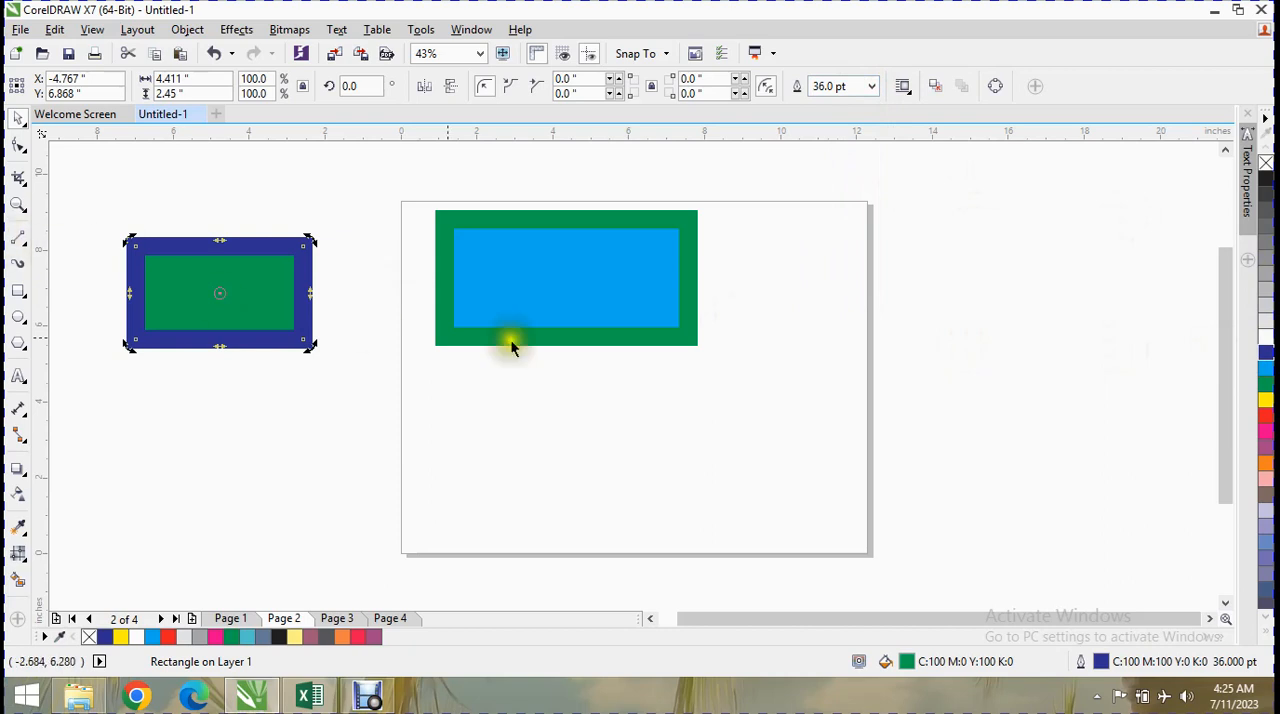
click(579, 264)
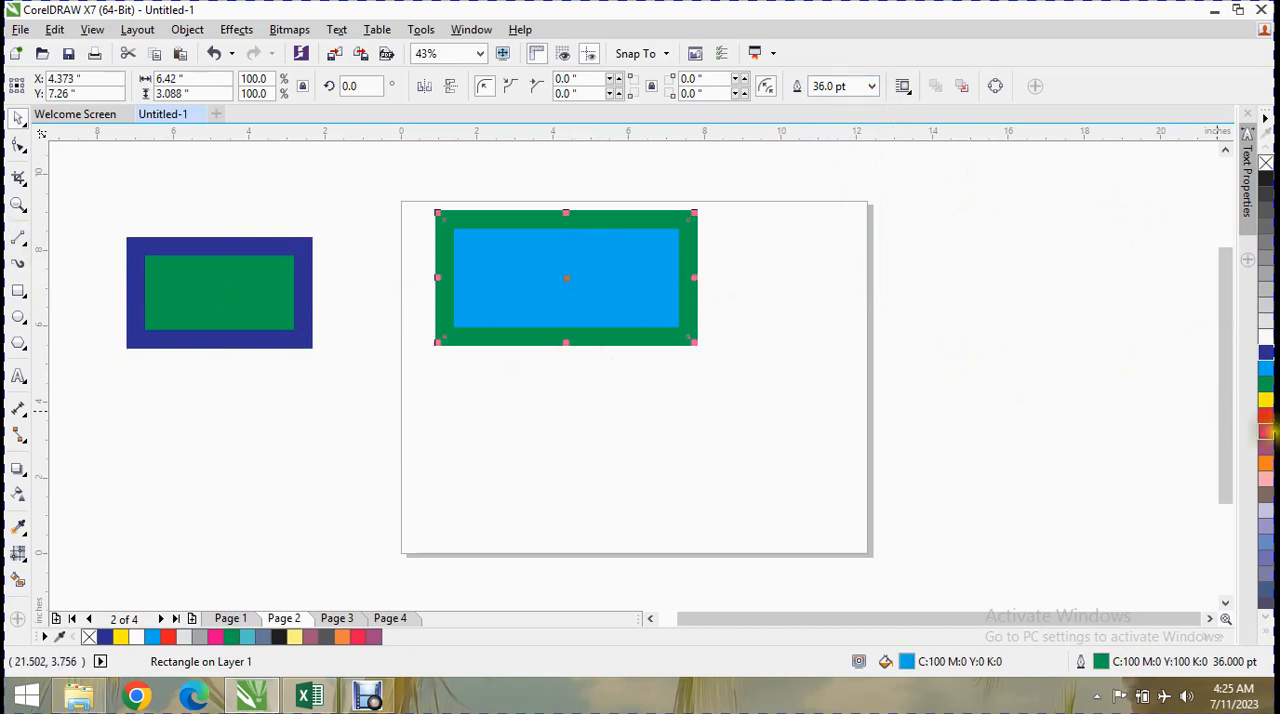
right_click(1265, 405)
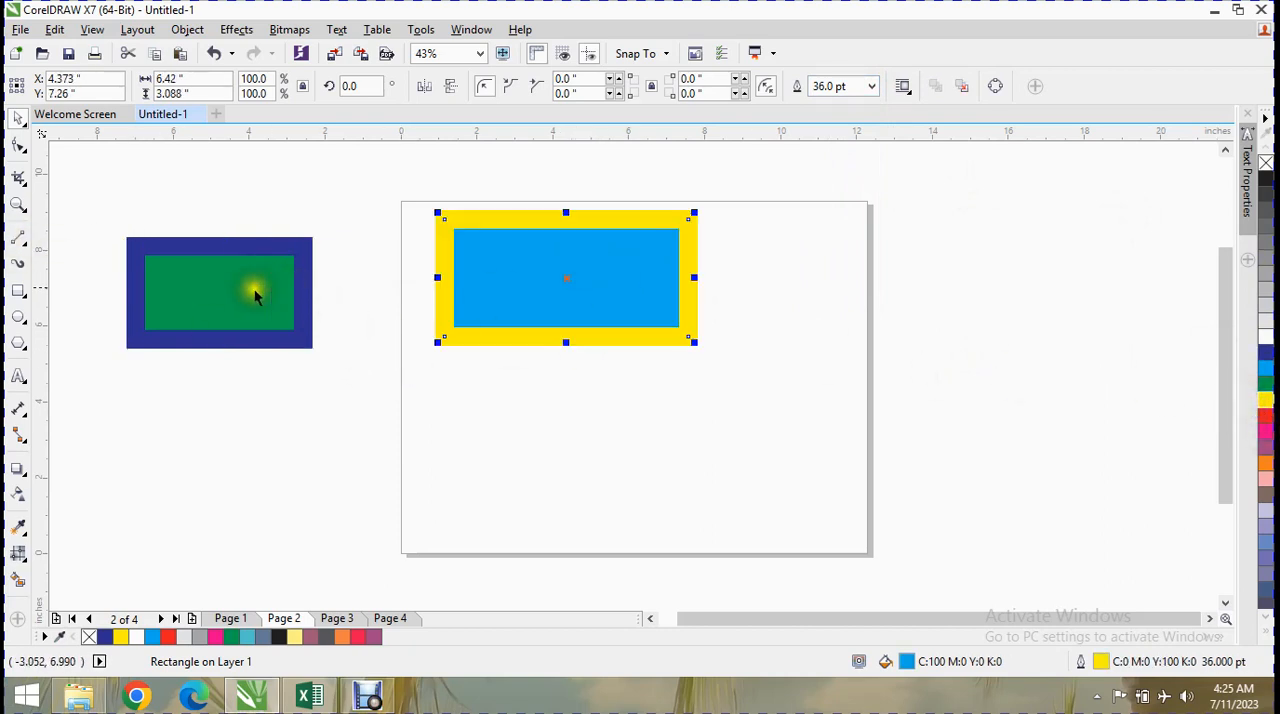
Add the artistic text "excel" inside the smaller rectangle.
click(18, 376)
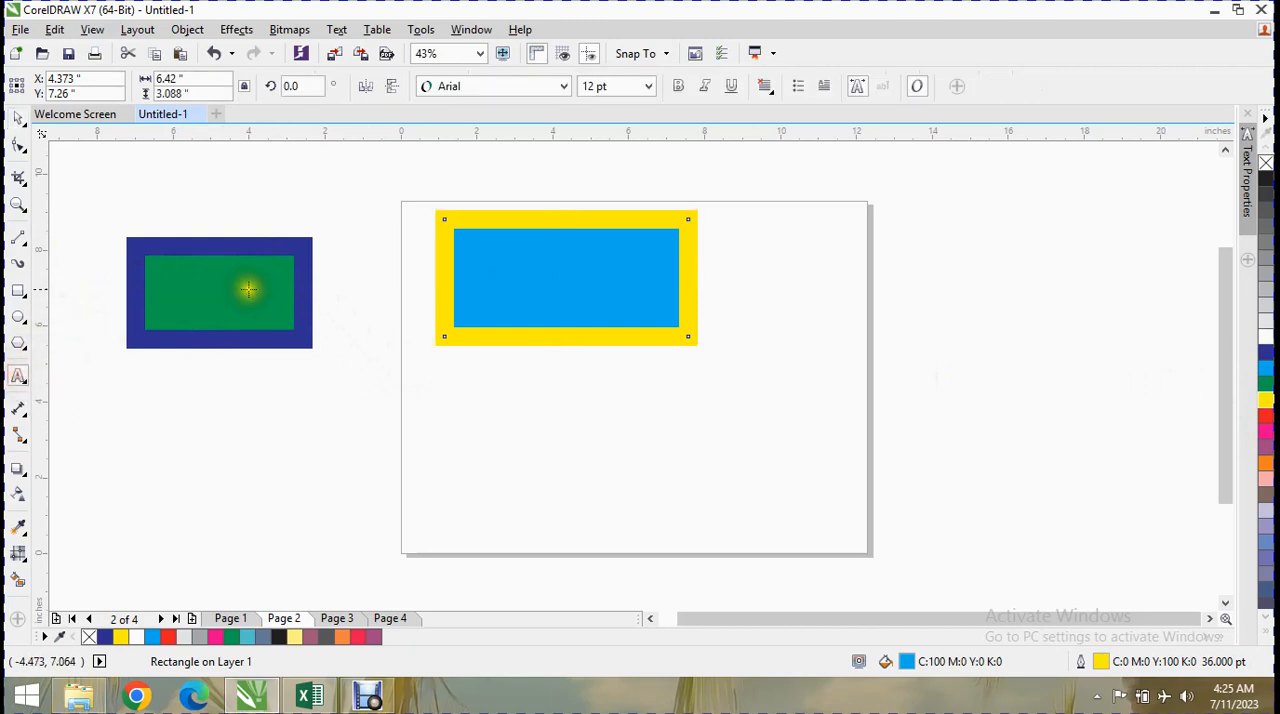
click(201, 287)
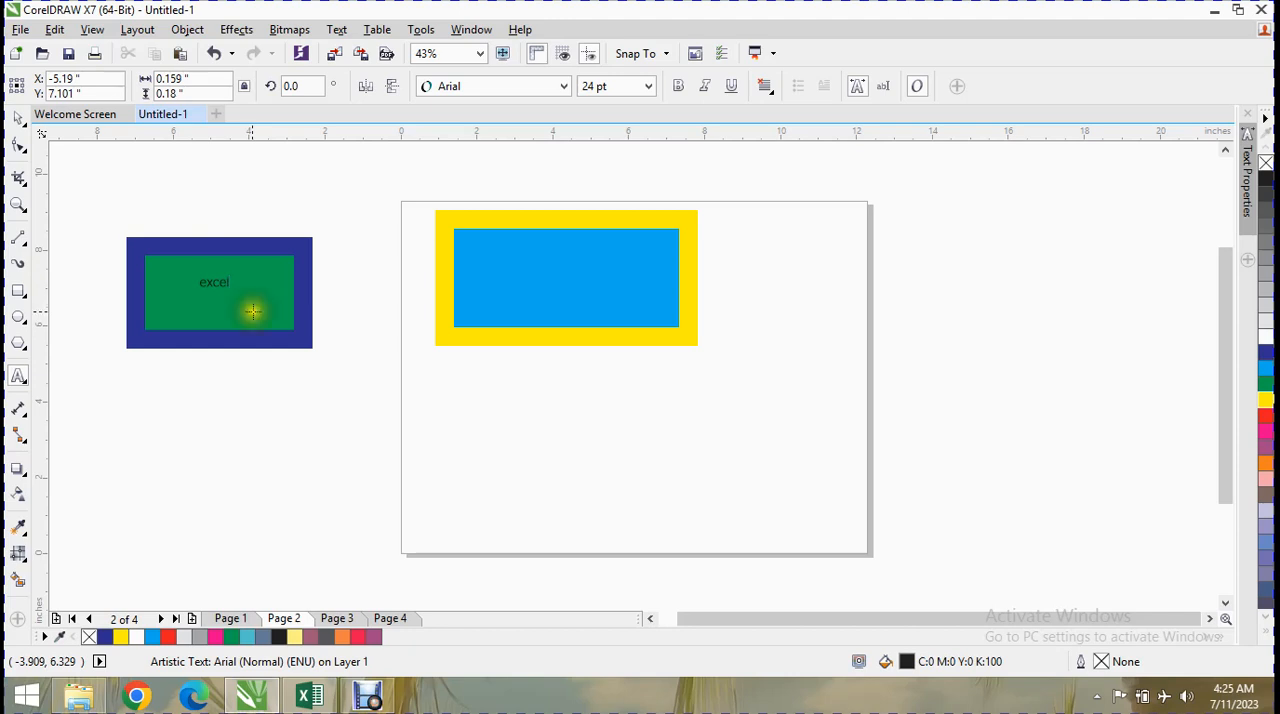
Enlarge the smaller rectangle's text to about 77 pt and add the artistic text "excel" at about 43 pt inside the larger rectangle.
mouse_move(235, 296)
mouse_down()
mouse_move(280, 345)
mouse_move(310, 348)
mouse_move(224, 297)
mouse_up()
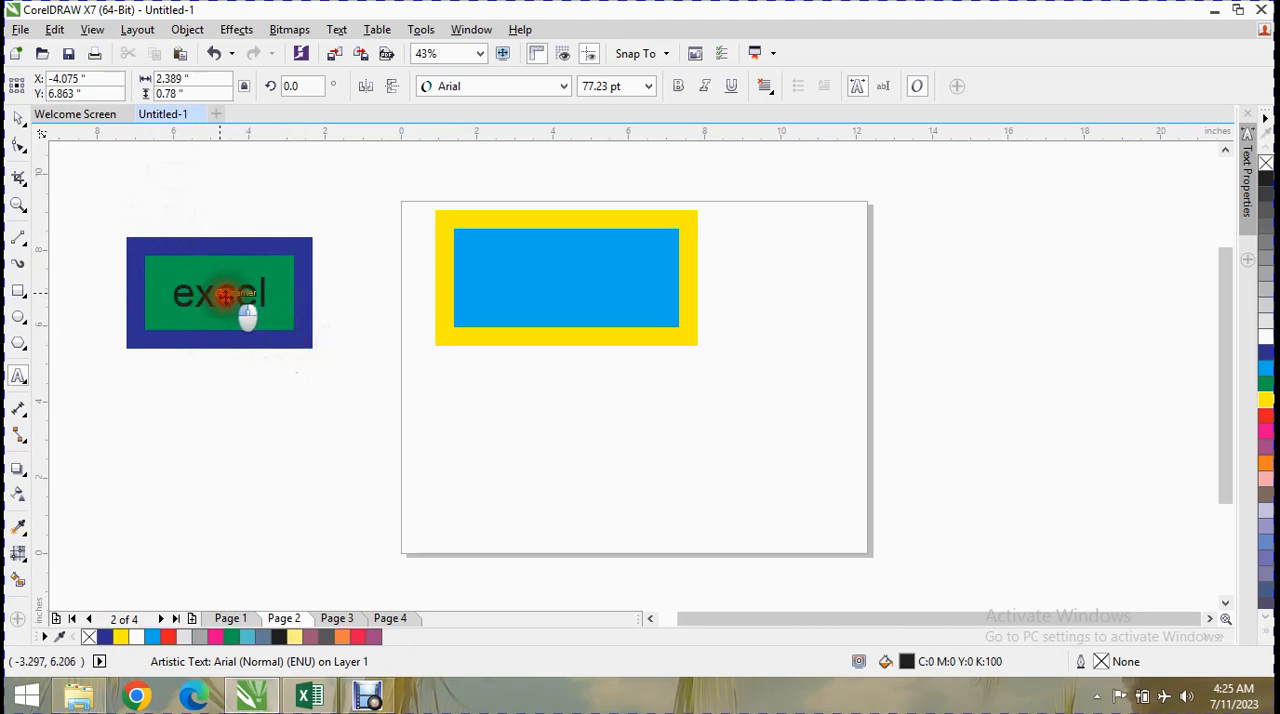
click(518, 269)
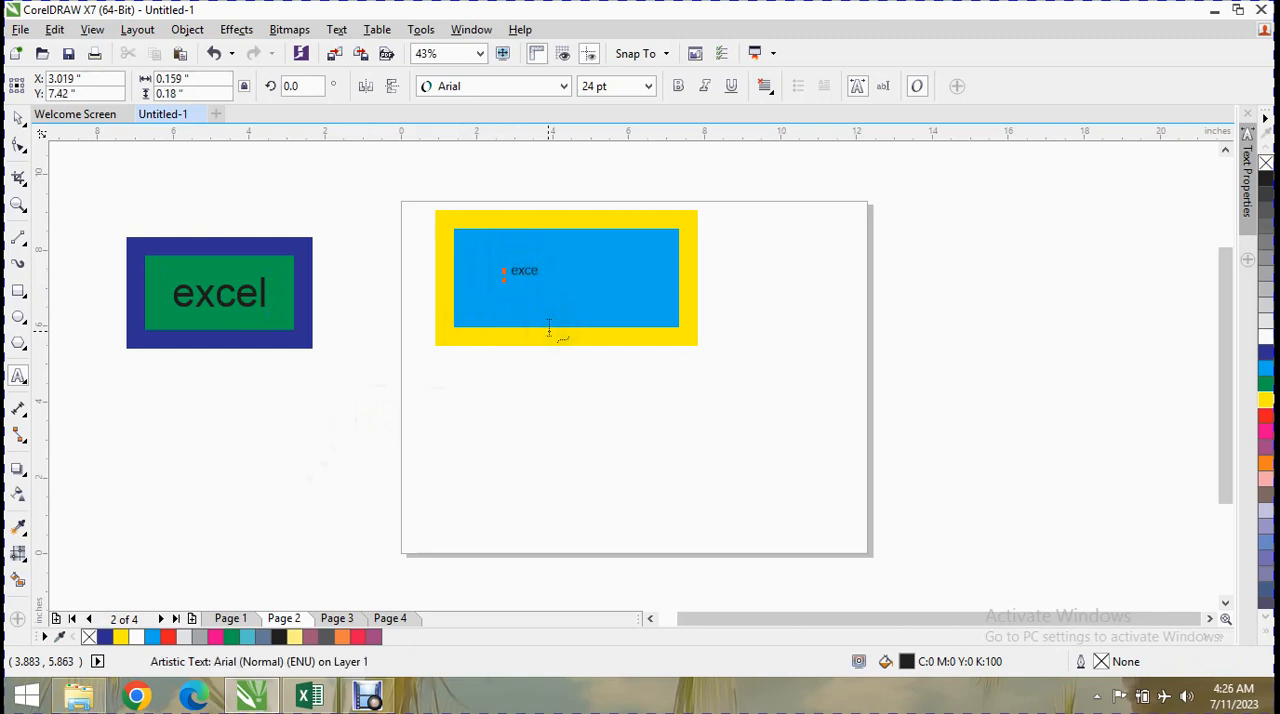
drag(547, 281, 571, 320)
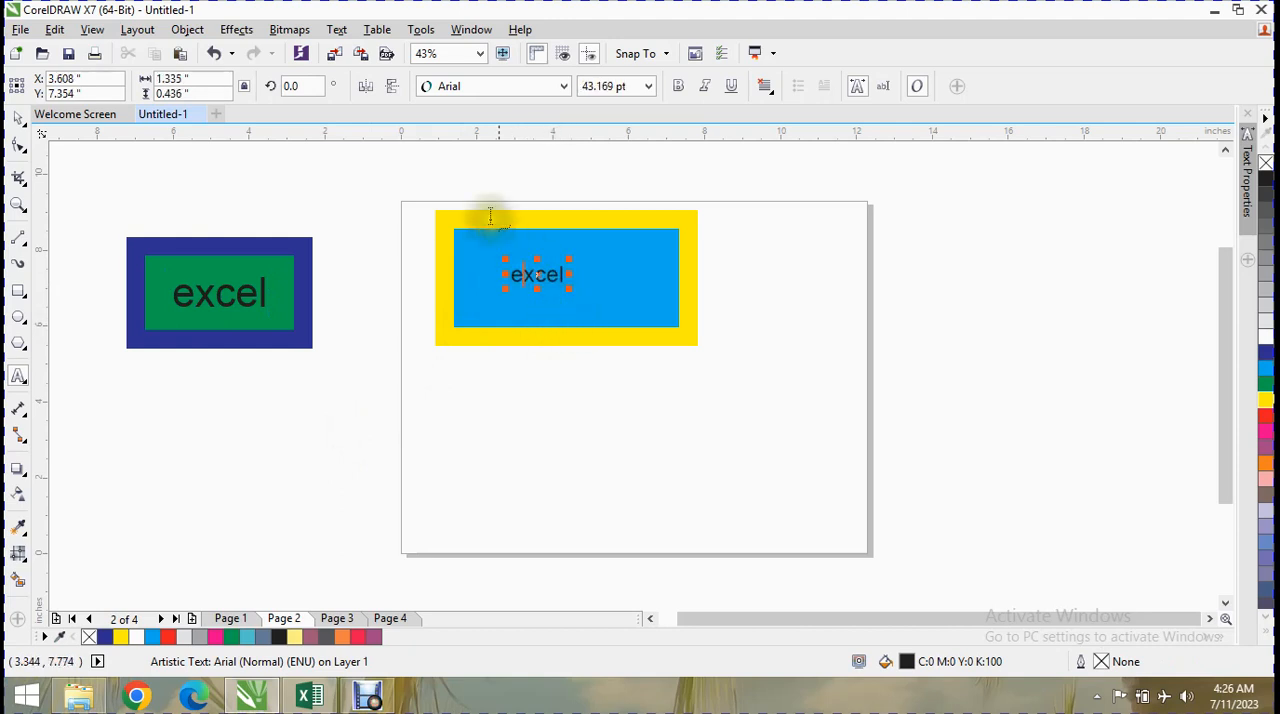
Set the smaller rectangle's "excel" text to the Bauhaus 93 font with Left alignment.
click(221, 287)
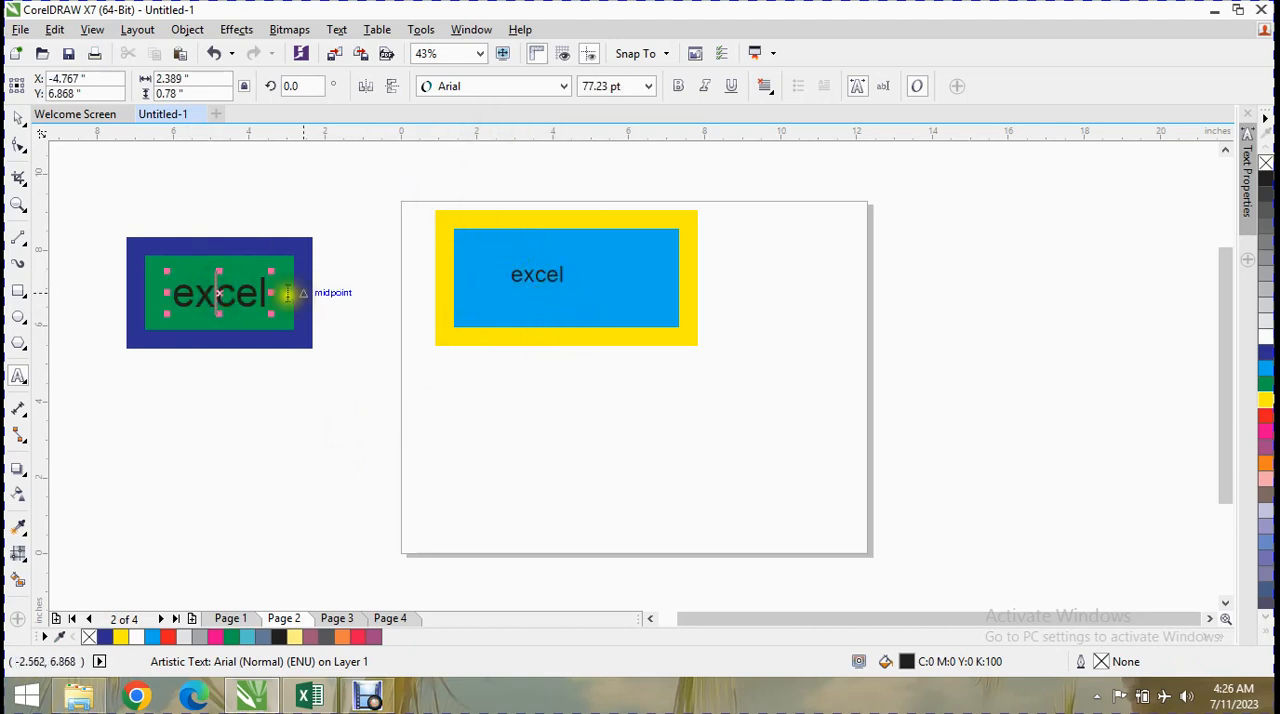
drag(269, 295, 186, 323)
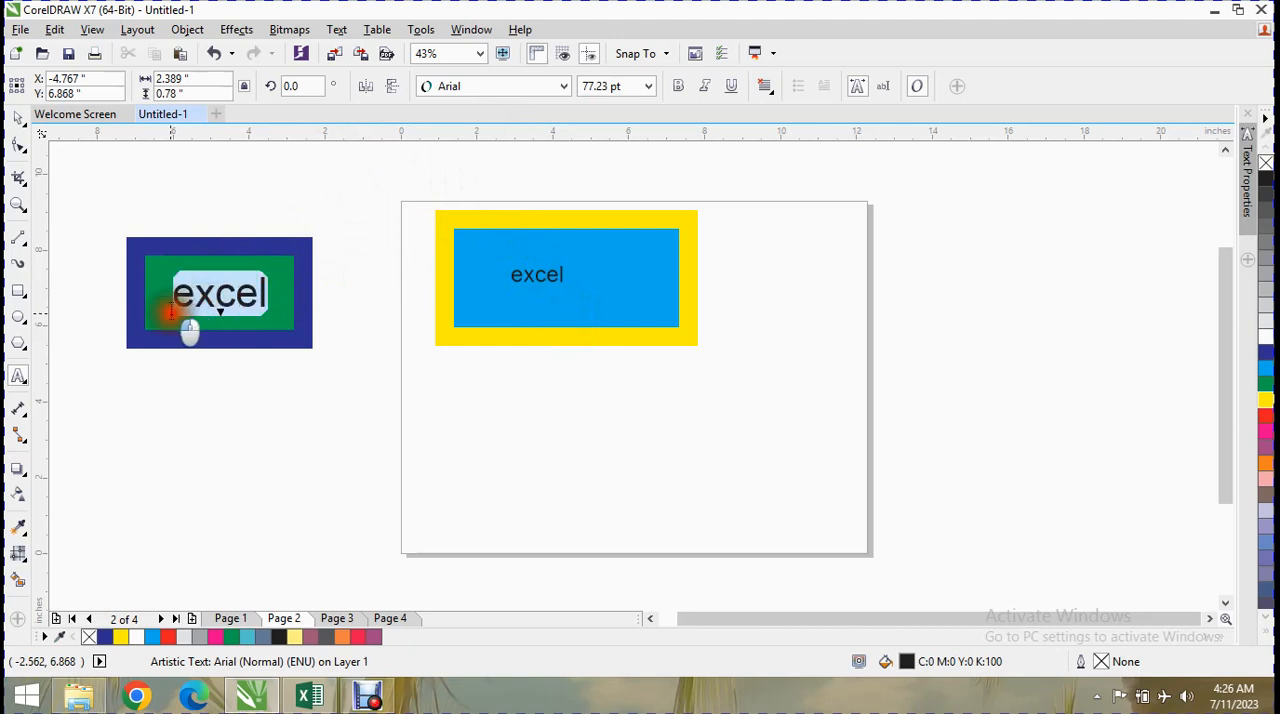
click(565, 87)
click(494, 359)
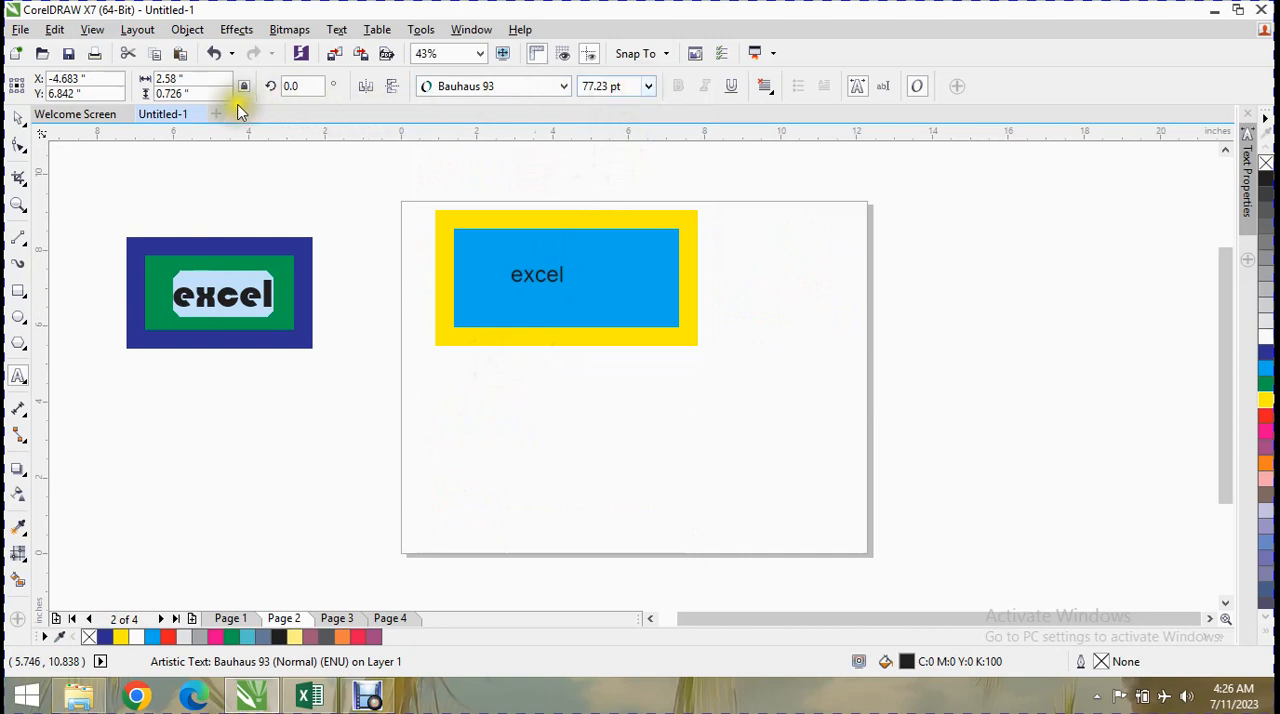
click(918, 87)
click(866, 89)
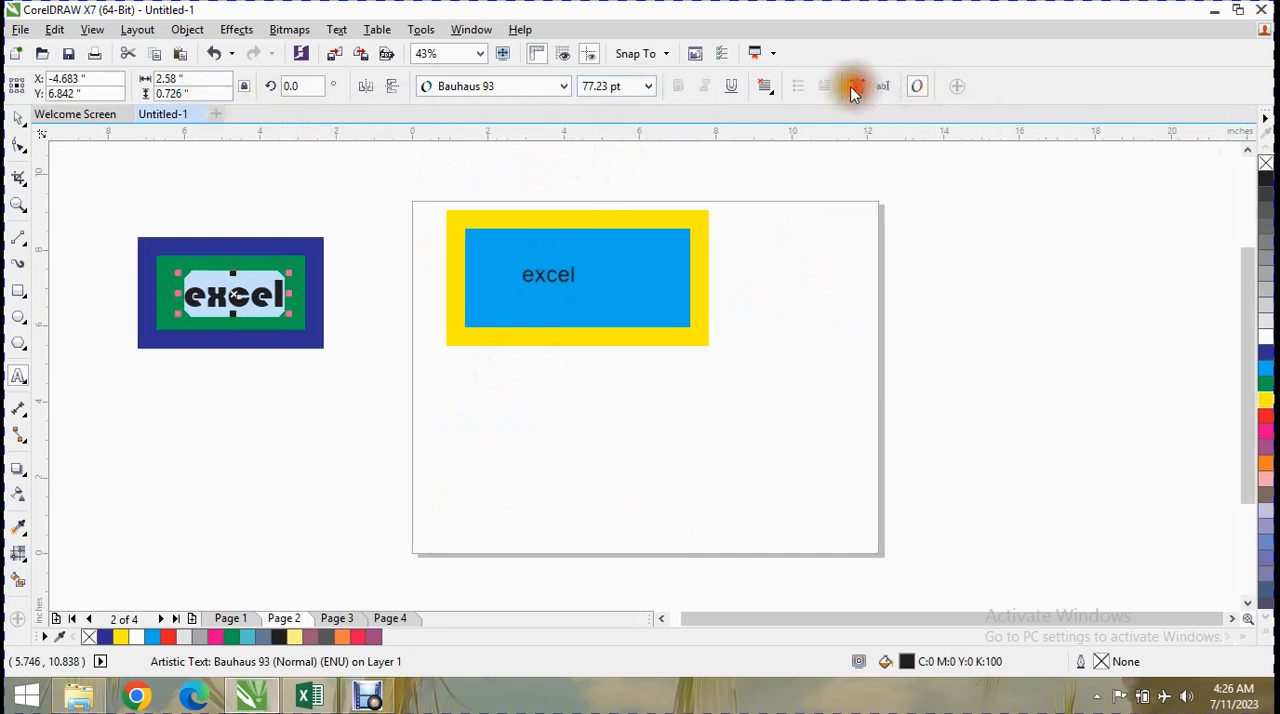
click(761, 89)
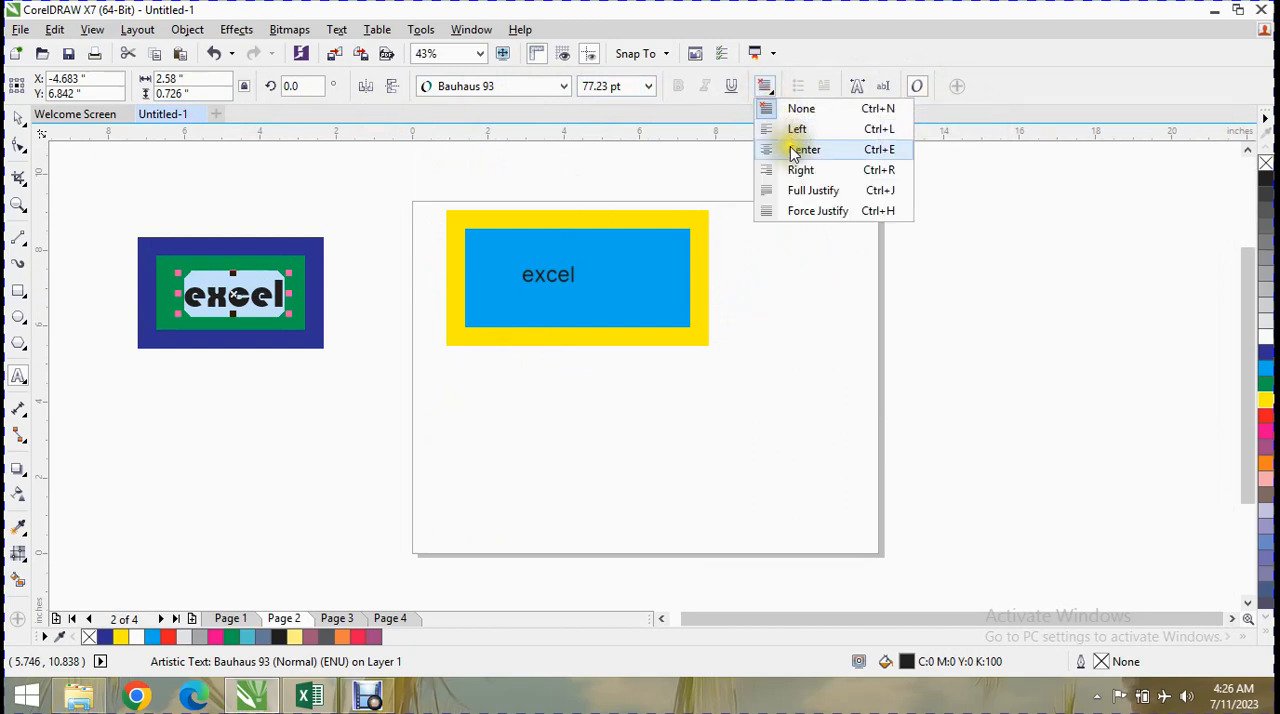
click(797, 130)
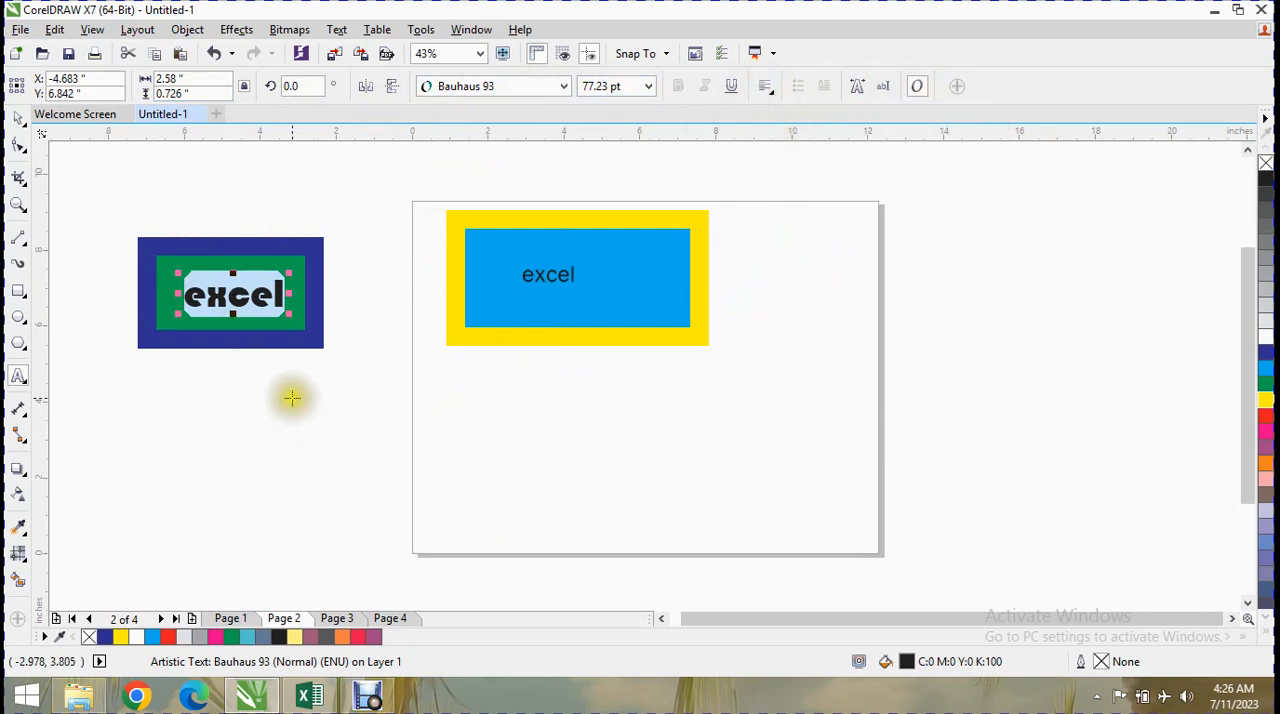
Limit the eyedropper's sampled properties to Text and copy the smaller rectangle's text formatting onto the larger rectangle's text.
click(18, 527)
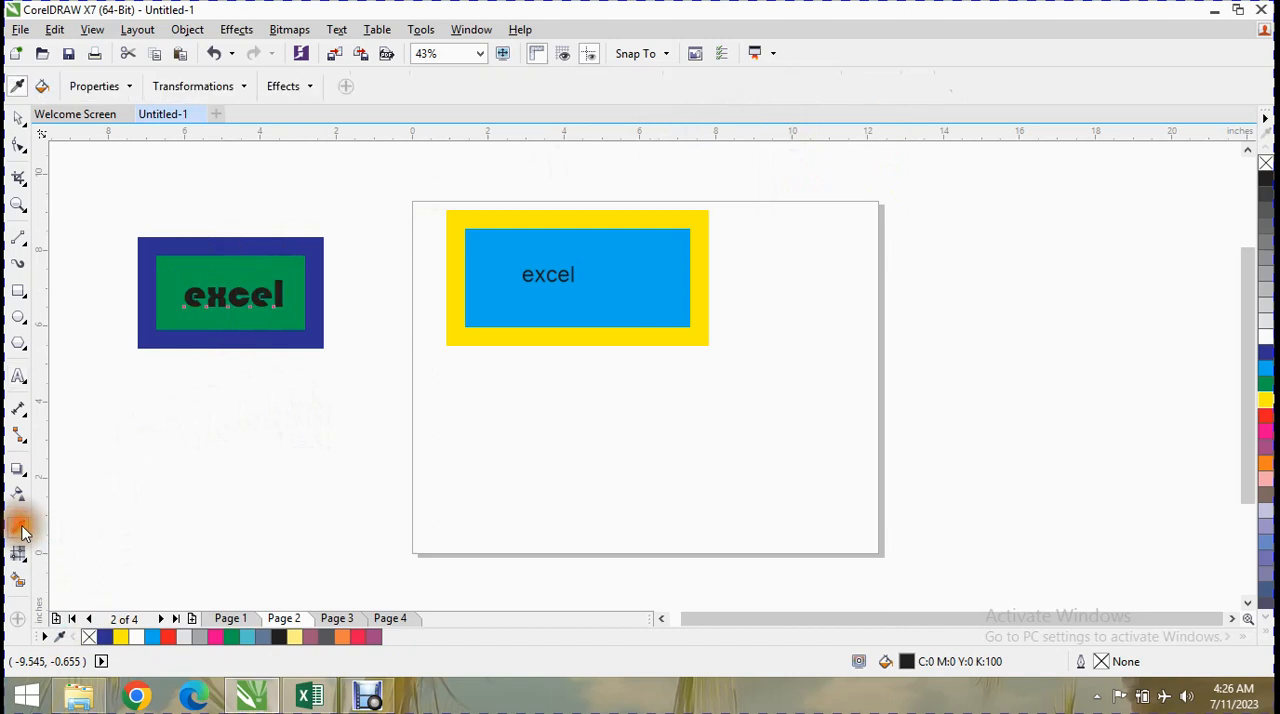
click(95, 86)
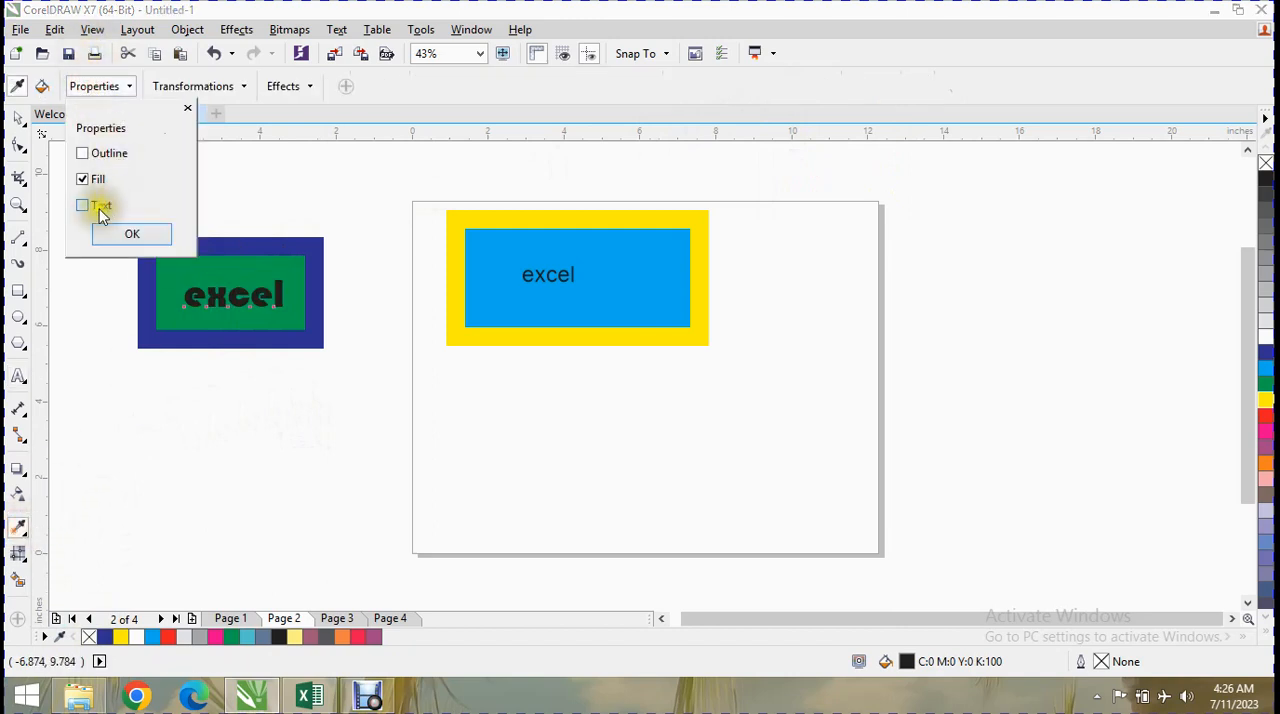
click(96, 182)
click(128, 232)
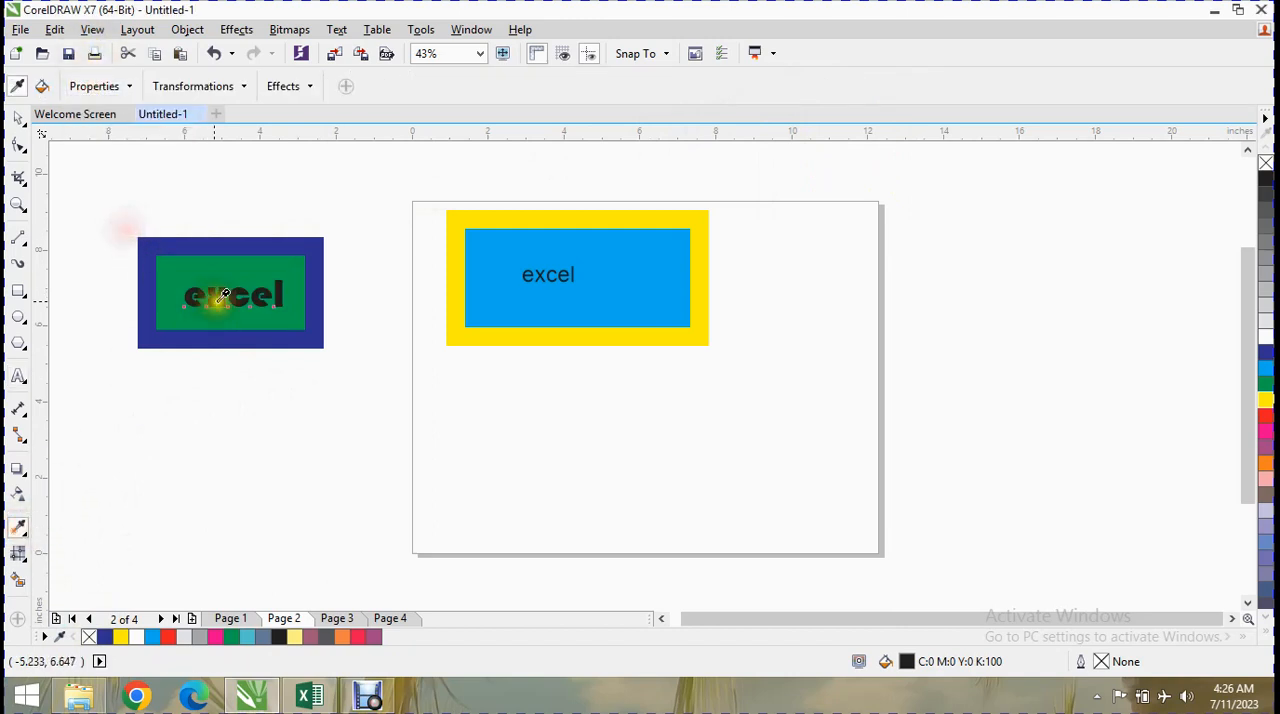
click(238, 292)
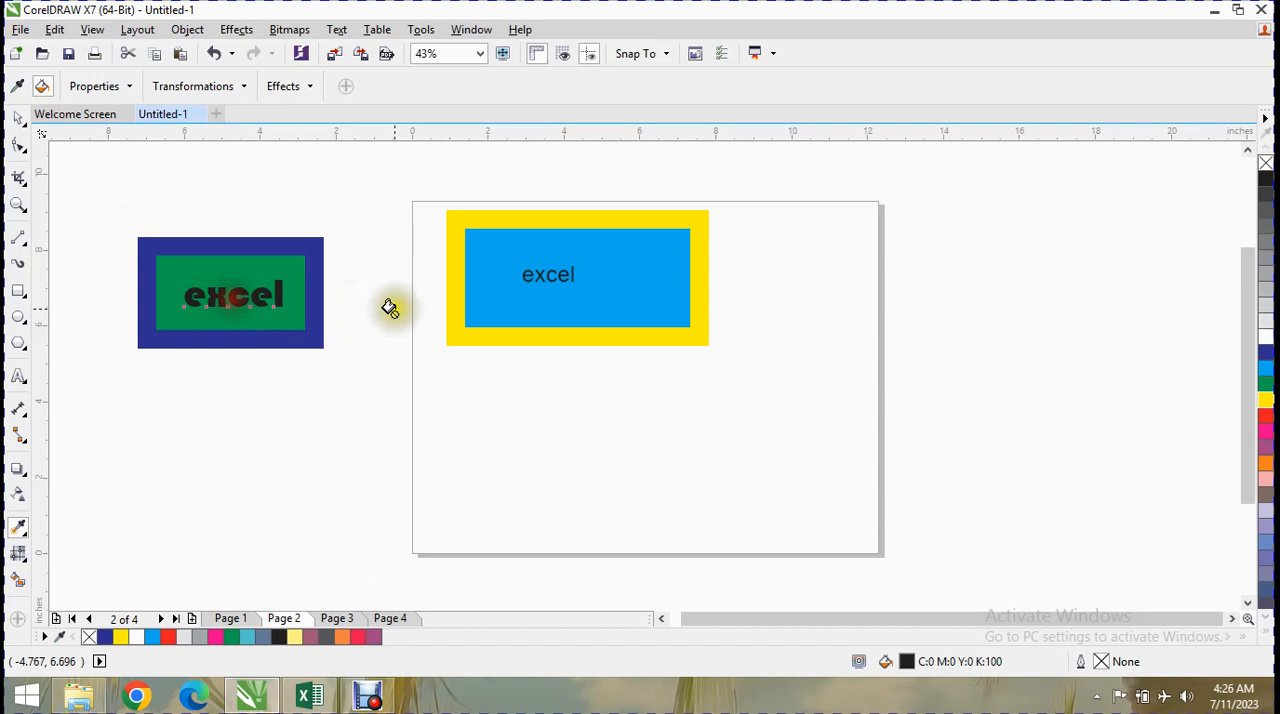
click(529, 276)
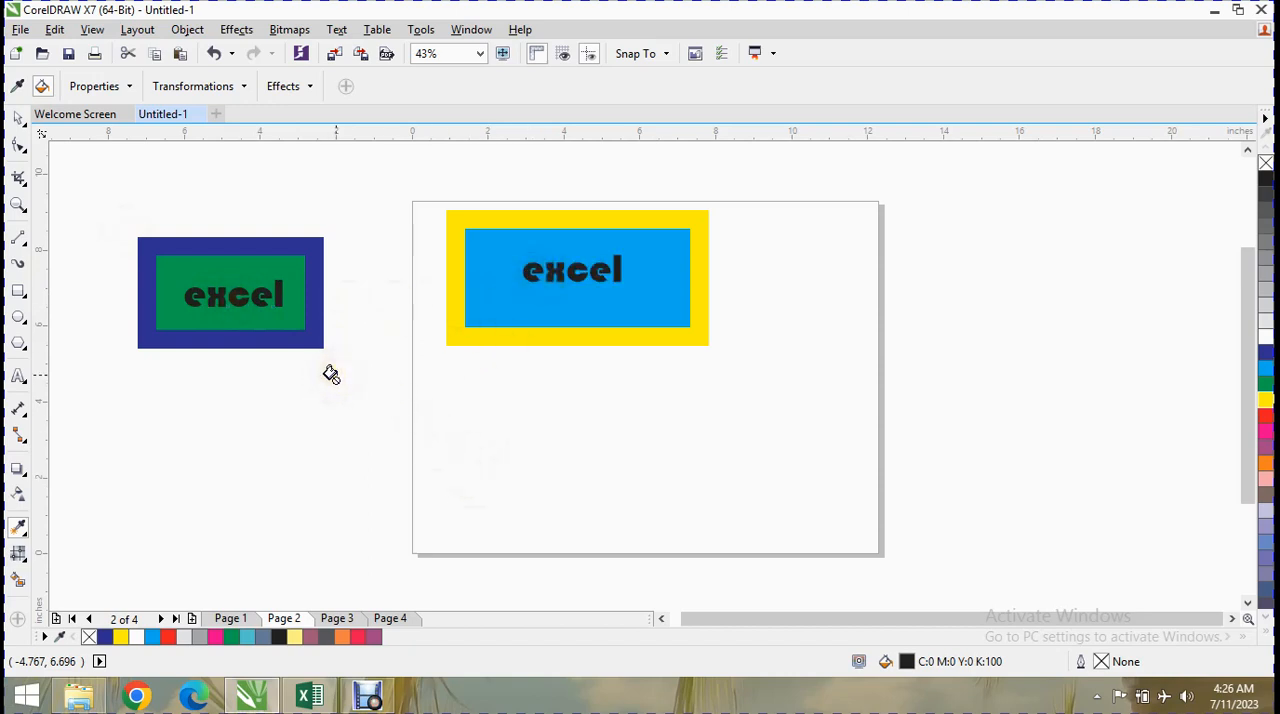
Include Size in the eyedropper's transformations and apply the sampled text's size to both rectangles.
click(183, 88)
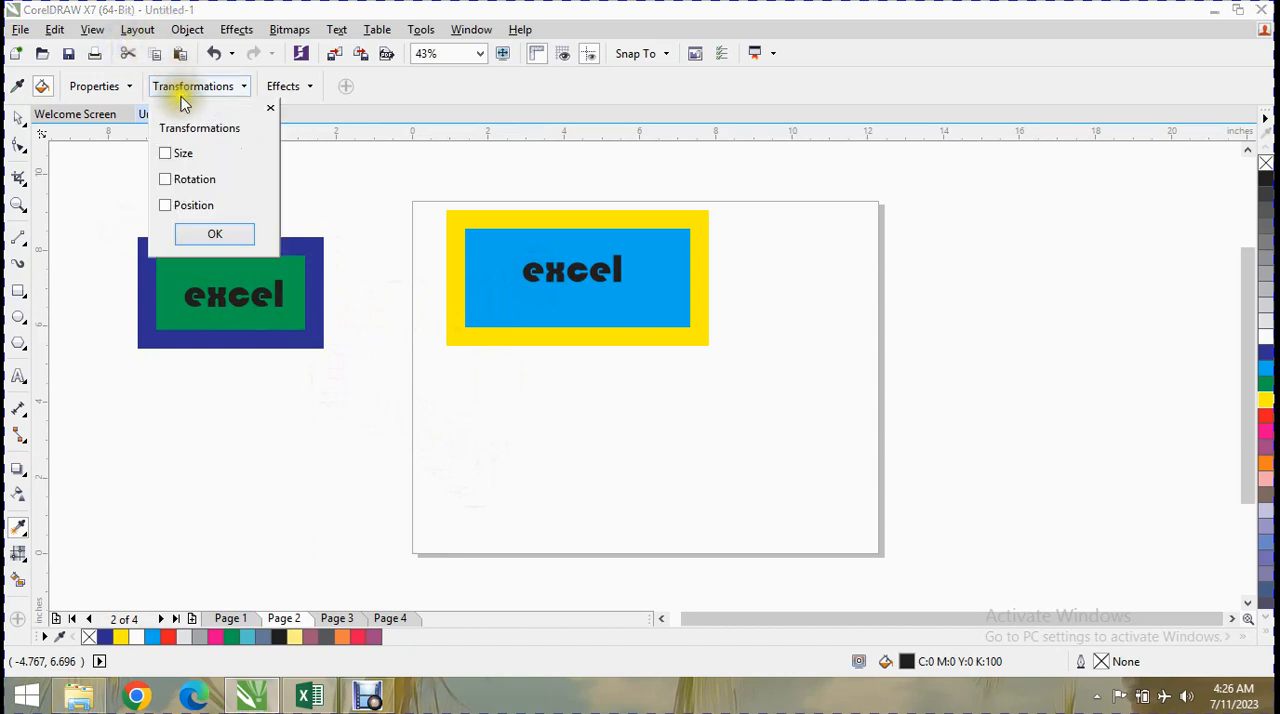
click(270, 108)
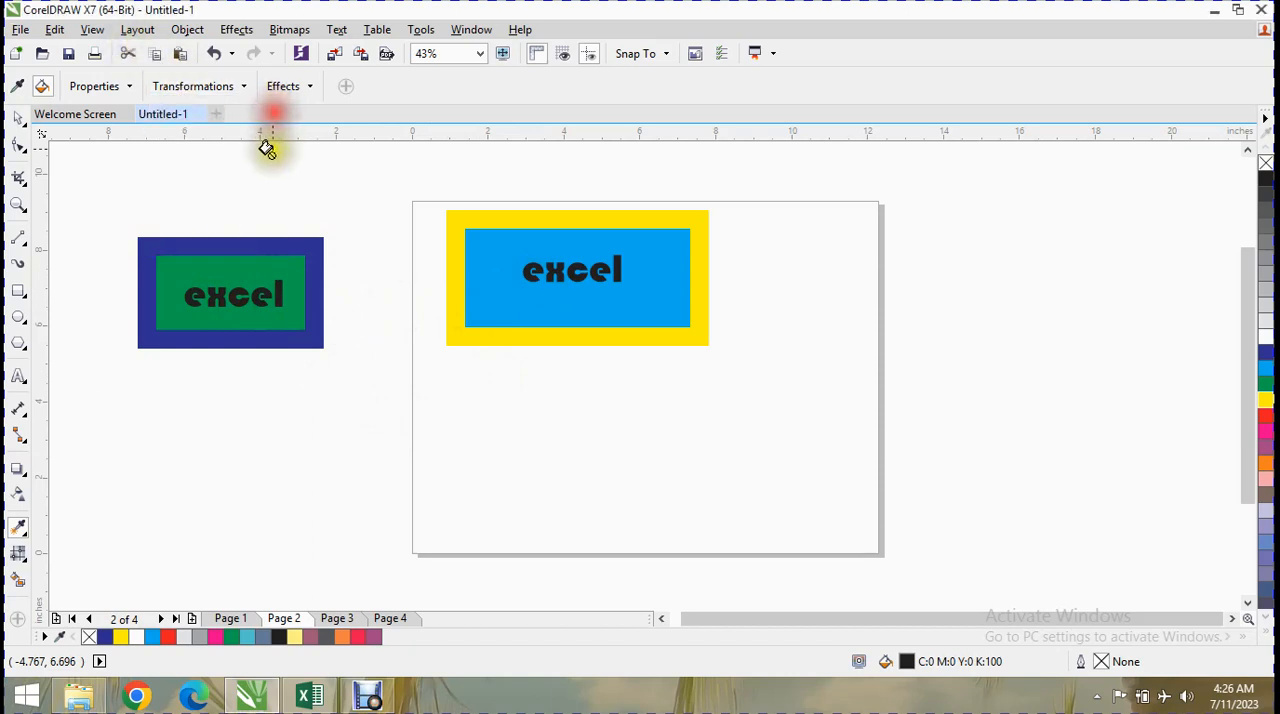
click(224, 86)
click(170, 154)
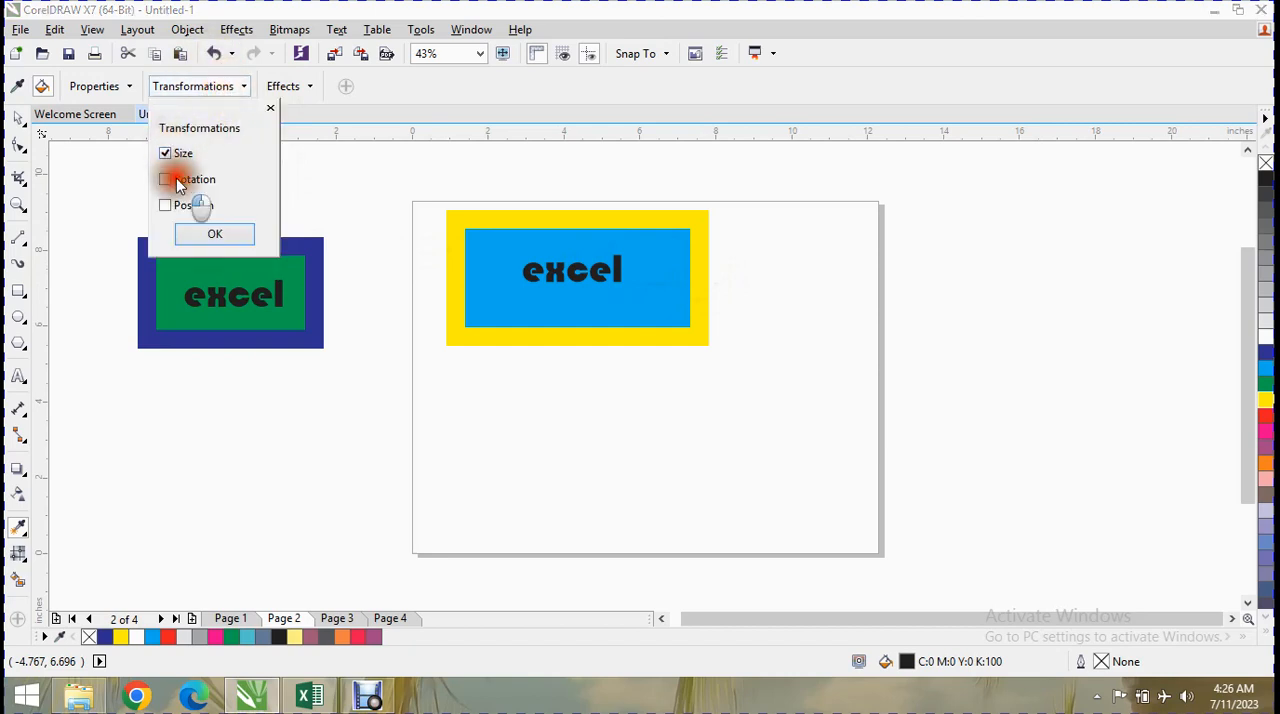
click(201, 247)
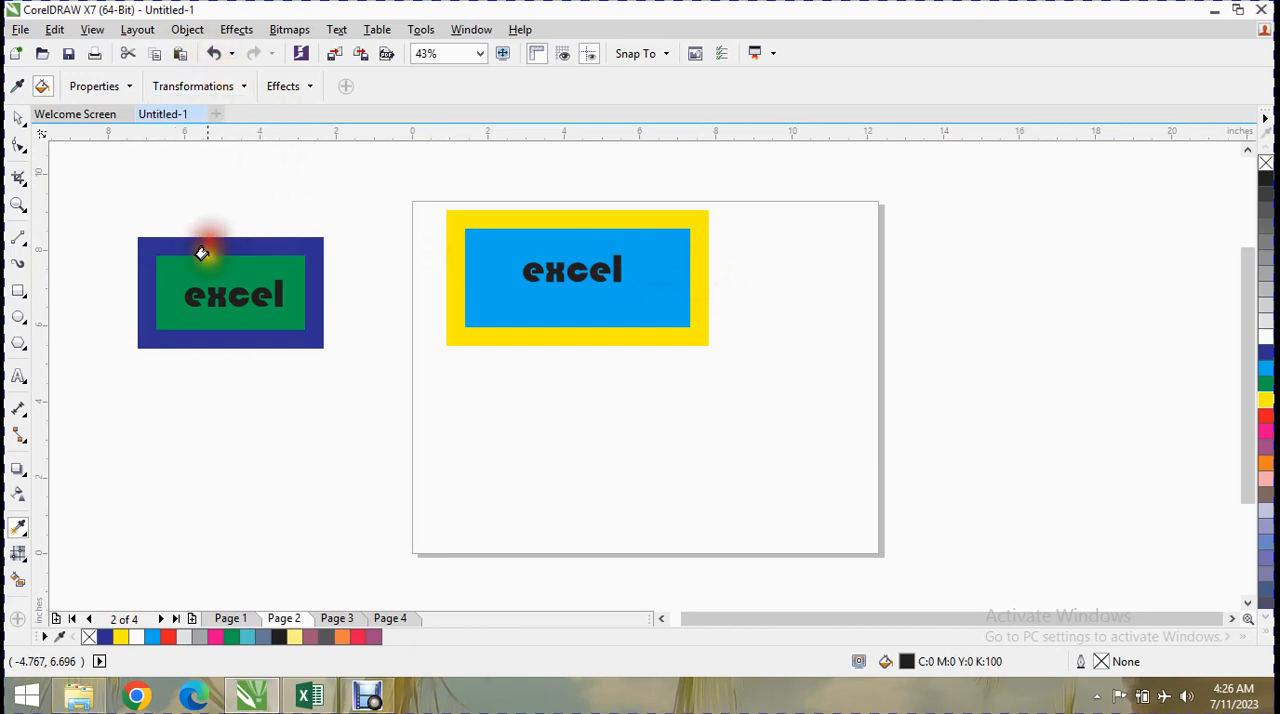
click(226, 287)
click(582, 258)
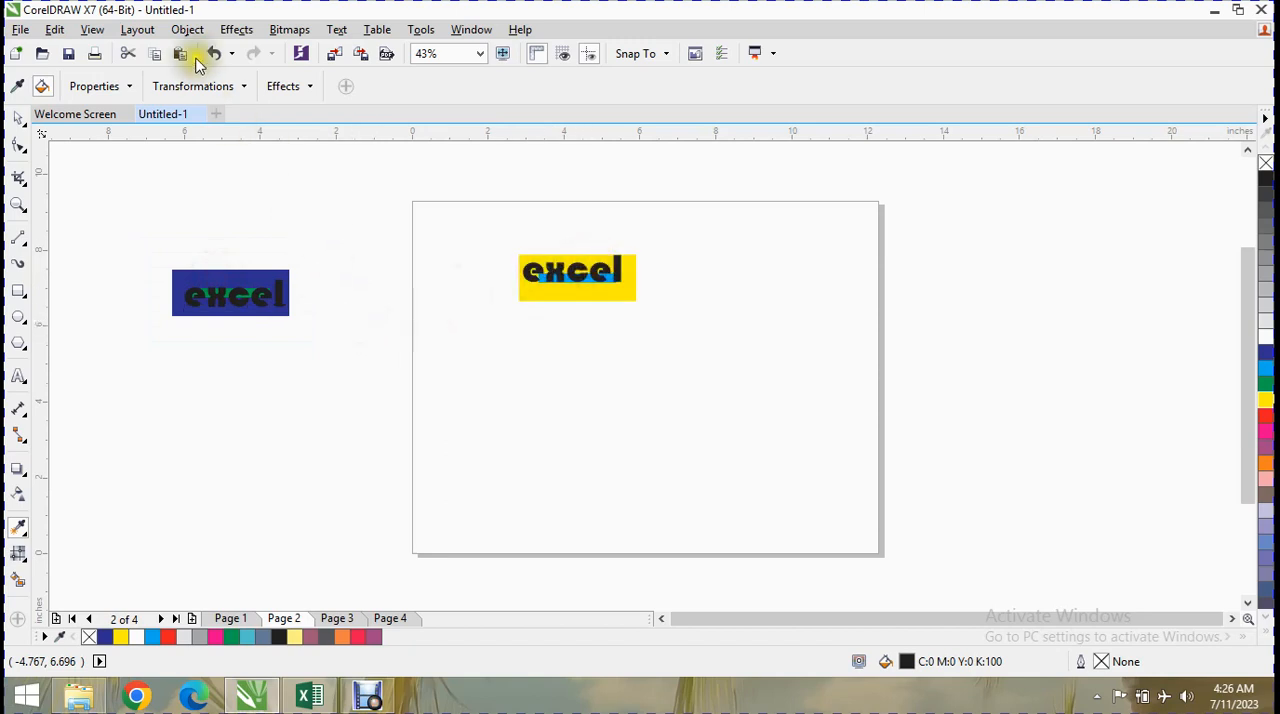
Undo the size changes made to both rectangles.
click(214, 86)
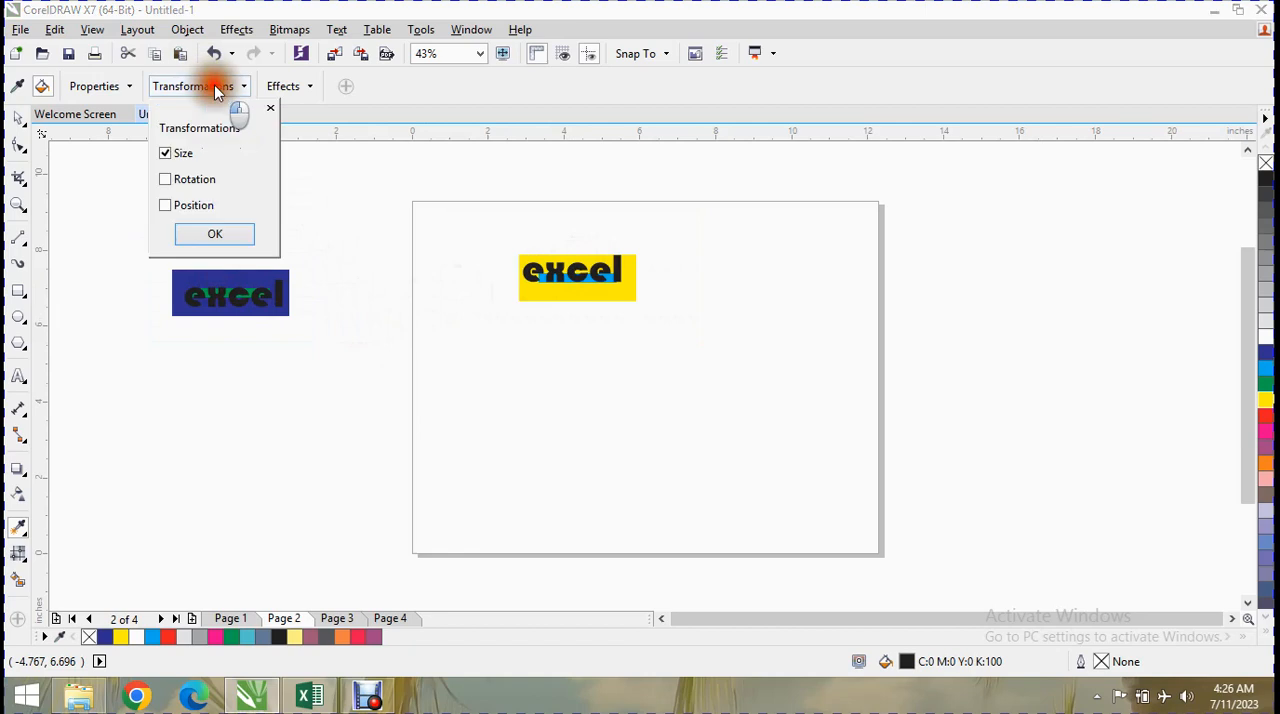
click(270, 109)
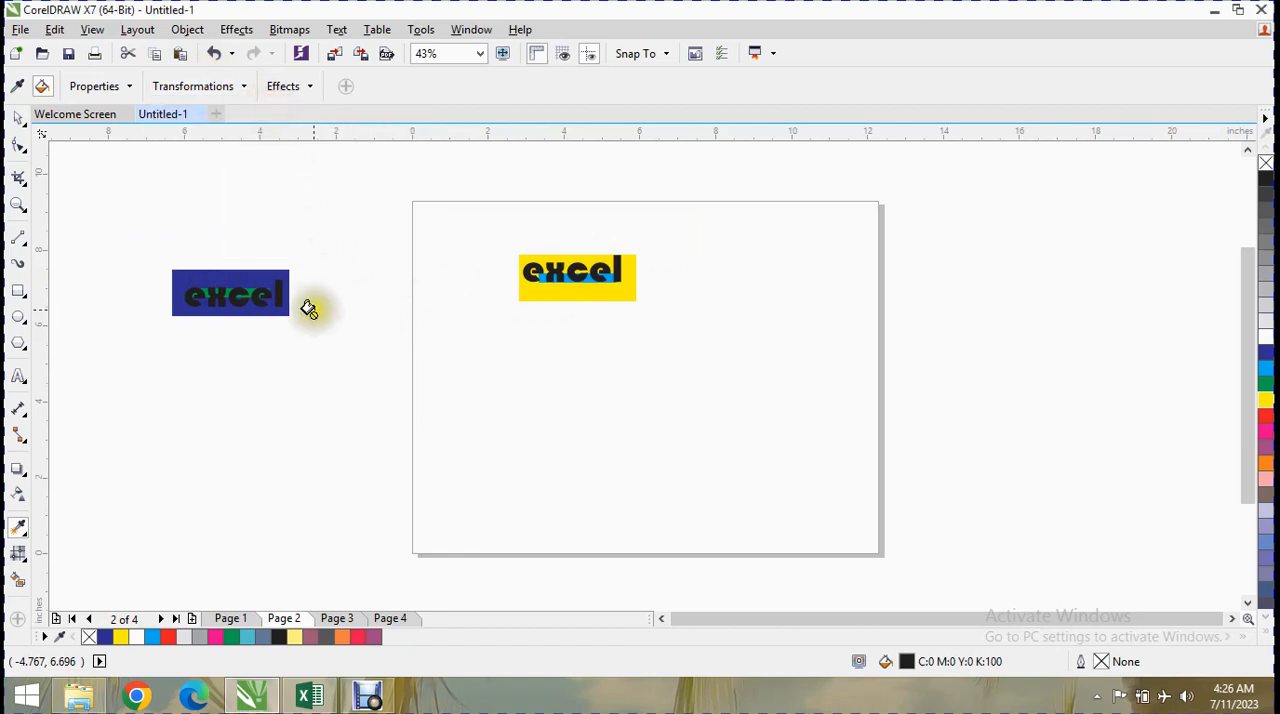
key(ctrl+z)
key(ctrl+z)
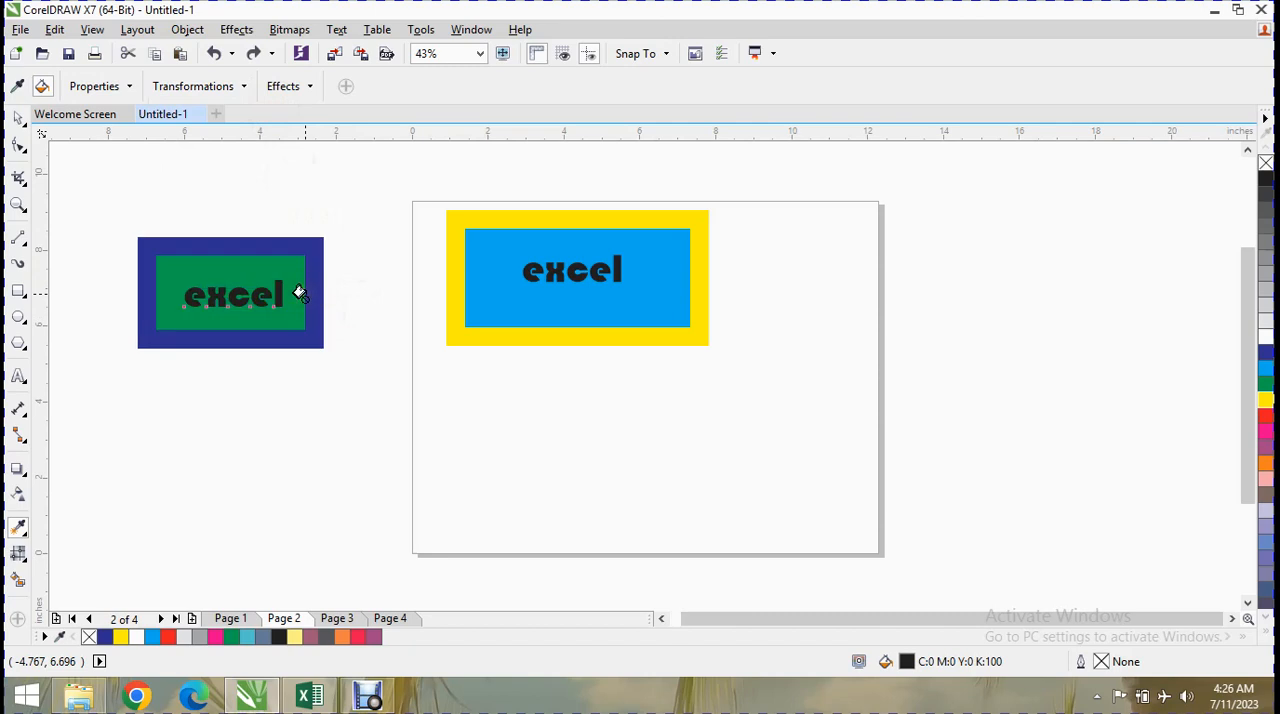
Rotate the green rectangle by 90 degrees, leaving its text horizontal.
click(18, 117)
click(243, 293)
click(290, 87)
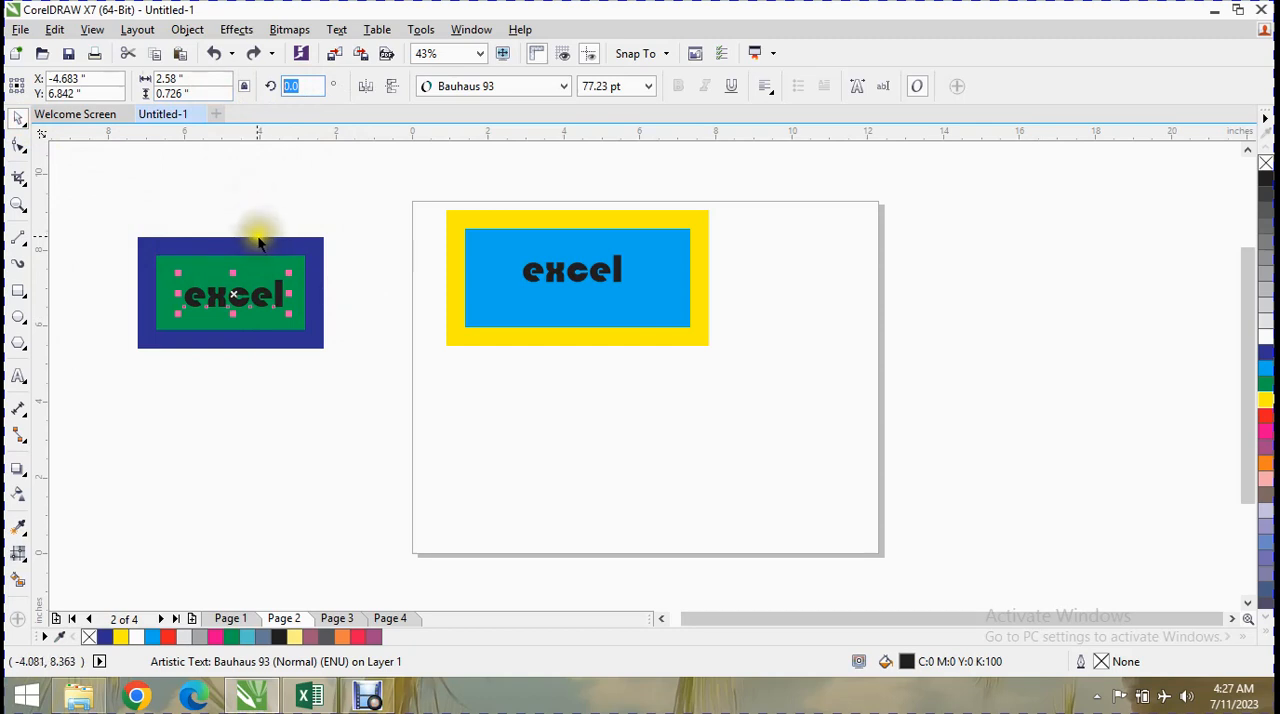
click(258, 243)
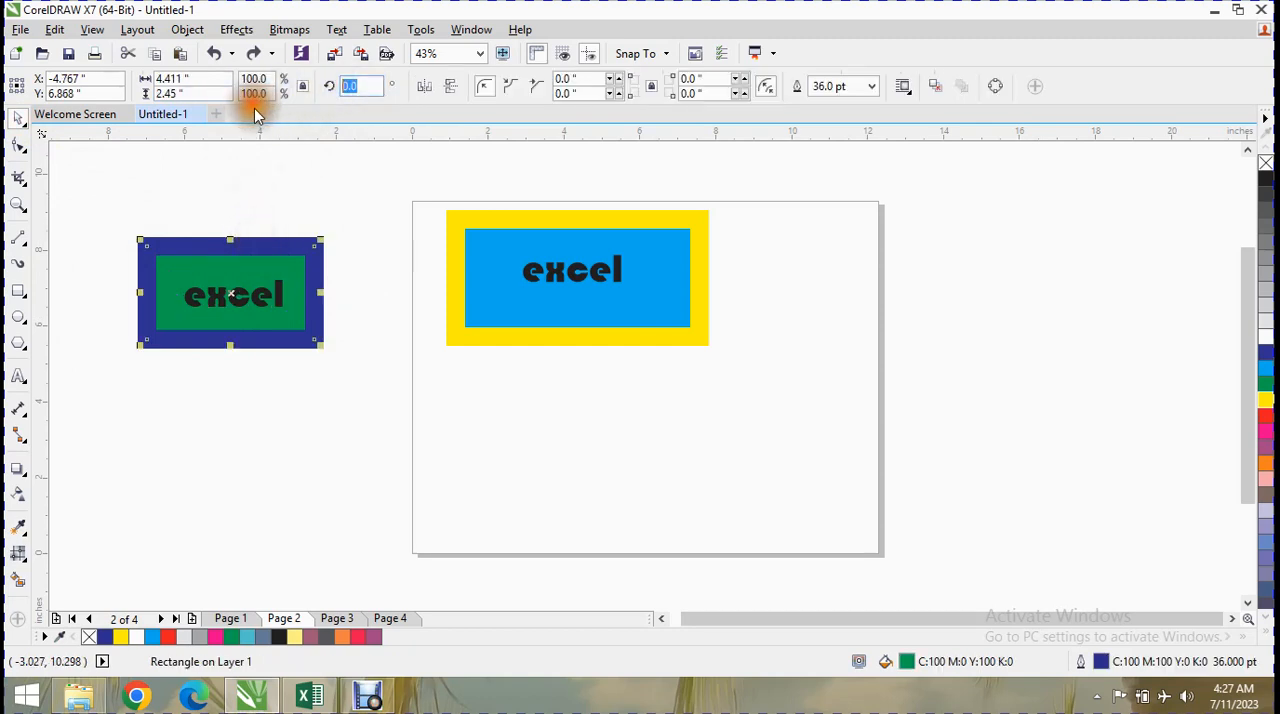
text(90)
key(Return)
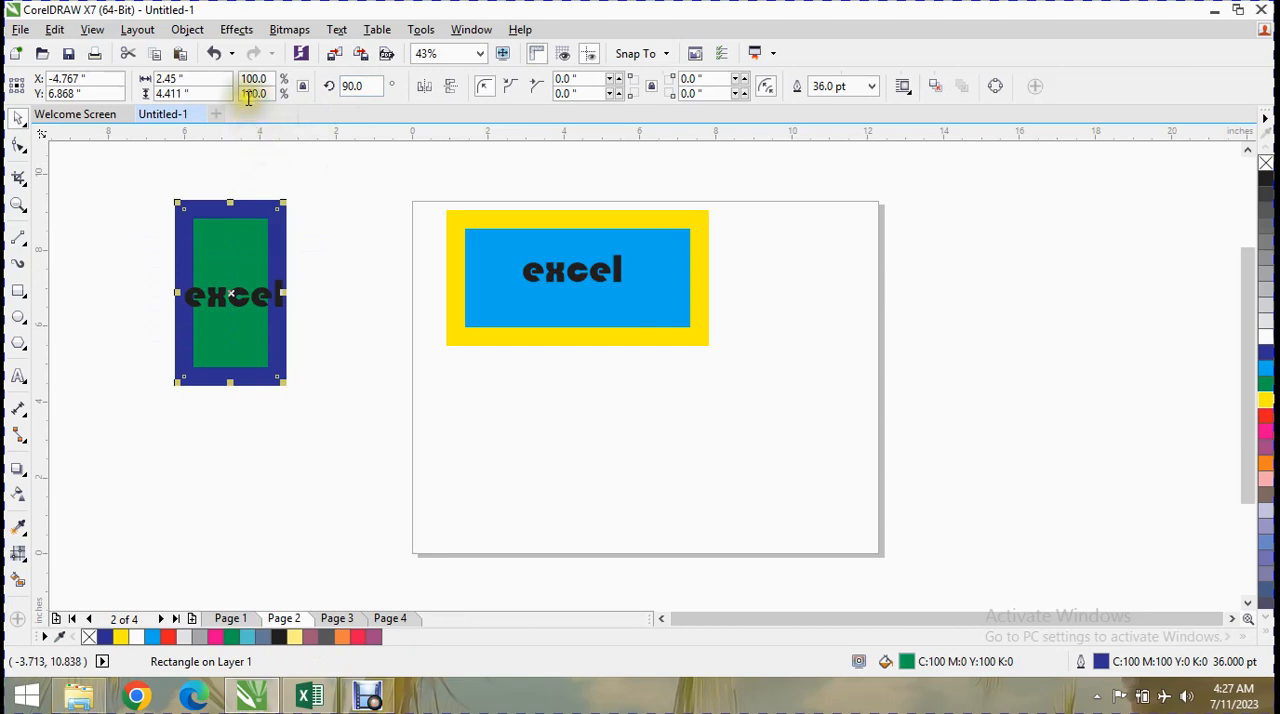
Limit the eyedropper's transformations to Rotation and copy the green rectangle's rotation onto the blue rectangle.
click(19, 526)
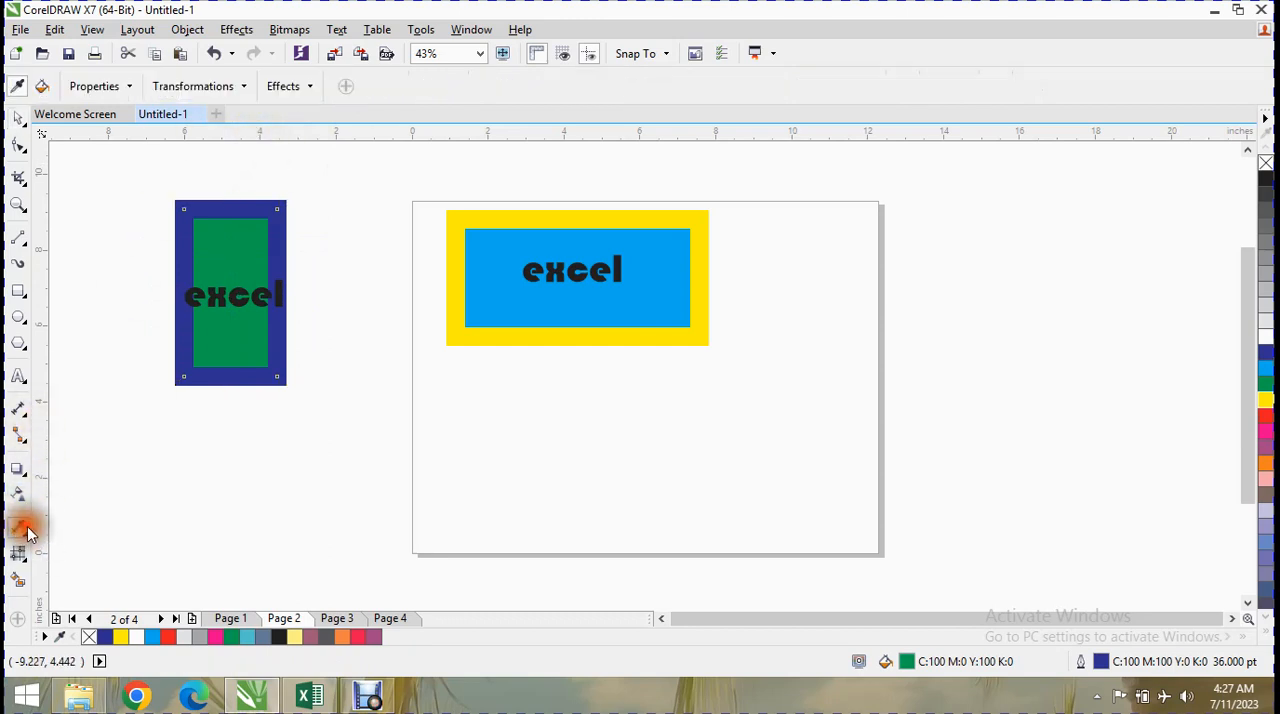
click(215, 86)
click(184, 158)
click(185, 180)
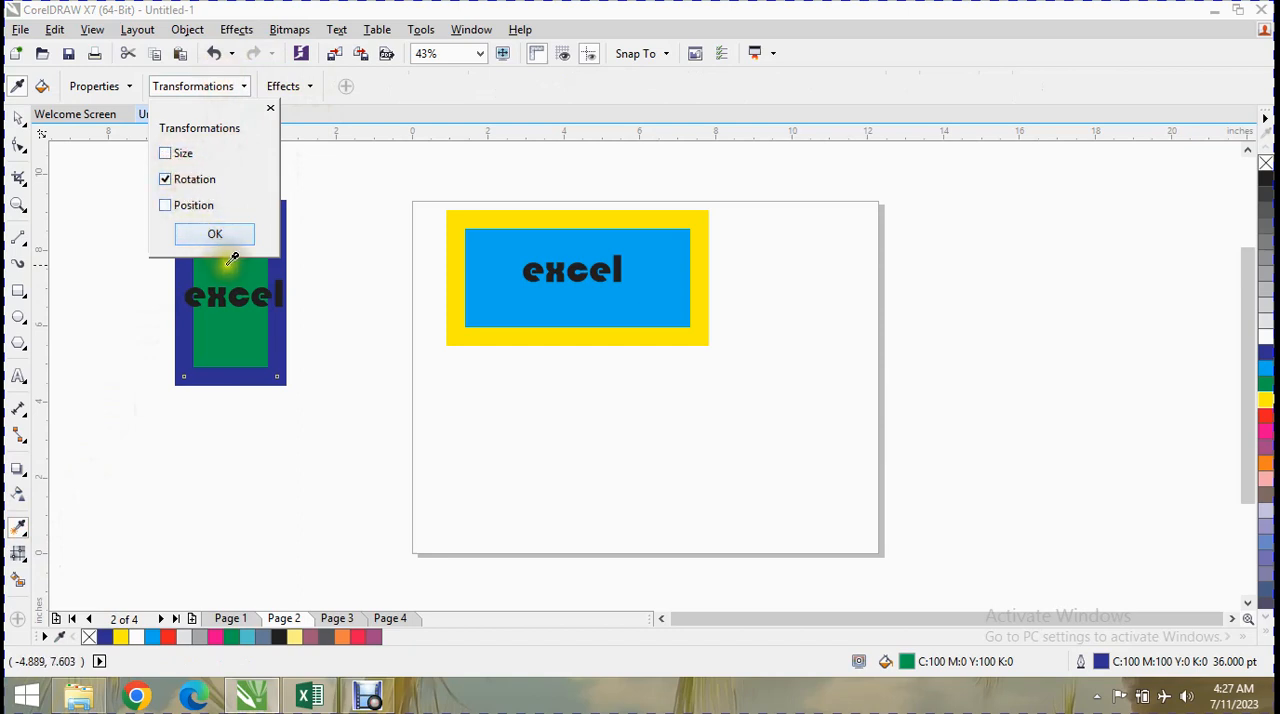
click(216, 236)
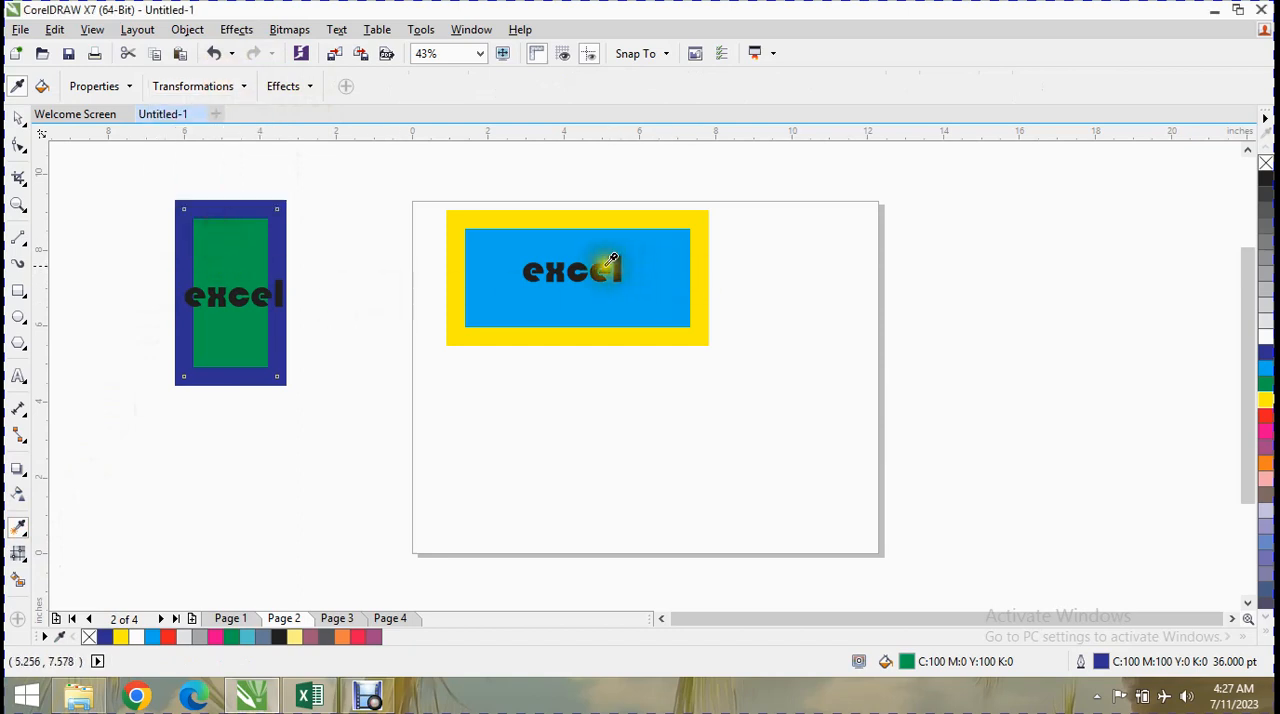
click(251, 260)
click(486, 270)
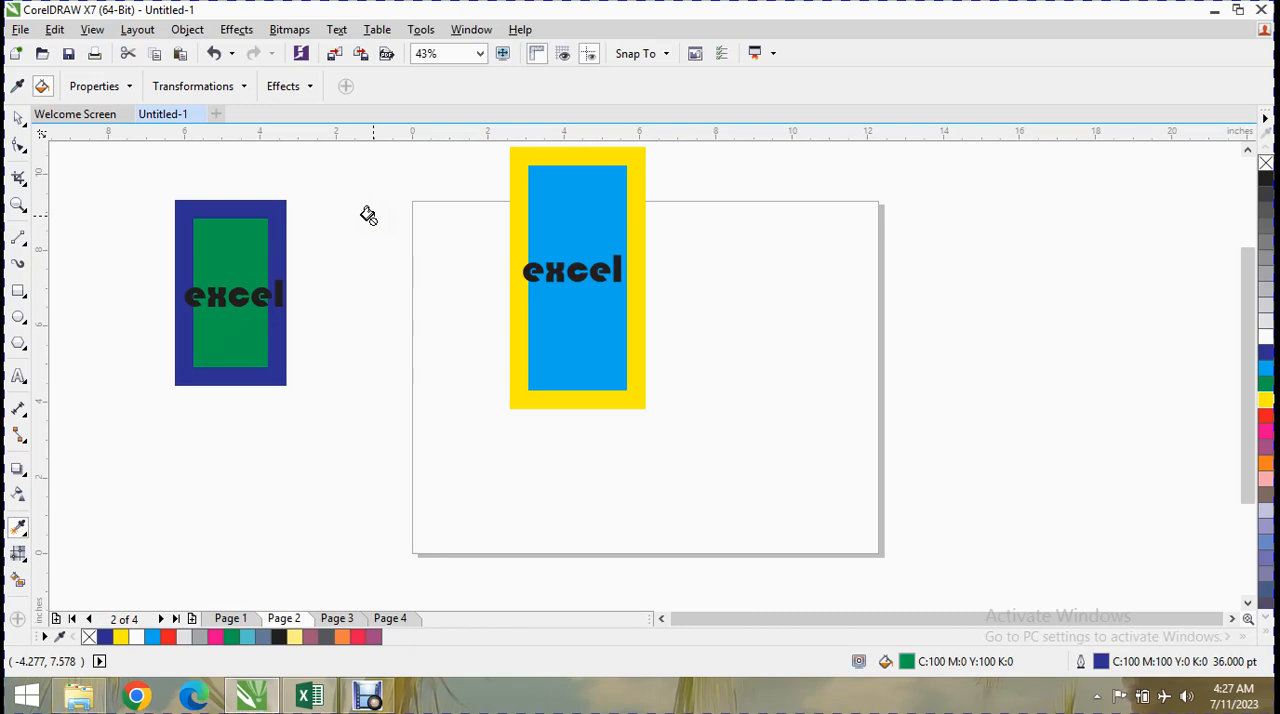
Limit the eyedropper's transformations to Position and apply the green rectangle's position to the blue rectangle.
click(283, 86)
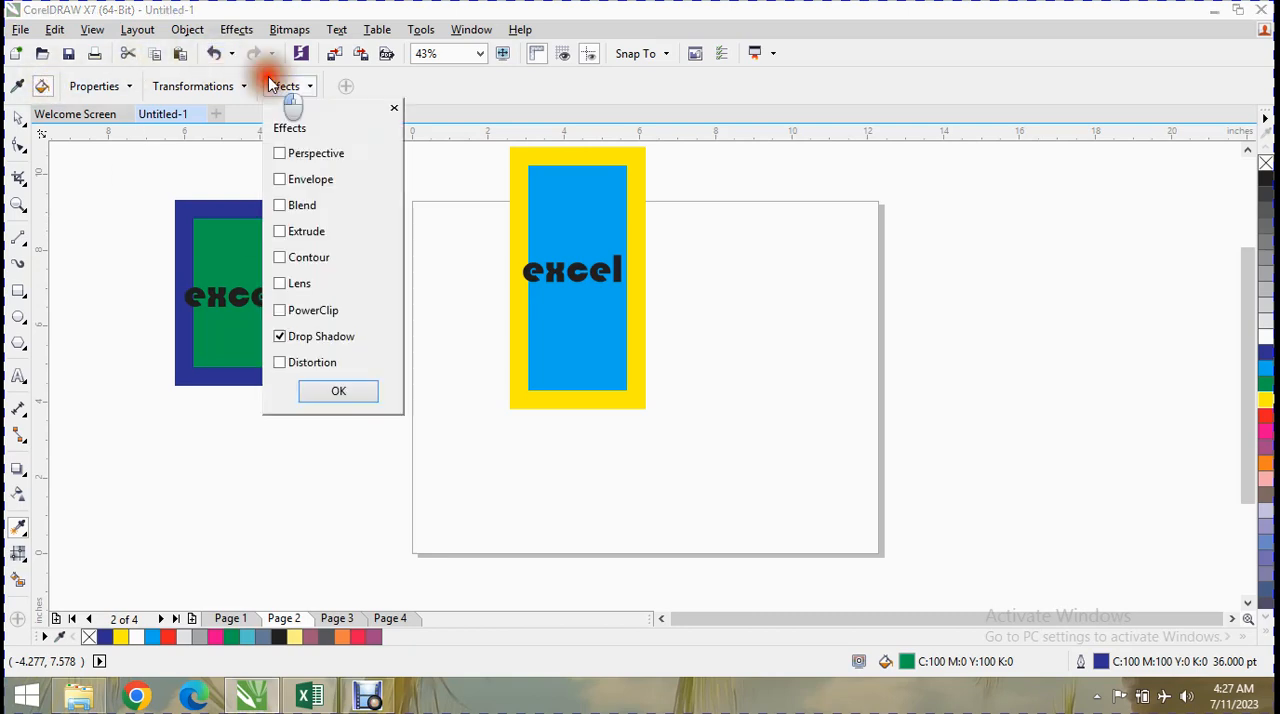
click(173, 87)
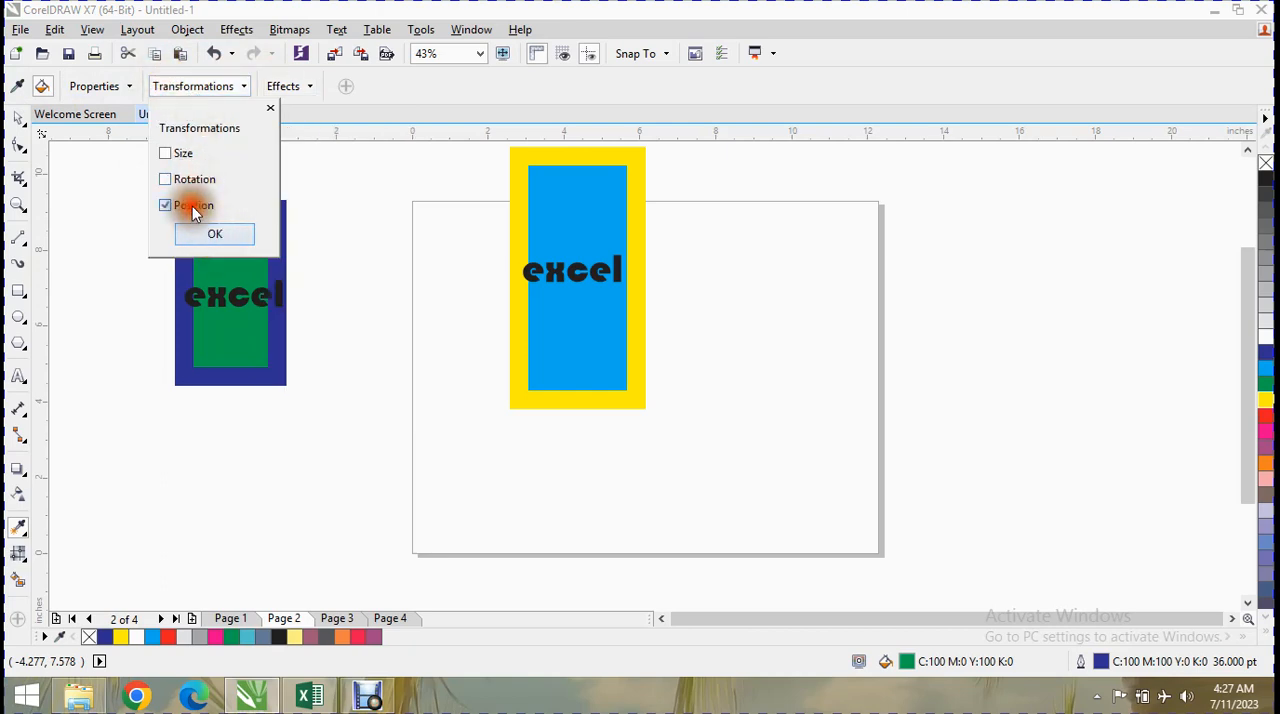
click(213, 231)
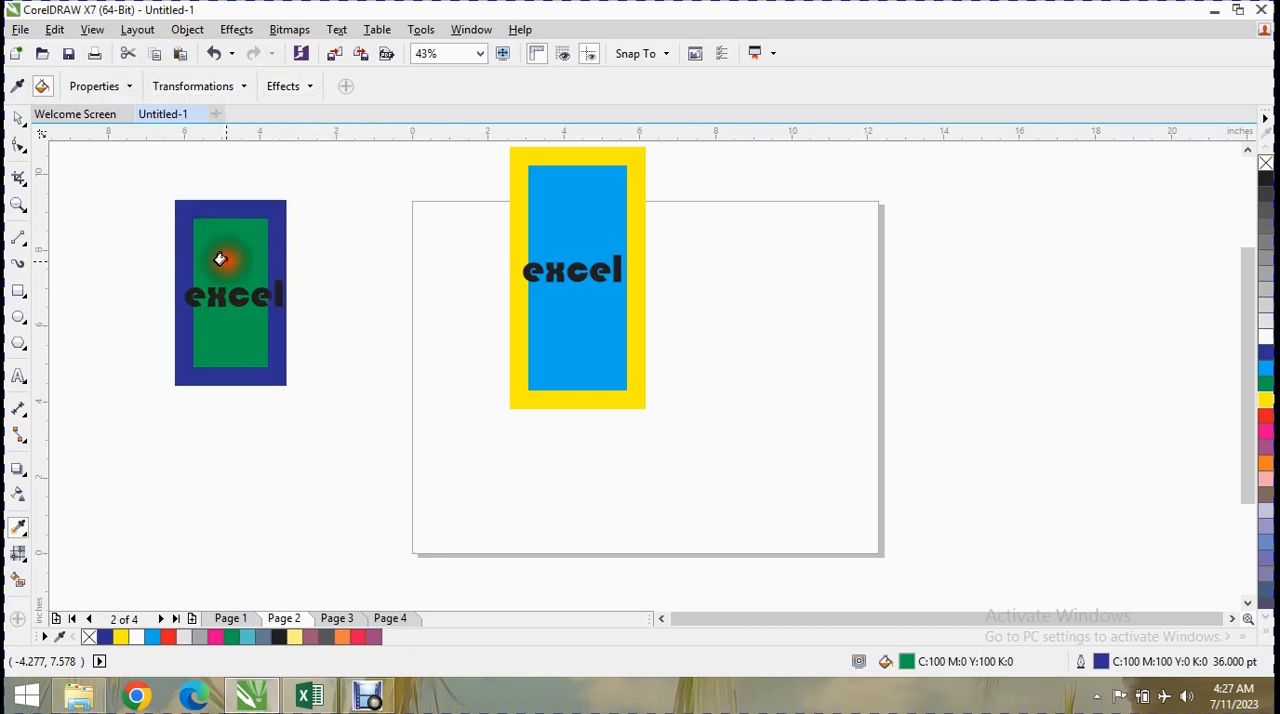
click(557, 220)
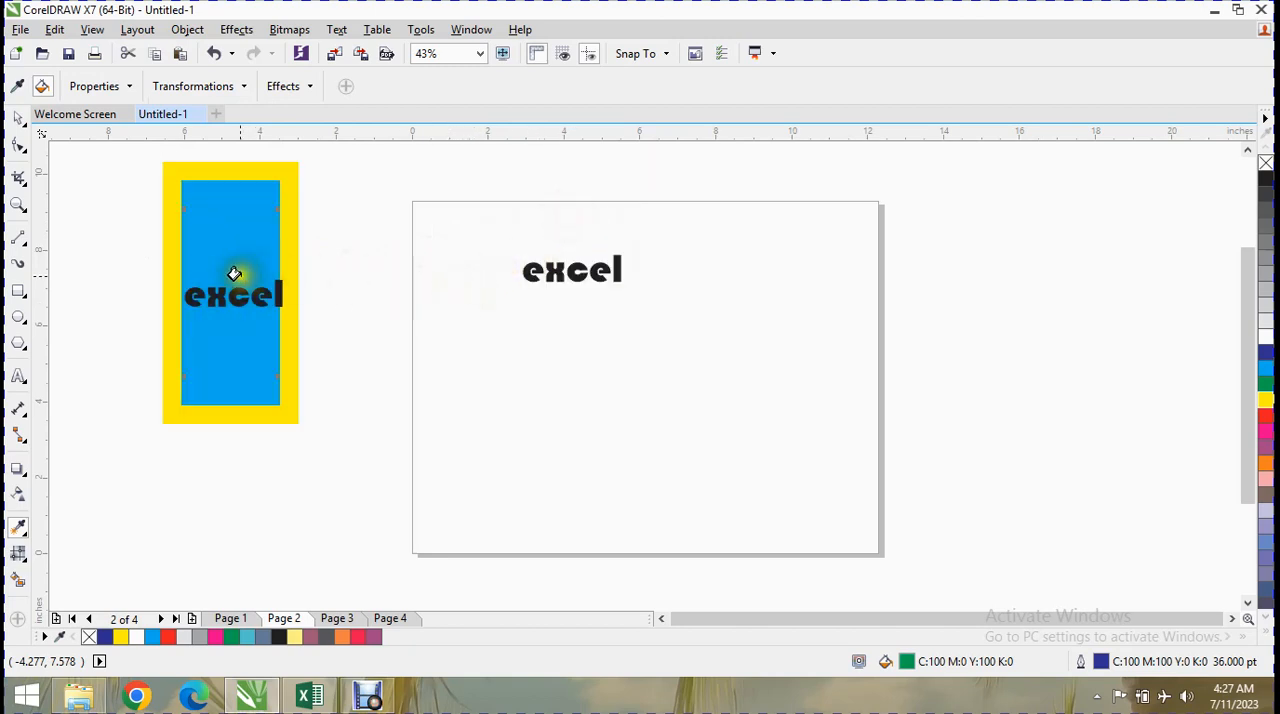
Move the blue rectangle off the green one to the page's right side, centred at about X 8.83 and Y 5.79 inches.
click(20, 120)
click(237, 255)
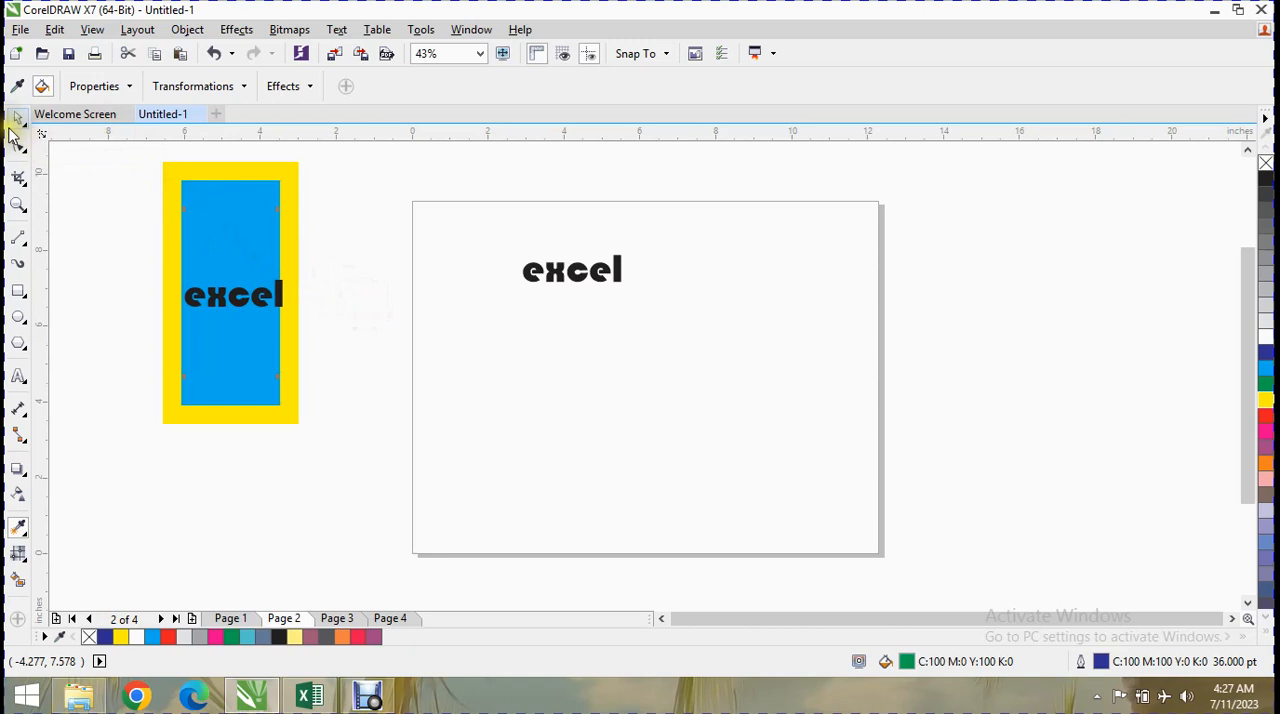
click(16, 120)
drag(229, 235, 746, 278)
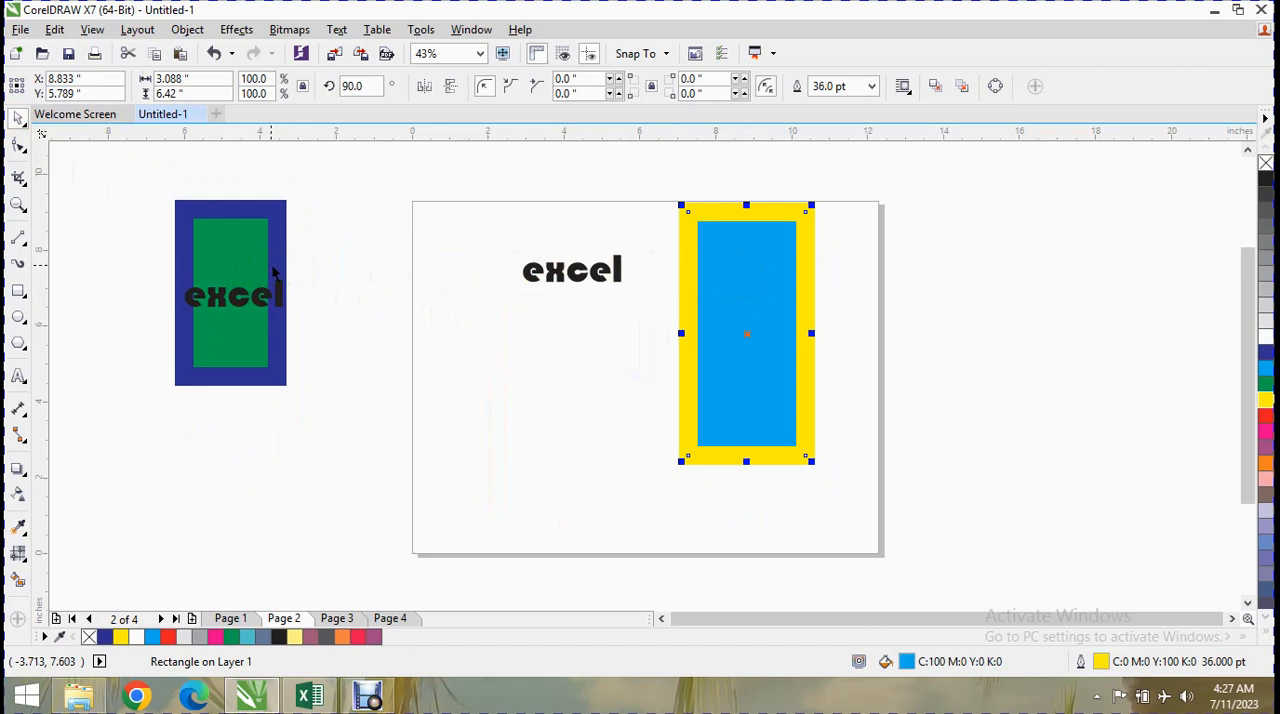
Sample the left rectangle's green fill with the Color Eyedropper at 1 x 1 sample size and fill the blue rectangle with it.
click(28, 541)
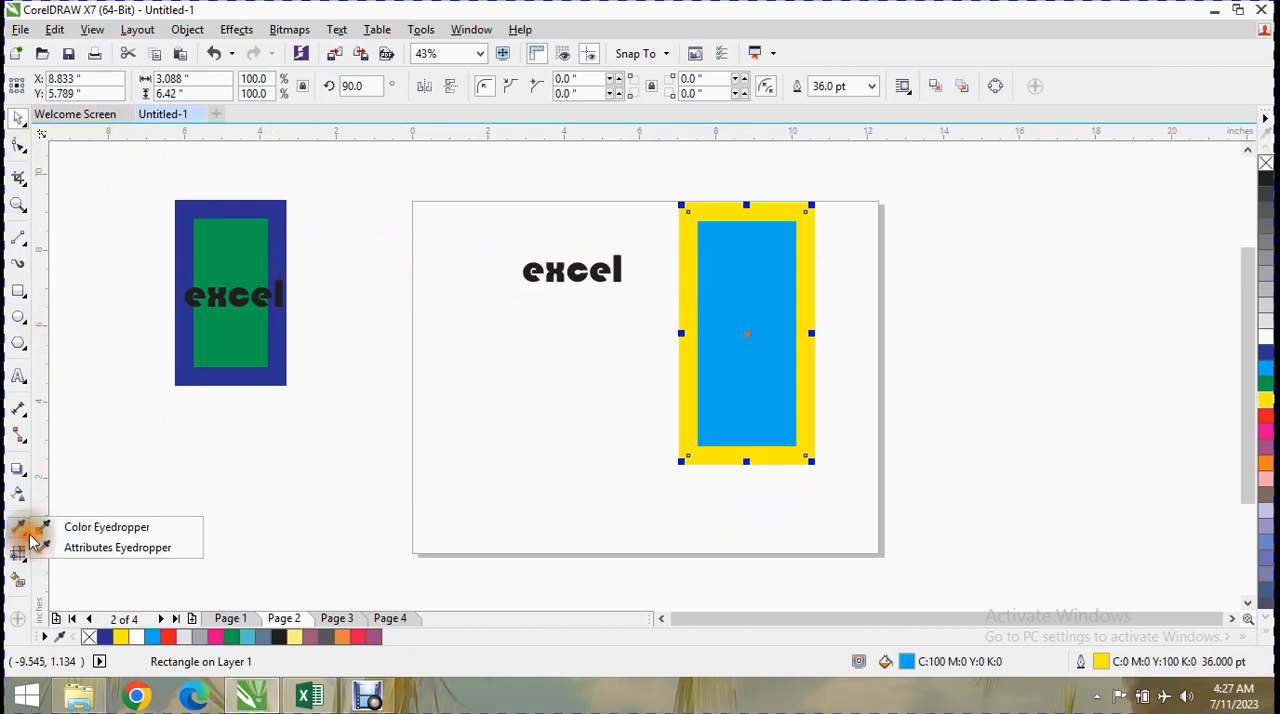
click(62, 526)
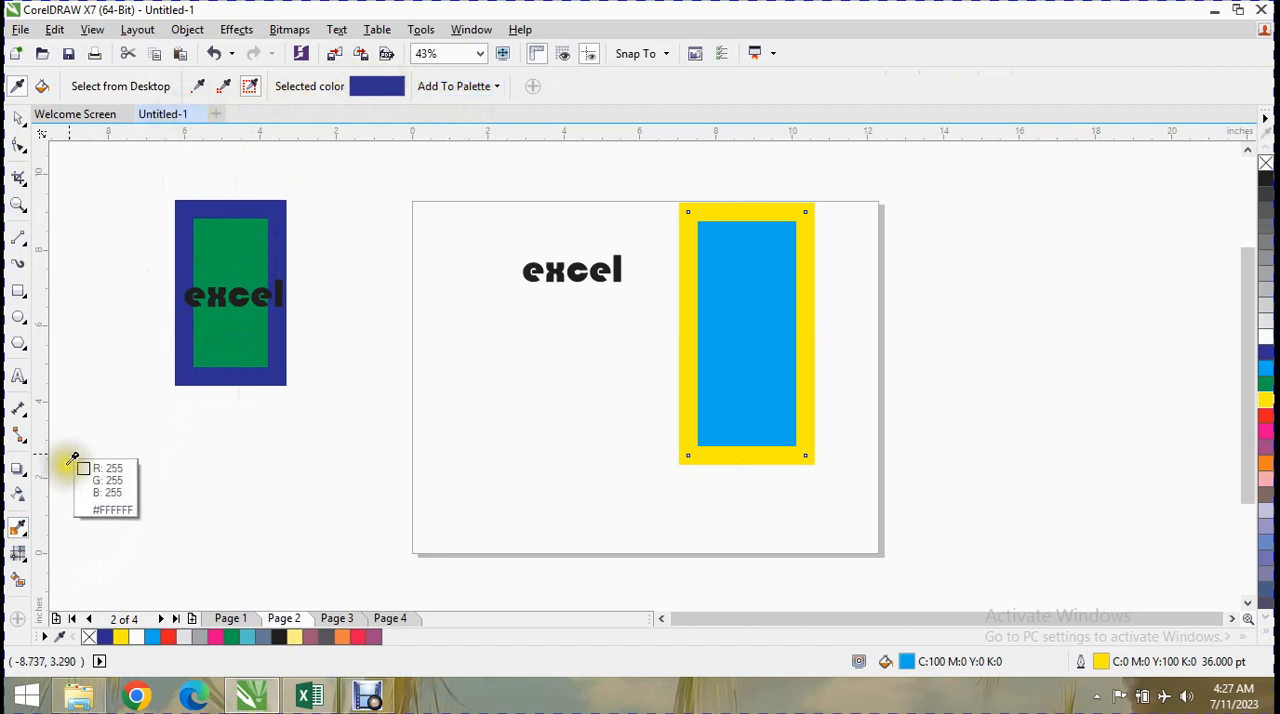
right_click(21, 542)
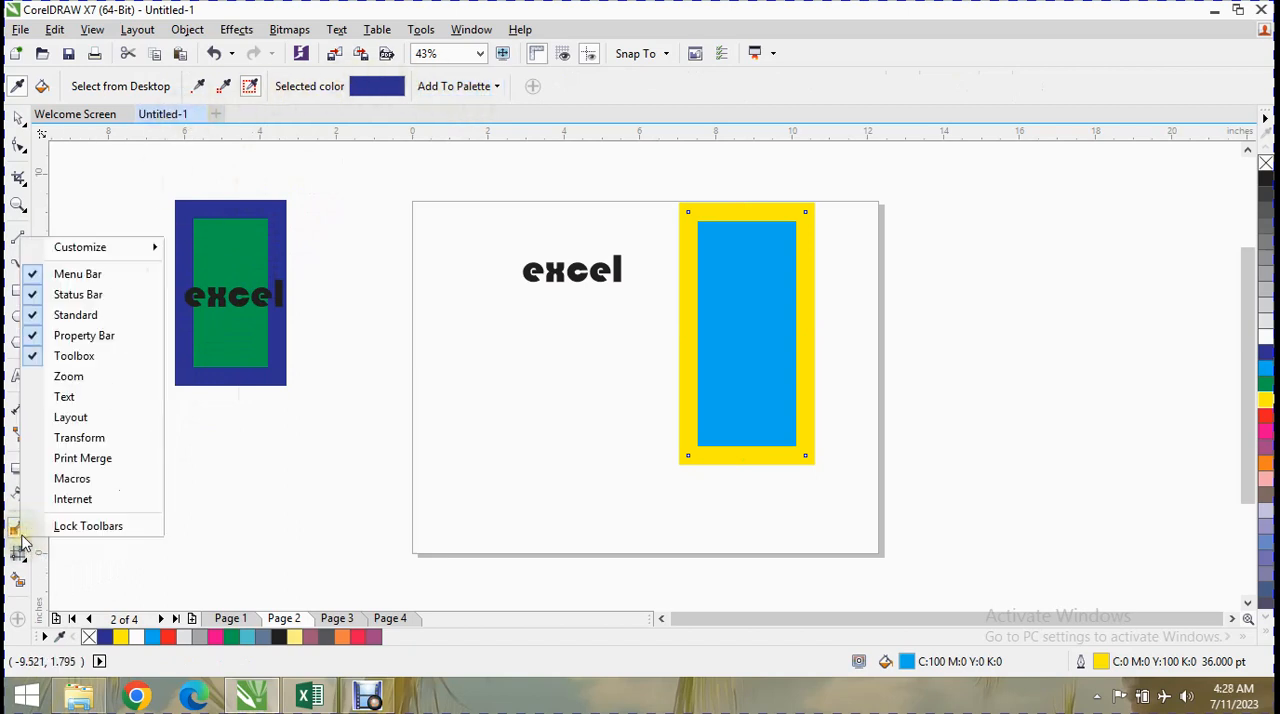
click(24, 540)
click(124, 88)
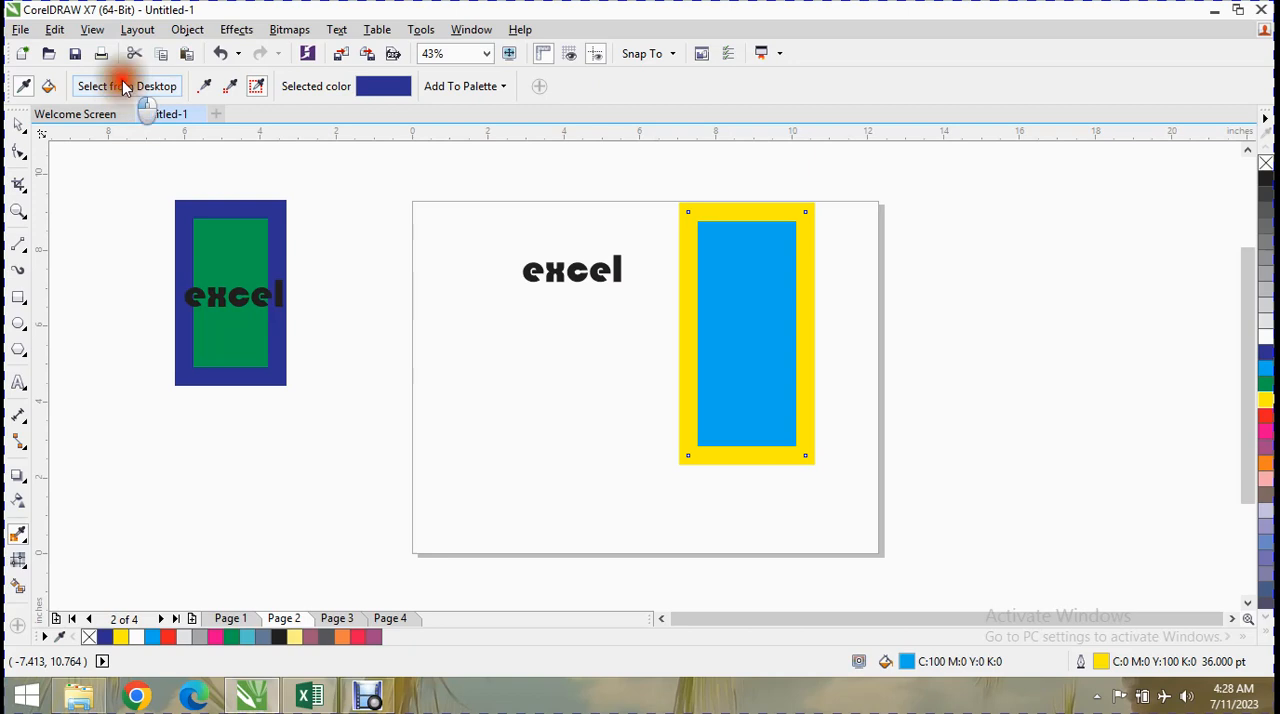
click(205, 82)
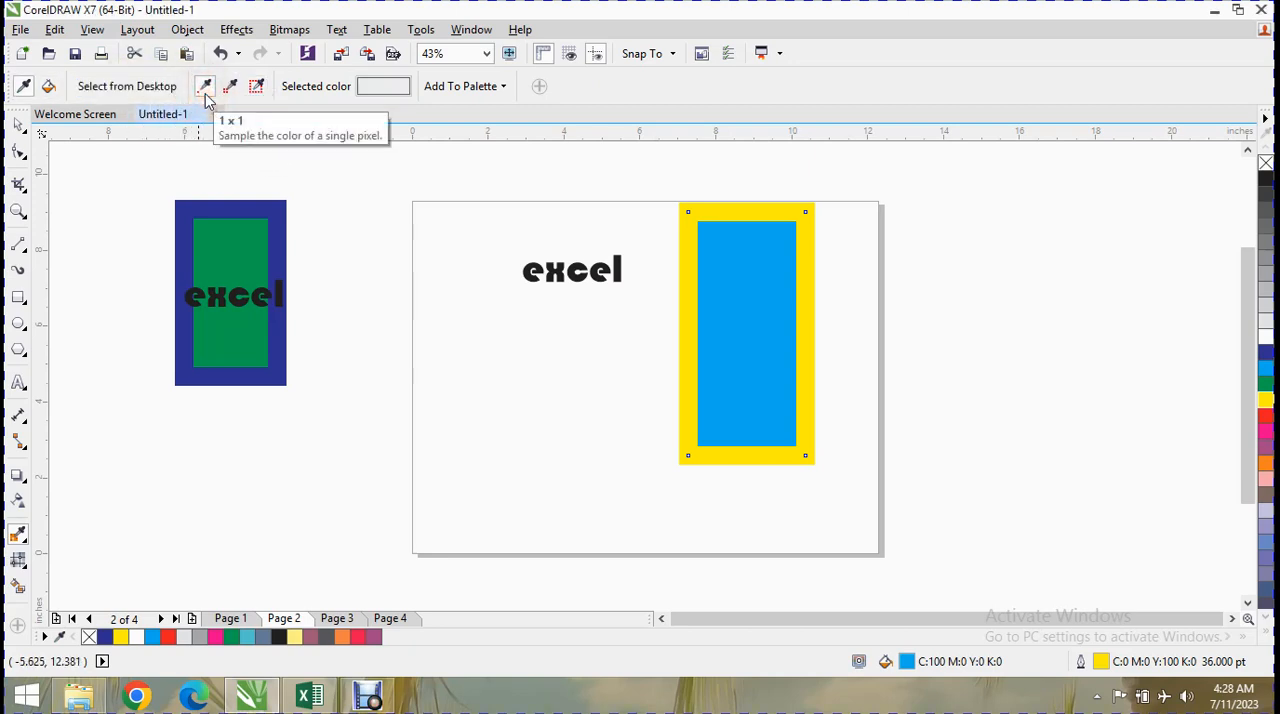
click(245, 270)
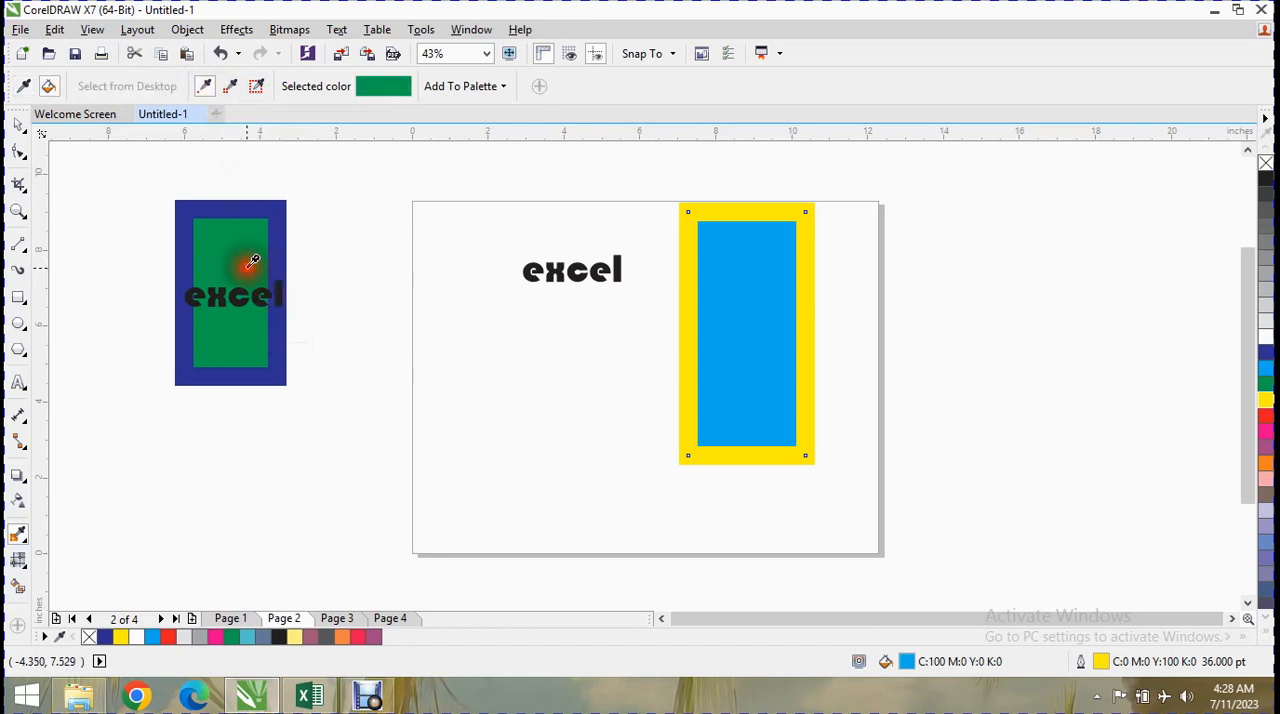
click(738, 292)
Try sampling the left rectangle's green fill and blue outline with the eyedropper's medium sample size.
click(230, 85)
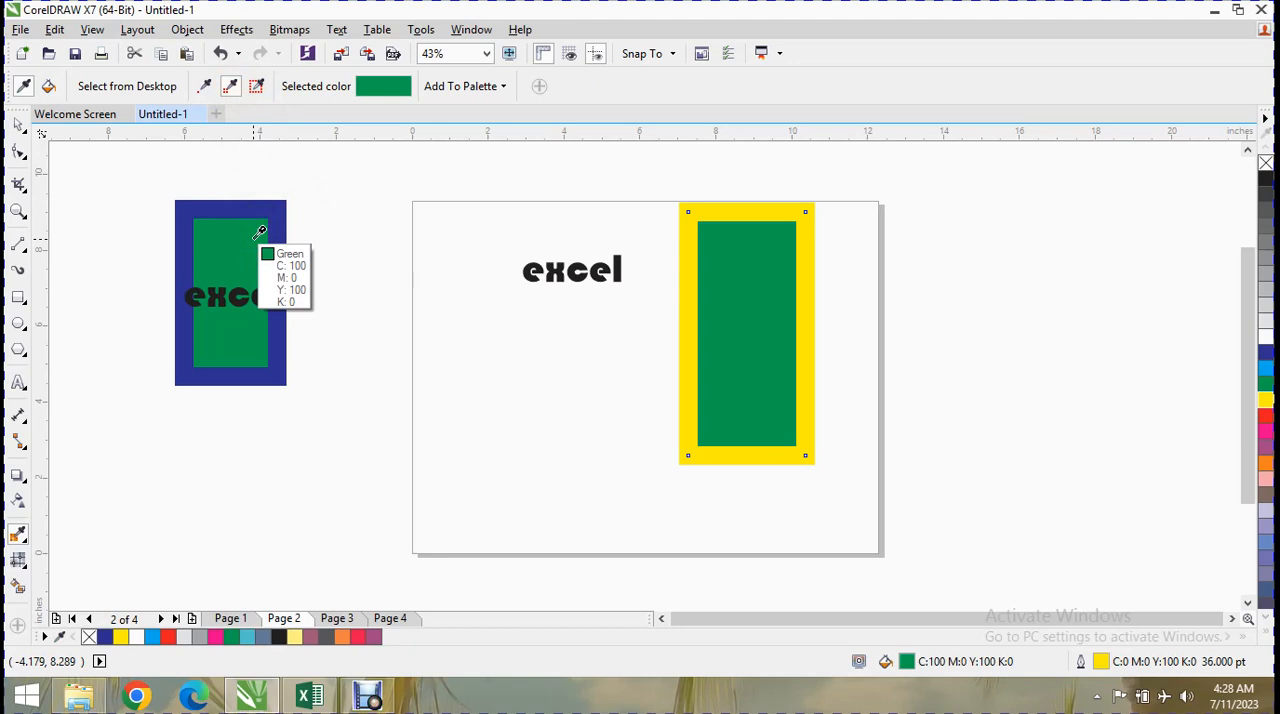
click(256, 233)
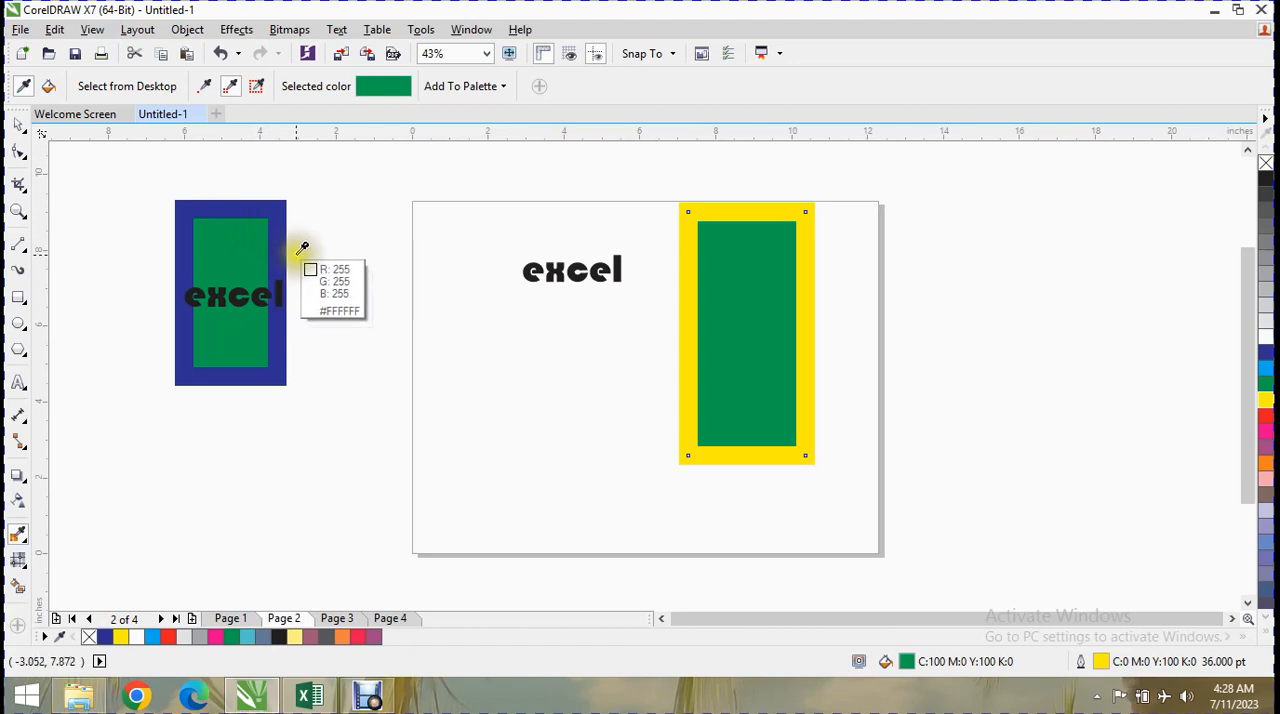
click(288, 231)
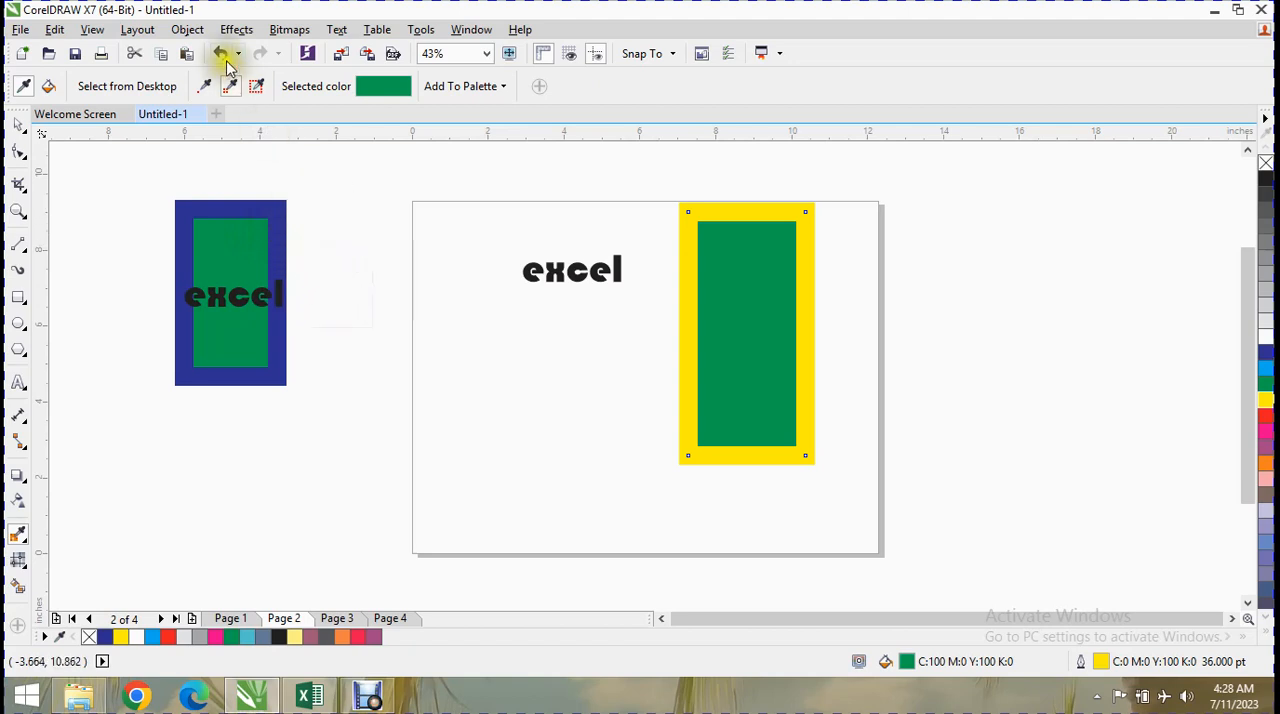
Sample the green fill with the largest sample size, apply it to the right rectangle's yellow outline, and undo the colour change.
click(256, 86)
click(262, 244)
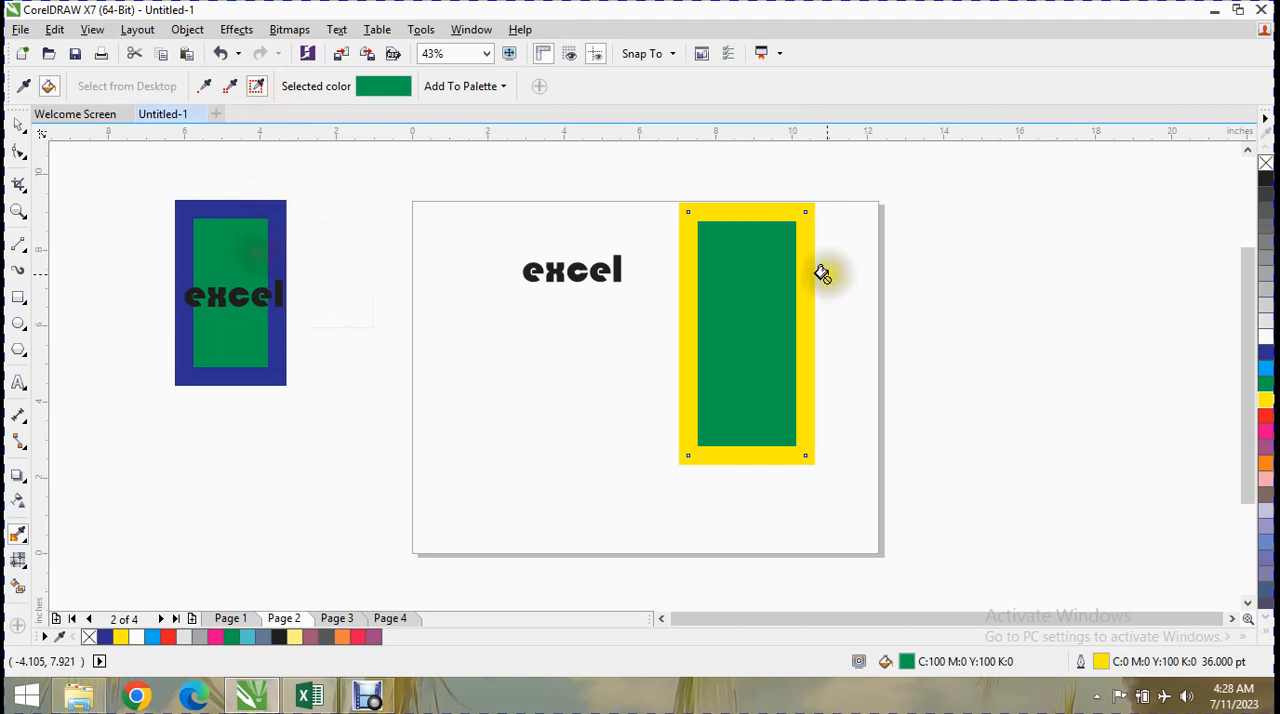
click(777, 298)
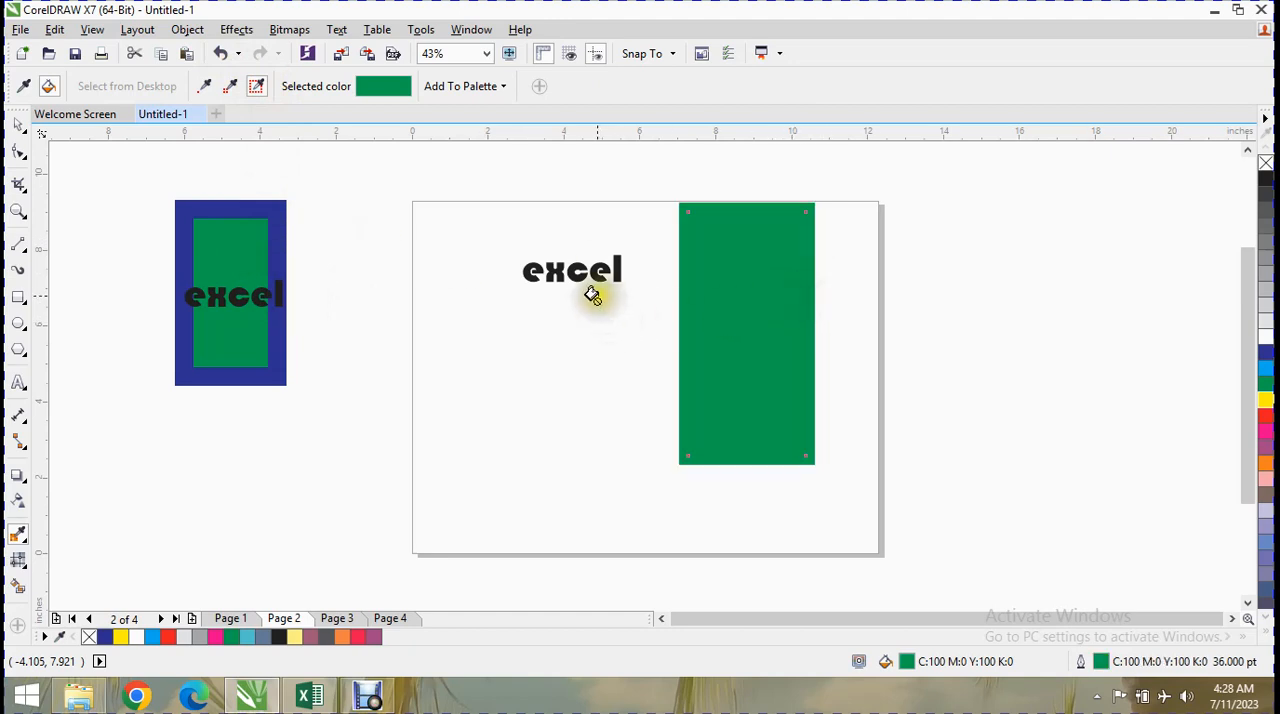
key(ctrl+z)
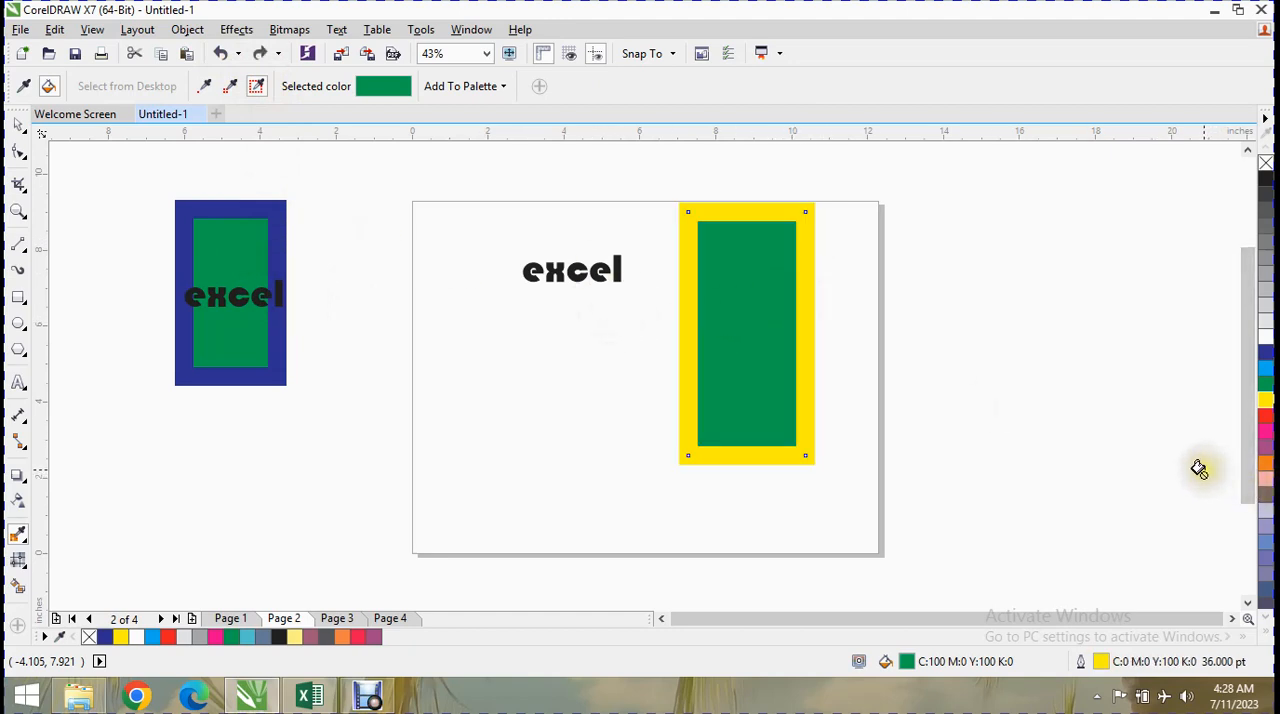
Apply the selected green to the left rectangle's blue outline and undo the change.
click(377, 90)
click(380, 84)
click(380, 84)
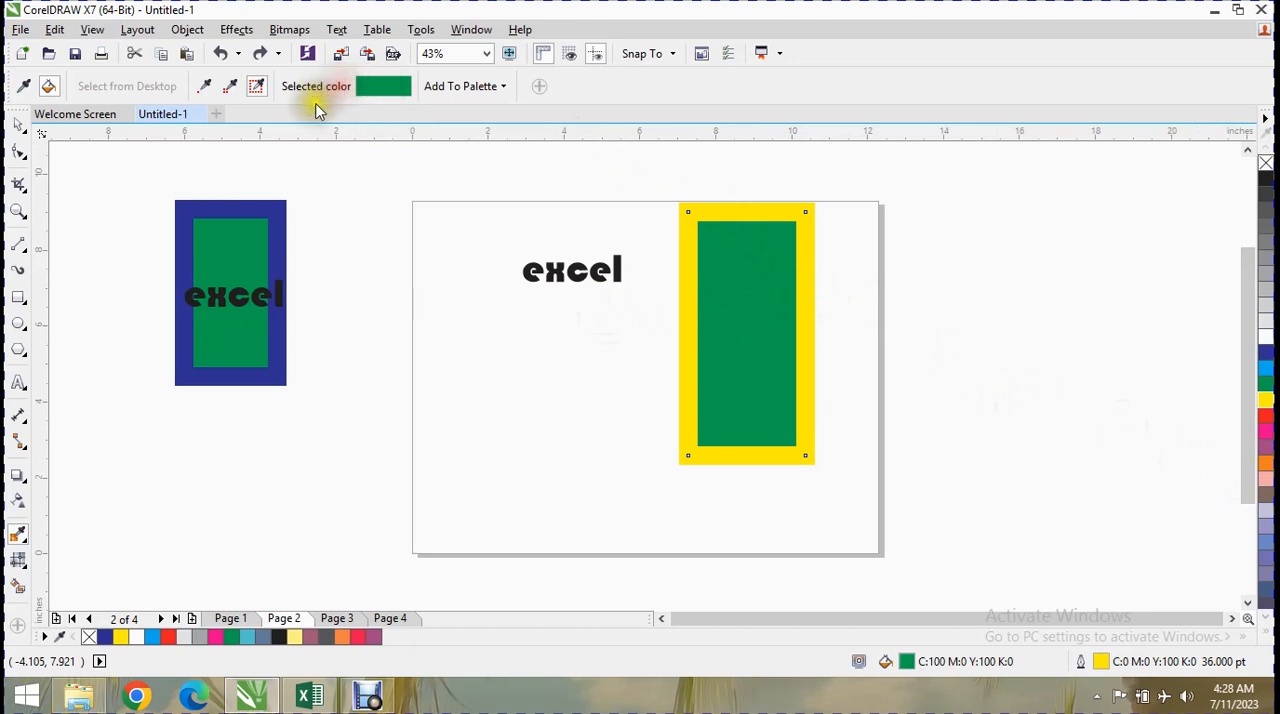
click(275, 248)
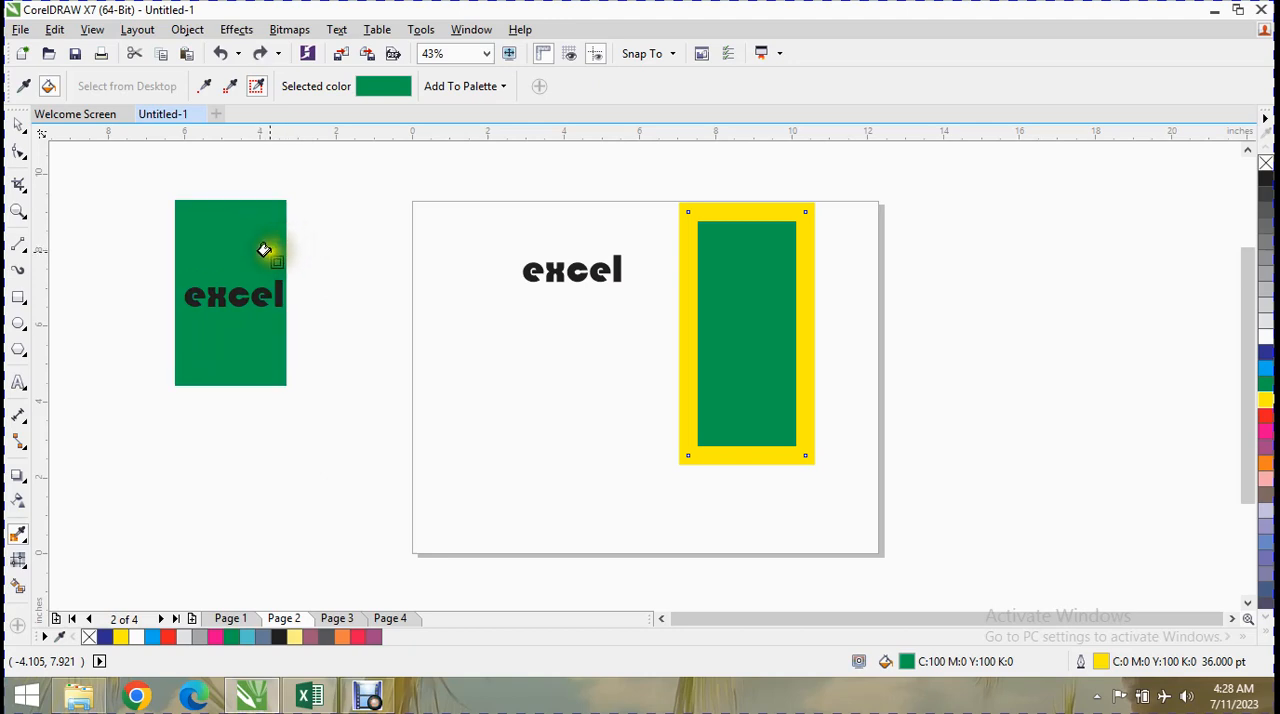
key(ctrl+z)
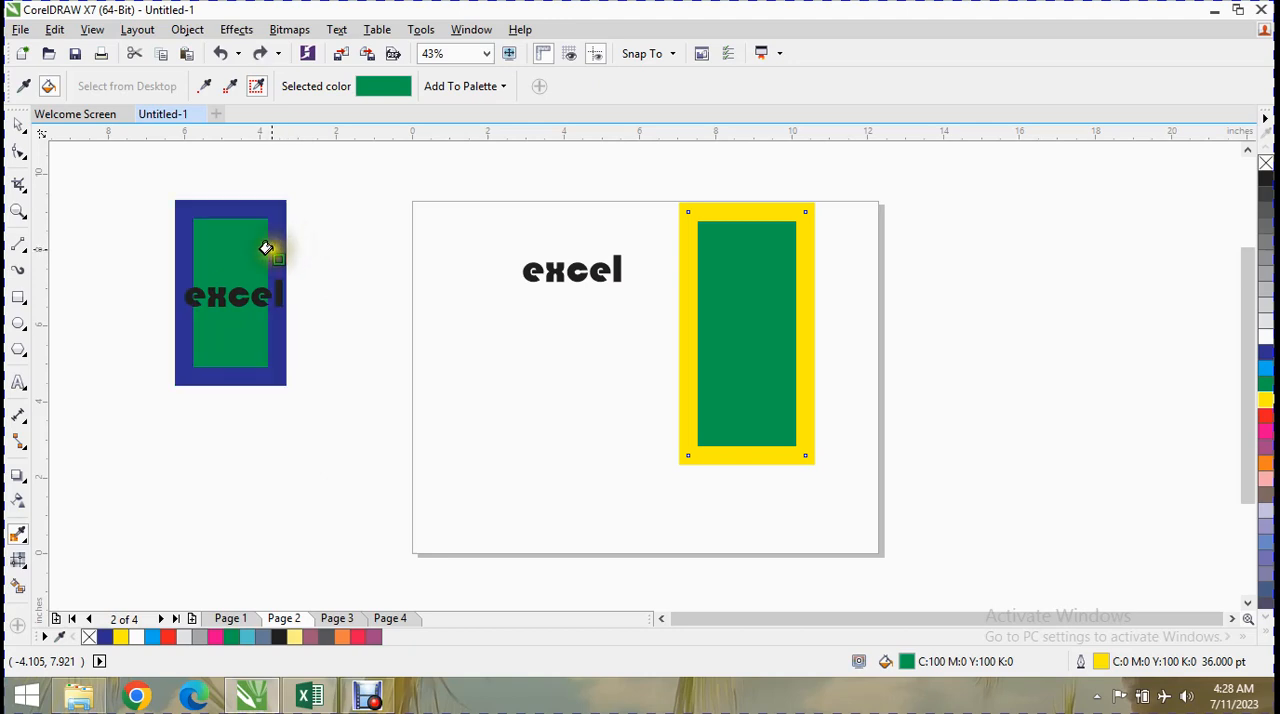
Sample the left rectangle's blue outline colour and add the selected colour to the palette.
click(24, 86)
click(285, 236)
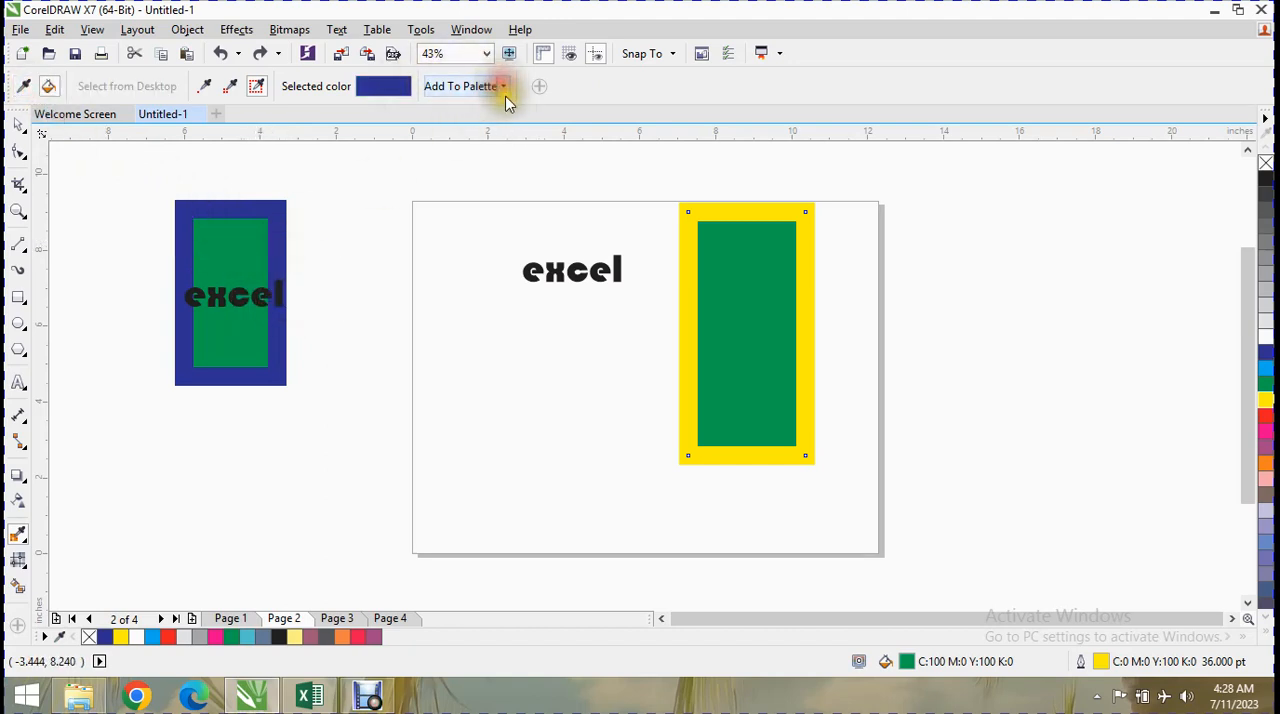
click(465, 88)
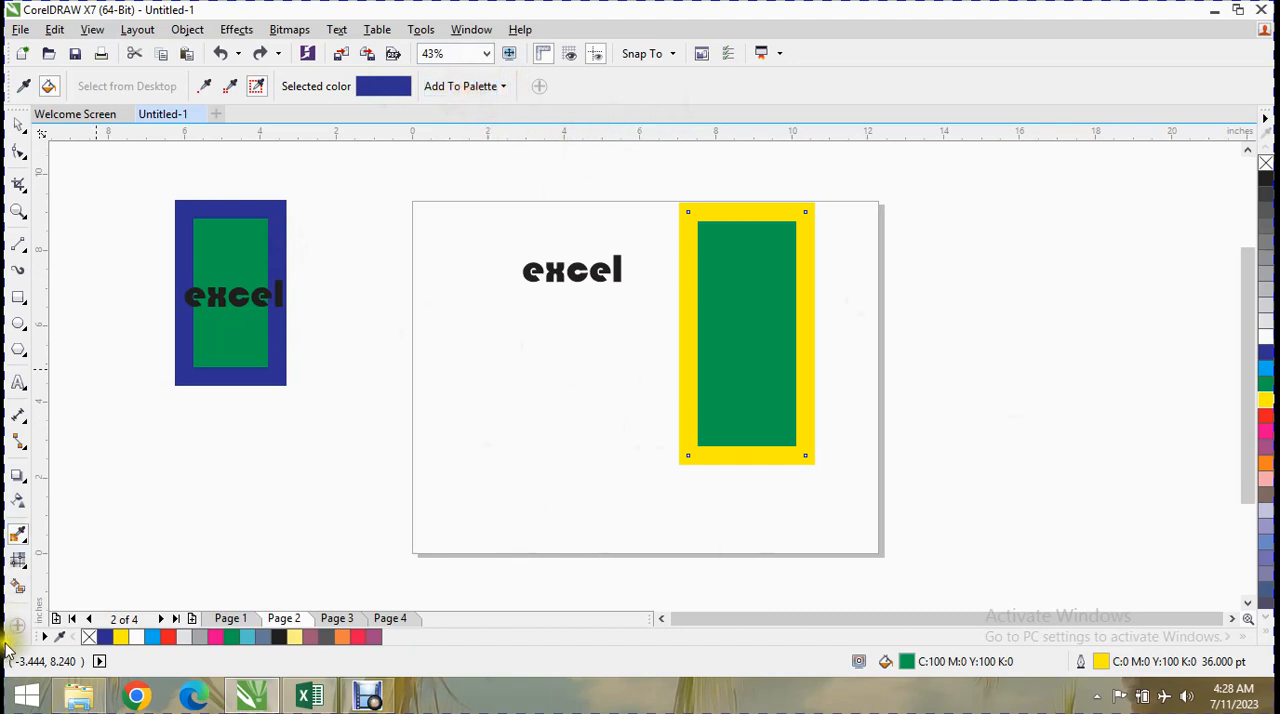
Switch to the Attributes Eyedropper and review which Properties and Transformations it is set to copy.
click(30, 546)
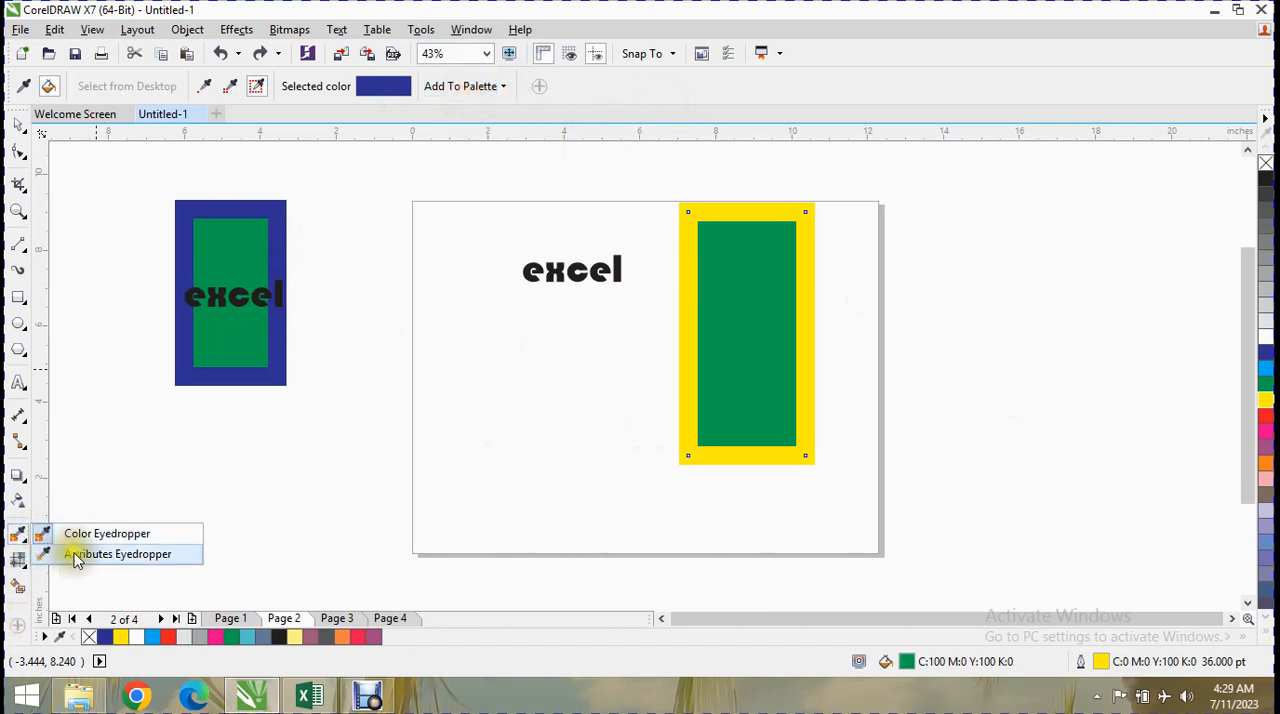
click(97, 560)
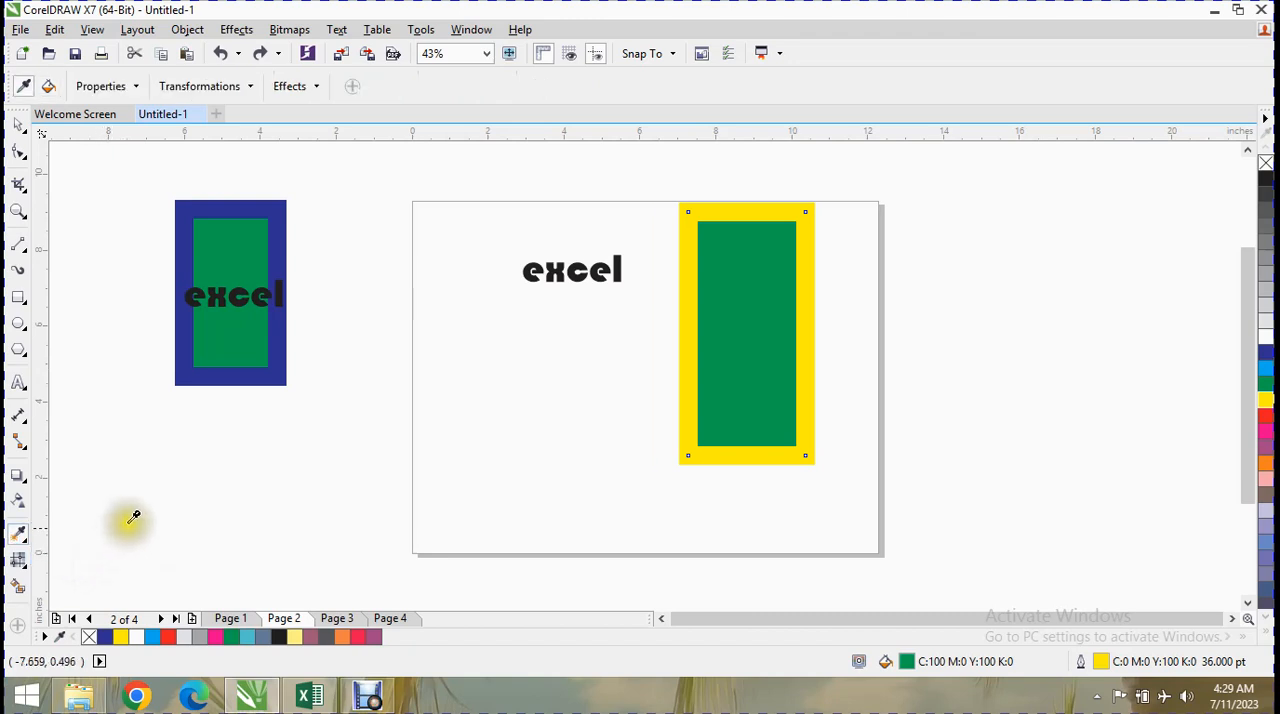
click(128, 88)
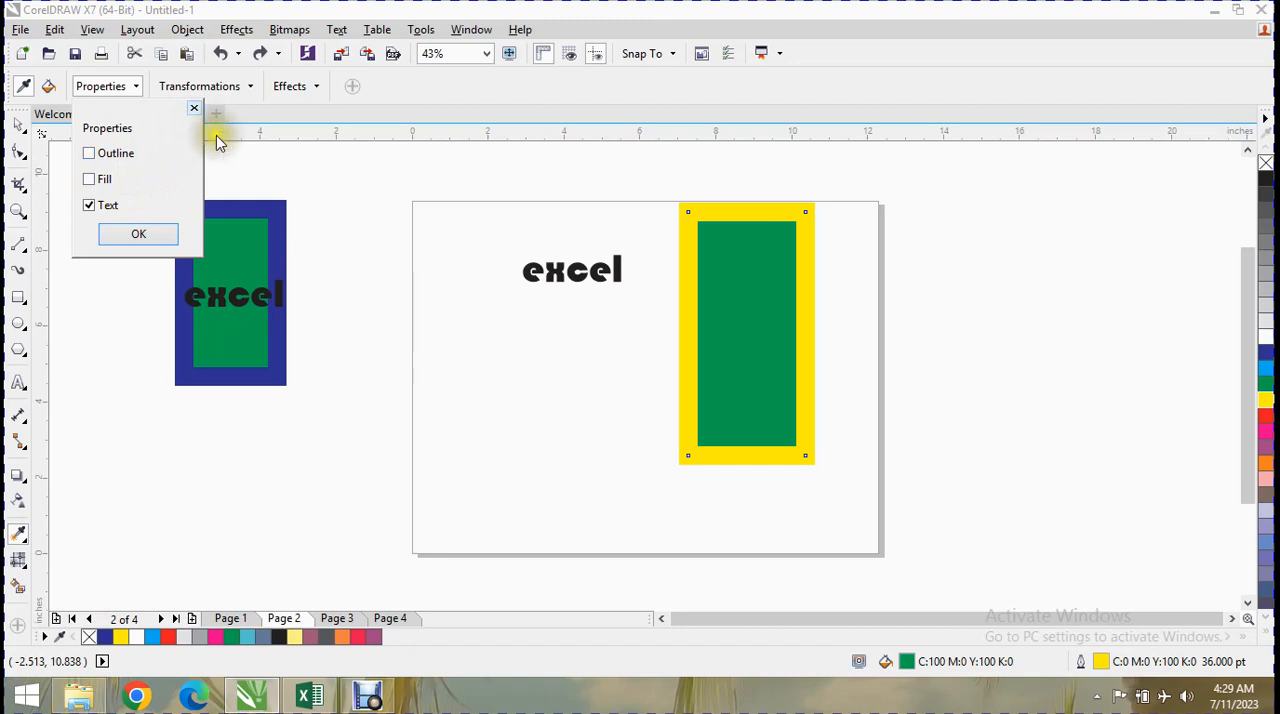
click(198, 90)
click(198, 90)
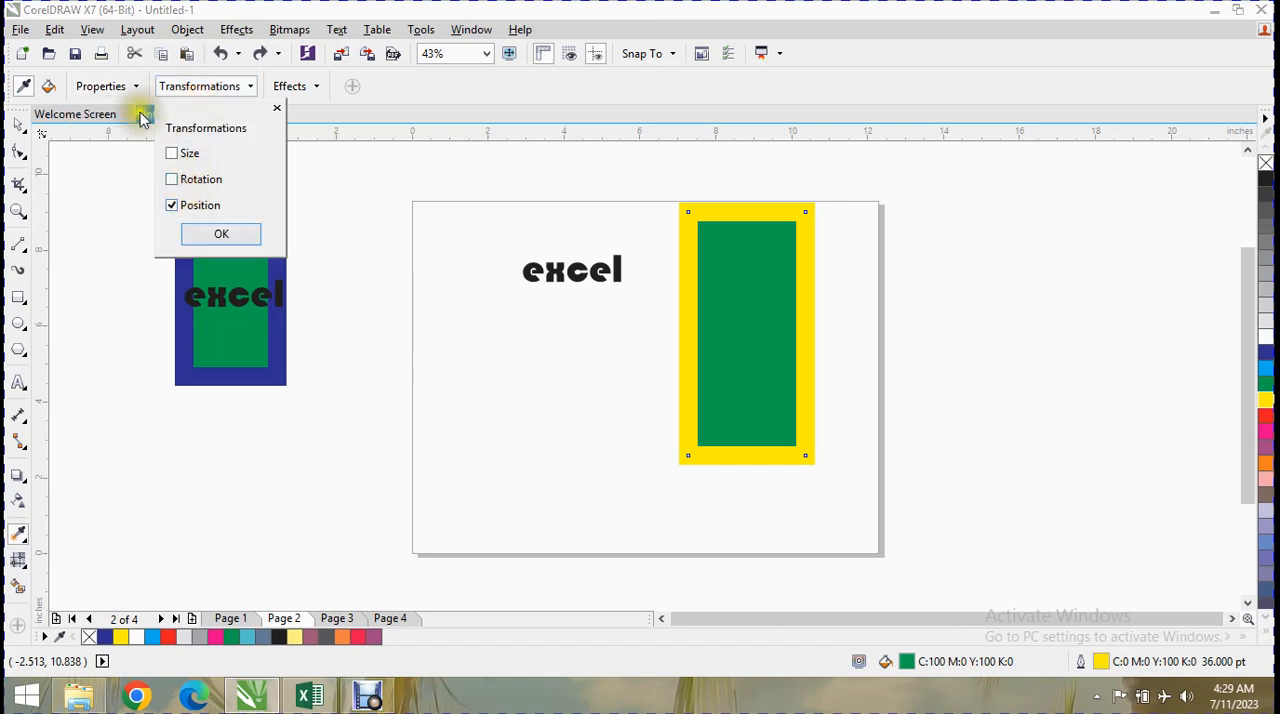
click(118, 88)
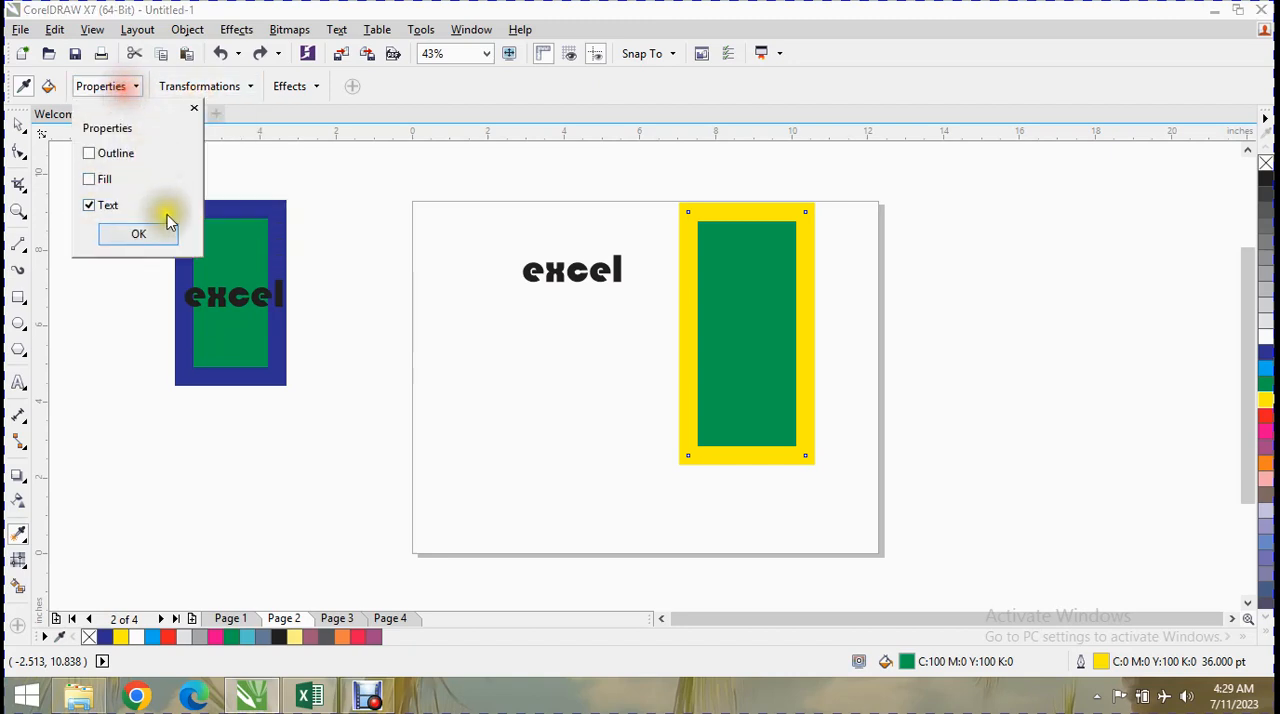
Toggle the eyedropper's Perspective effect, copy the right rectangle's attributes onto the left rectangle, and undo the change.
click(300, 86)
click(326, 154)
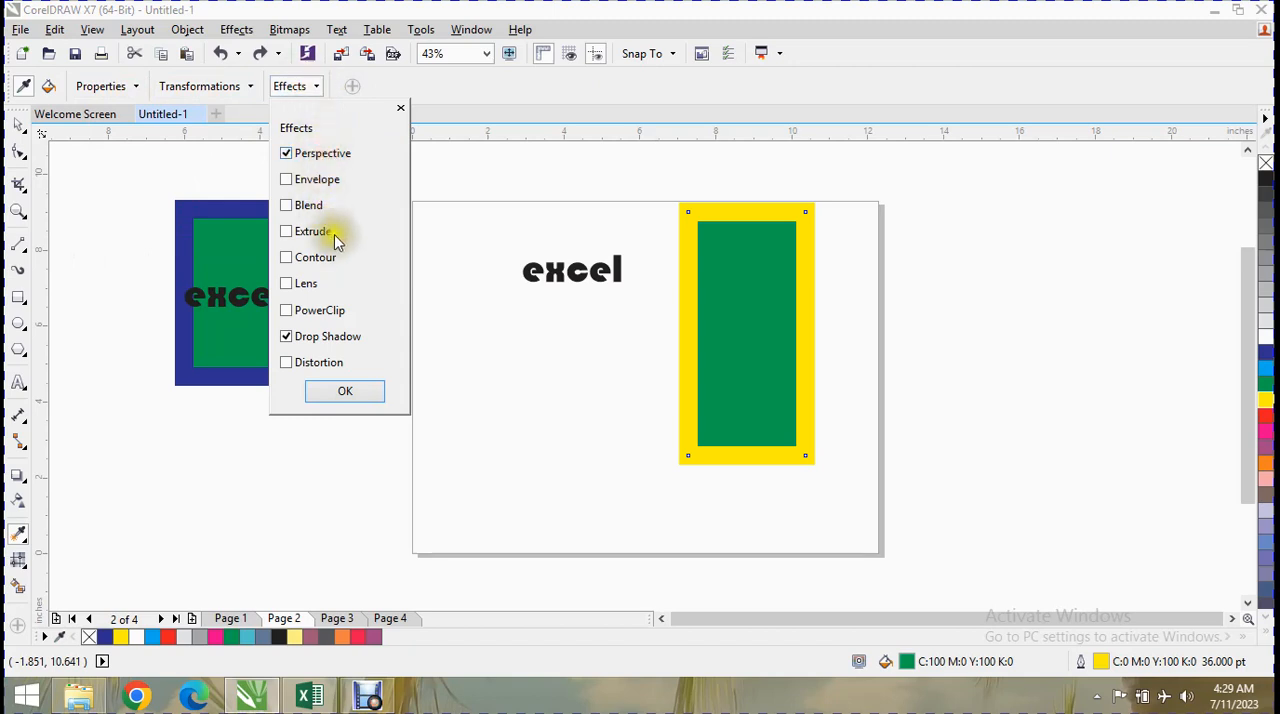
click(246, 250)
click(769, 262)
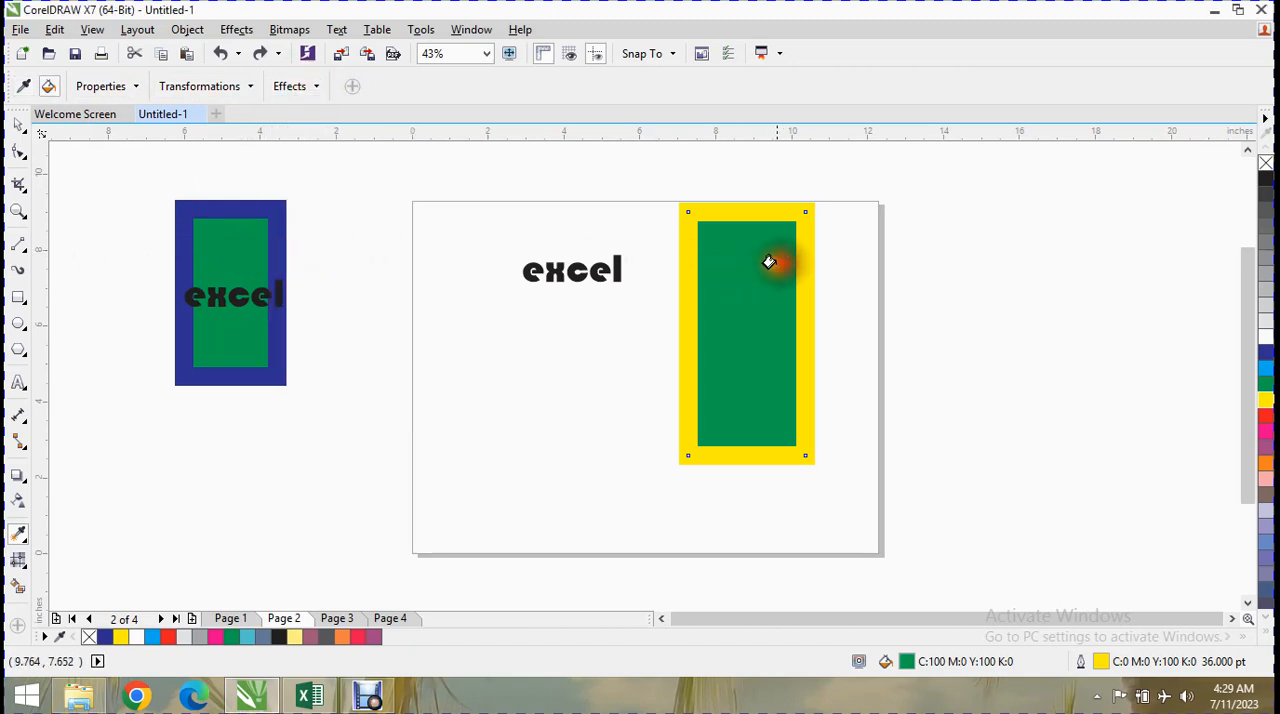
click(202, 258)
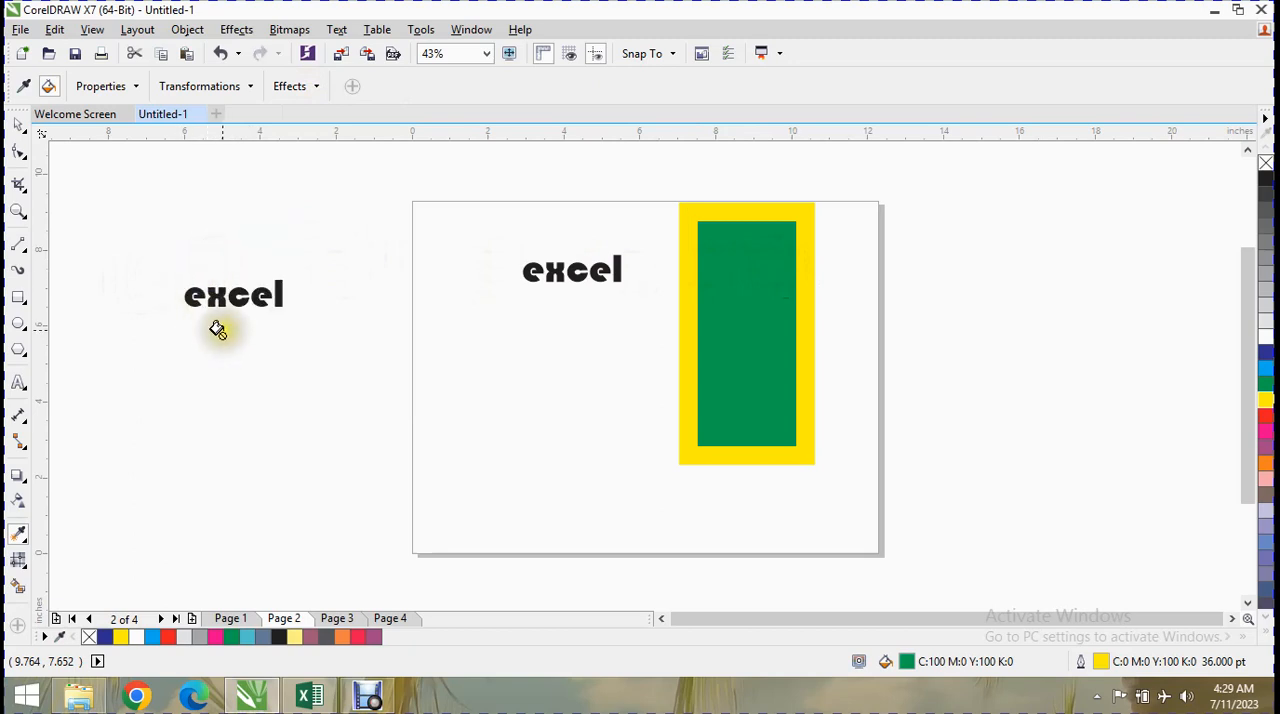
key(ctrl+z)
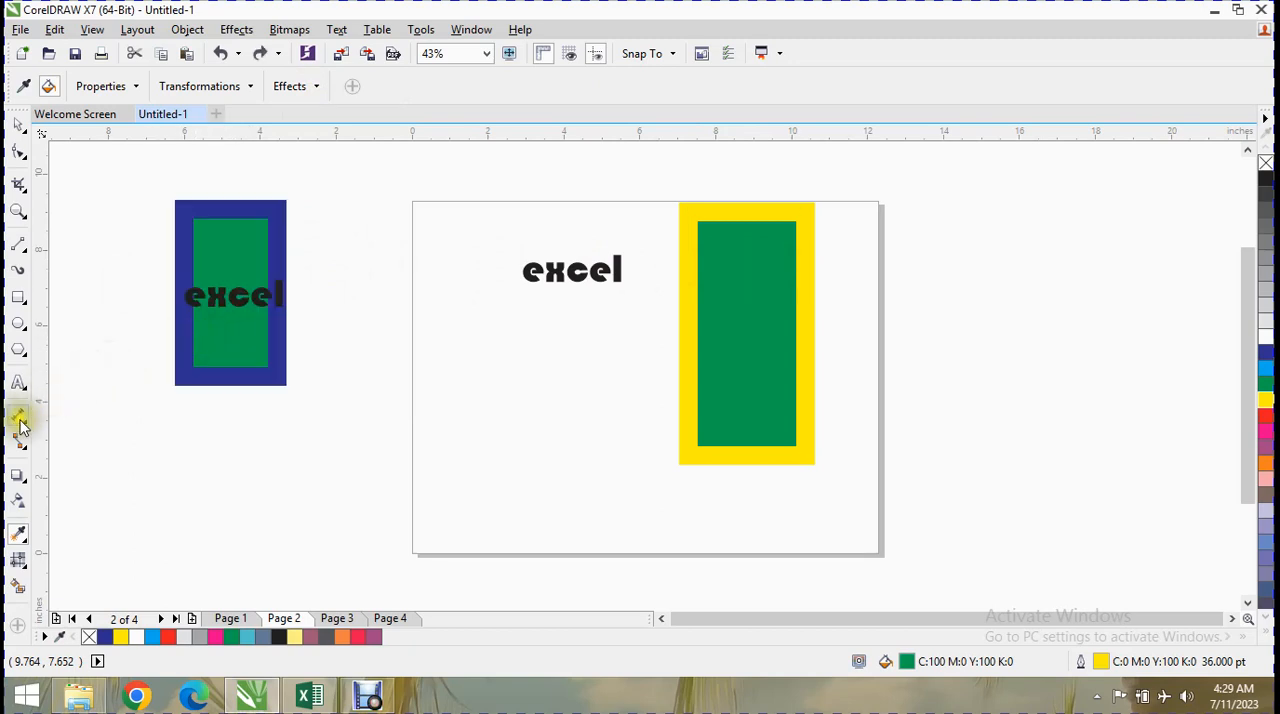
Include Contour in the eyedropper's effects, apply the sampled attributes to the left rectangle again, and undo it.
click(314, 88)
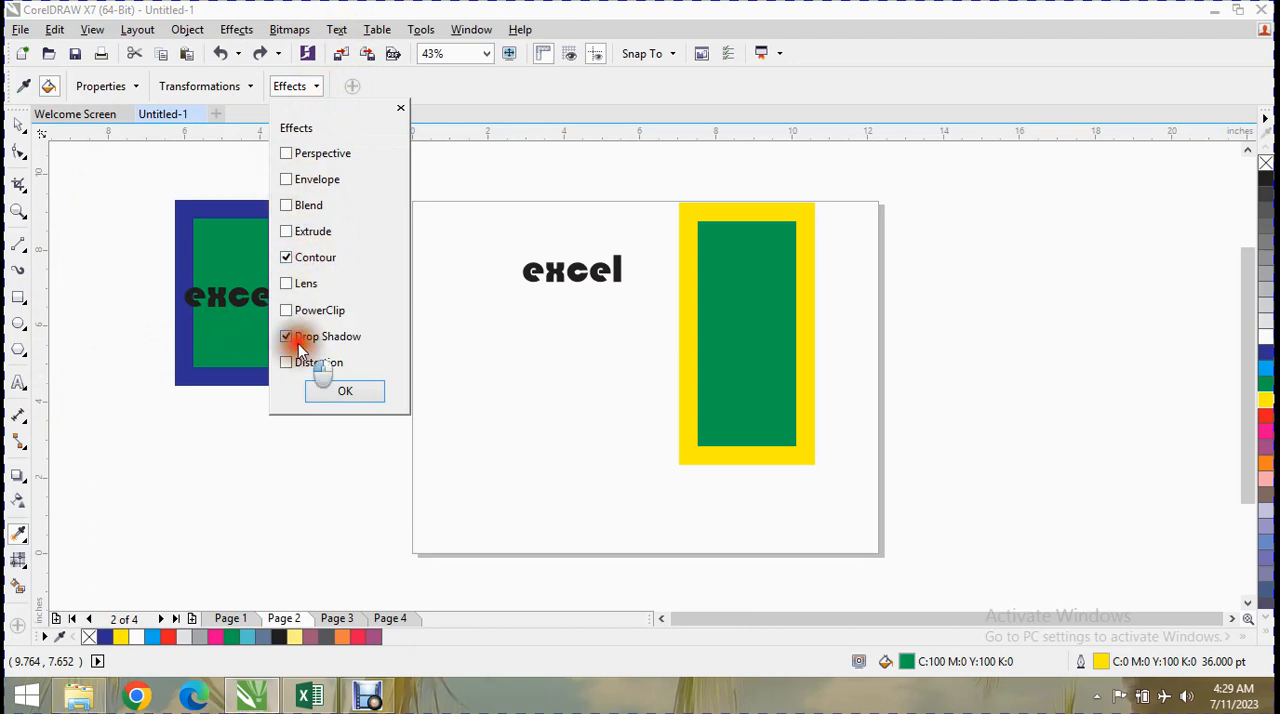
click(334, 390)
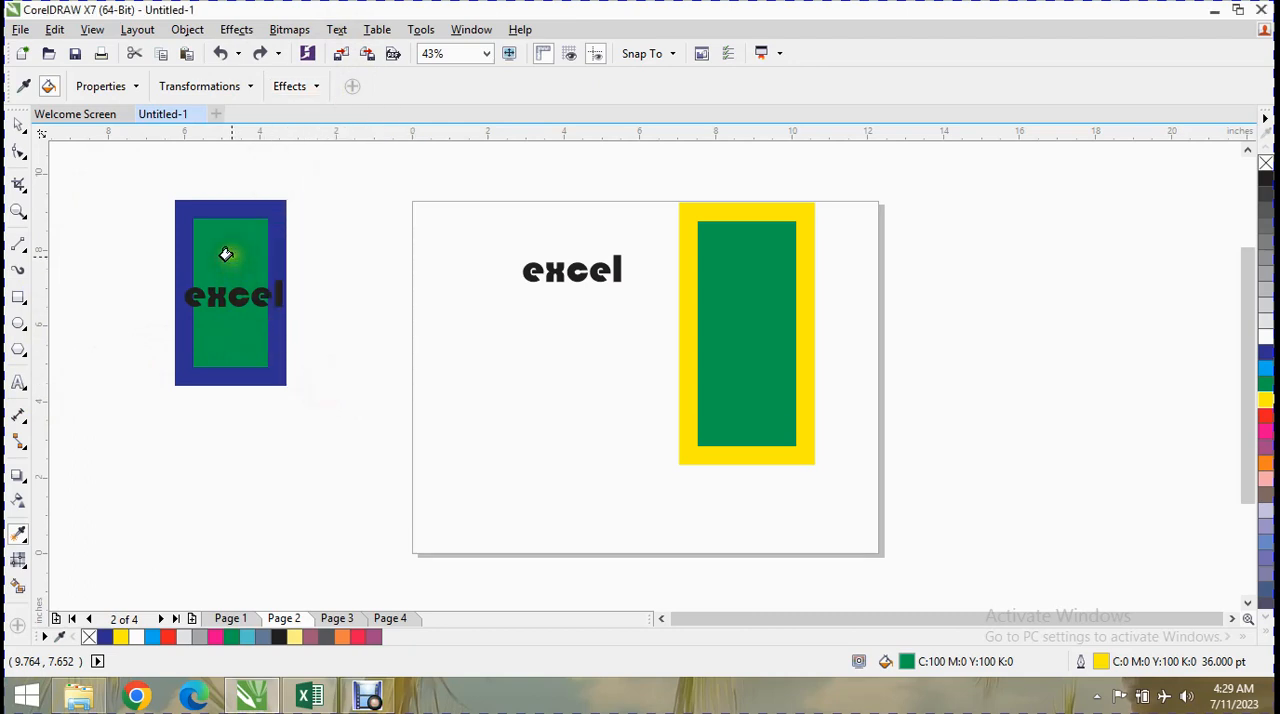
click(226, 254)
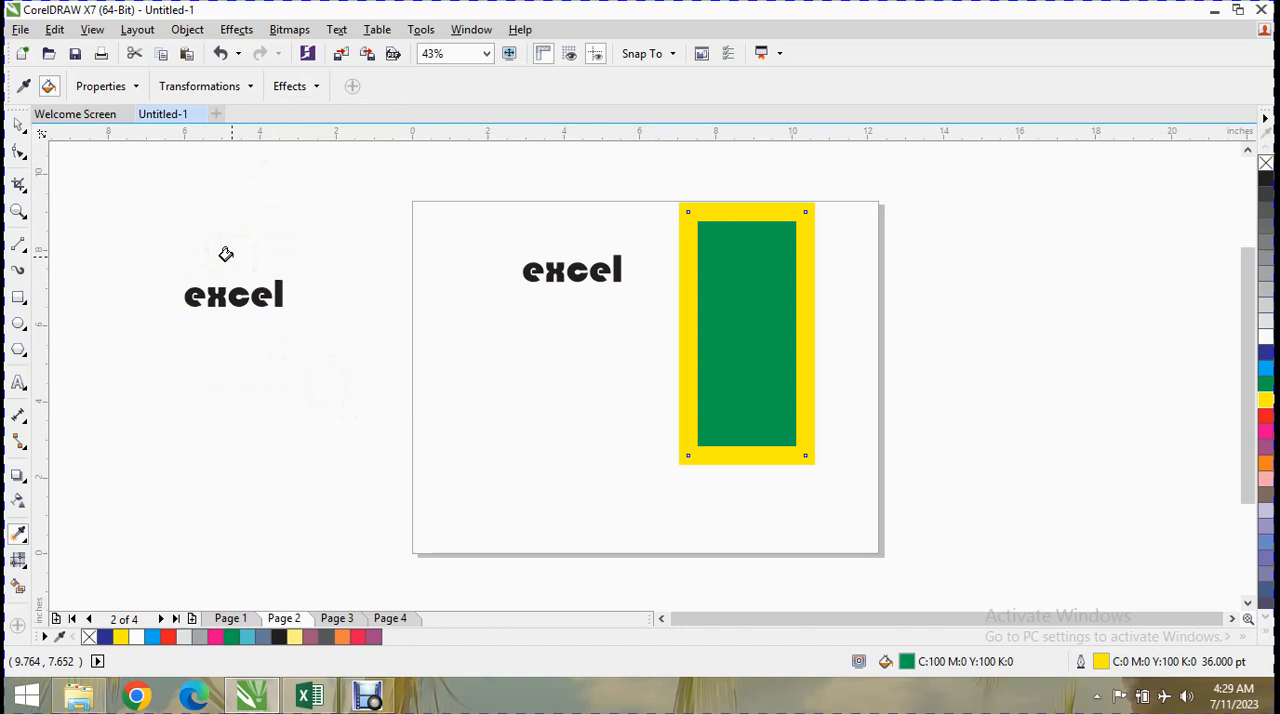
key(ctrl+z)
Toggle the Contour effect, copy the left rectangle's attributes onto the right rectangle, and undo the resulting move.
click(296, 86)
click(301, 257)
click(337, 391)
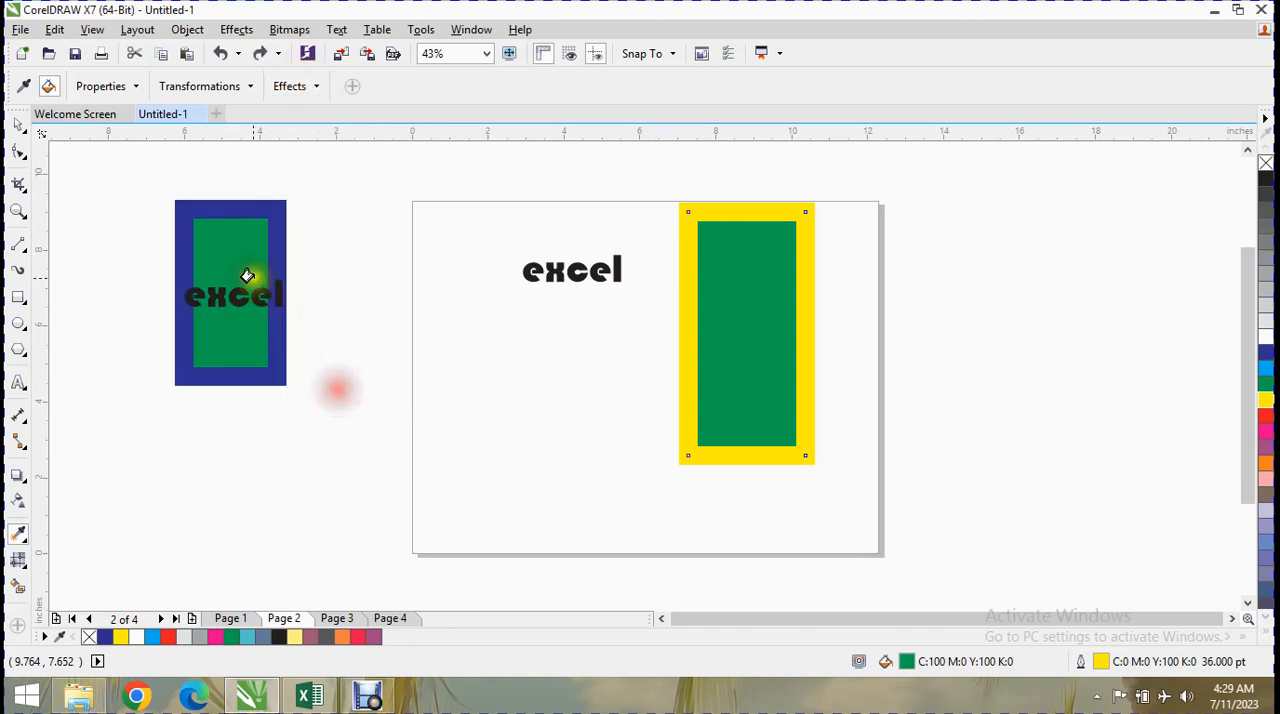
click(24, 87)
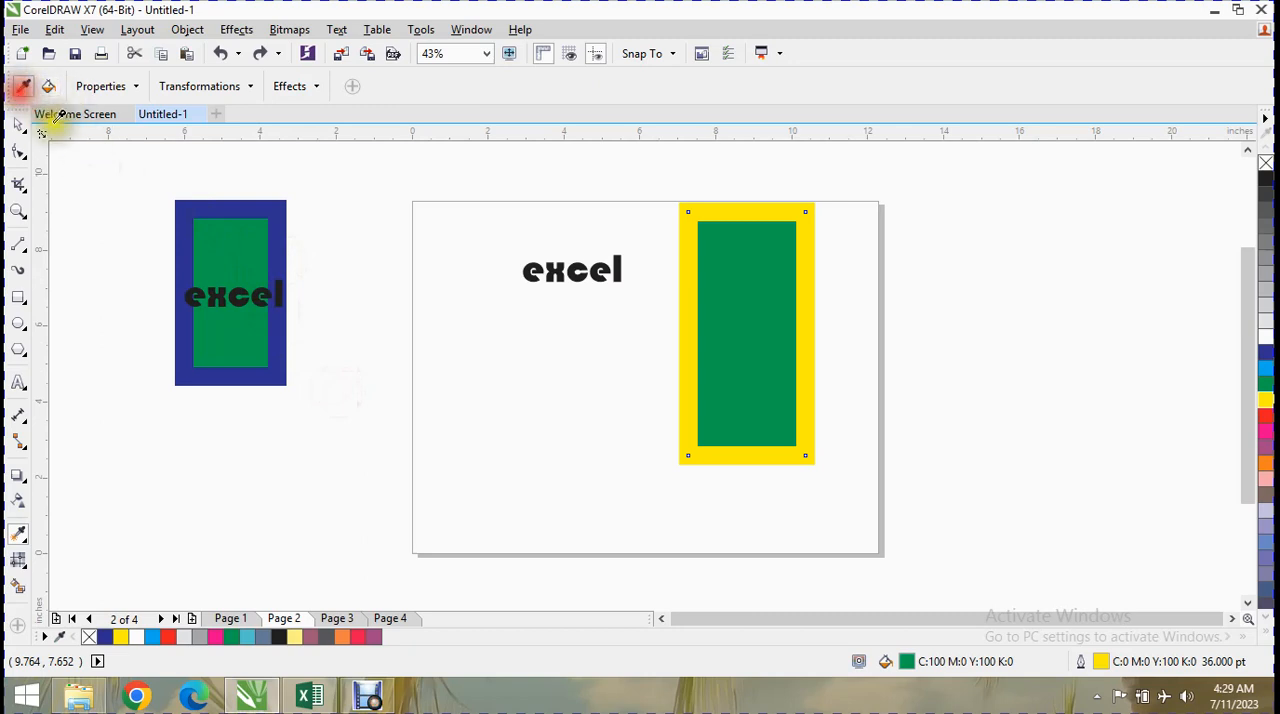
click(222, 240)
click(757, 320)
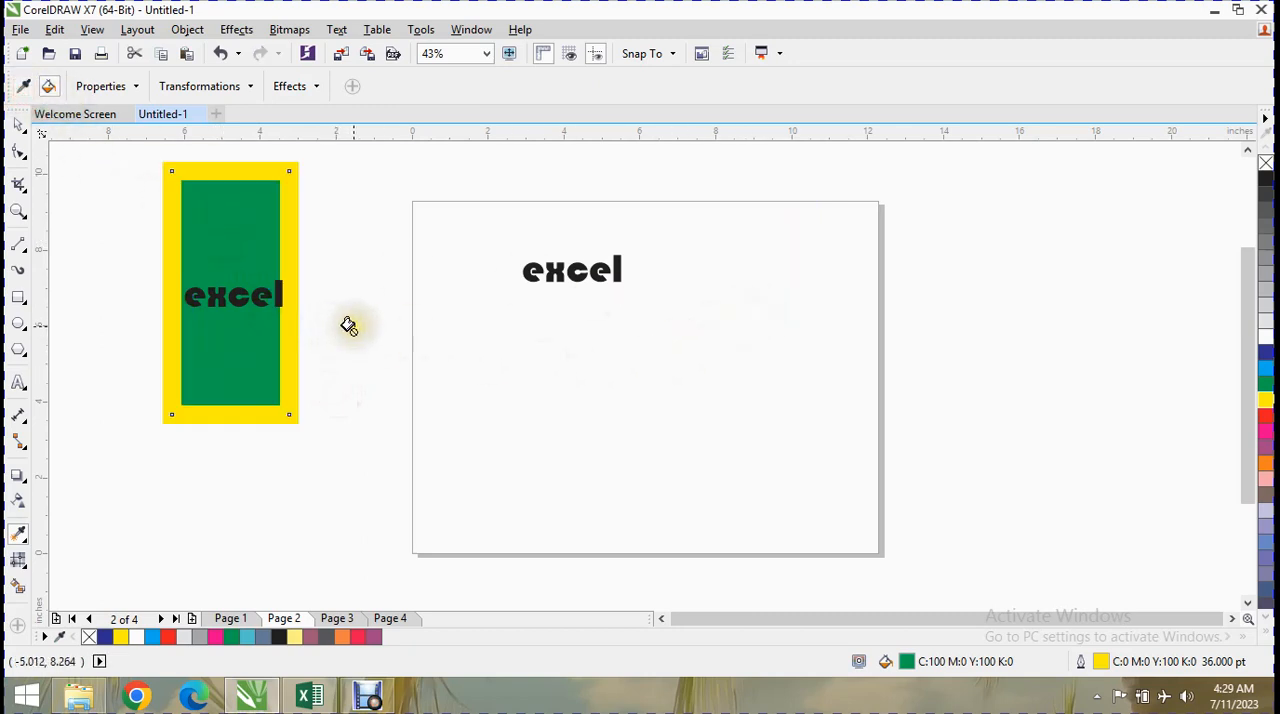
key(ctrl+z)
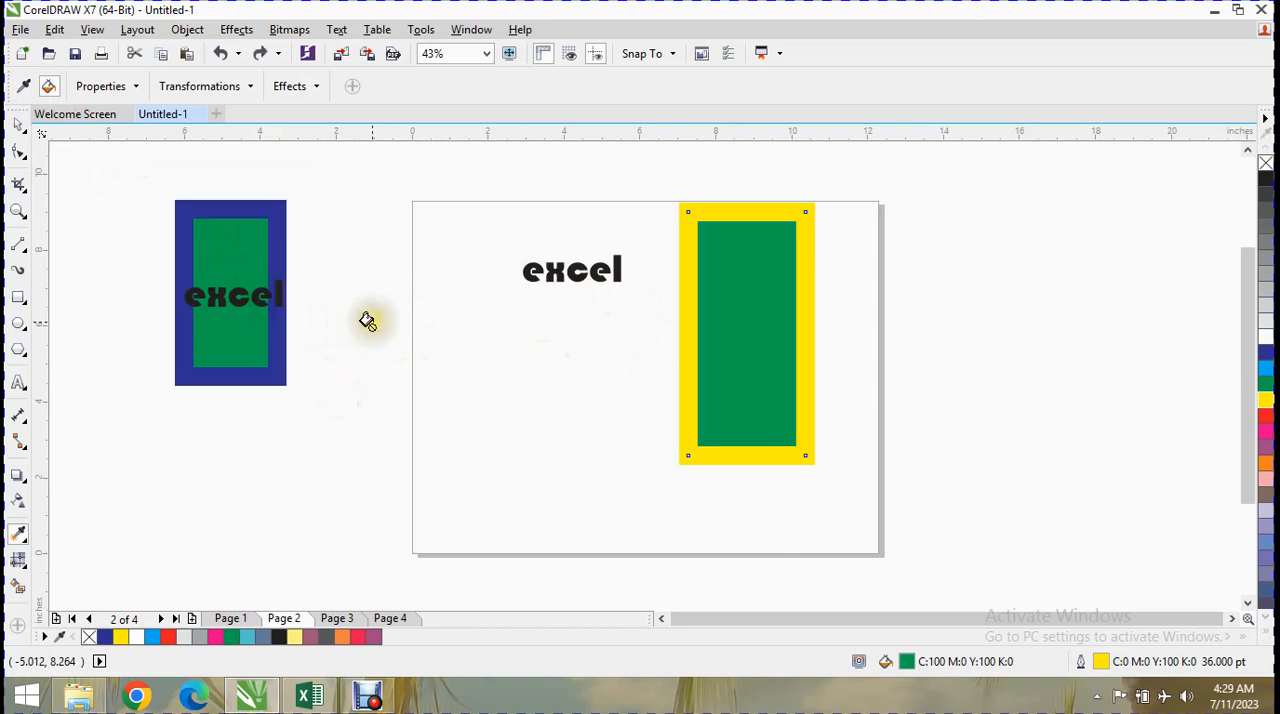
Clear all of the Attributes Eyedropper's effects options, including Contour, and accept the settings.
click(318, 86)
click(320, 258)
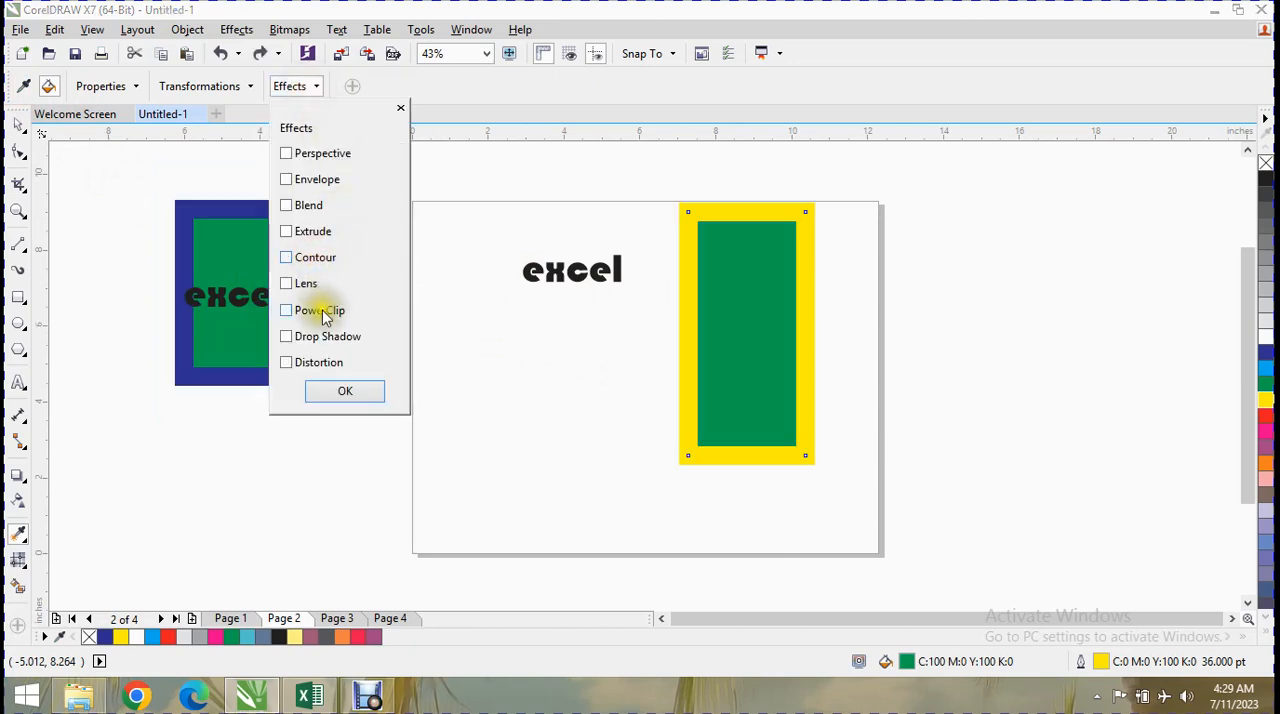
click(340, 390)
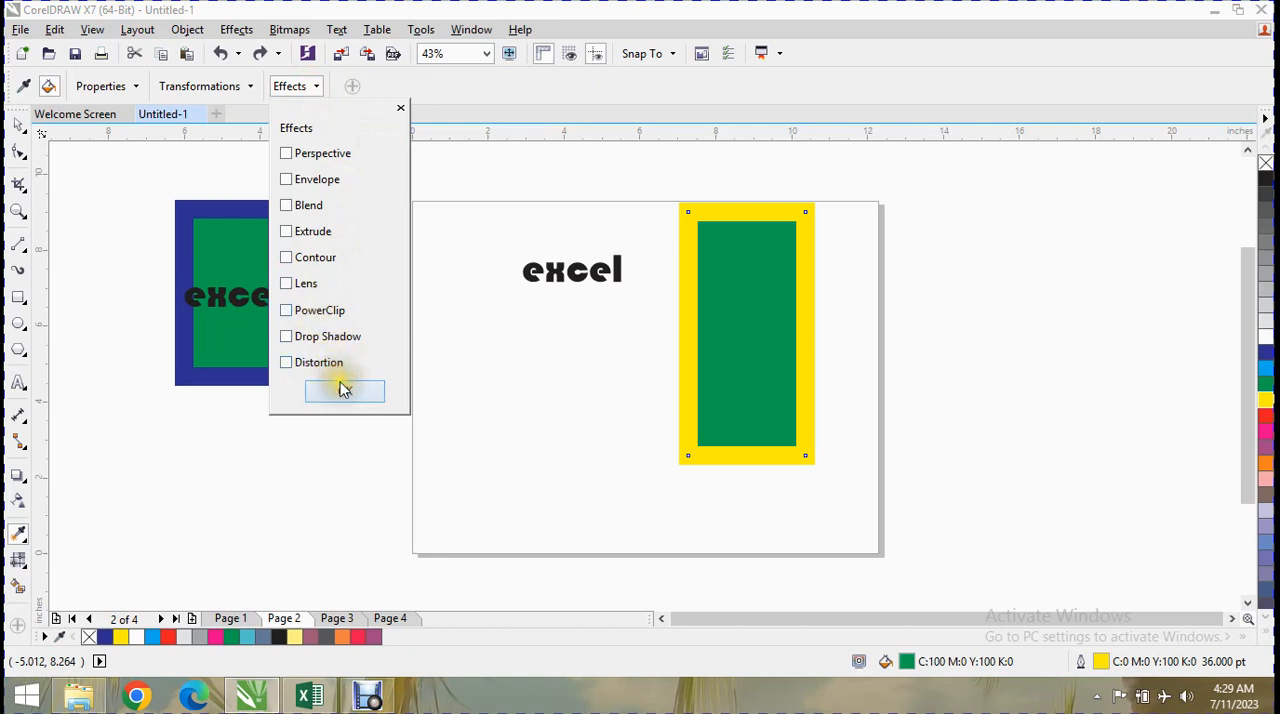
Close the effects options and delete both rectangles and both "excel" texts, leaving the page empty.
click(344, 389)
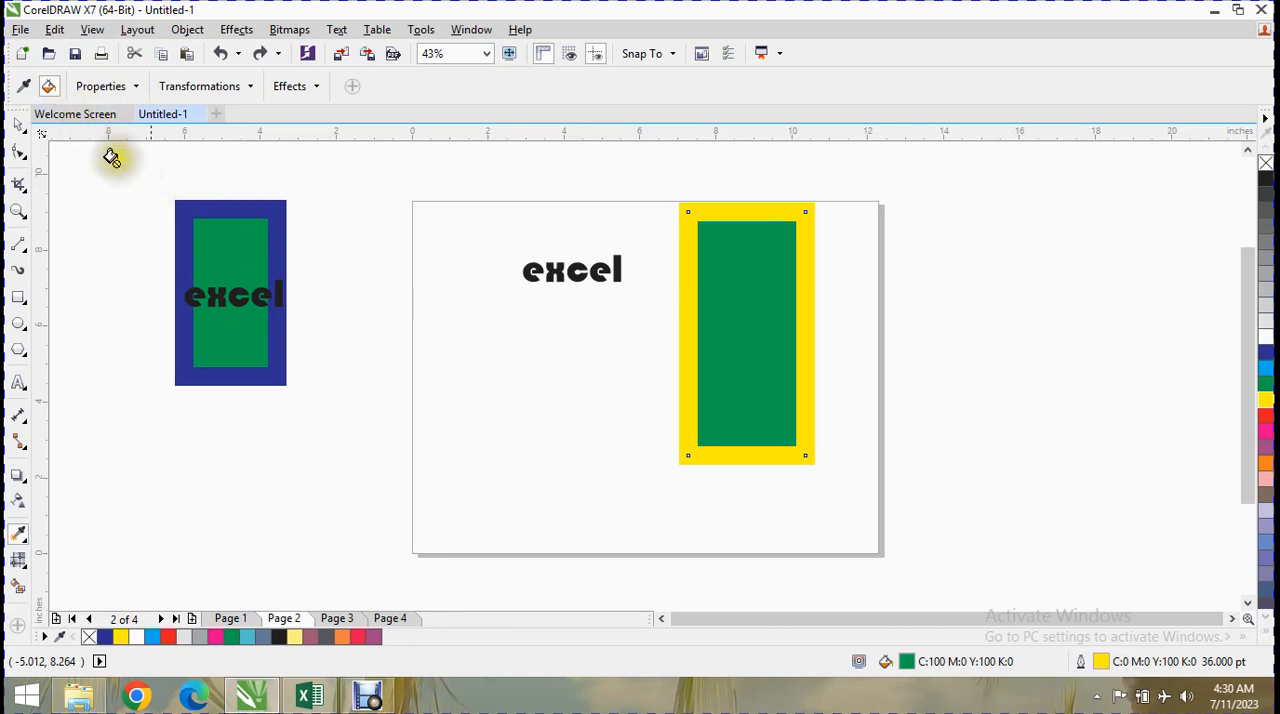
click(18, 125)
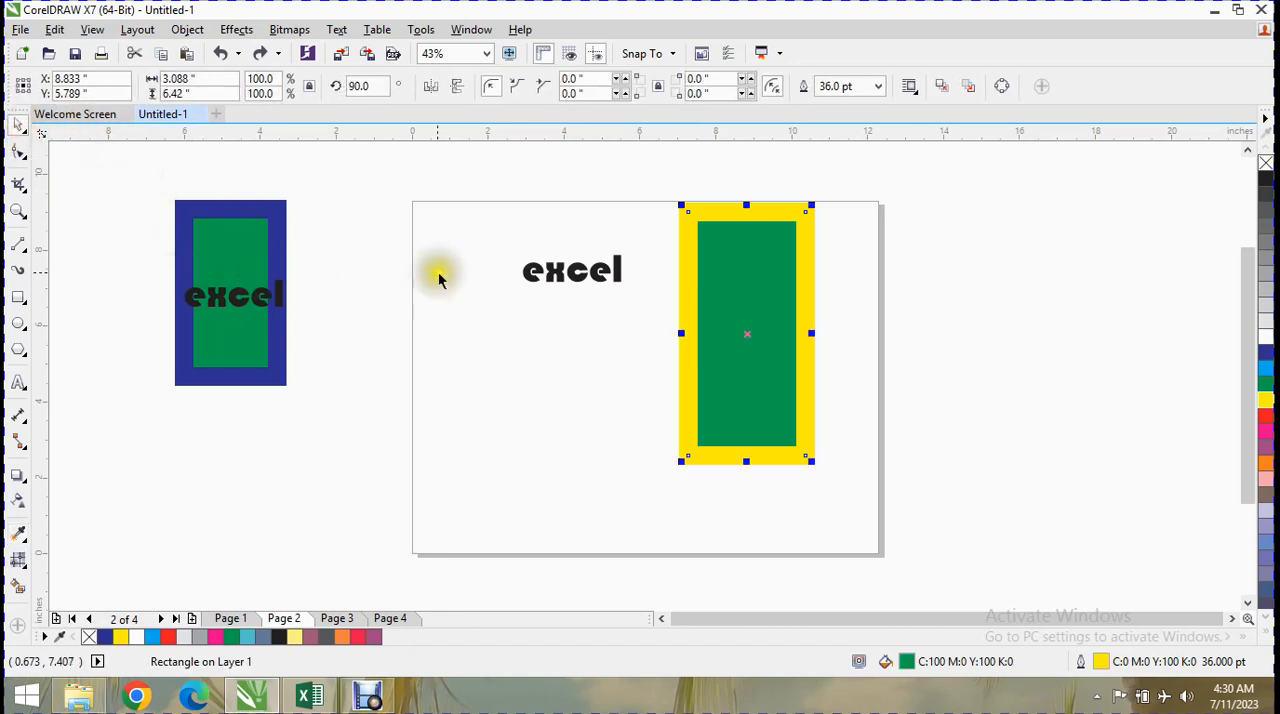
key(Delete)
click(280, 290)
key(Delete)
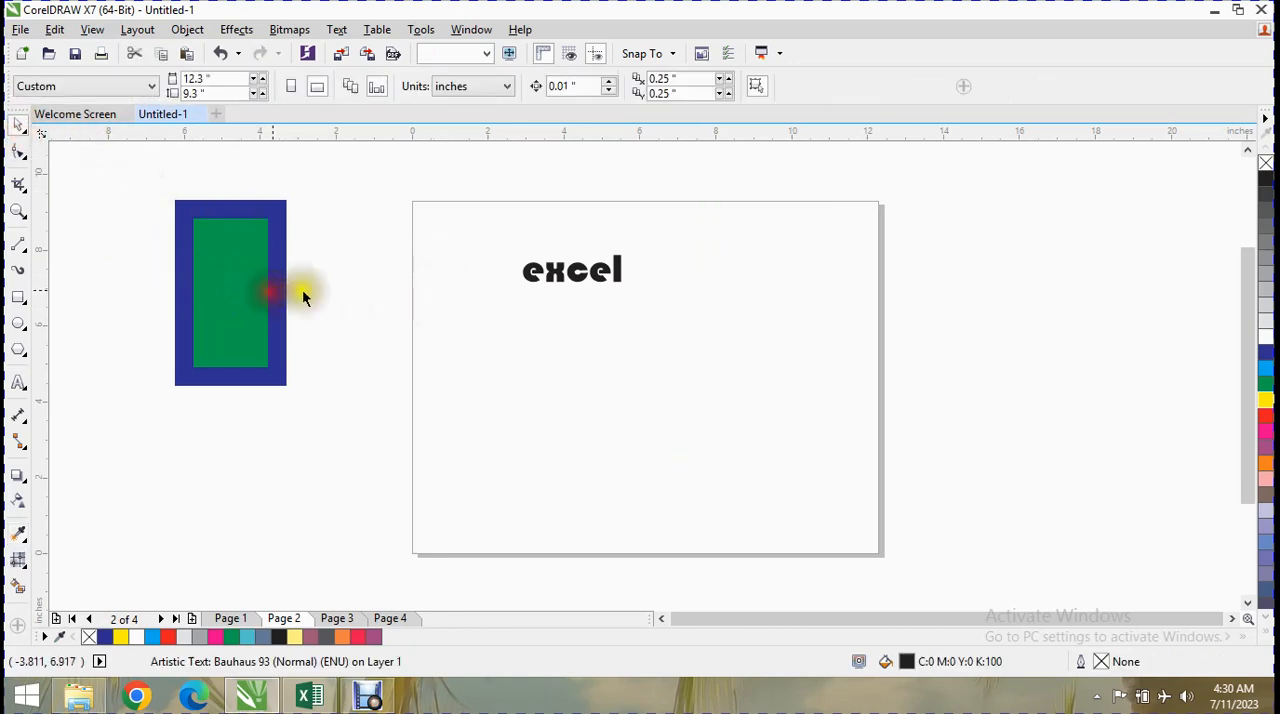
click(586, 282)
key(Delete)
click(206, 243)
key(Delete)
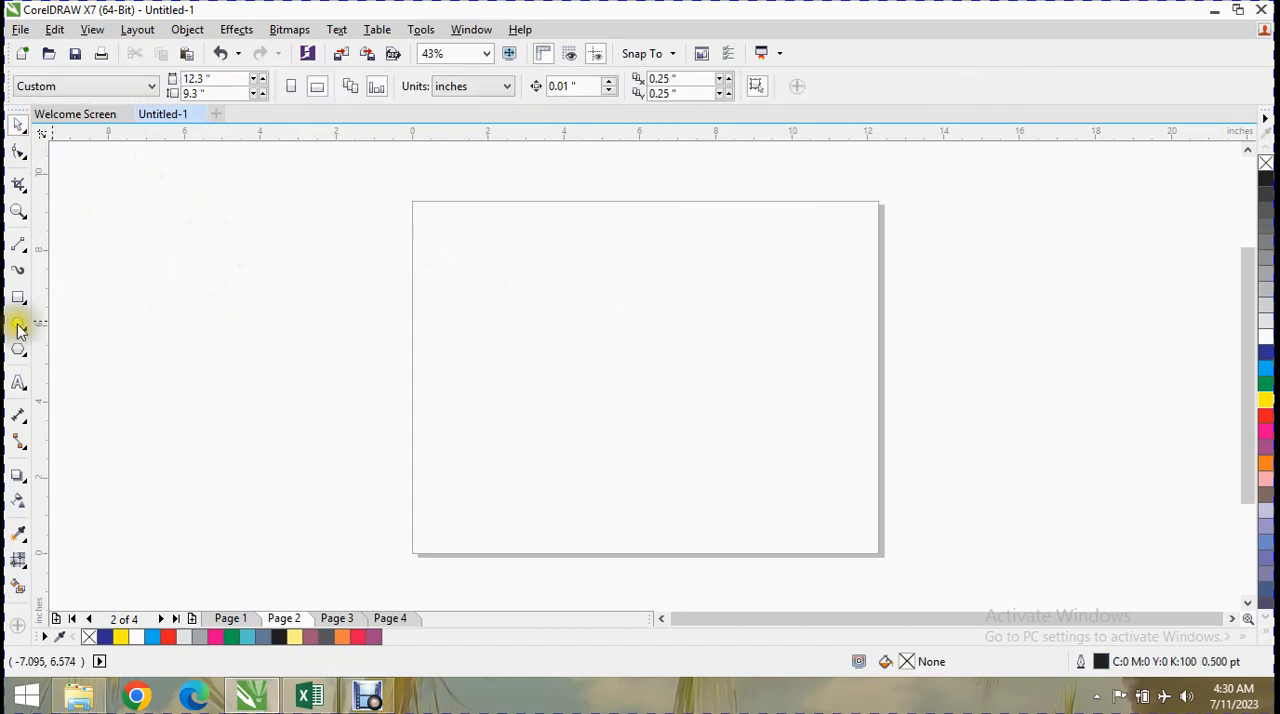
Draw an ellipse about 5.07 × 4.66 in across the page's left edge and import "[CooL GuY] {{a2zRG}} (32)" from hd wallpaper beside it, about 3.7 in wide.
click(18, 323)
drag(305, 211, 497, 389)
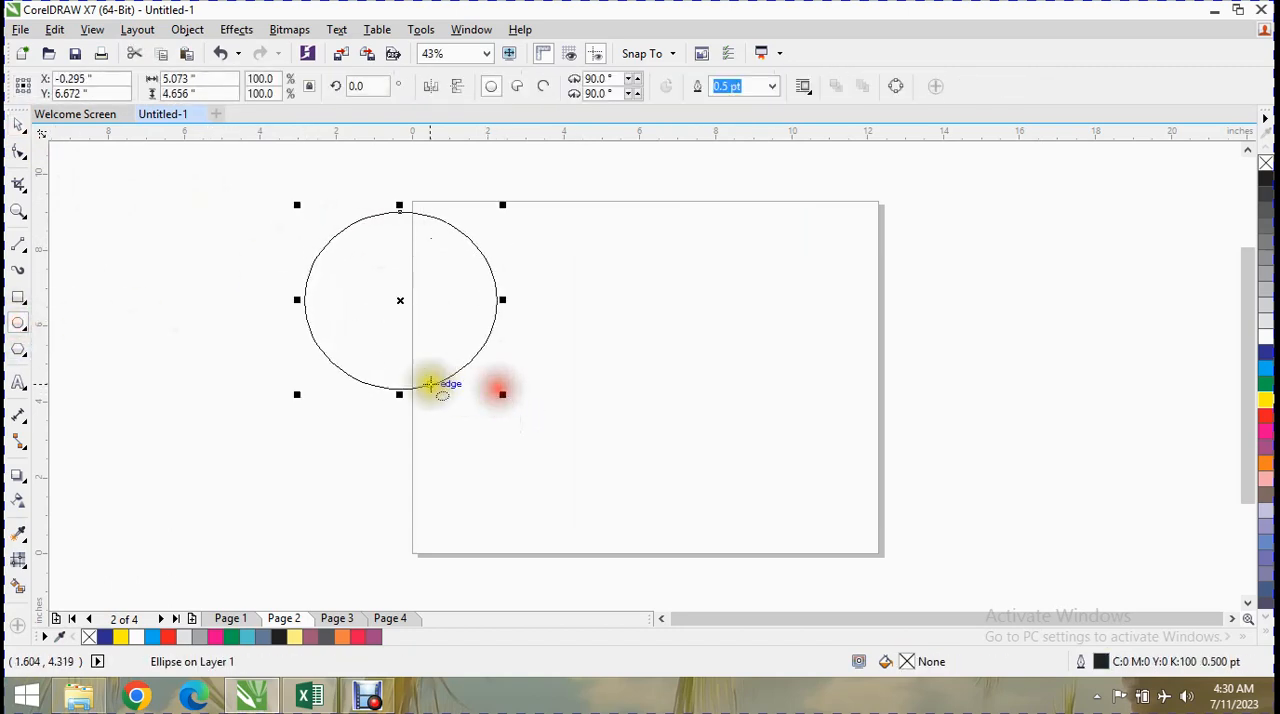
click(20, 29)
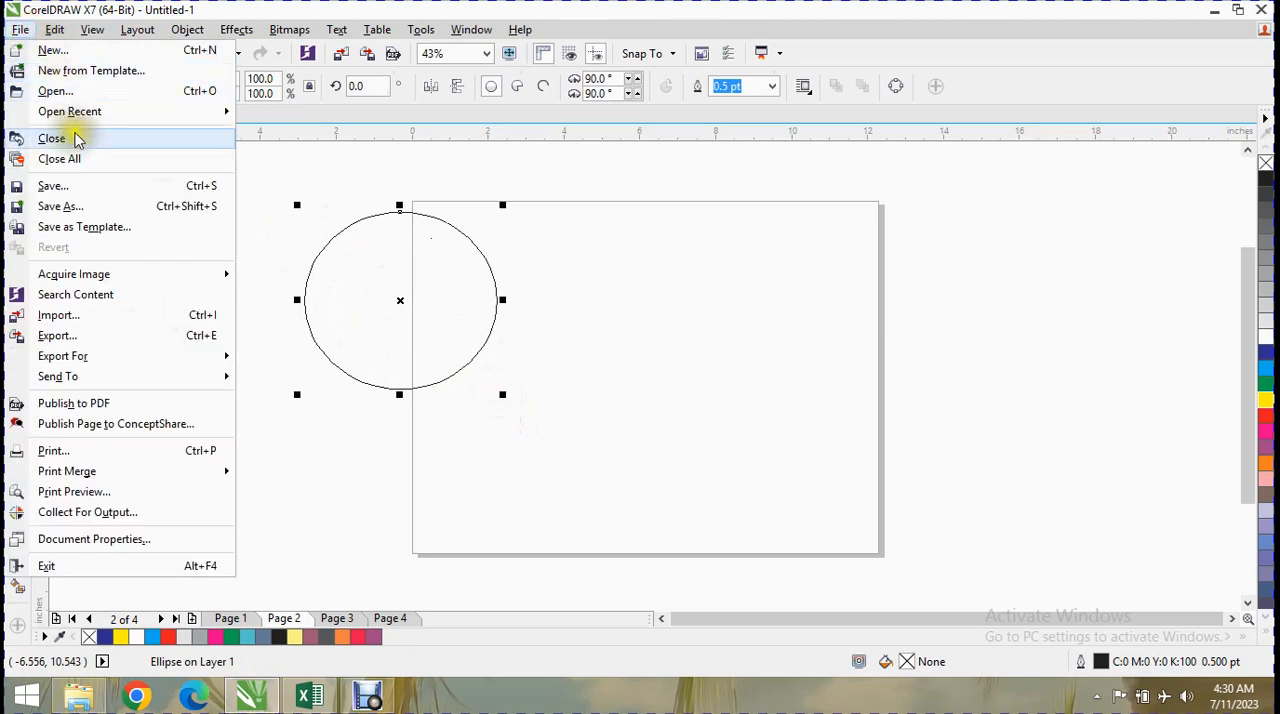
click(94, 315)
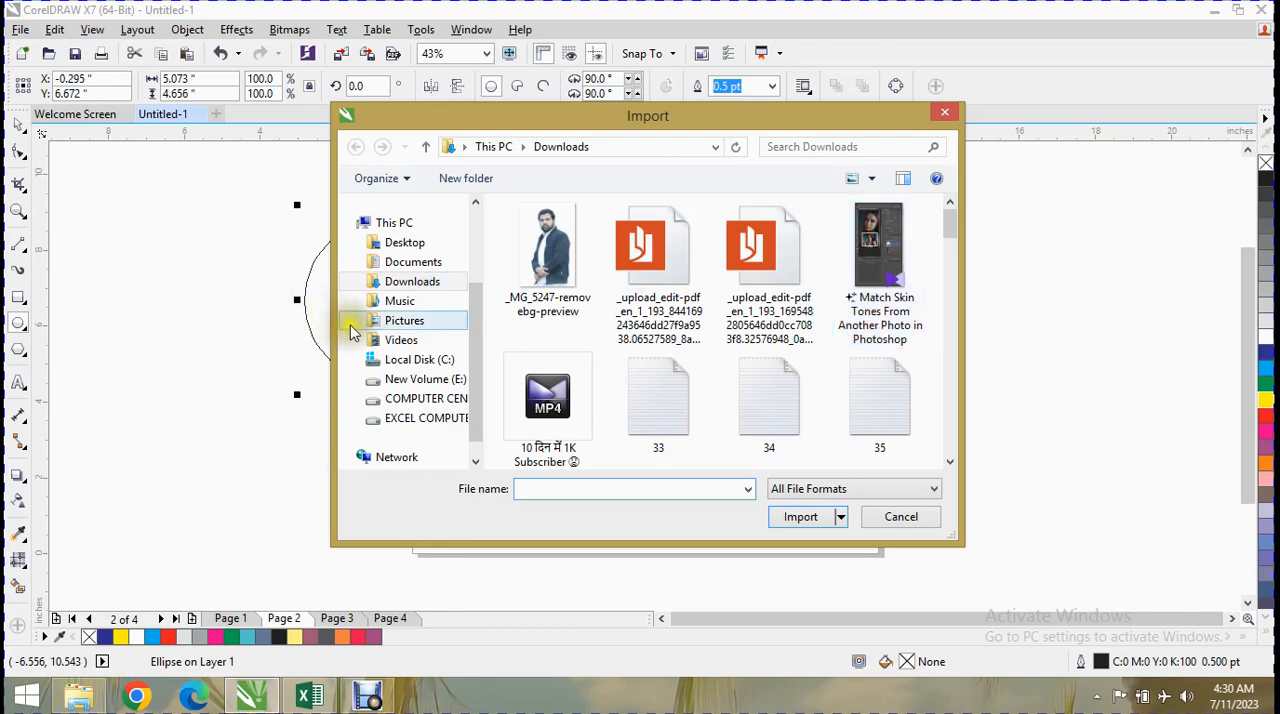
click(405, 324)
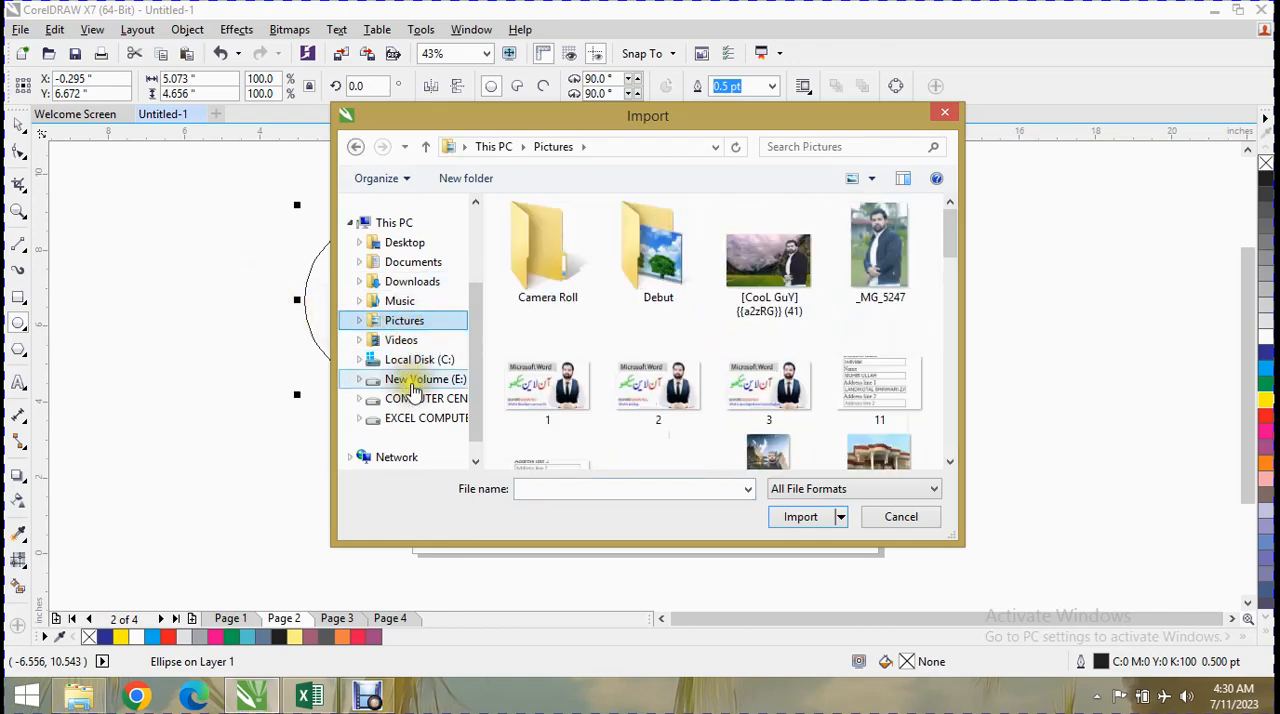
click(414, 380)
click(414, 400)
double_click(558, 280)
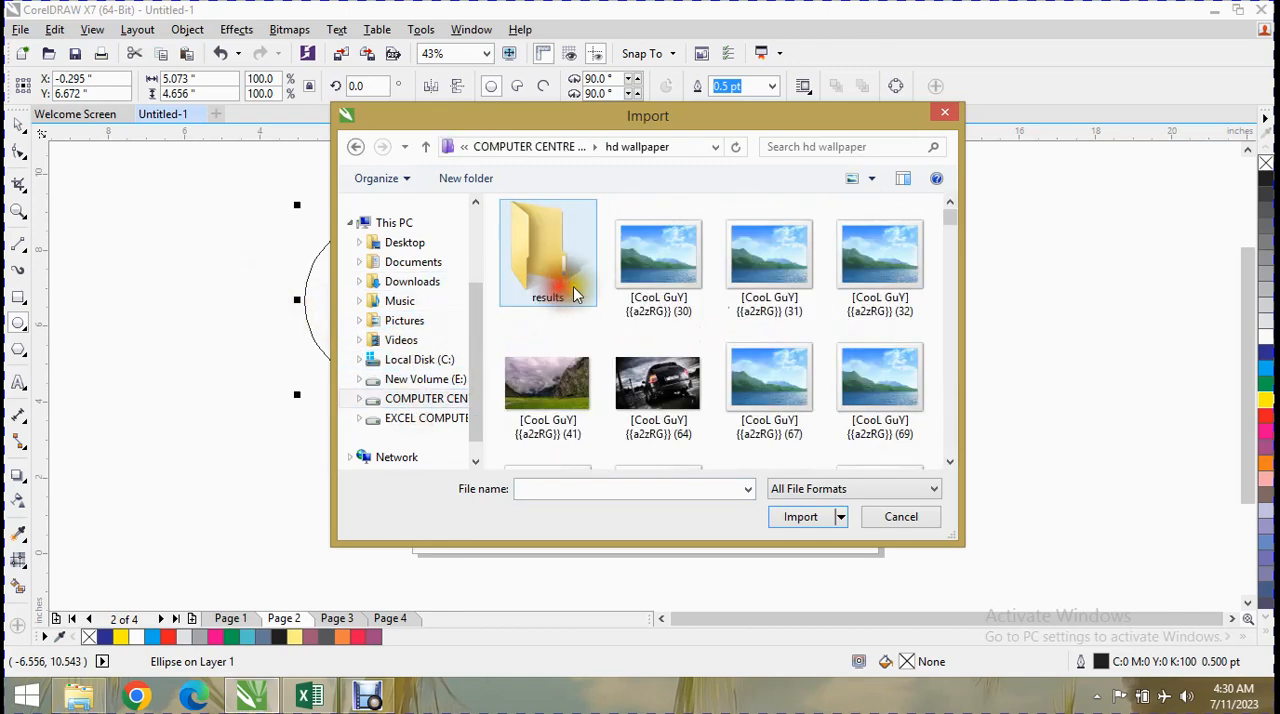
click(837, 286)
double_click(846, 271)
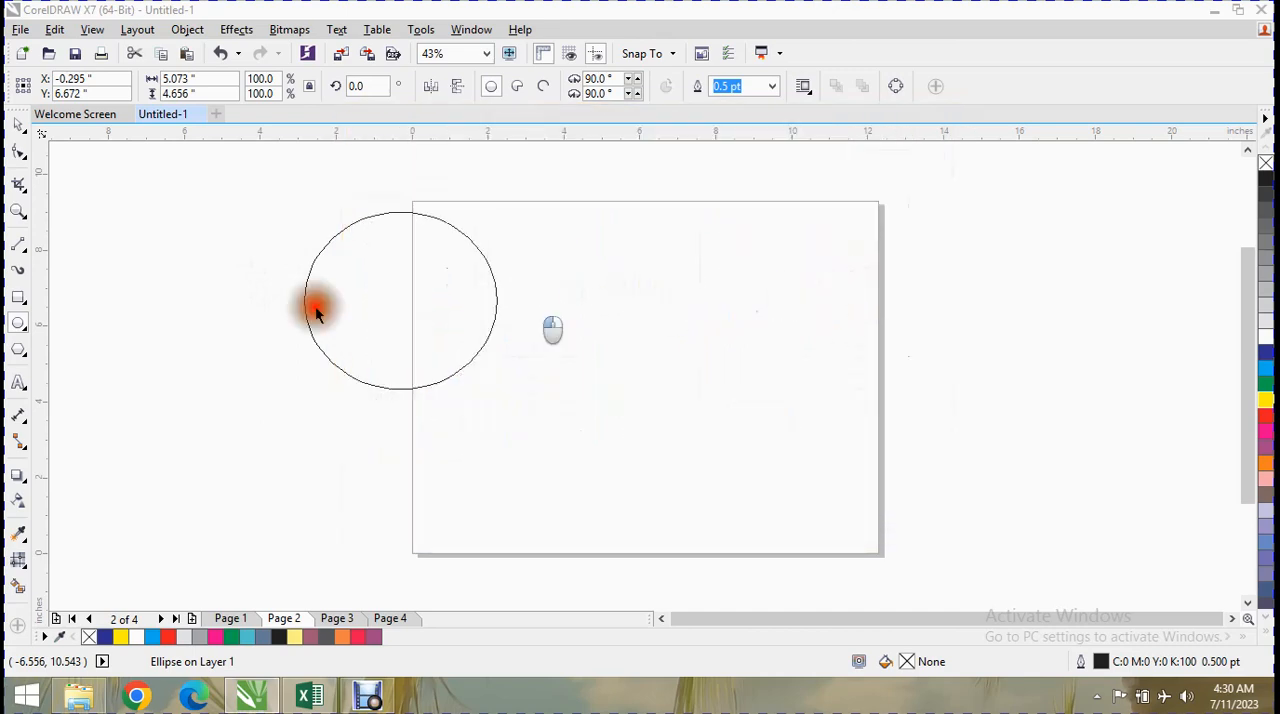
drag(100, 314, 230, 520)
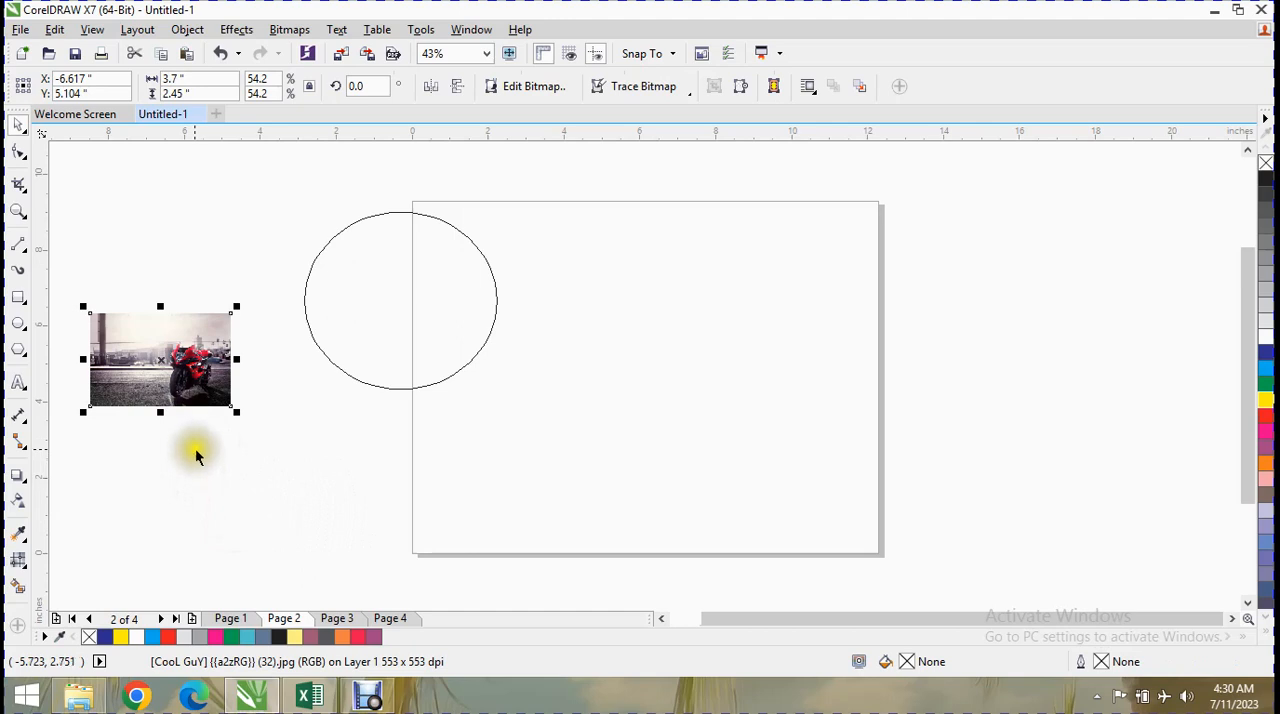
Place the motorcycle image inside the ellipse as PowerClip contents.
click(290, 30)
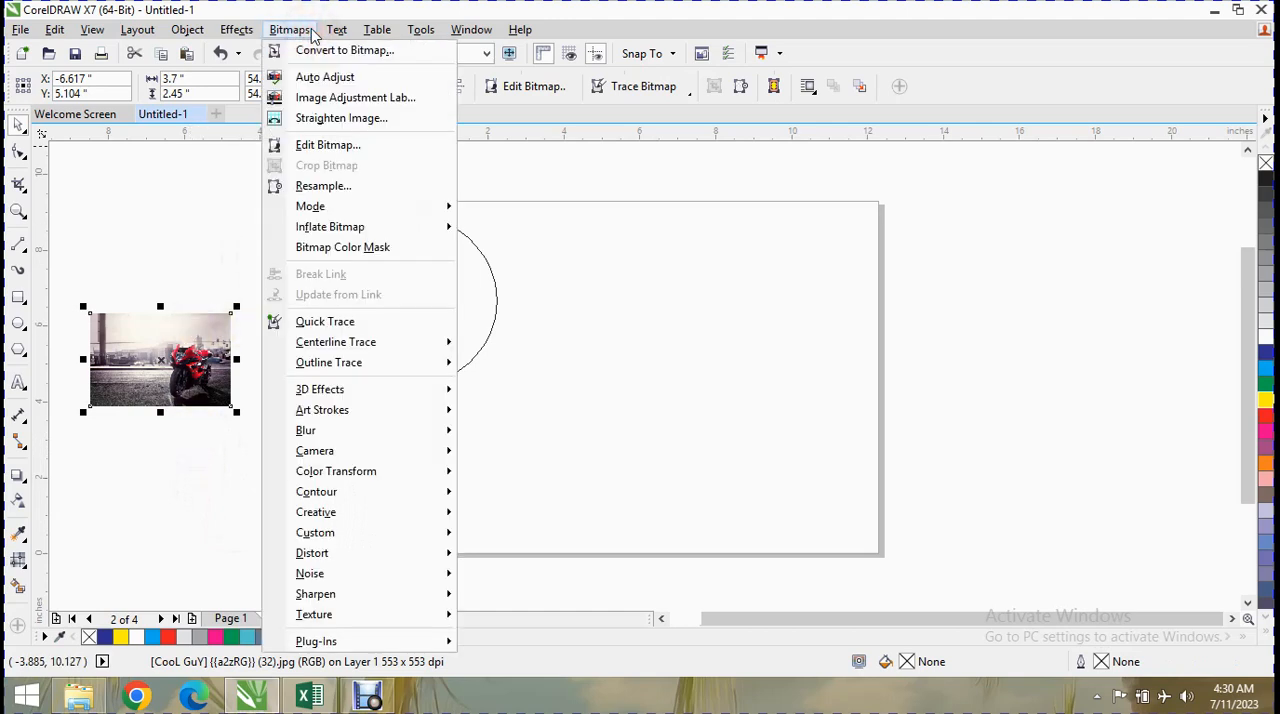
mouse_move(341, 35)
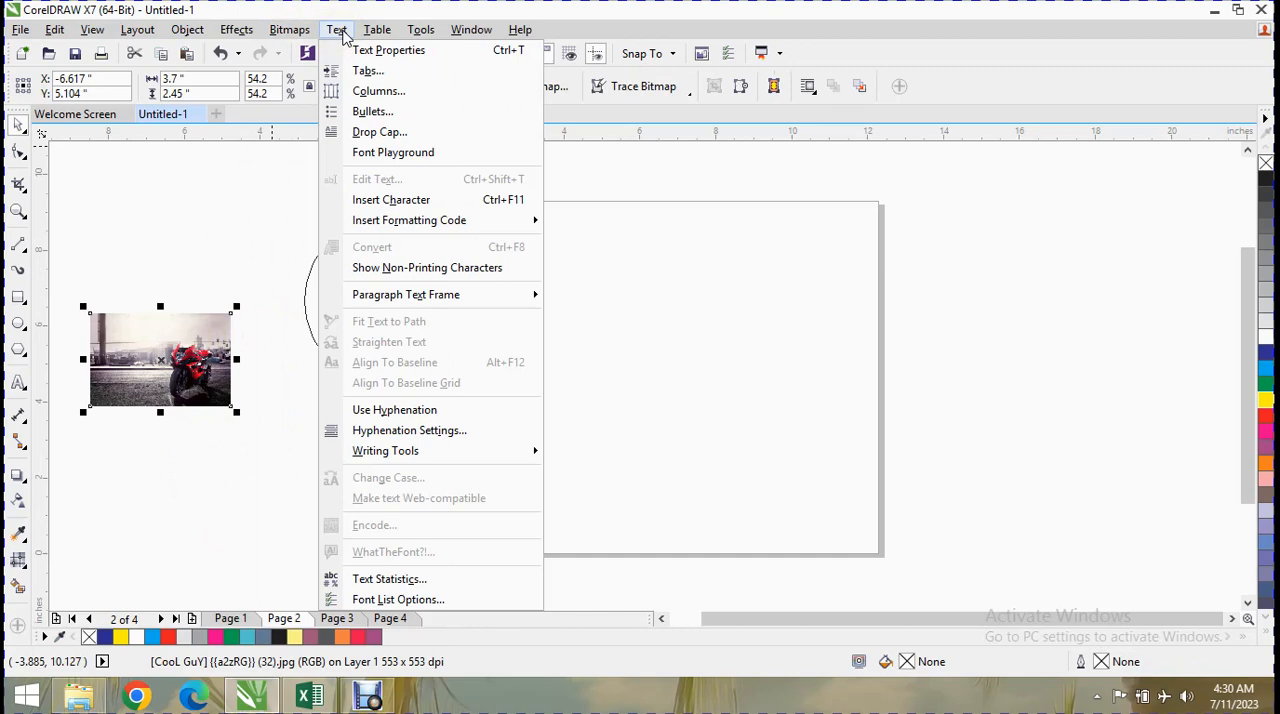
mouse_move(248, 33)
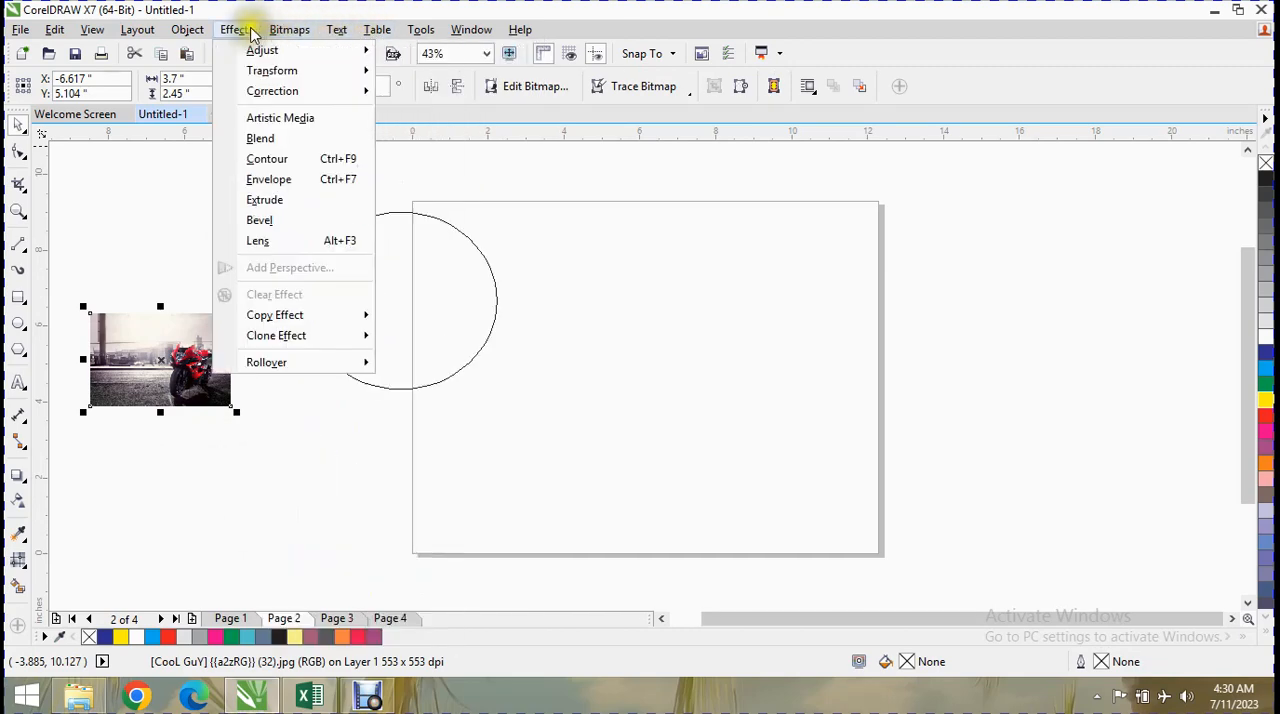
mouse_move(203, 35)
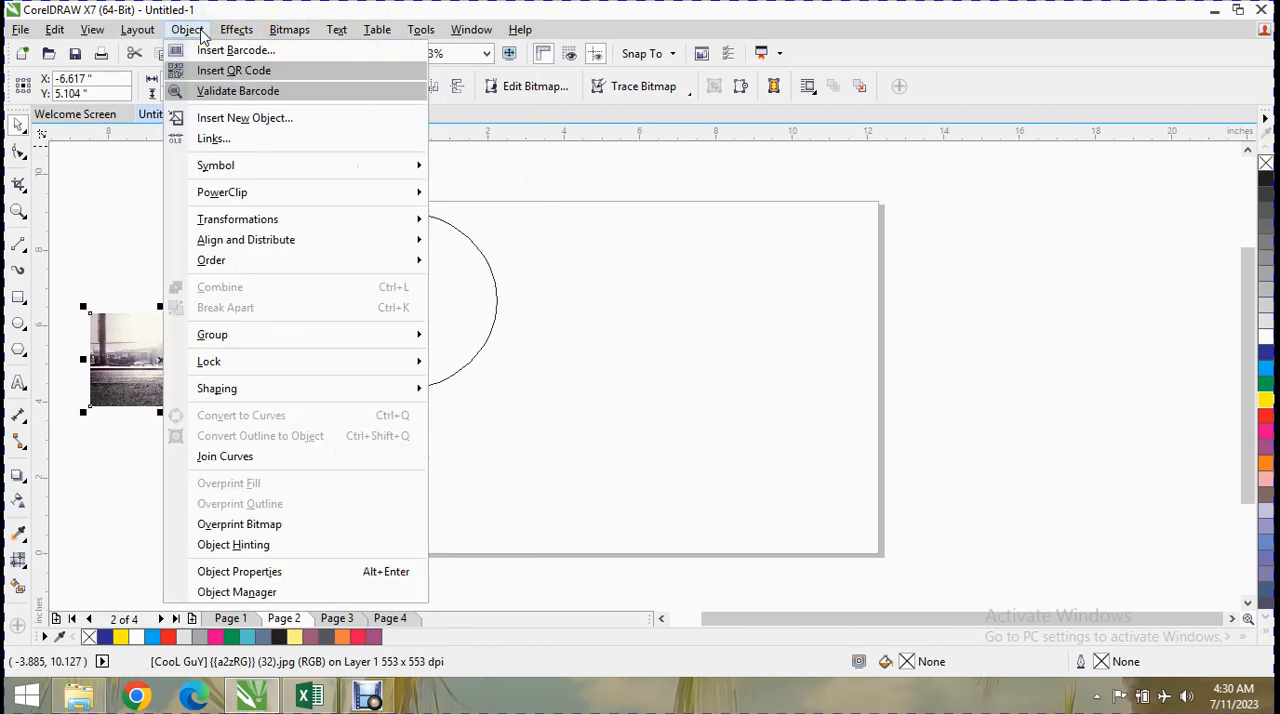
mouse_move(343, 192)
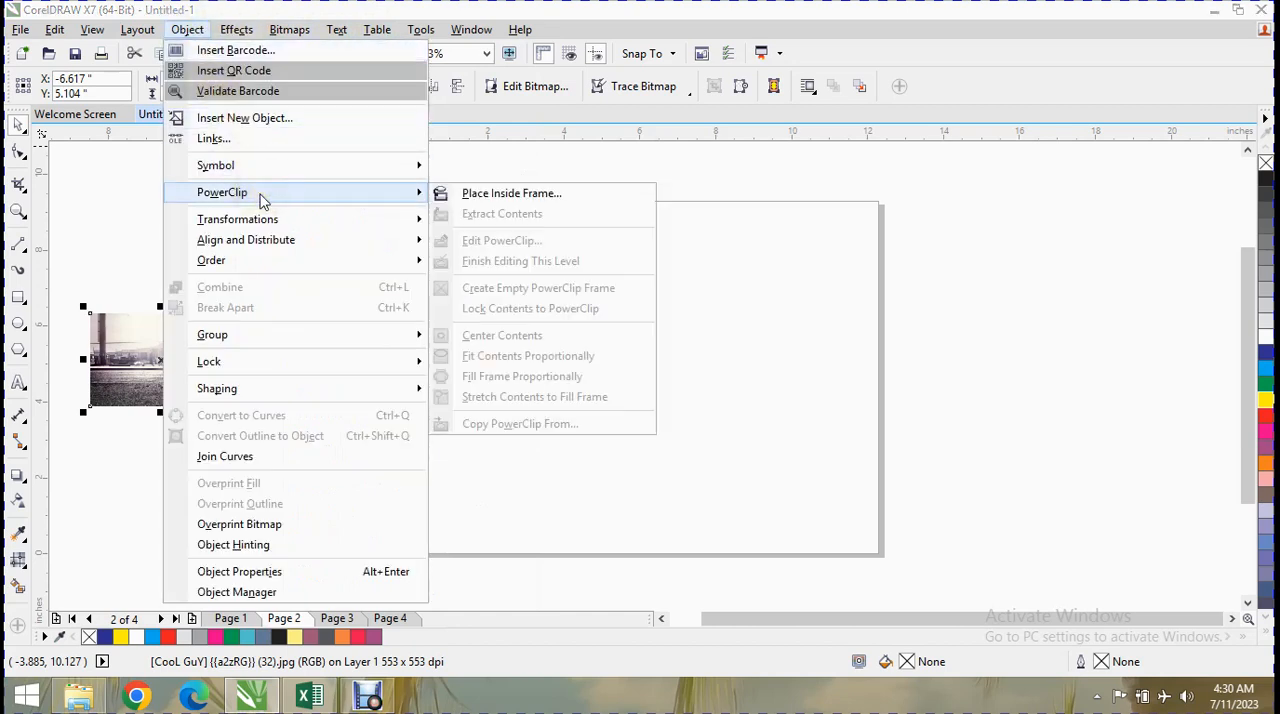
click(528, 198)
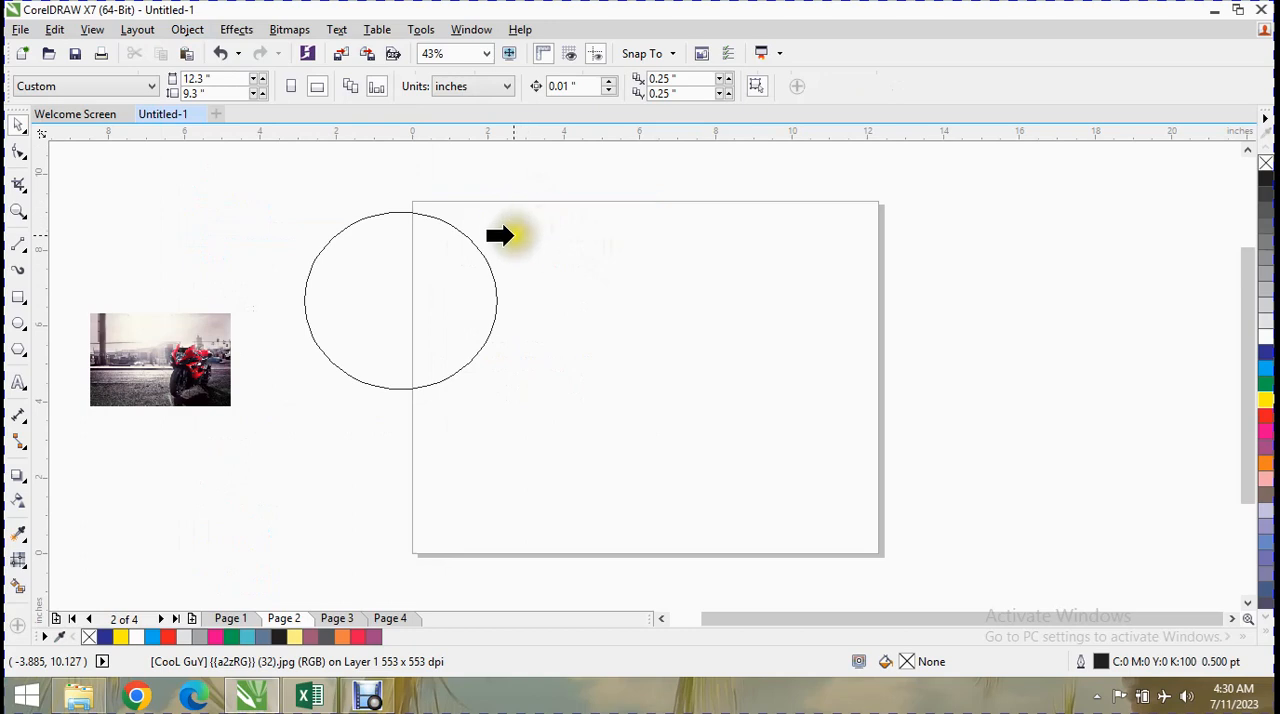
click(411, 281)
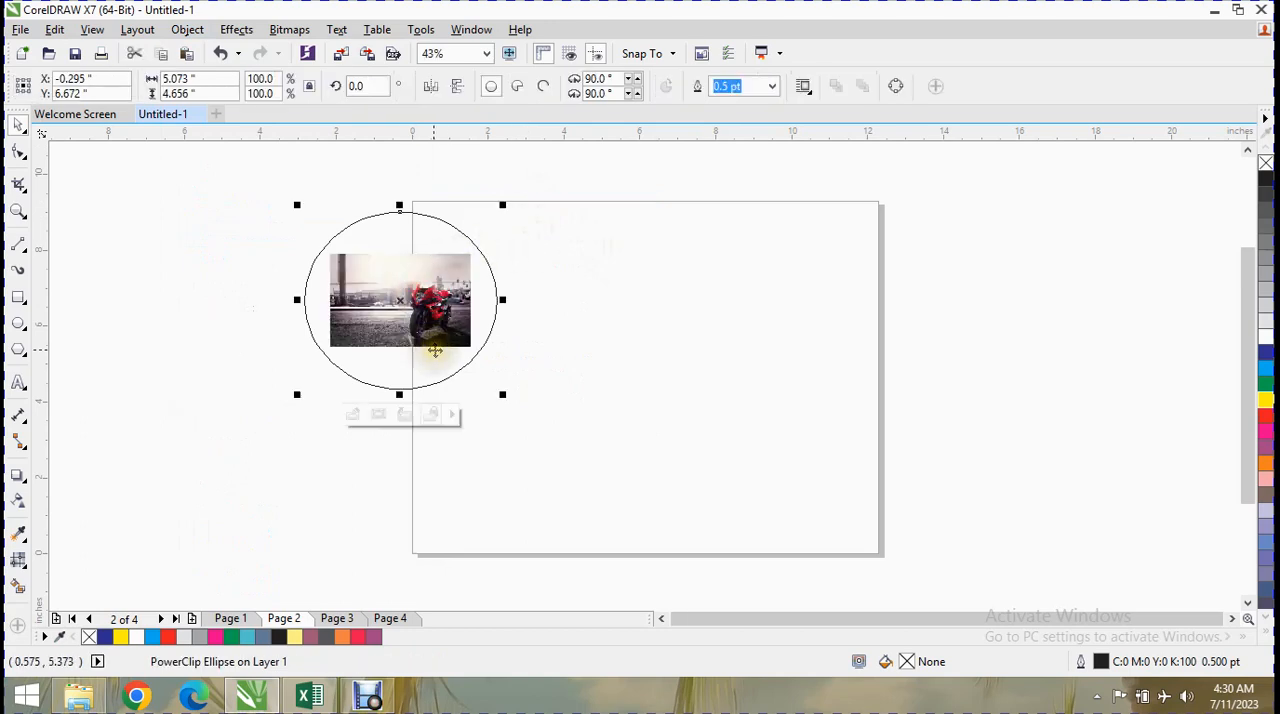
Enlarge the PowerClip ellipse with the motorcycle image to about 6.13 × 5.62 in, and delete it.
drag(297, 395, 257, 431)
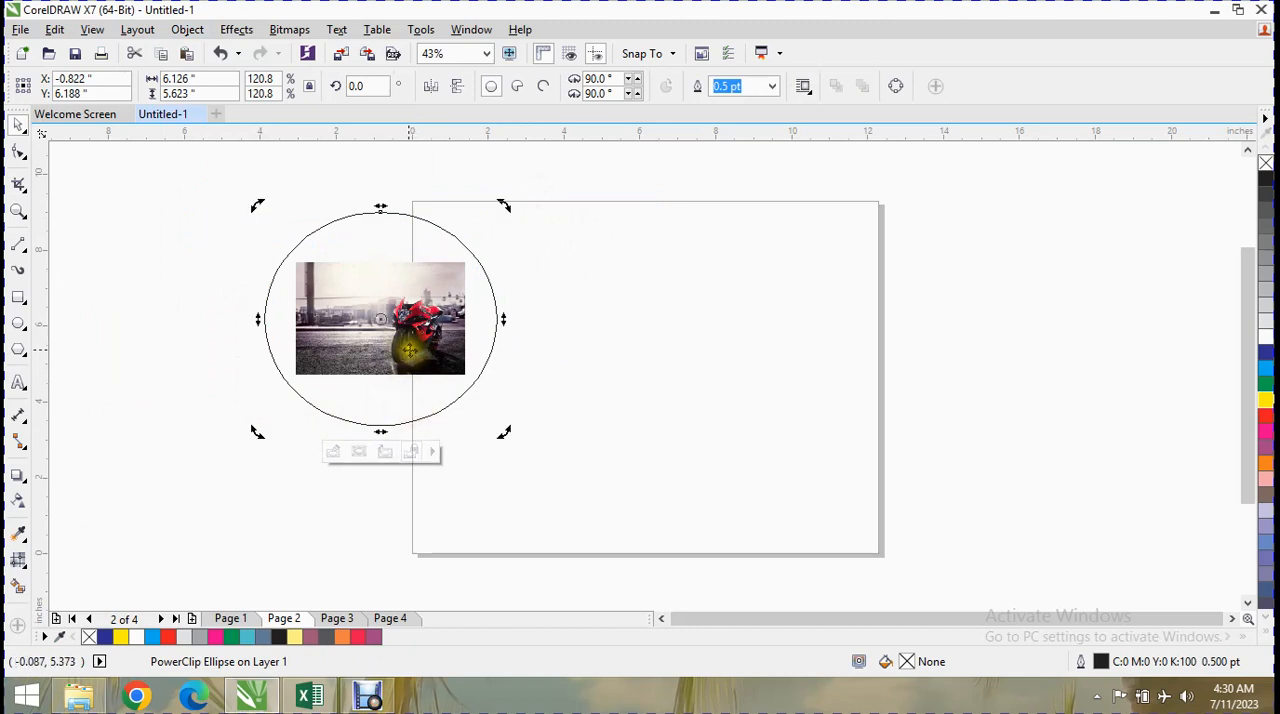
click(394, 333)
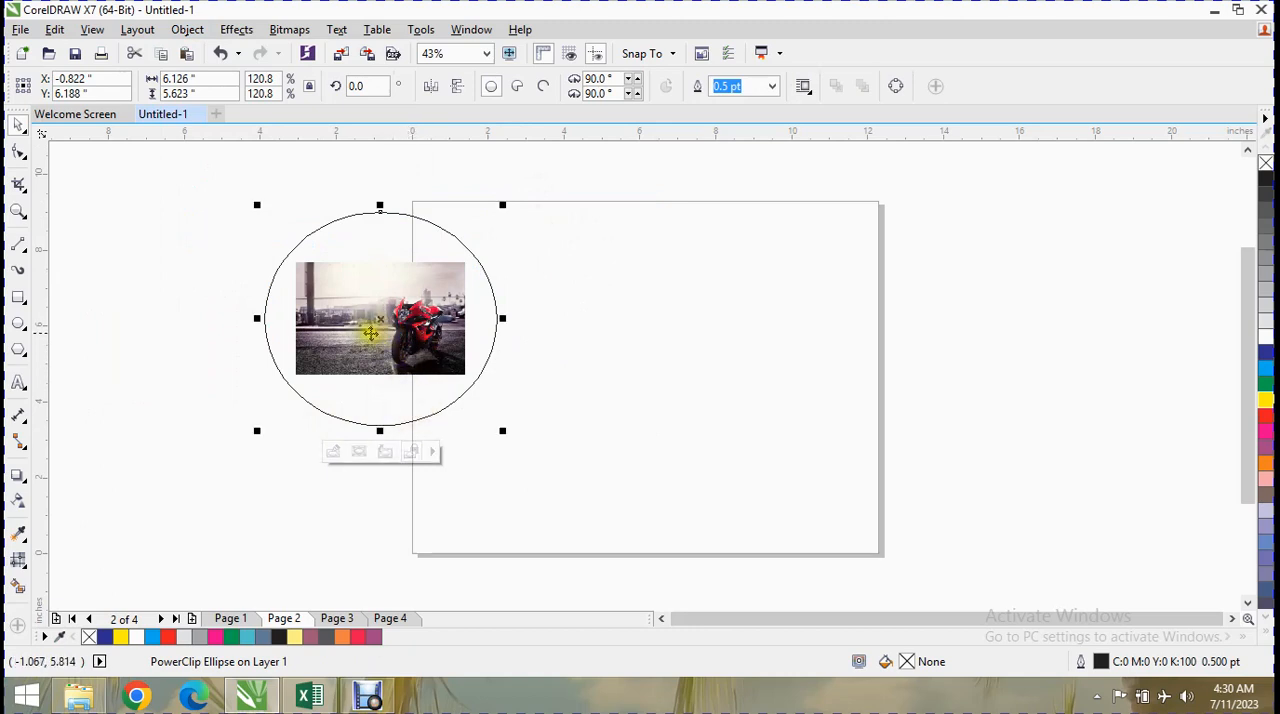
key(Delete)
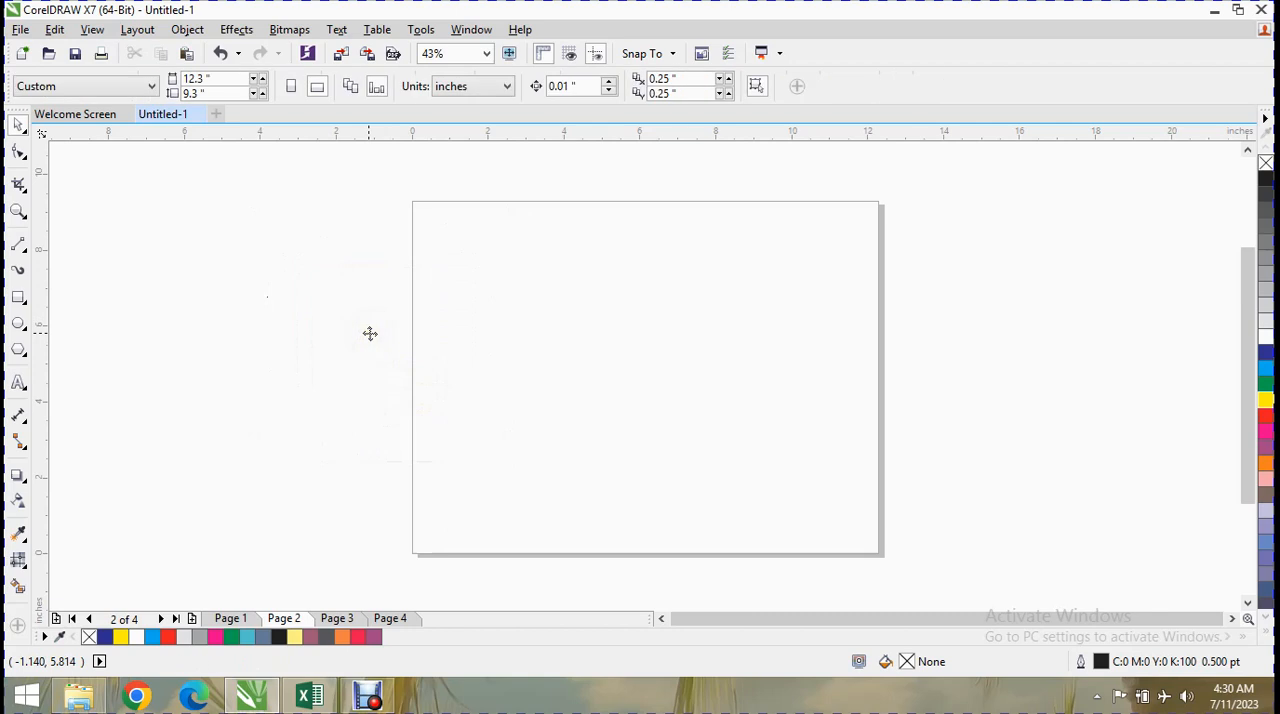
Draw an ellipse about 6.62 × 5.27 in on the page and import "[CooL GuY] {{a2zRG}} (69)" beside it at about 8.26 × 5.16 in.
click(17, 321)
drag(473, 249, 737, 462)
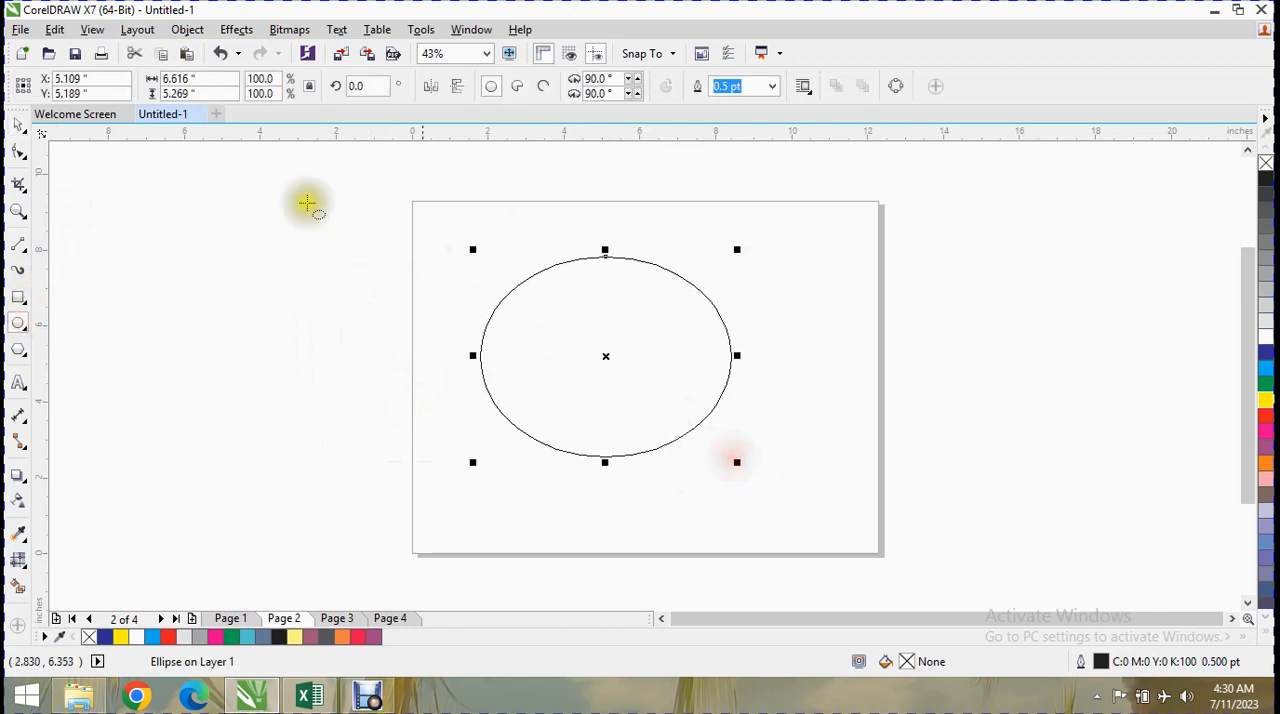
click(20, 29)
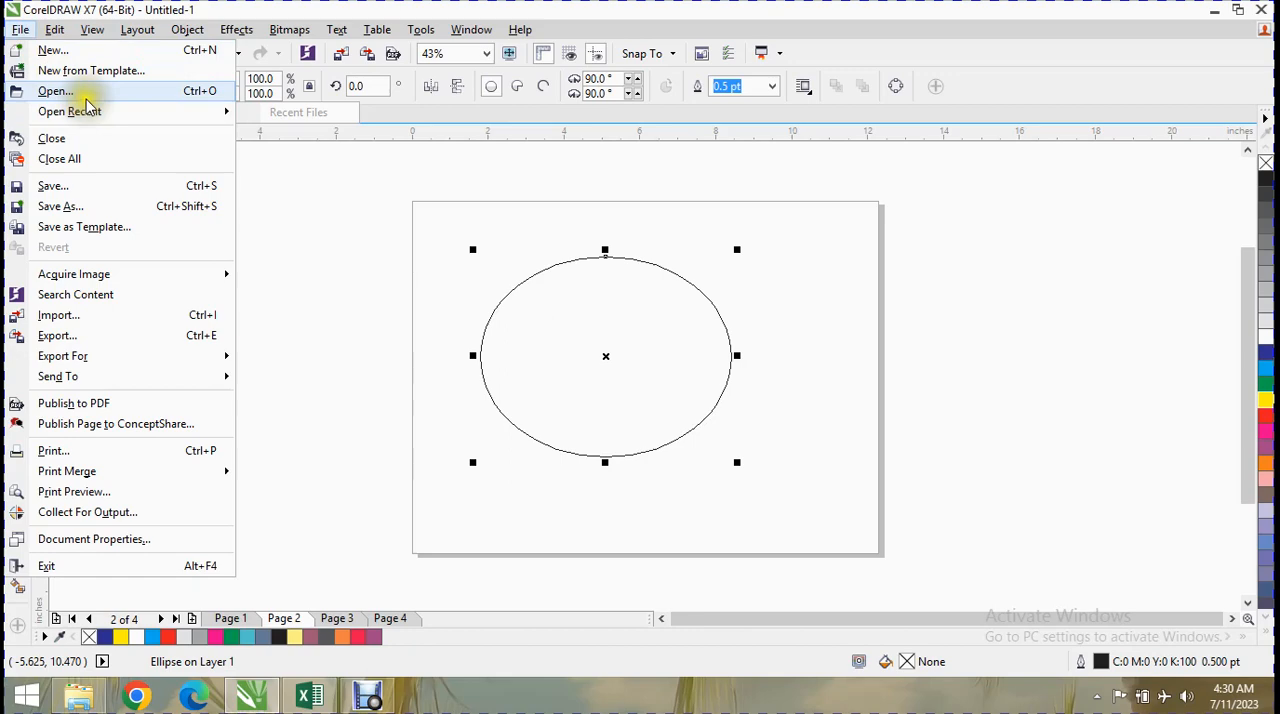
click(135, 316)
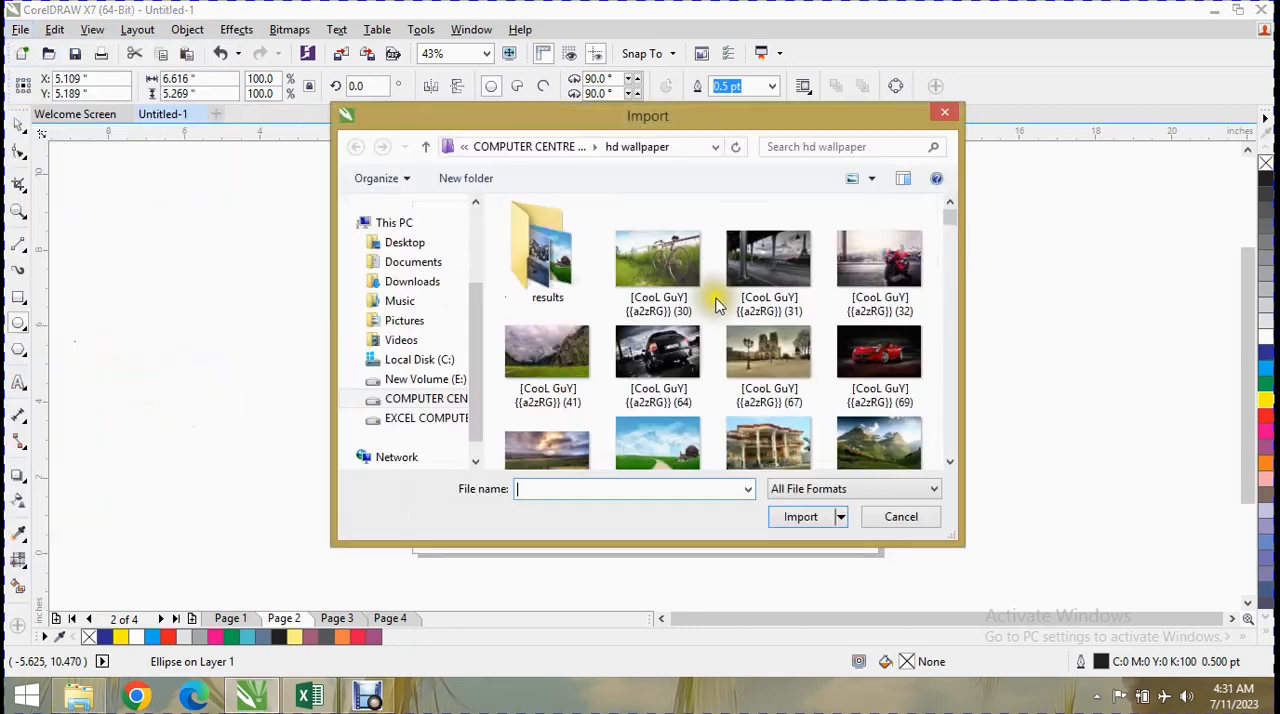
double_click(910, 340)
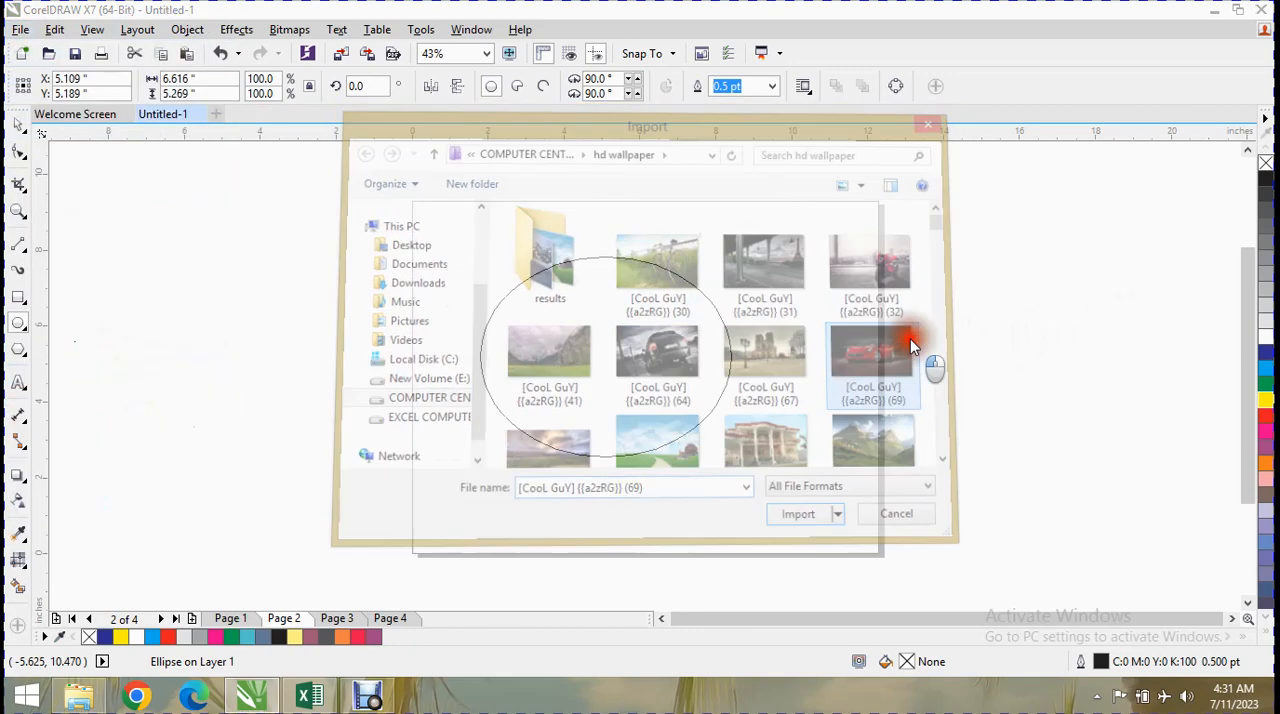
drag(92, 233, 407, 468)
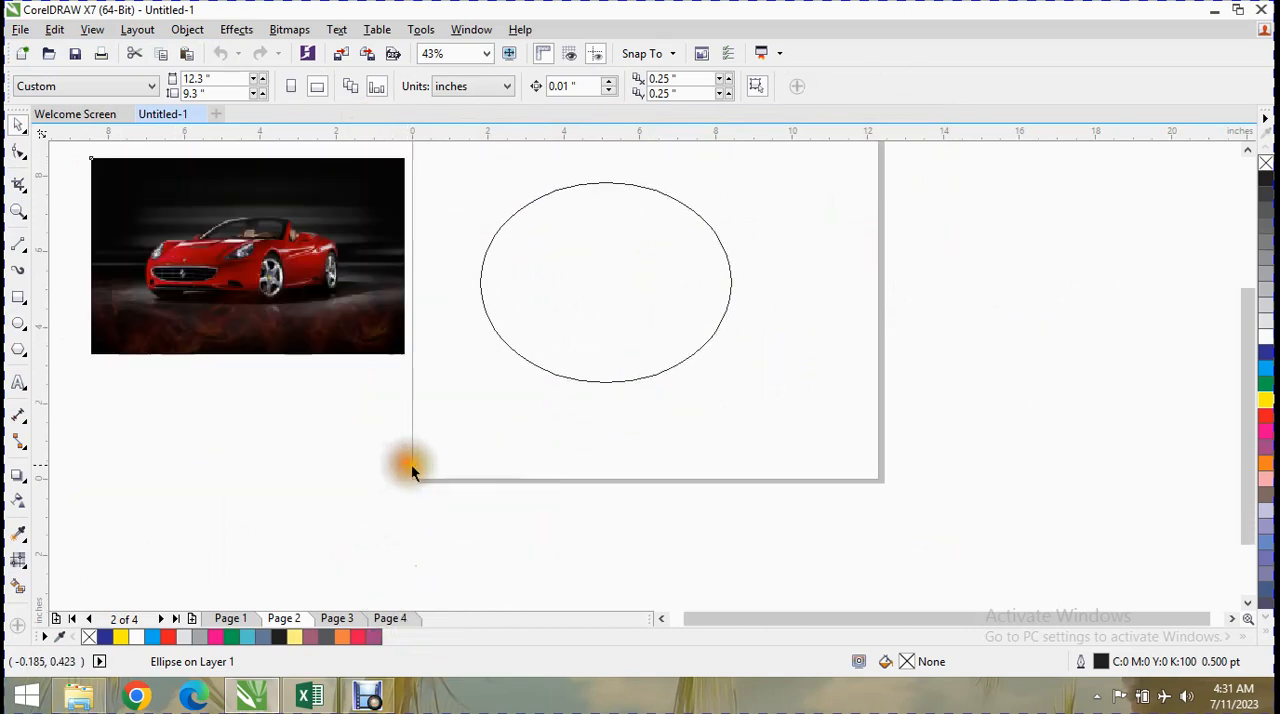
drag(1249, 414, 1233, 376)
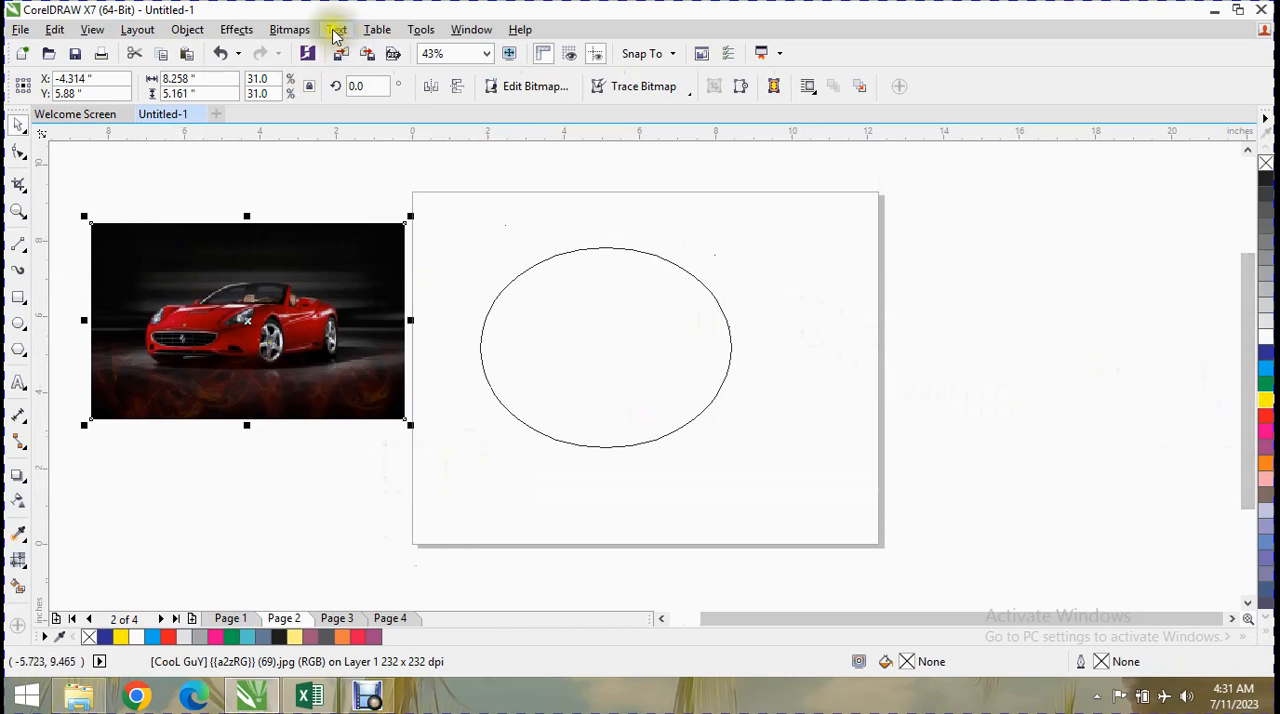
Place the red car image inside the ellipse as PowerClip contents.
click(228, 28)
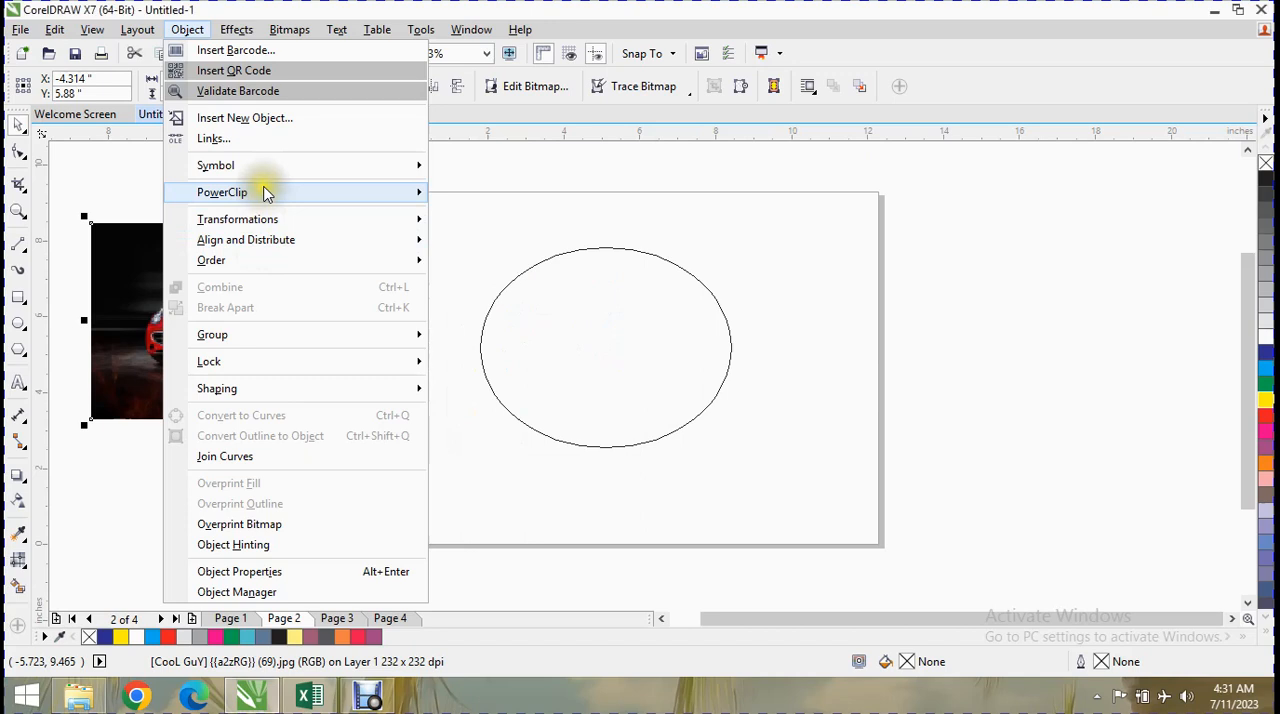
mouse_move(265, 192)
click(457, 191)
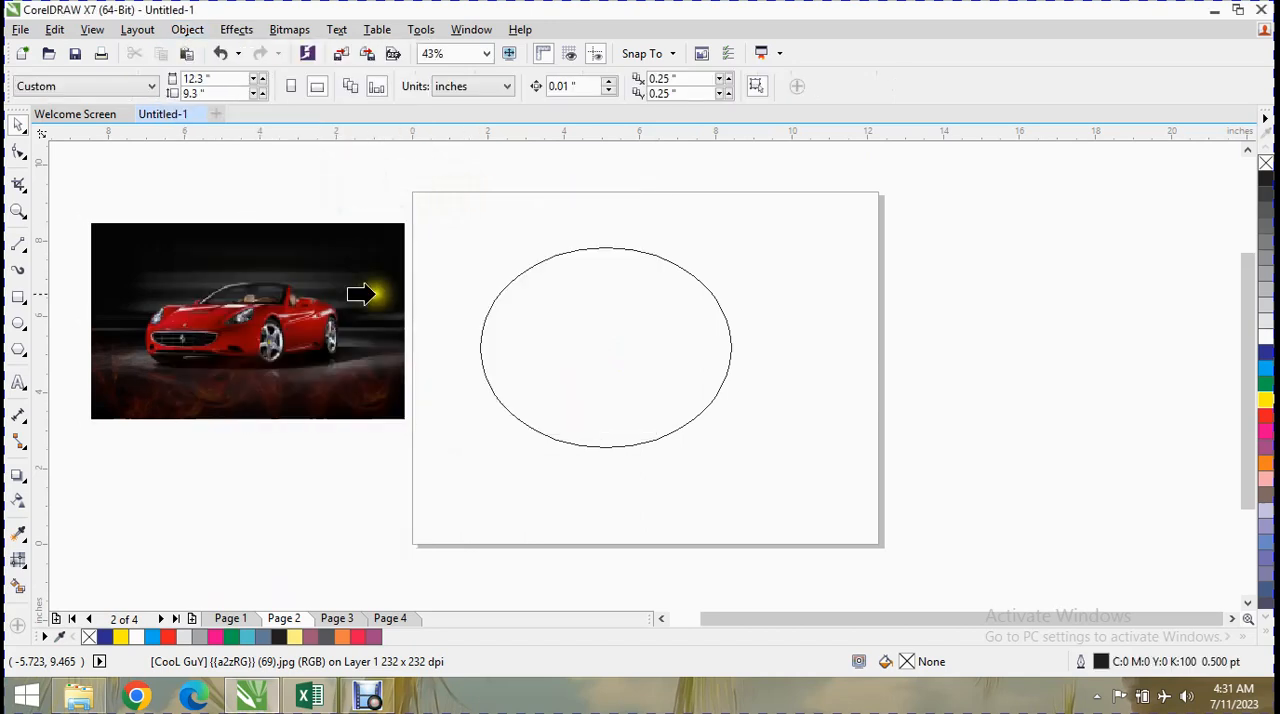
click(553, 345)
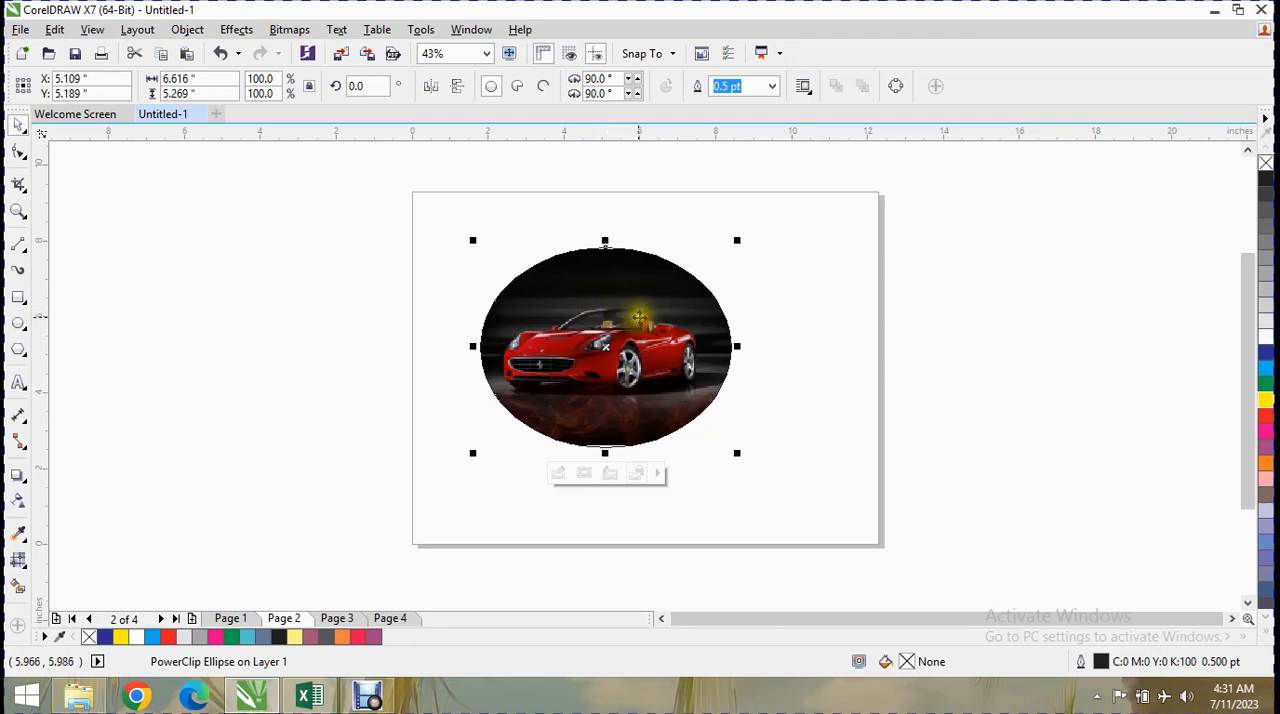
Review the Attributes Eyedropper's effects options, including PowerClip, and close the list.
click(19, 535)
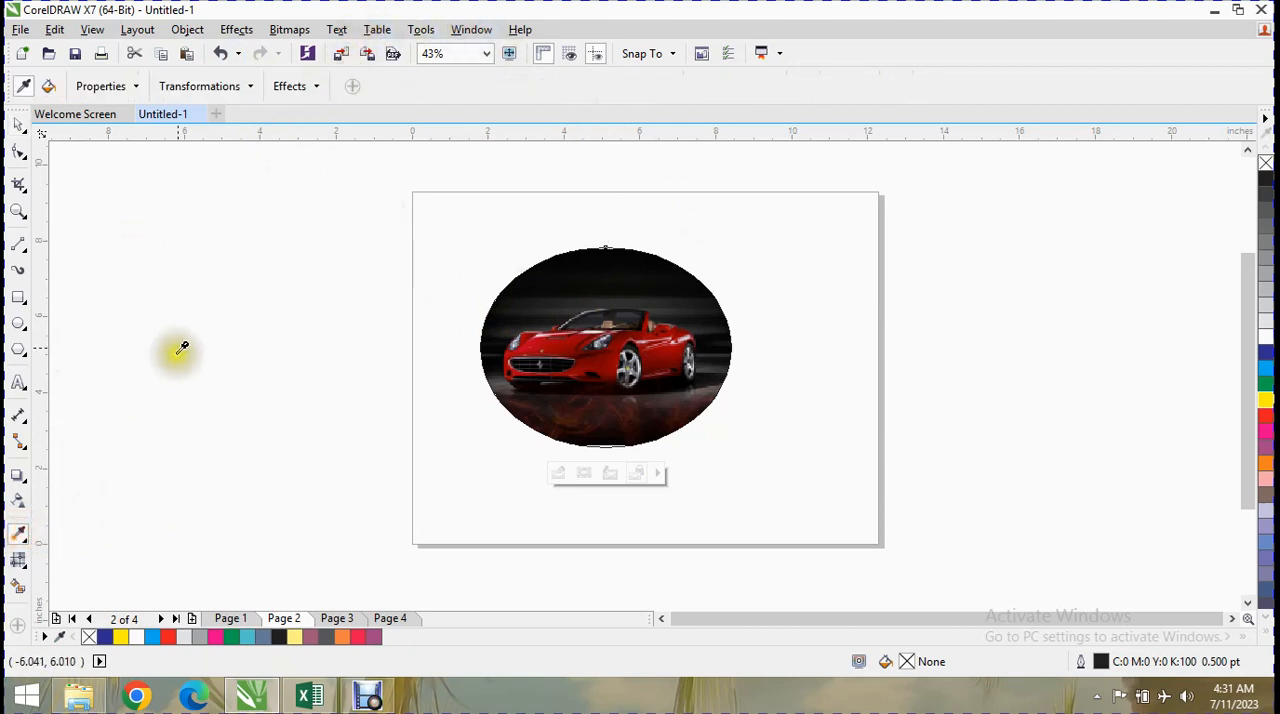
click(312, 86)
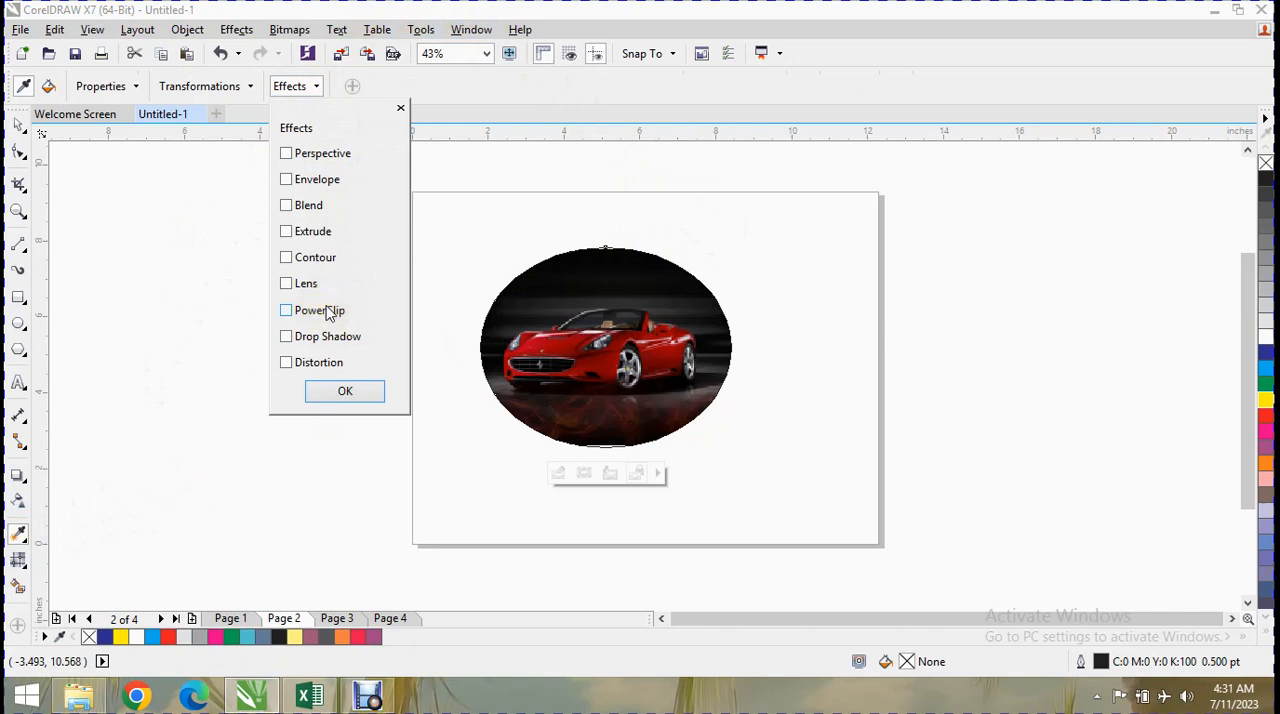
click(401, 108)
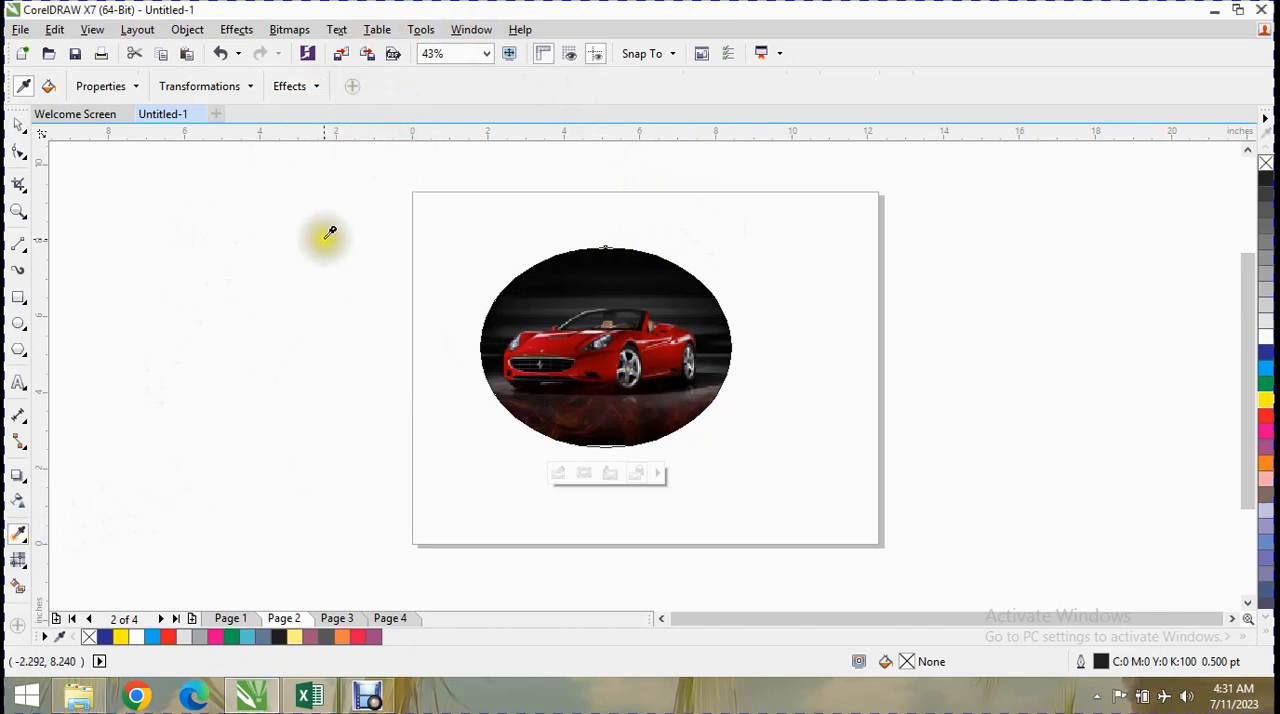
Apply a fountain fill to the car ellipse with the Interactive Fill tool, setting its end node to red and 31% transparency.
click(25, 568)
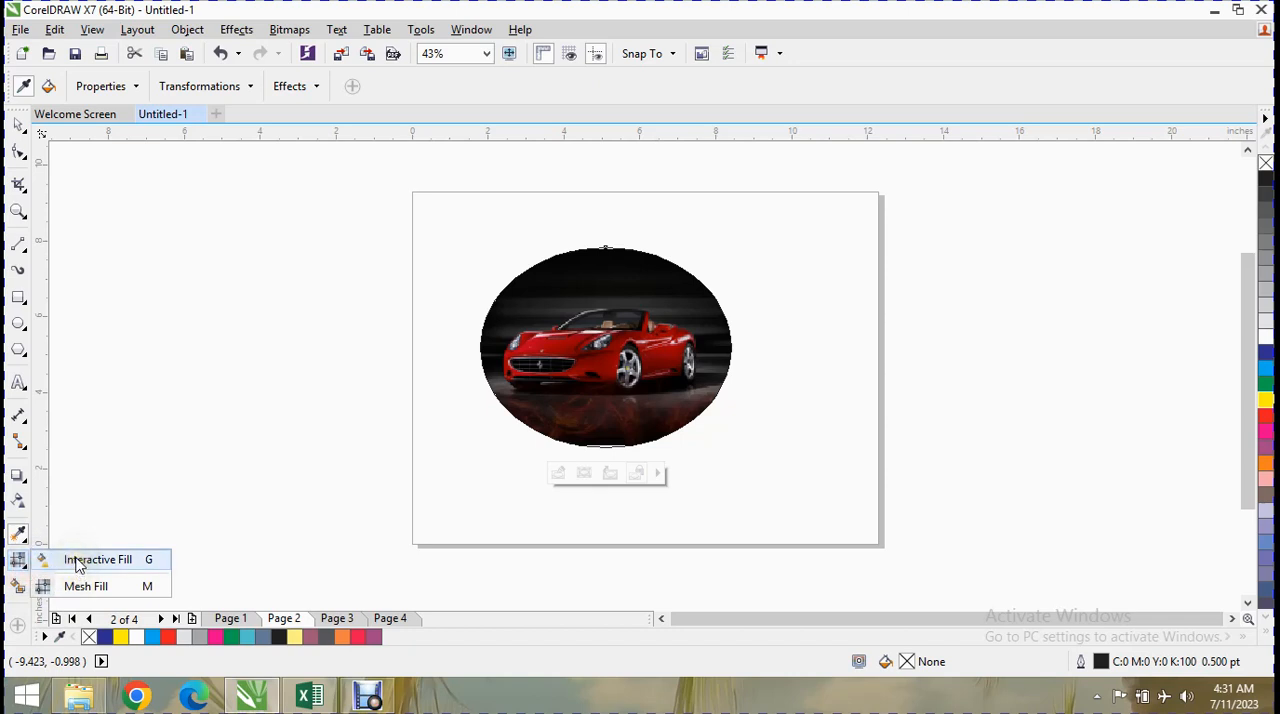
click(77, 563)
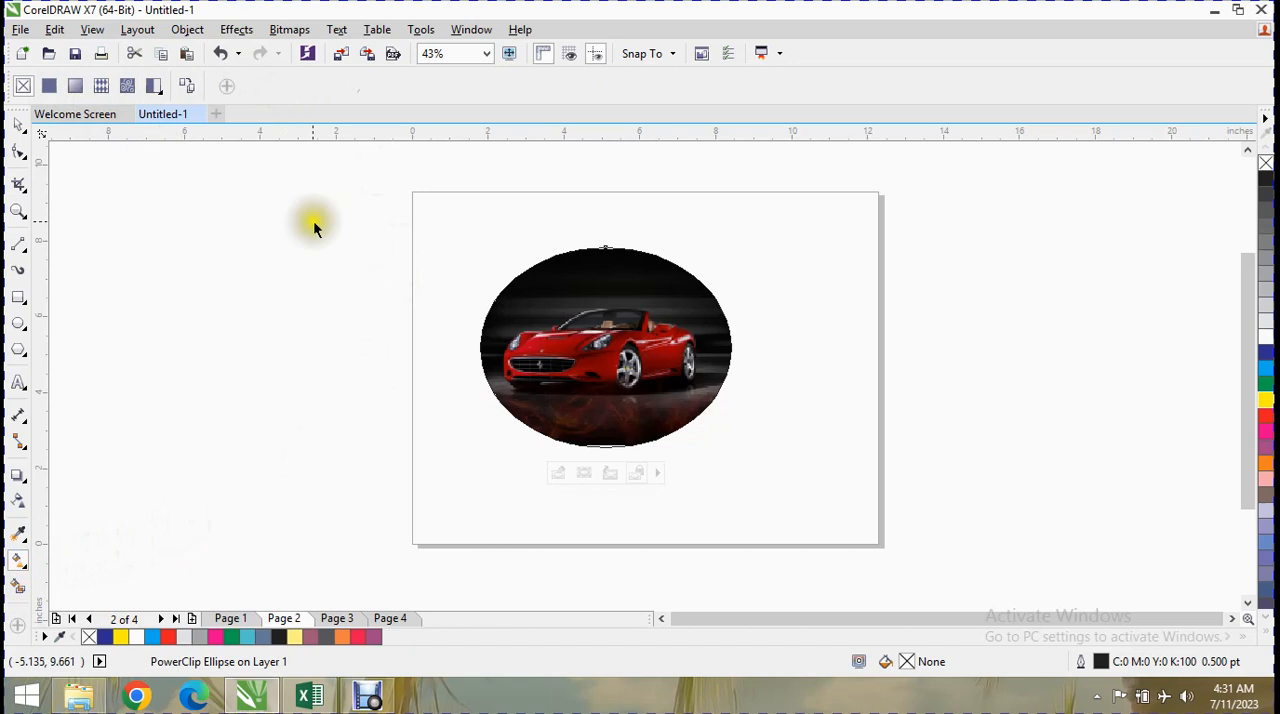
click(49, 87)
click(523, 350)
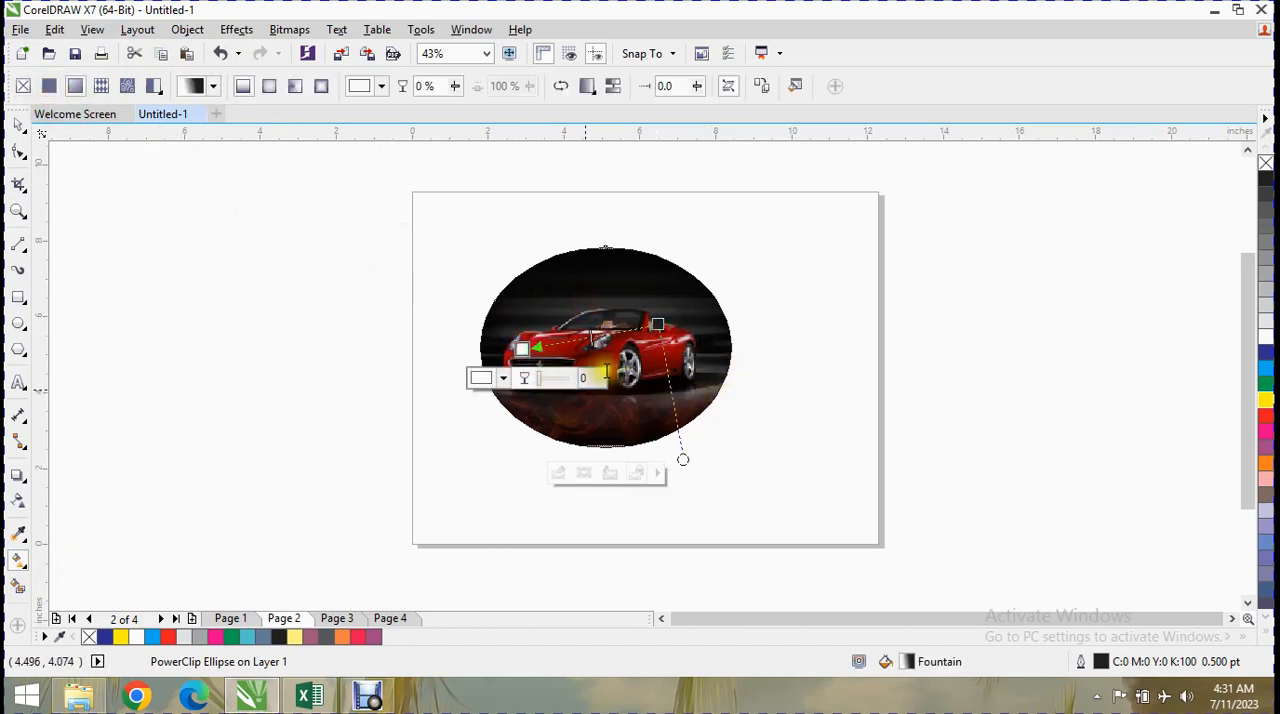
click(553, 381)
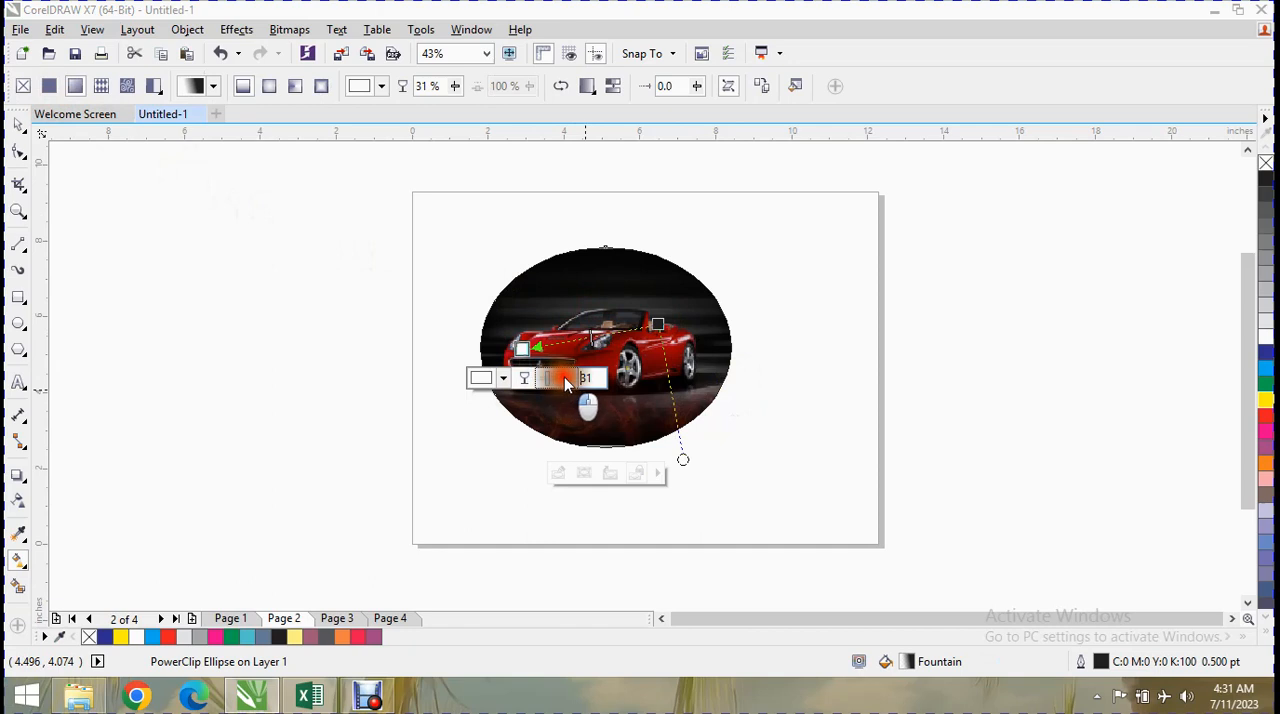
click(483, 376)
drag(573, 507, 580, 491)
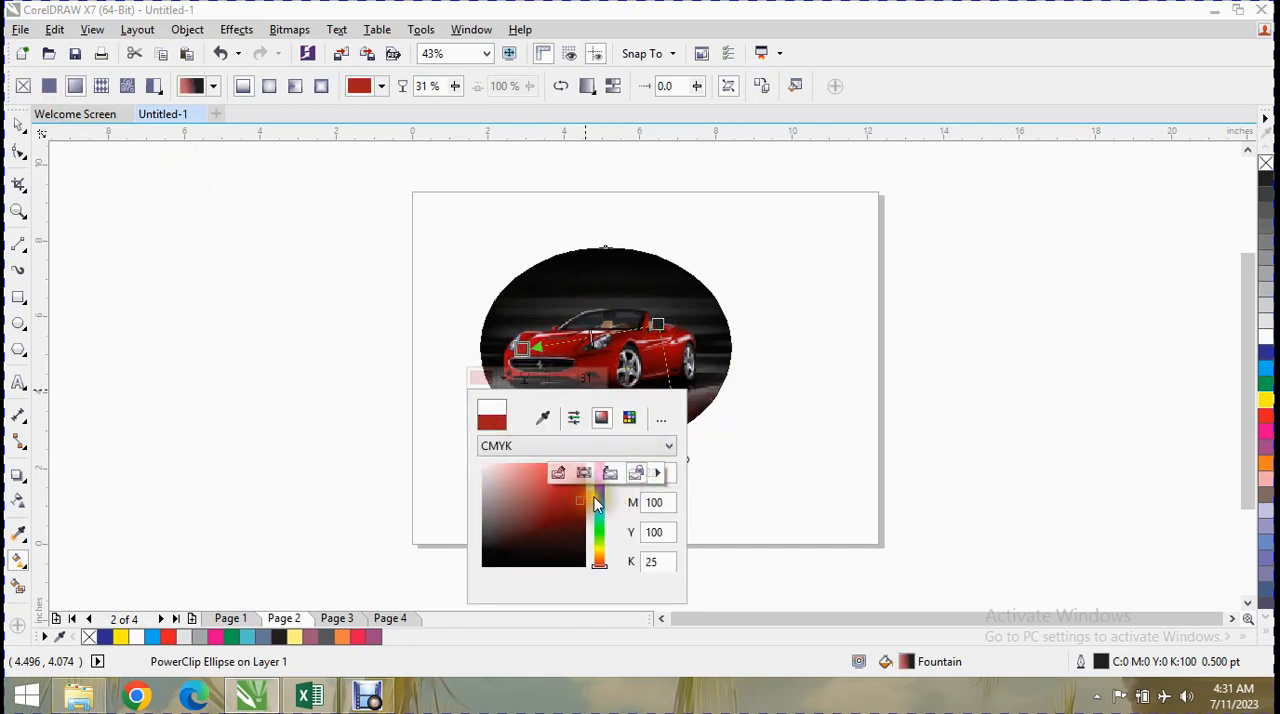
Redirect the ellipse's fountain fill from the centre diagonally toward the lower edge and recolour its end node green.
click(600, 307)
drag(596, 325, 642, 408)
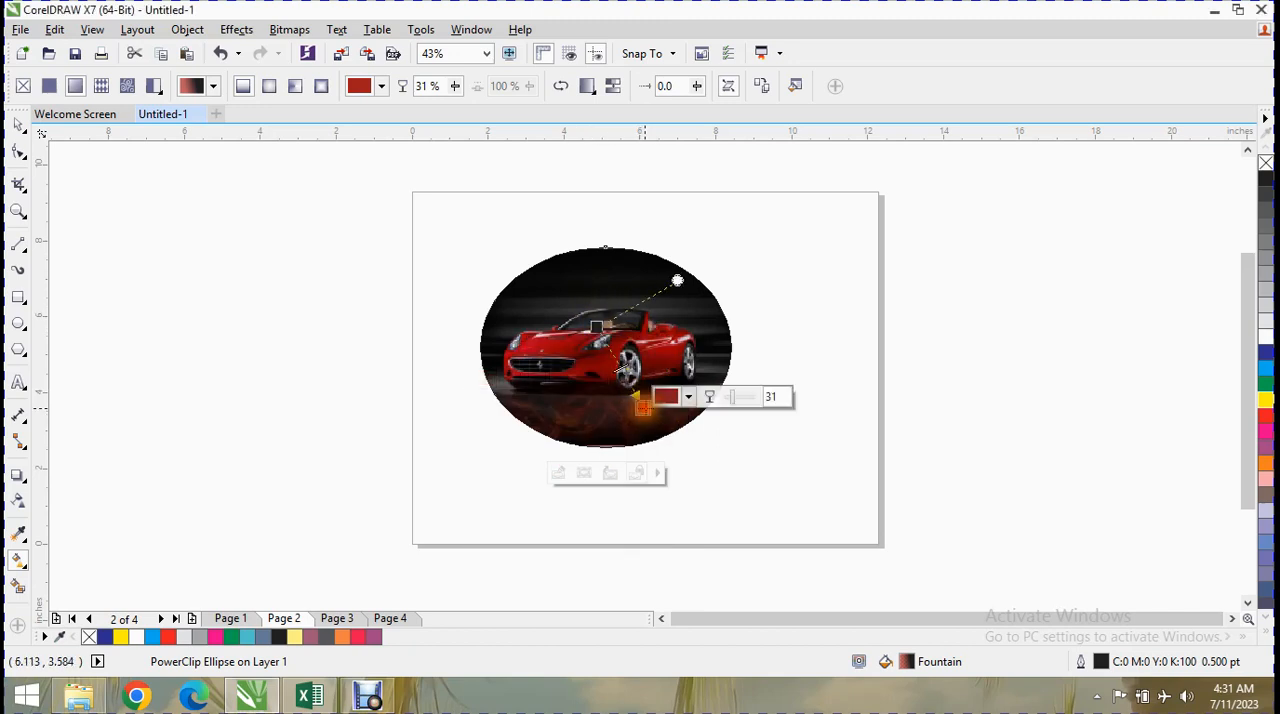
click(689, 398)
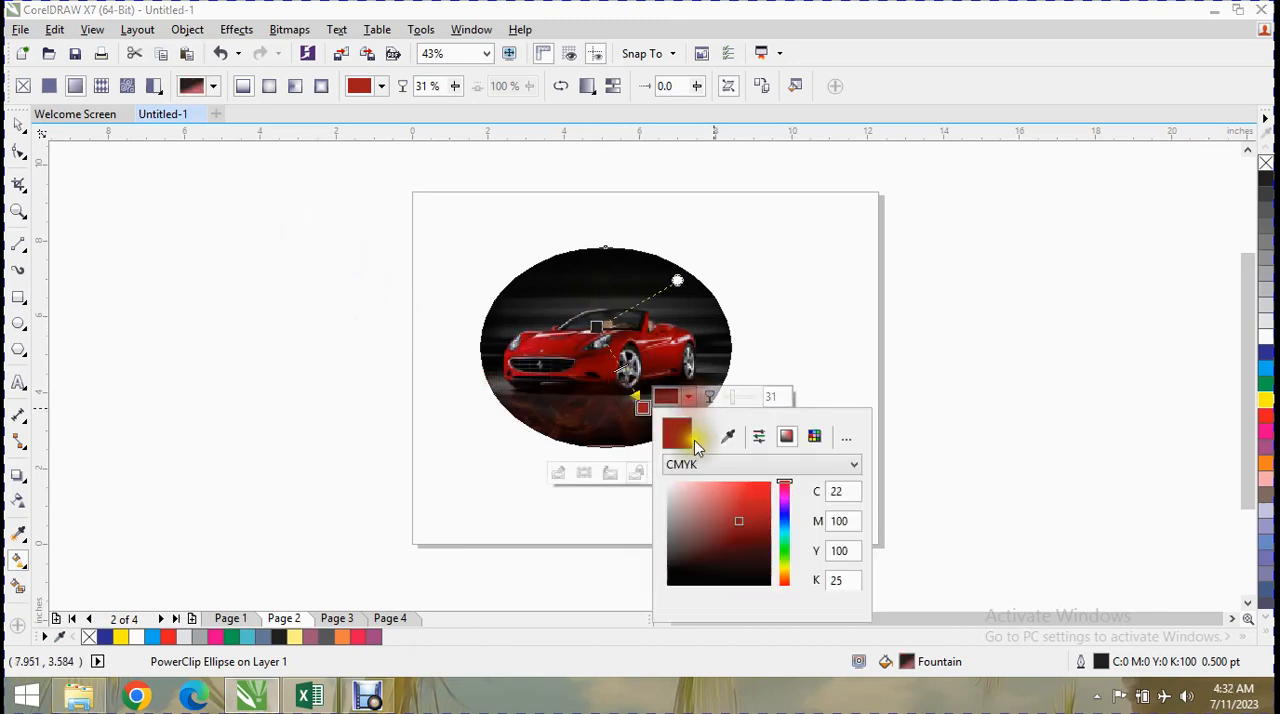
drag(785, 523, 754, 500)
click(689, 379)
click(682, 401)
click(668, 353)
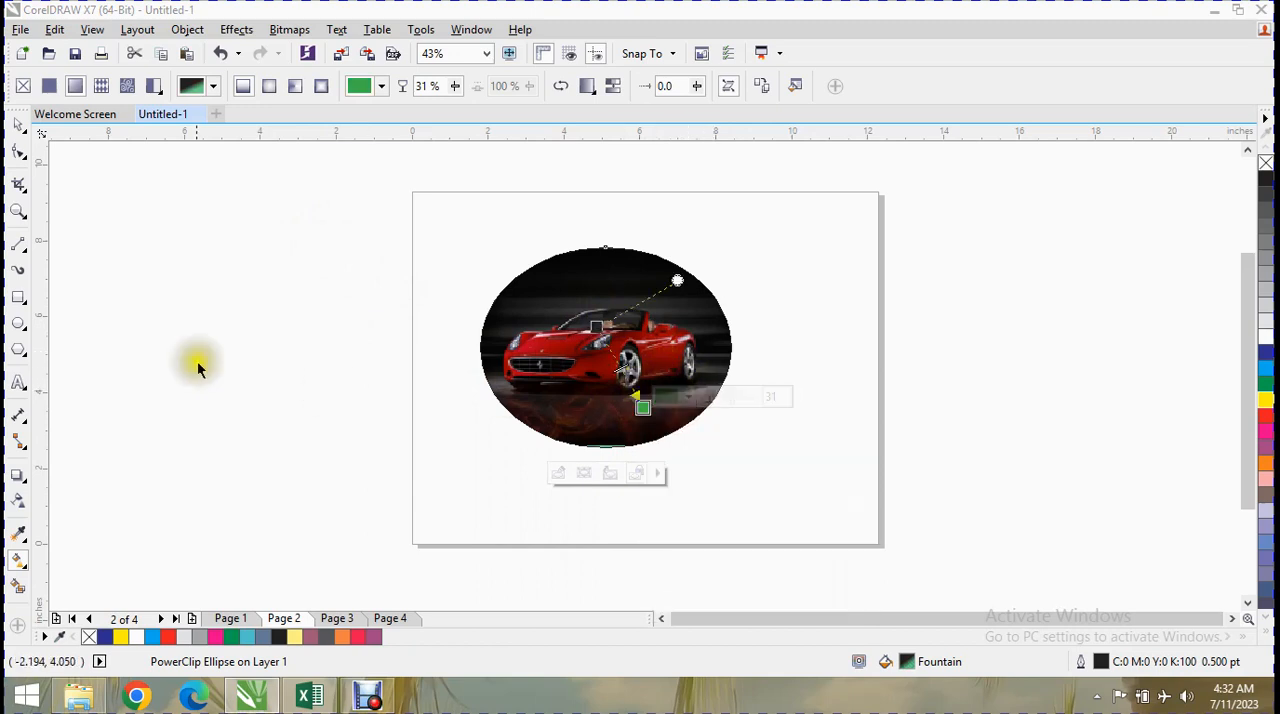
Draw a rectangle about 7.4 × 4.36 in beside the car ellipse and give it a fountain fill.
click(19, 297)
drag(160, 260, 443, 426)
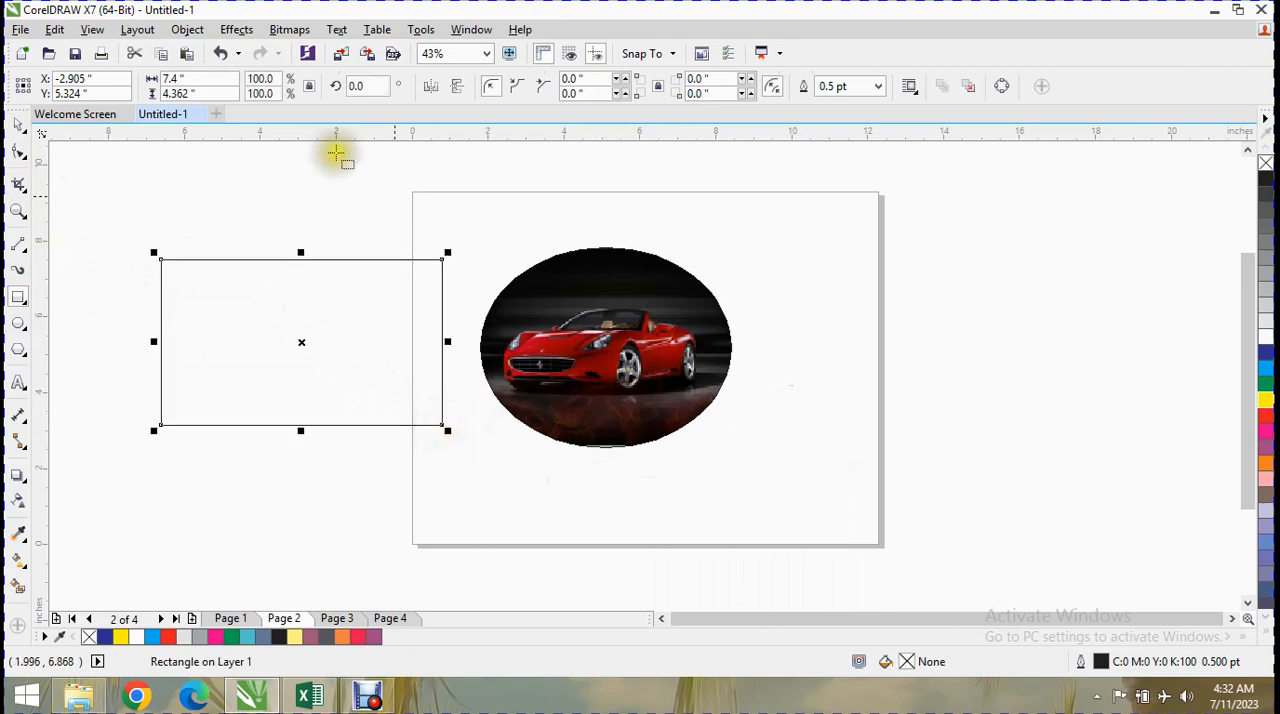
click(30, 577)
click(63, 560)
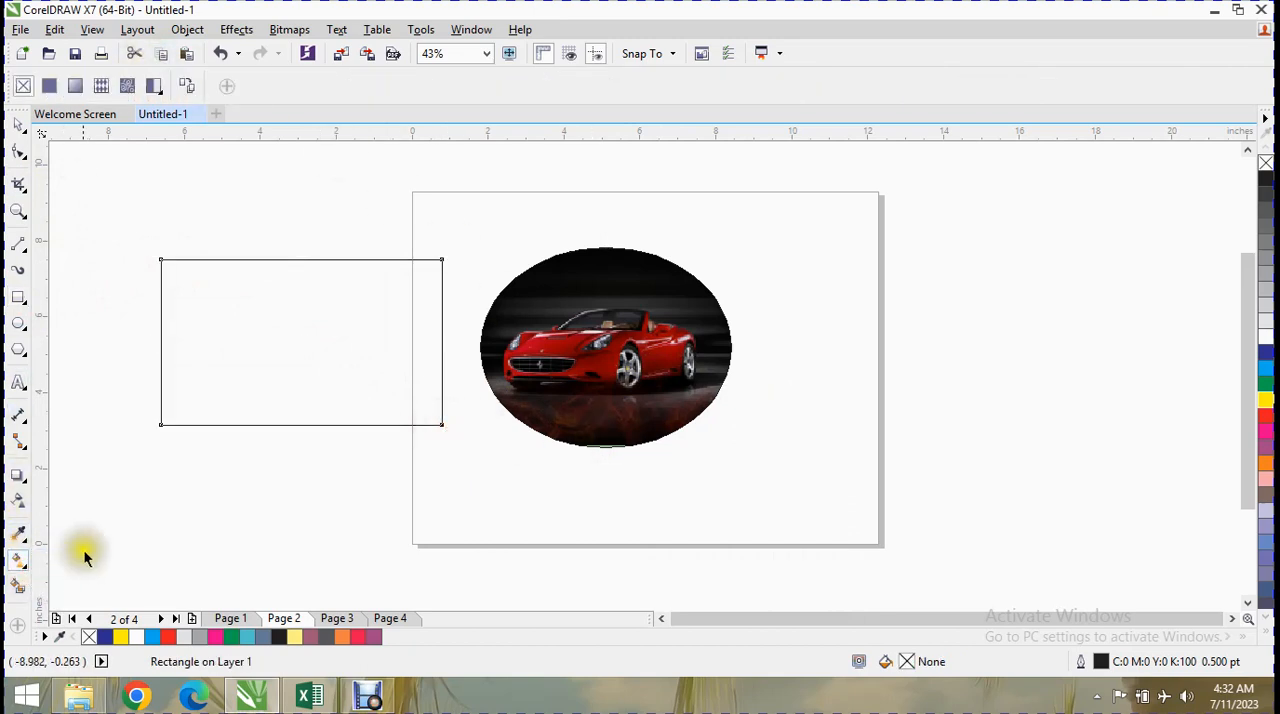
click(75, 86)
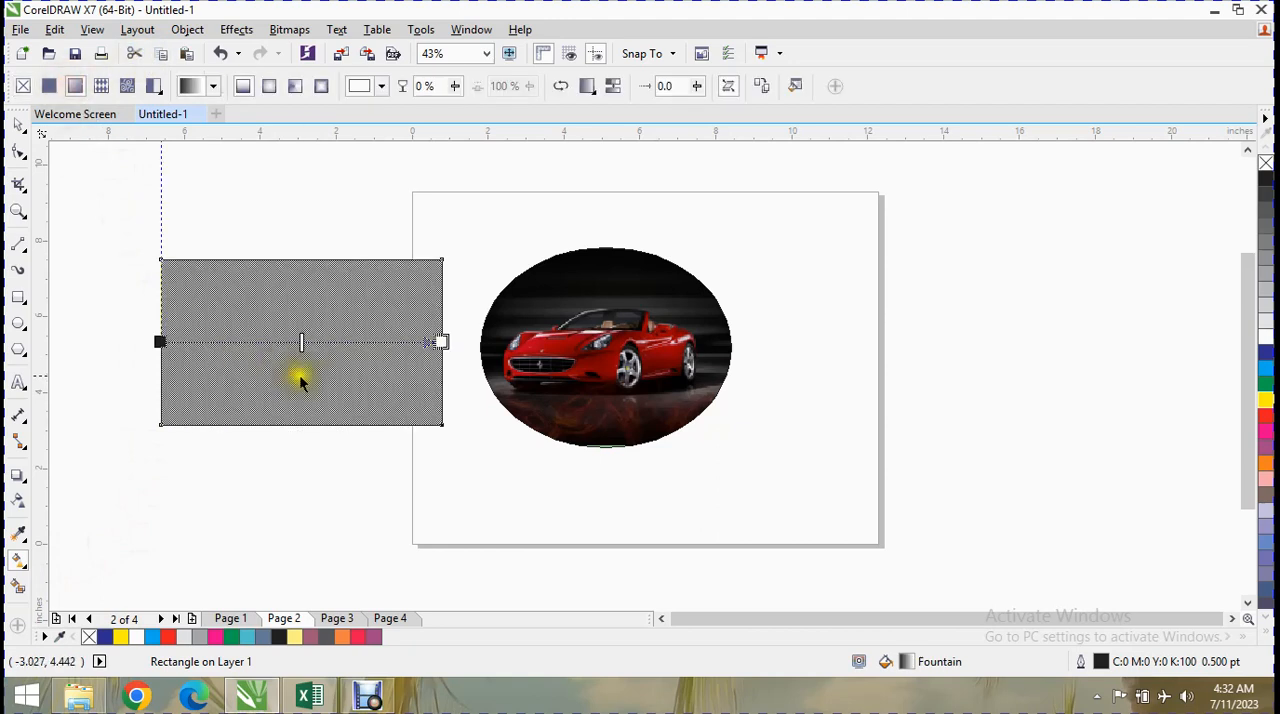
Shift the rectangle's fountain fill midpoint toward its start node and change the start node's colour to red.
drag(301, 343, 248, 343)
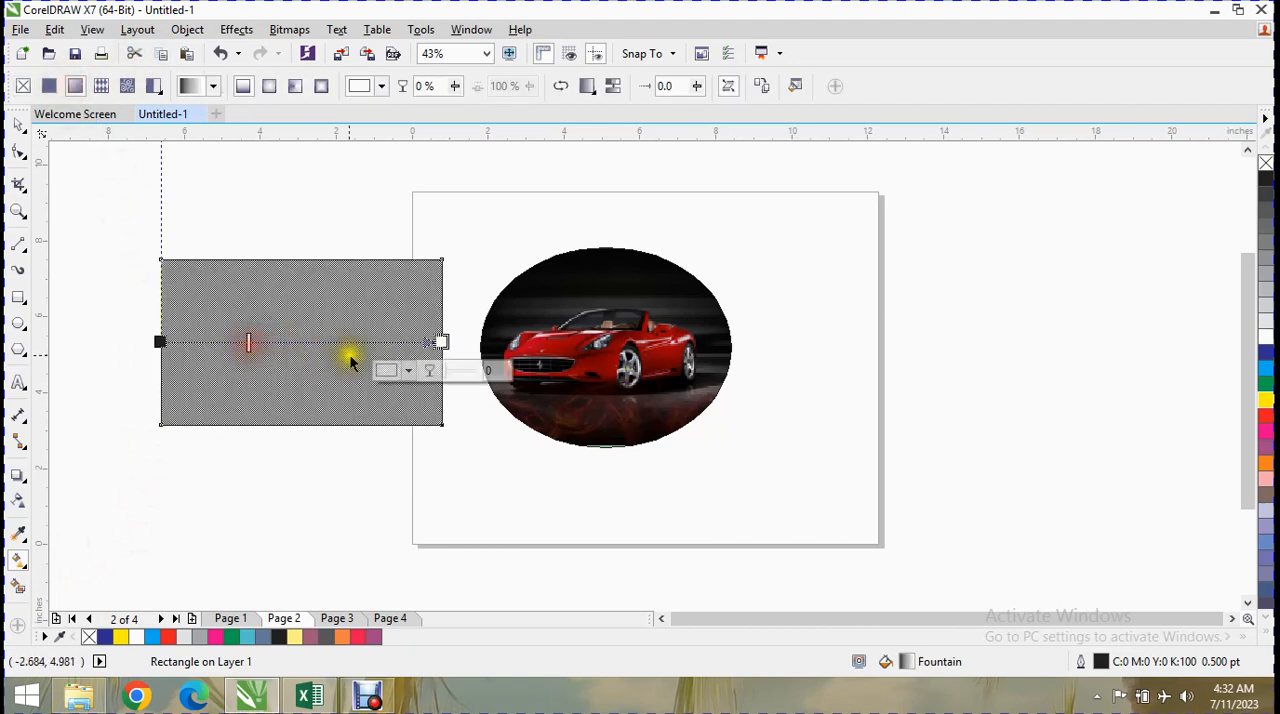
click(445, 344)
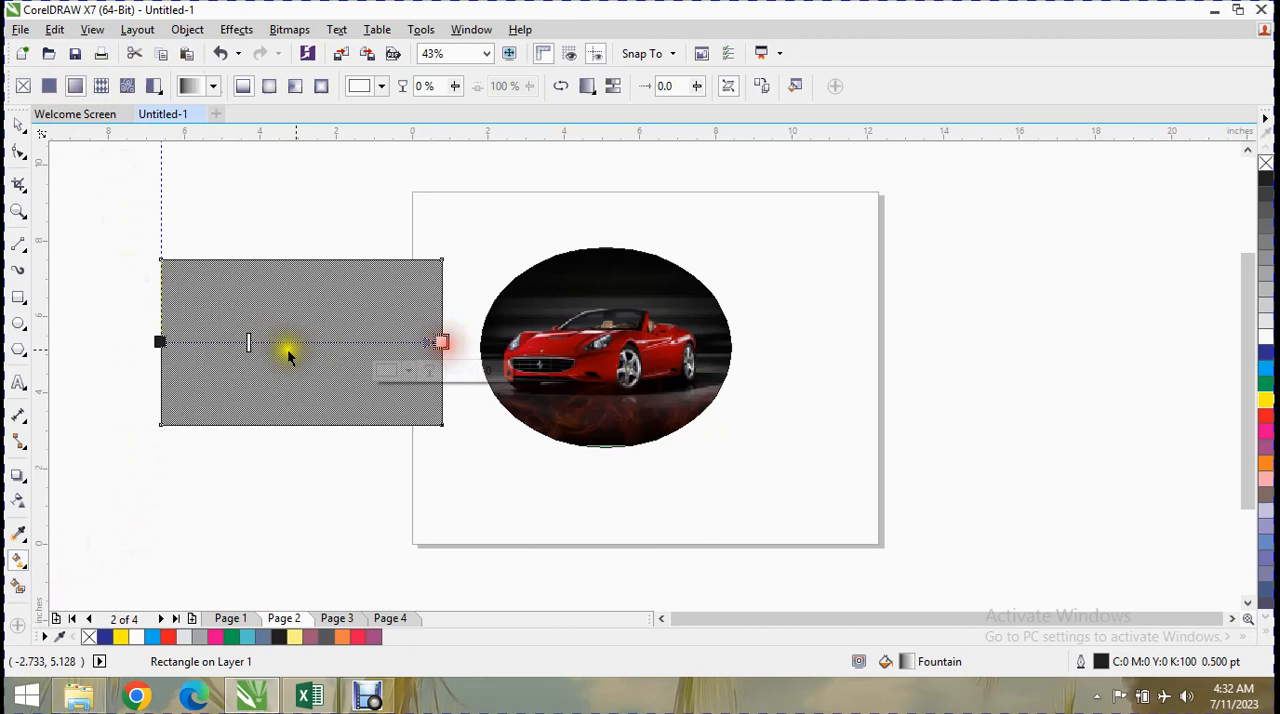
click(160, 342)
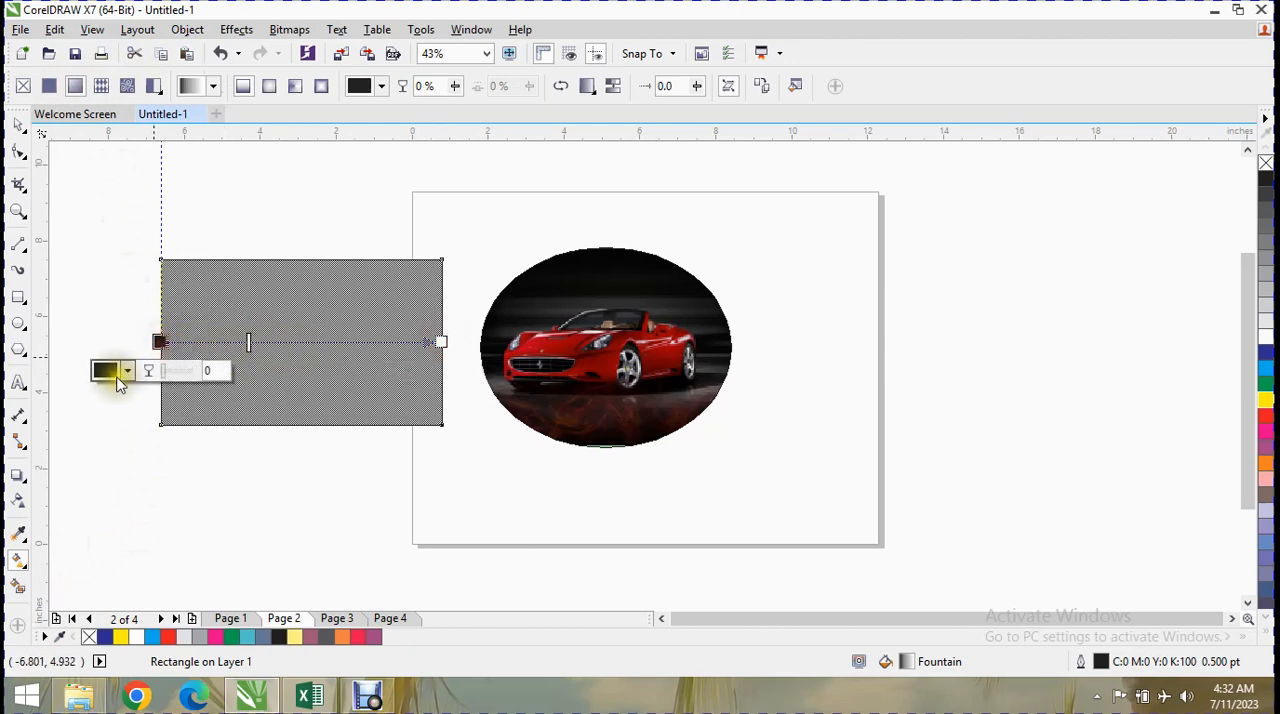
click(126, 372)
drag(203, 471, 207, 480)
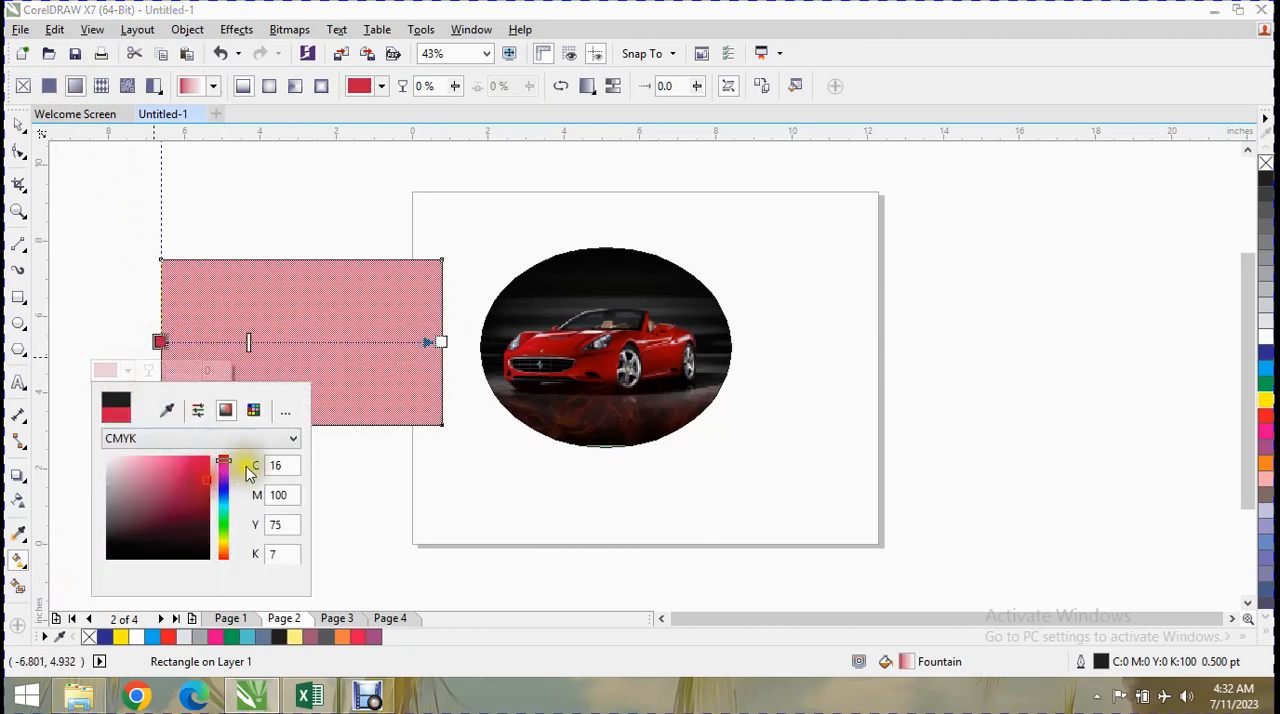
Try a bitmap pattern fill on the rectangle and switch it to a vector pattern fill.
click(150, 86)
click(134, 96)
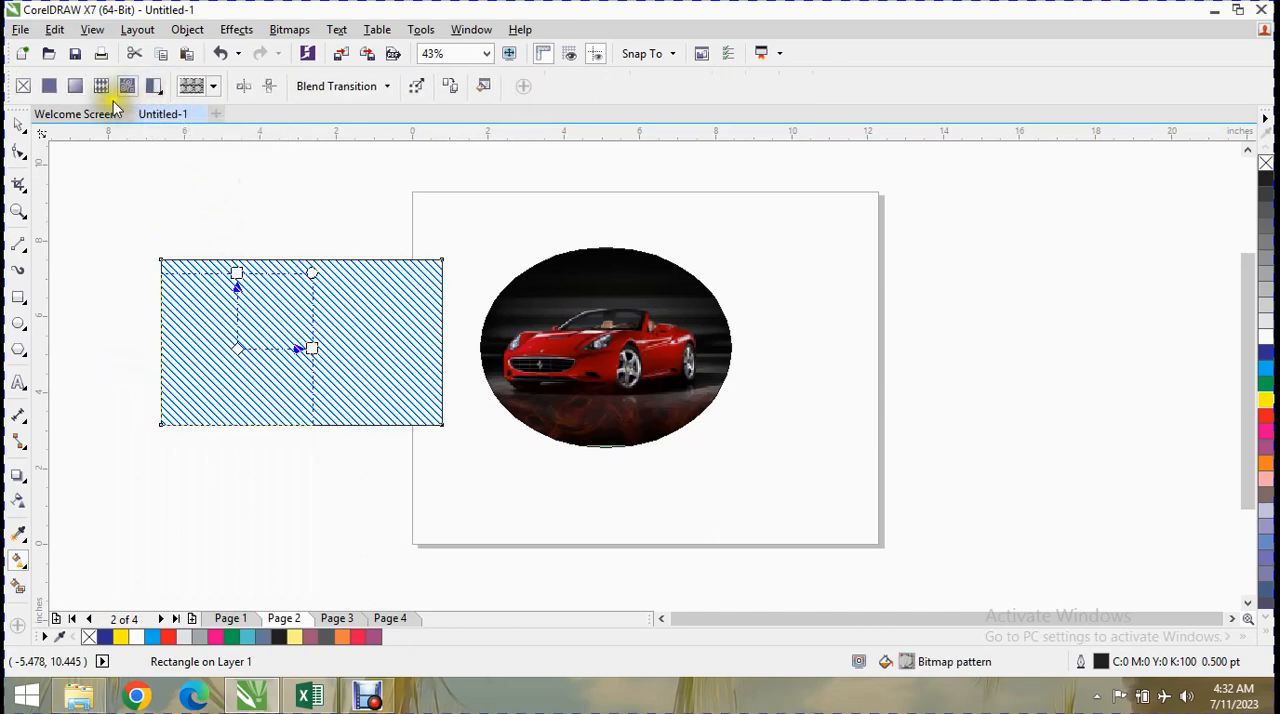
click(103, 91)
click(101, 91)
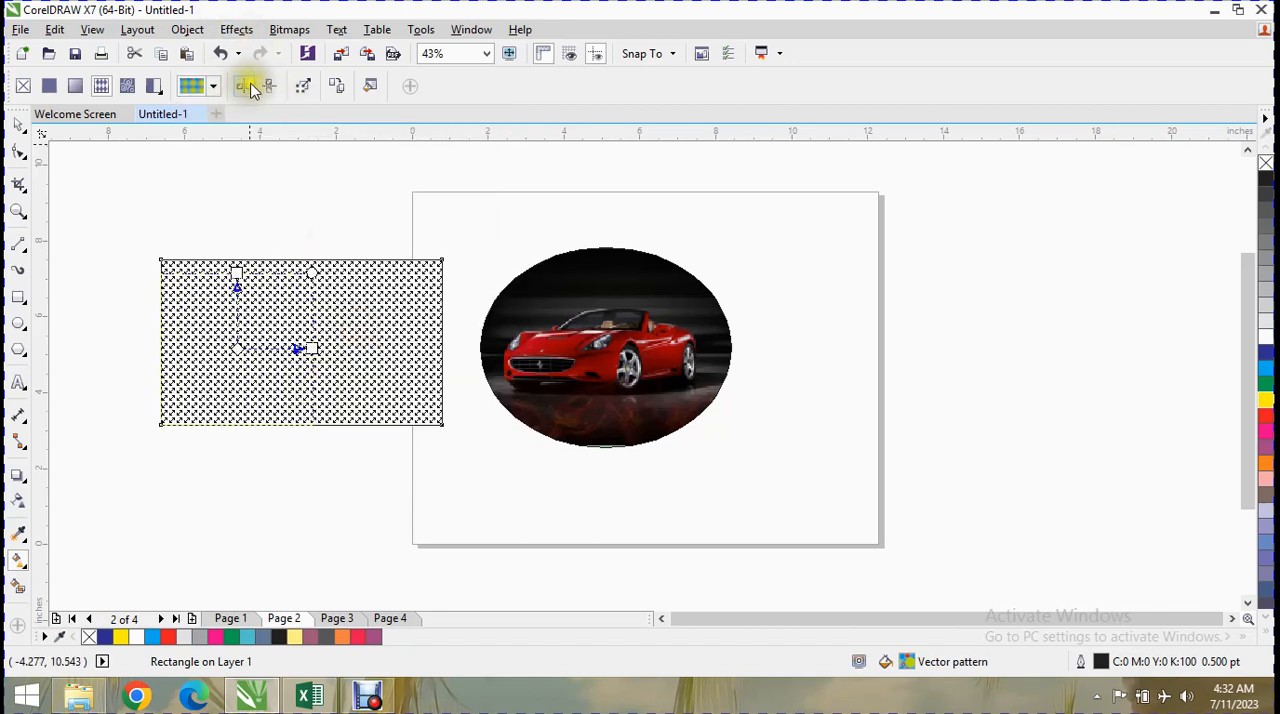
Browse the personal vector patterns in the rectangle's Edit Fill settings, try the orange pattern, and accept the settings.
click(339, 88)
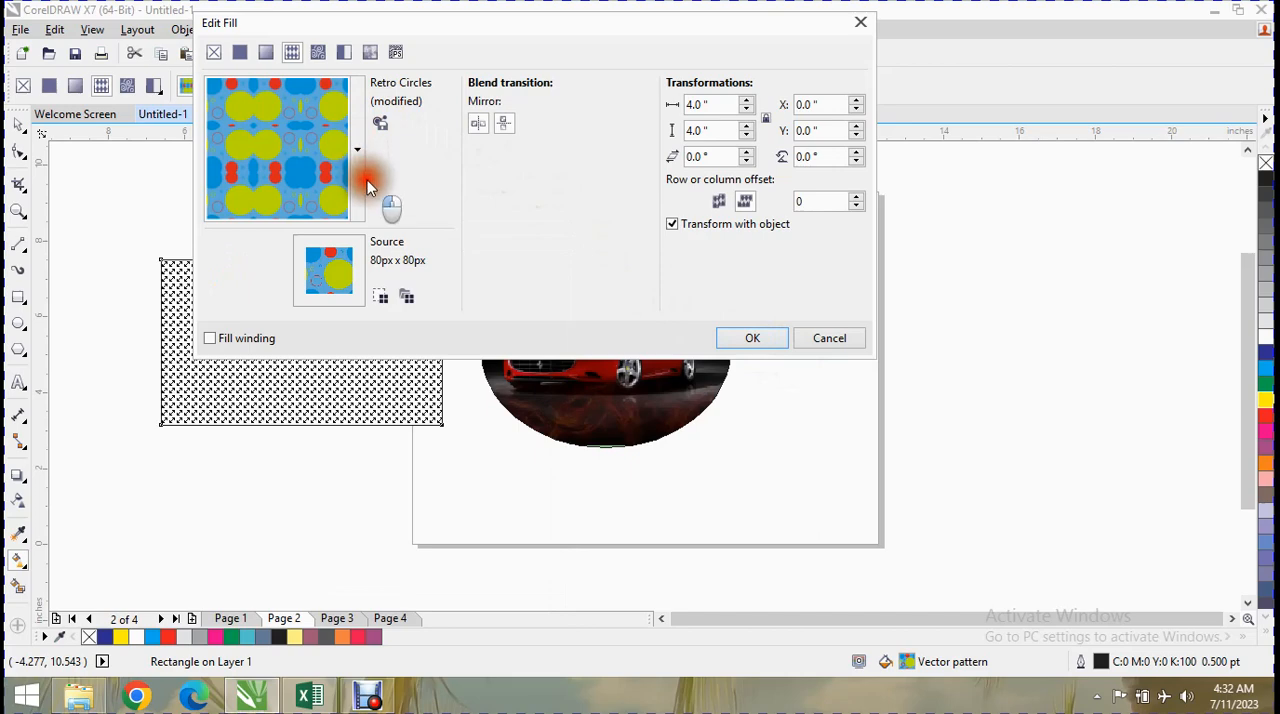
click(361, 188)
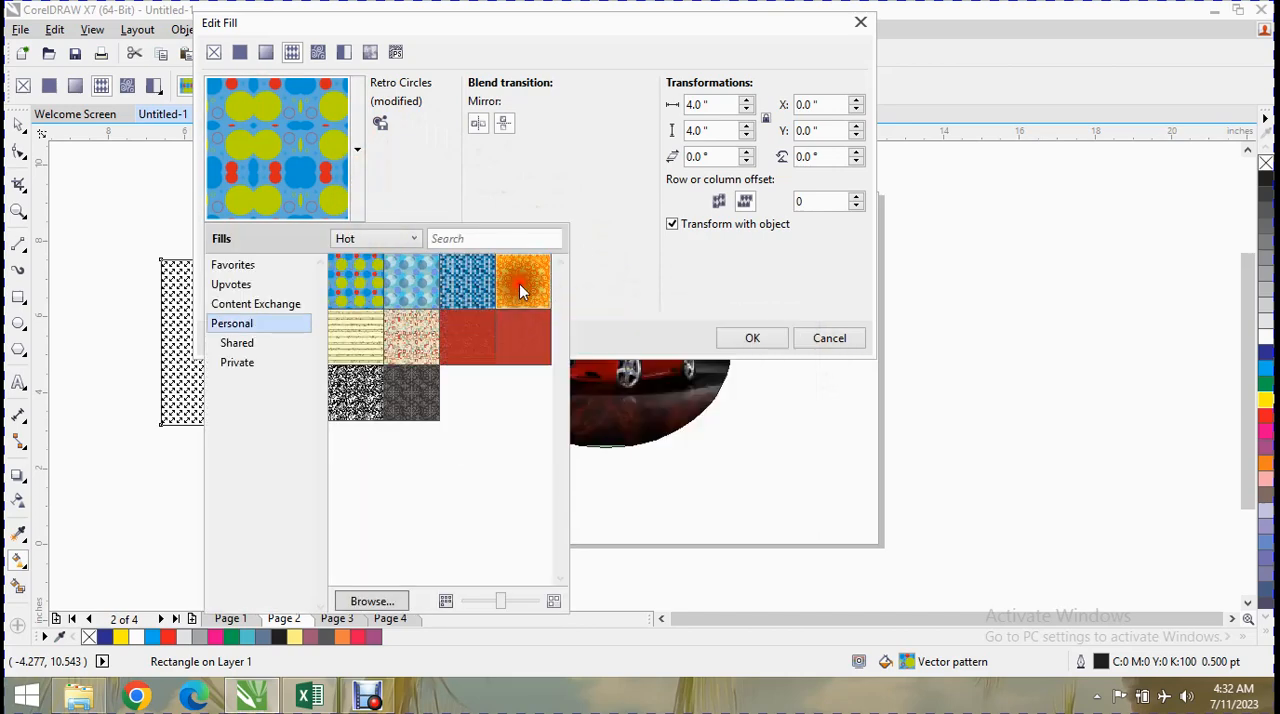
mouse_move(535, 291)
click(771, 339)
click(771, 339)
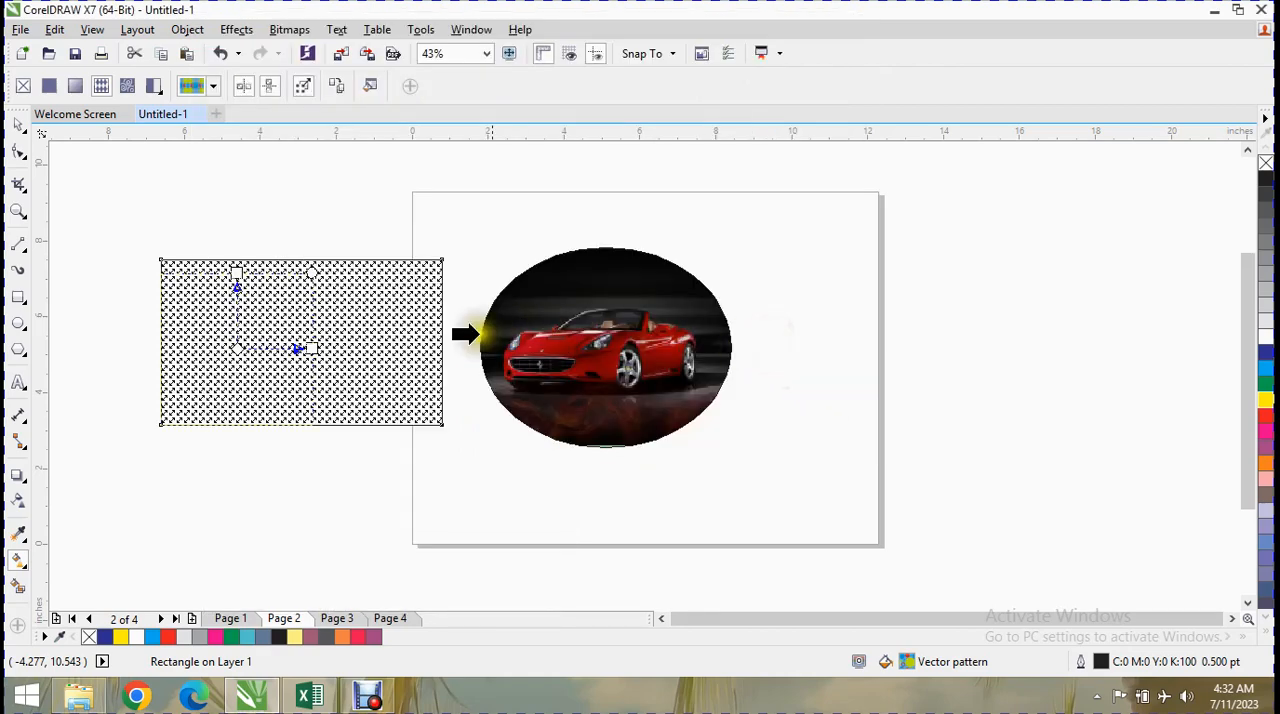
Try to copy the car ellipse's fill to the rectangle, and turn off the pattern's horizontal tile mirroring.
click(551, 330)
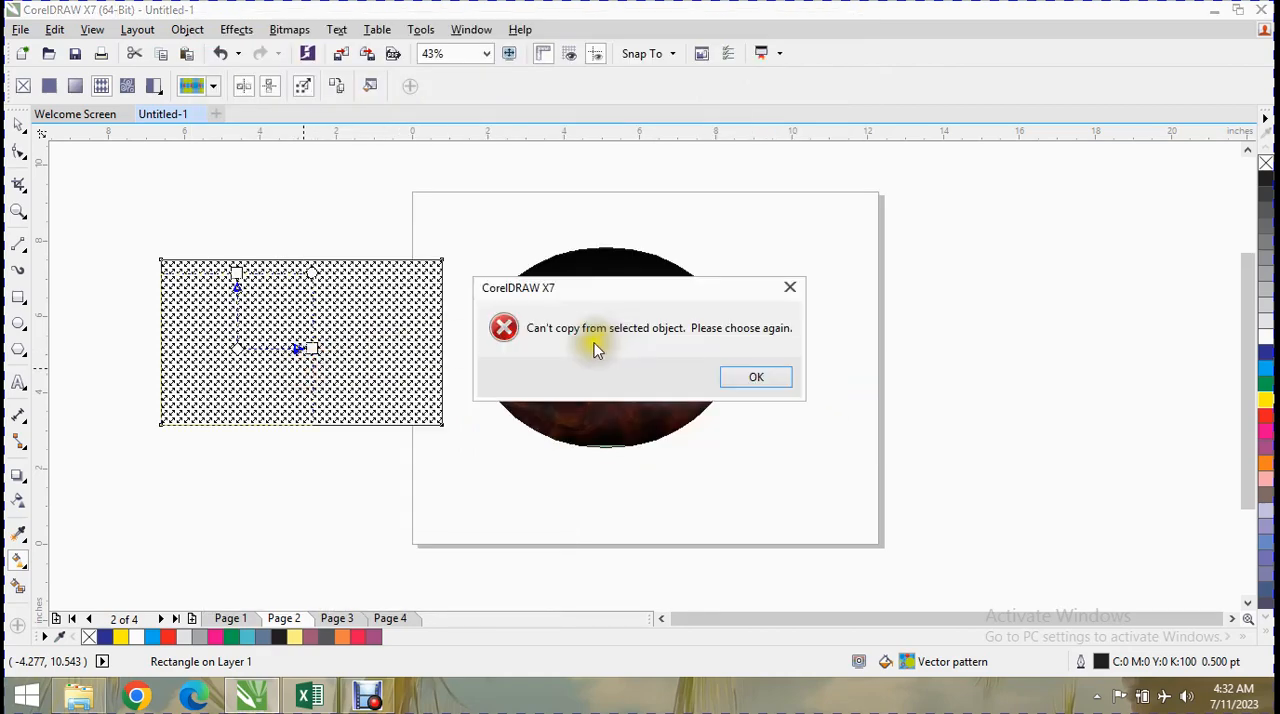
click(748, 374)
click(237, 87)
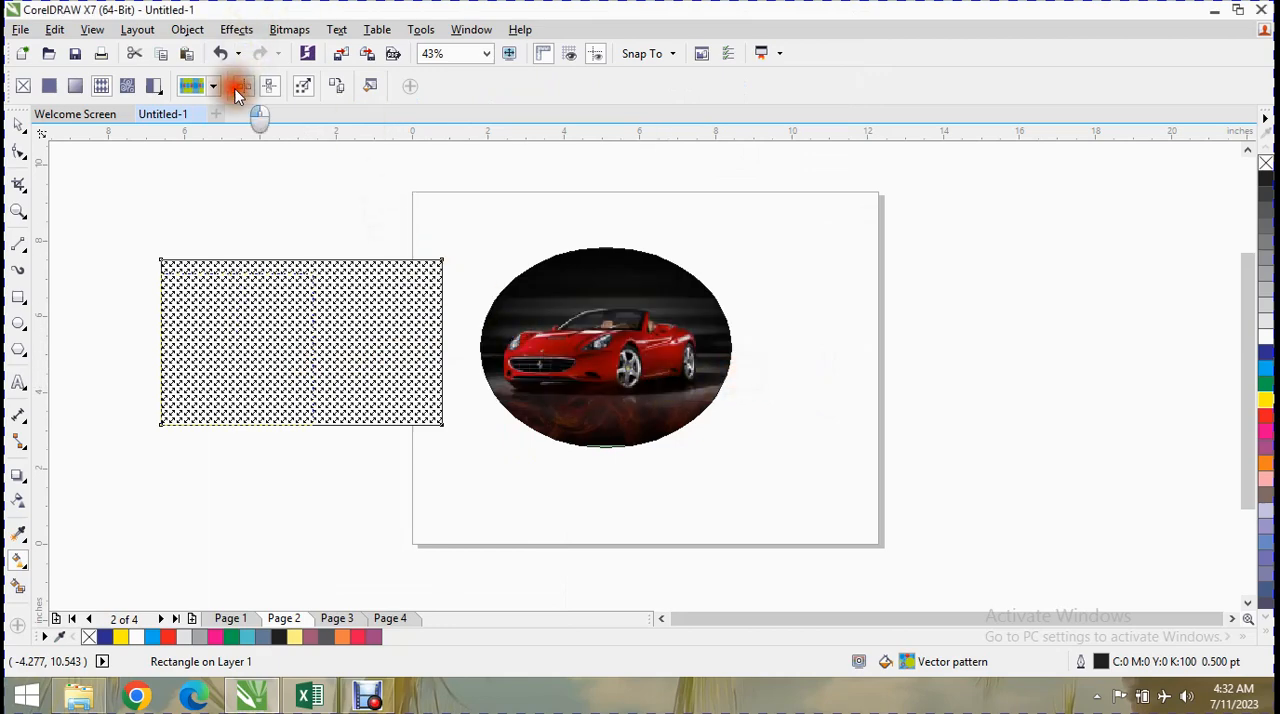
click(368, 86)
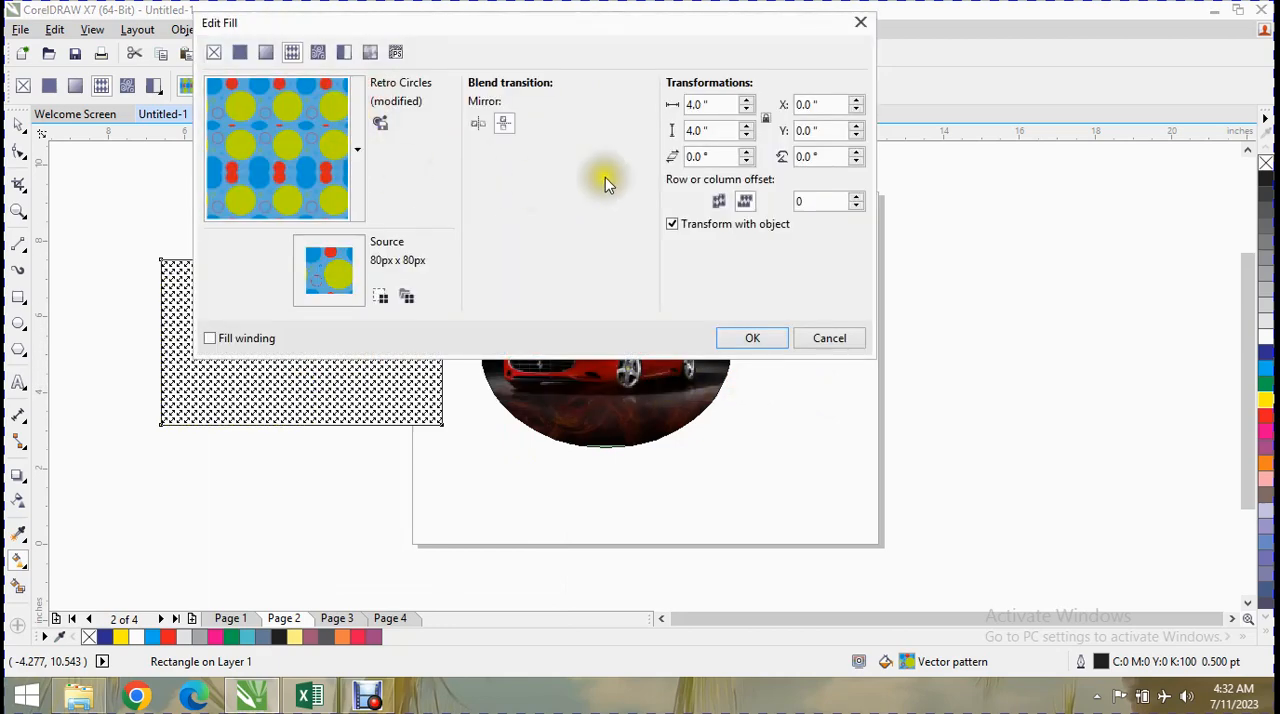
click(812, 338)
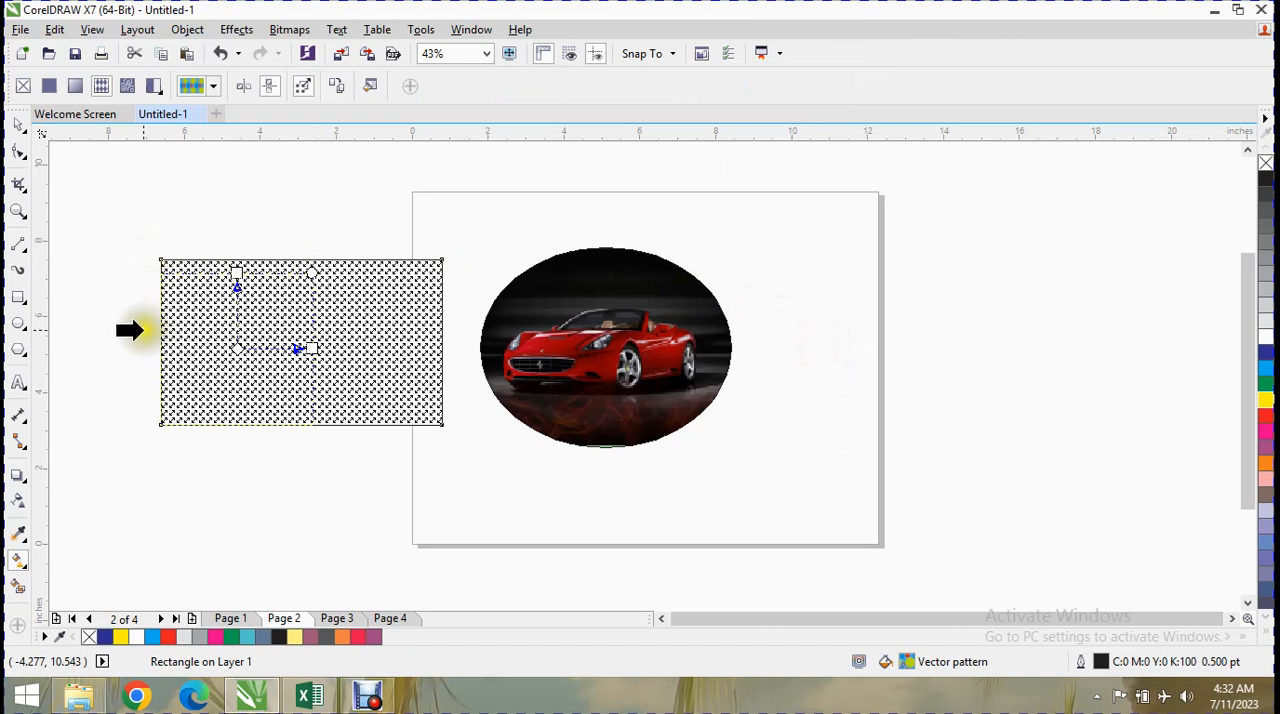
Apply a 2 × 2 mesh fill to the patterned rectangle and pull the middle node of its lower edge upward.
click(22, 568)
click(24, 574)
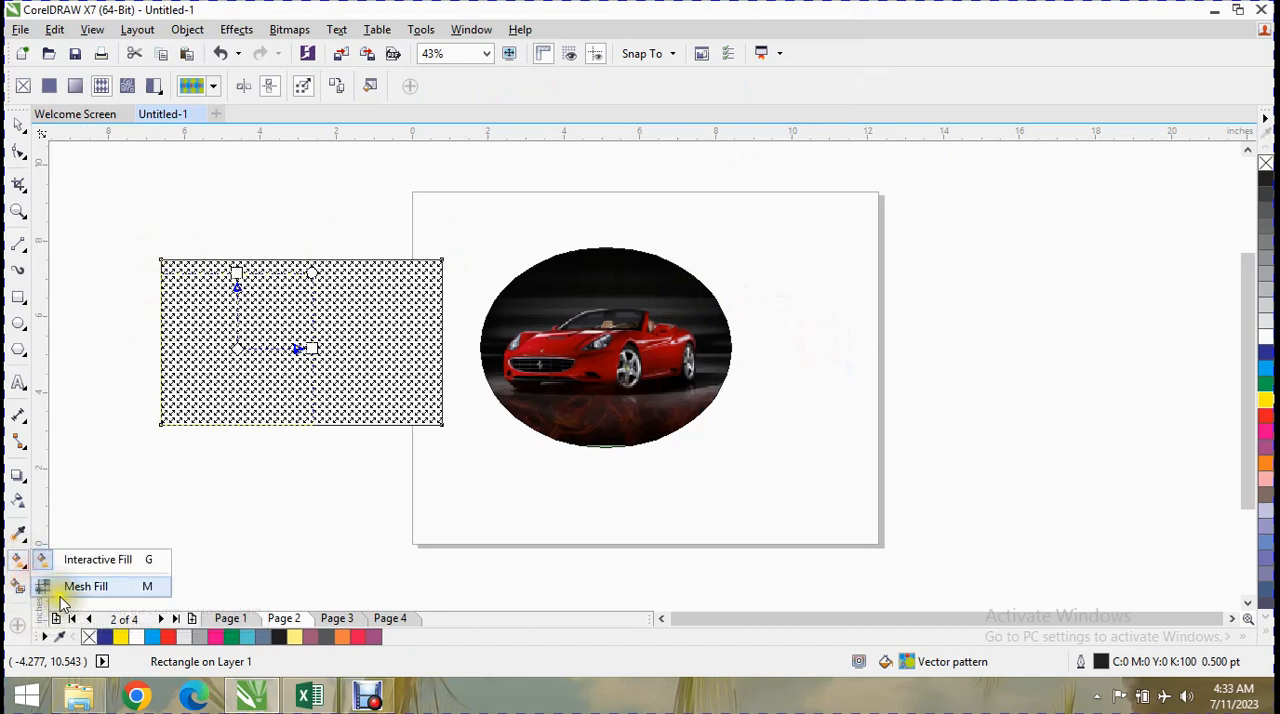
click(42, 588)
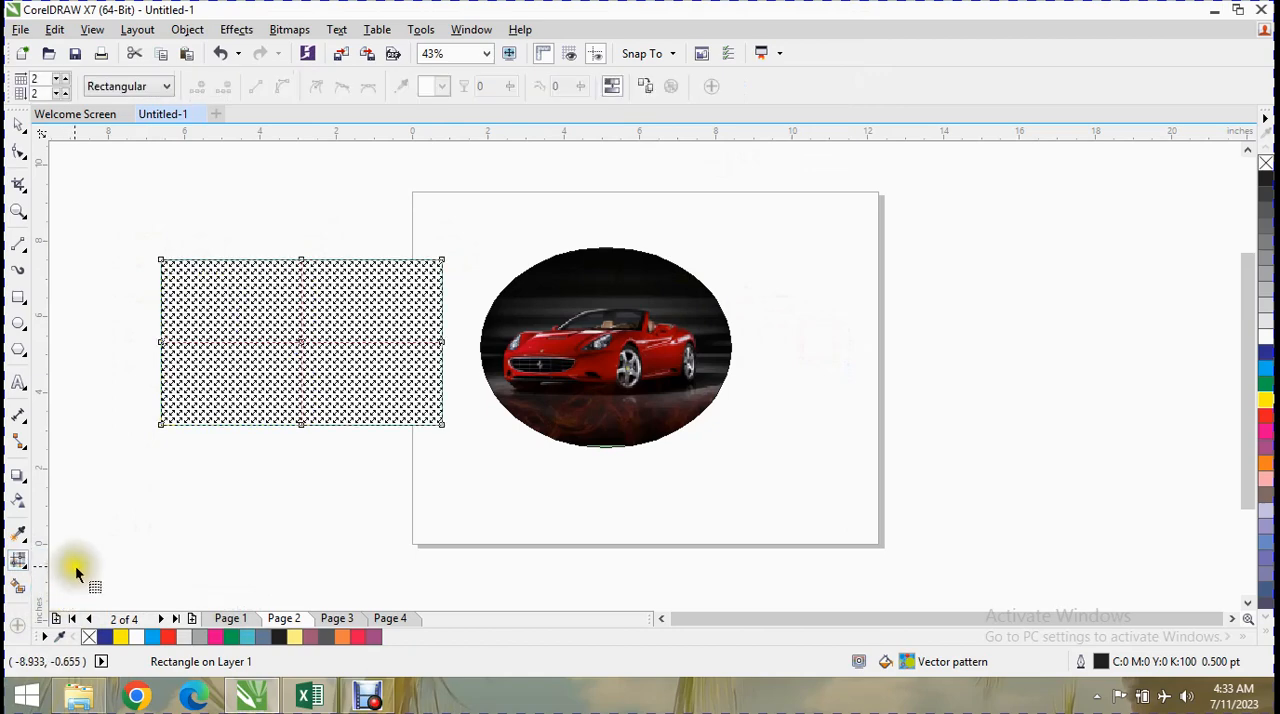
mouse_move(299, 425)
mouse_down()
mouse_move(297, 366)
mouse_move(297, 405)
mouse_up()
drag(301, 341, 274, 333)
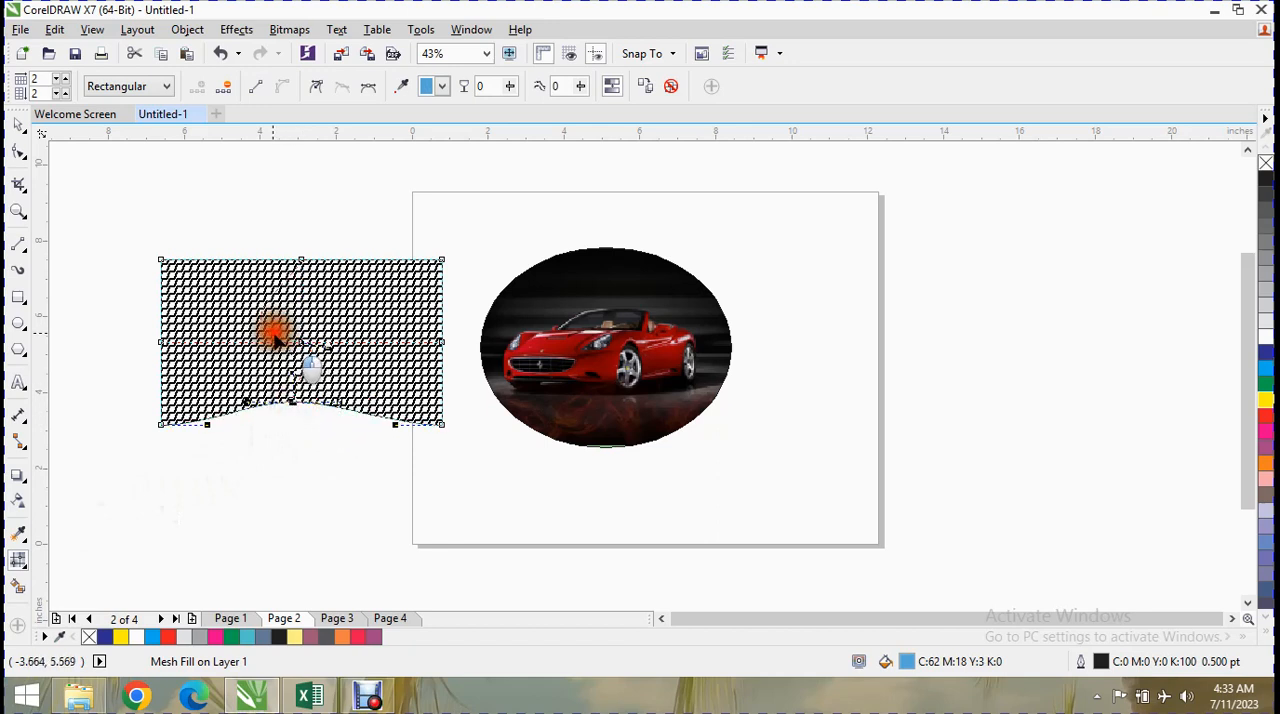
click(219, 376)
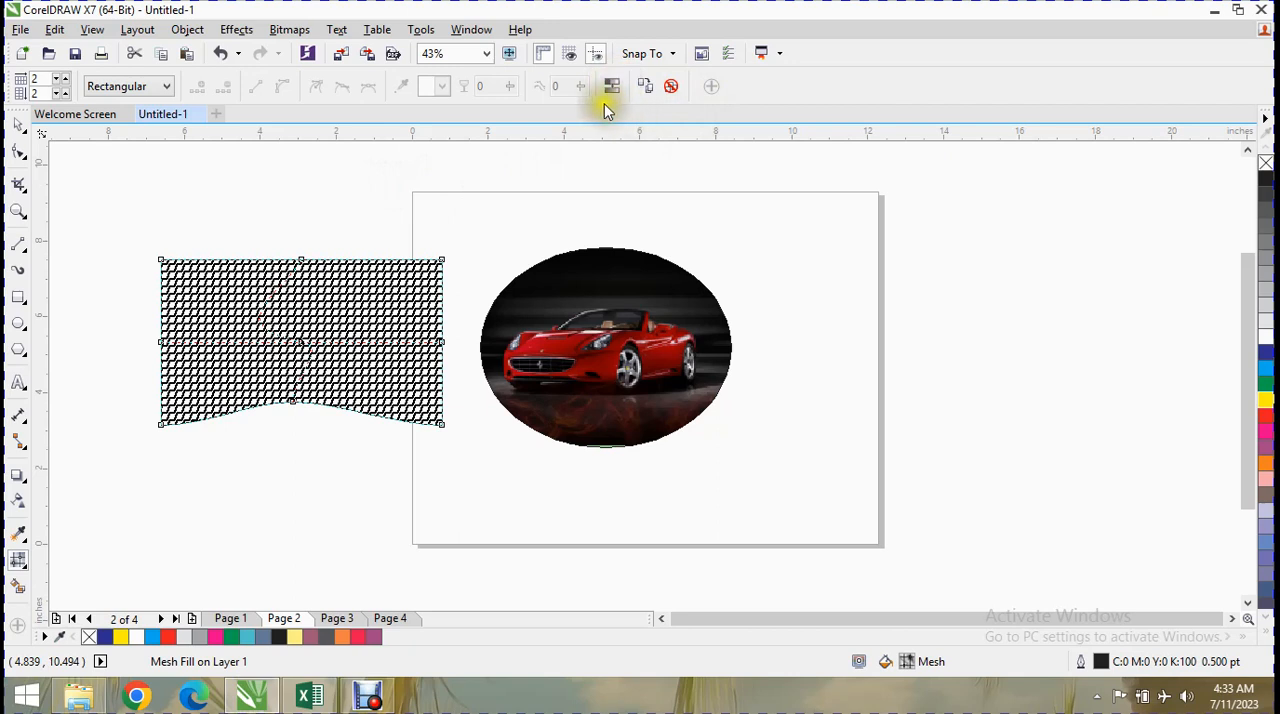
Draw a second rectangle about 7.72 × 4.17 in beyond the page's right edge, mesh-fill it and shift its centre node up and right.
click(18, 297)
drag(802, 178, 1096, 337)
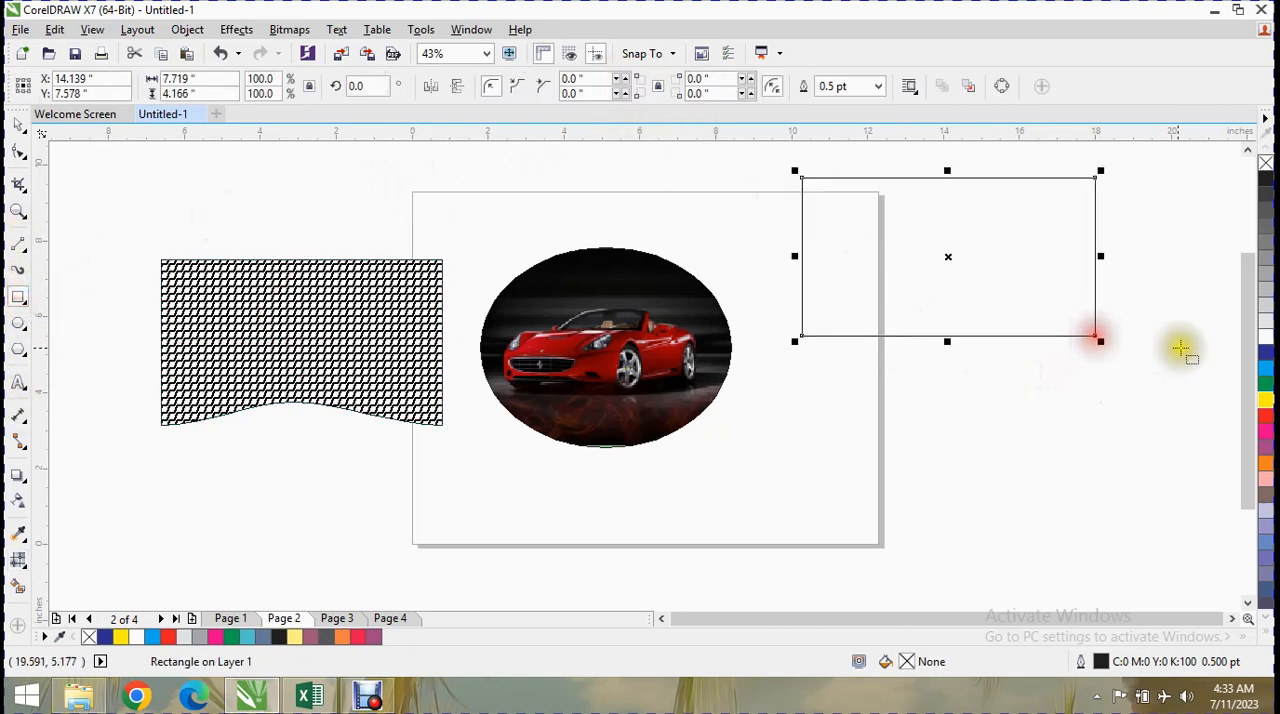
click(20, 564)
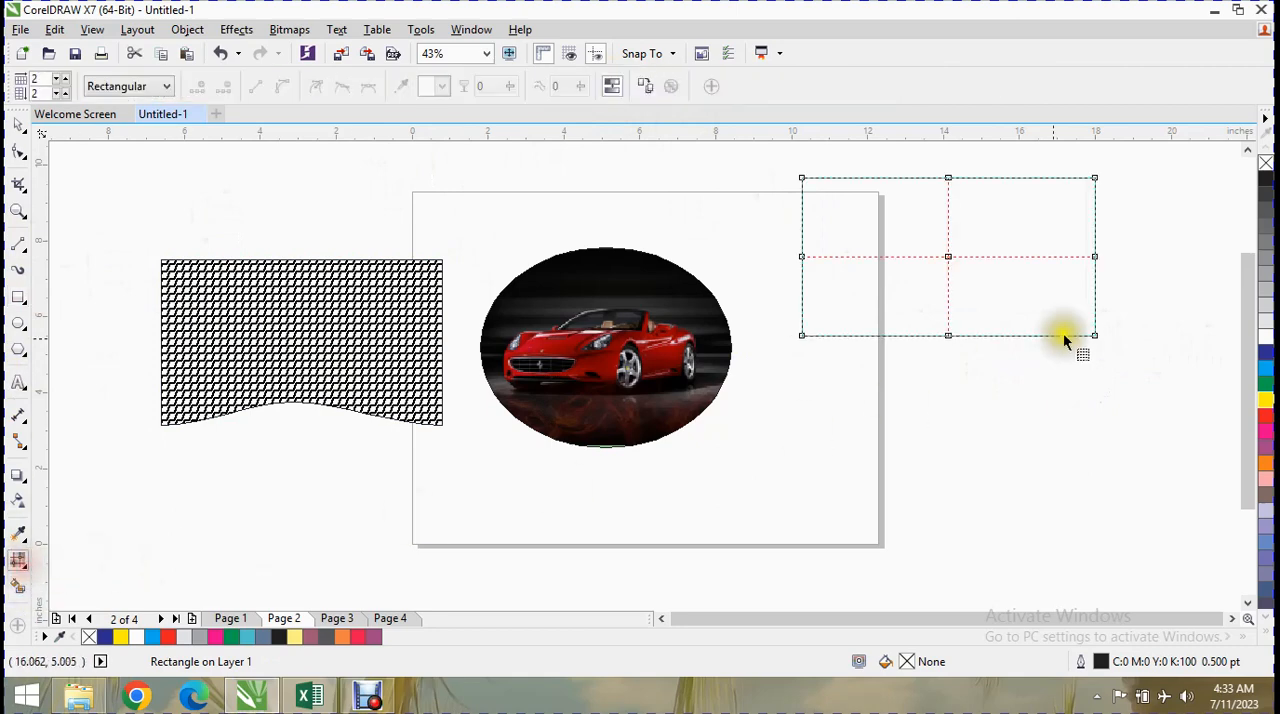
drag(948, 257, 977, 243)
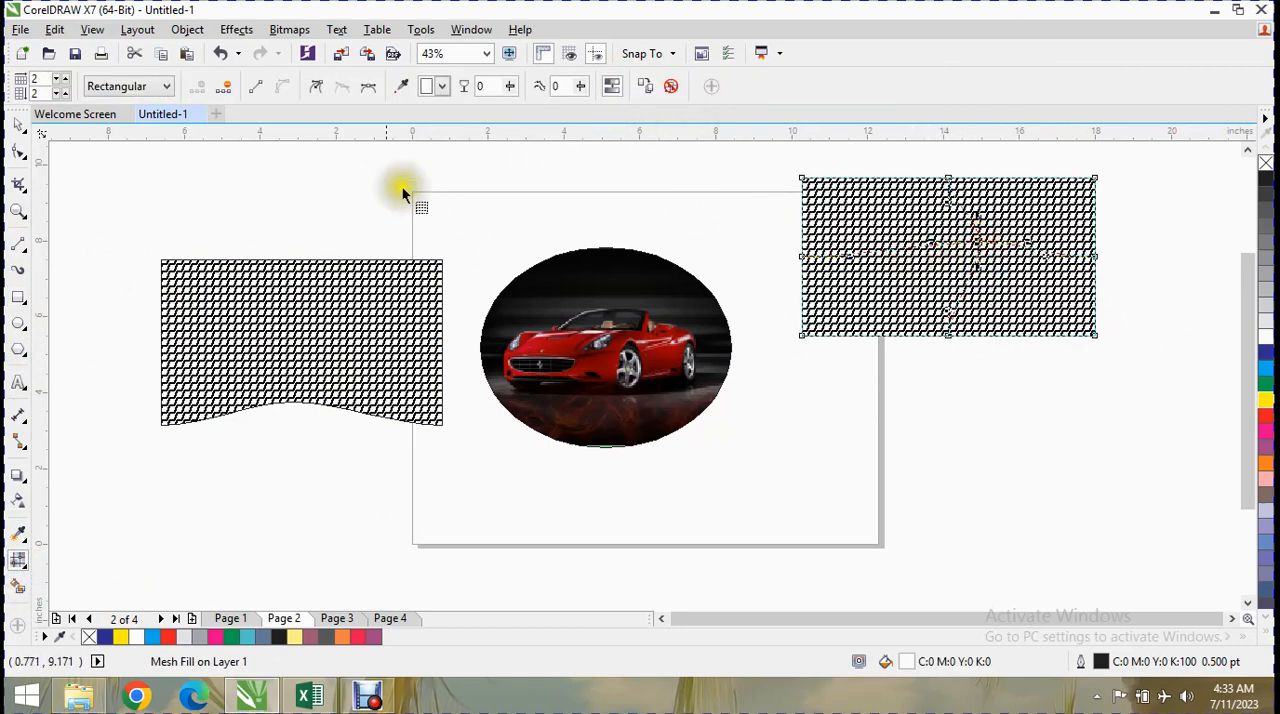
Recolour the centre node of the second rectangle's mesh and set the mesh selection mode to Freehand.
click(441, 87)
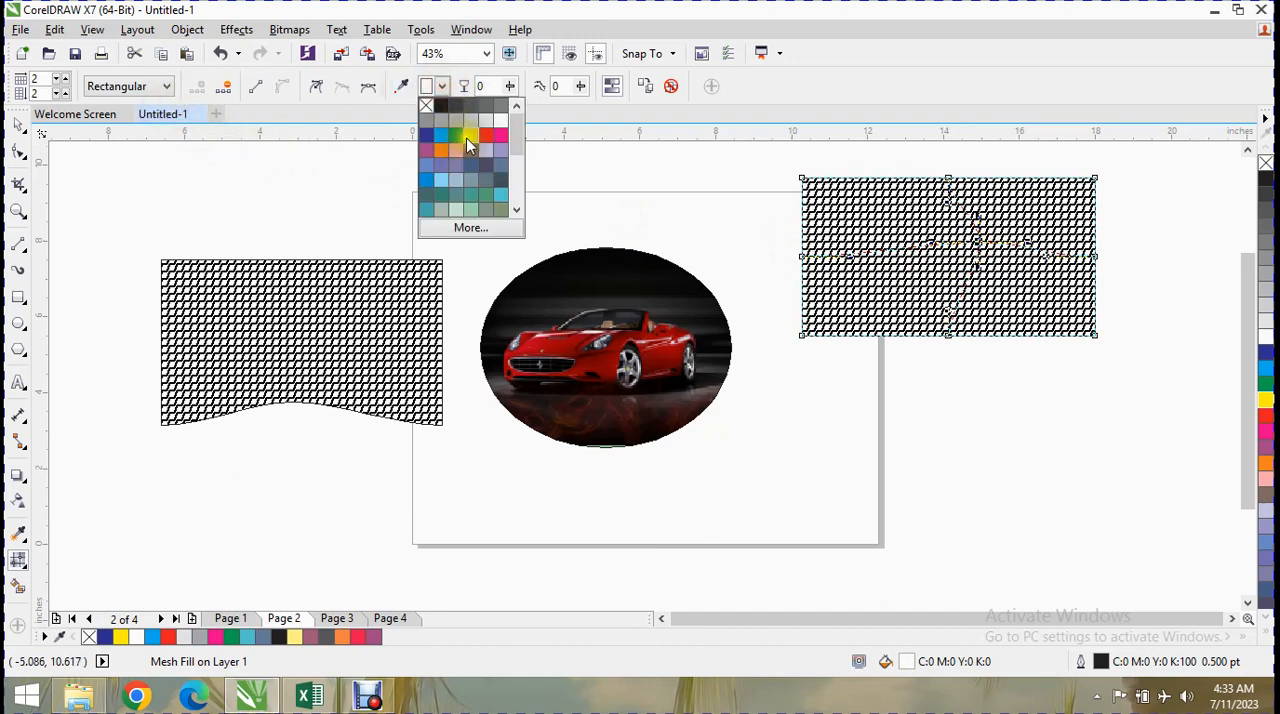
click(480, 137)
click(844, 270)
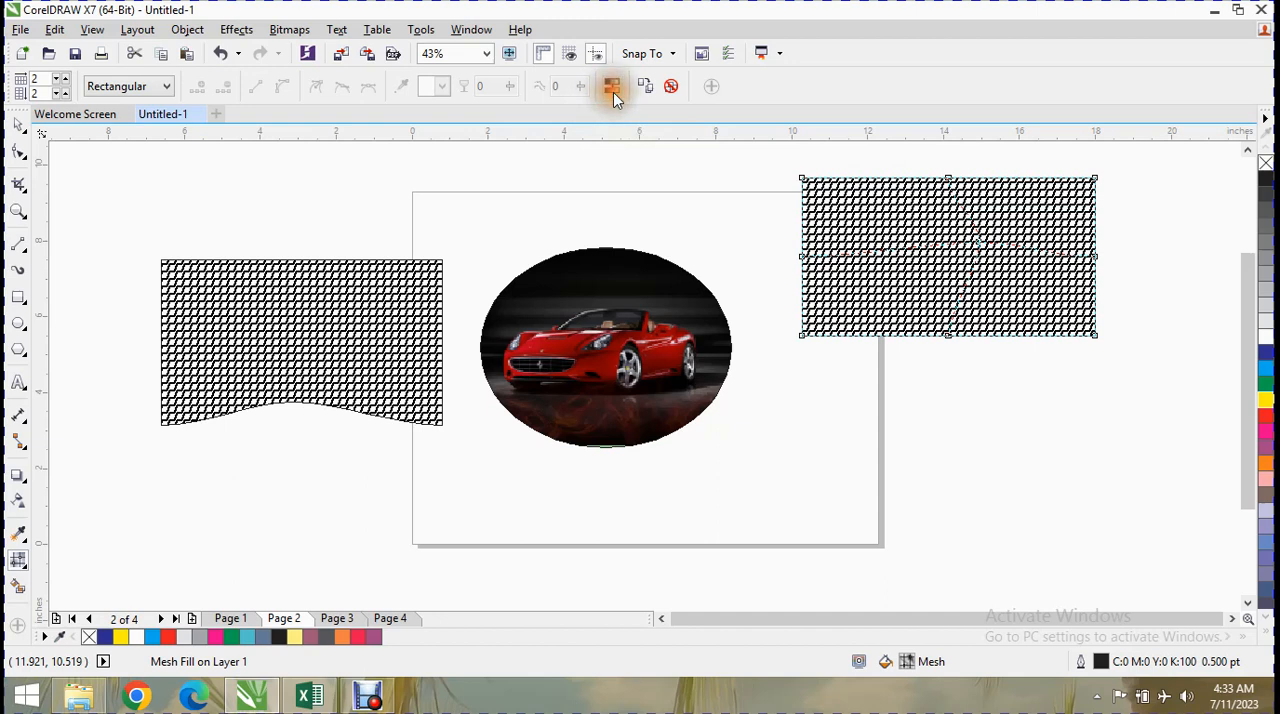
click(130, 86)
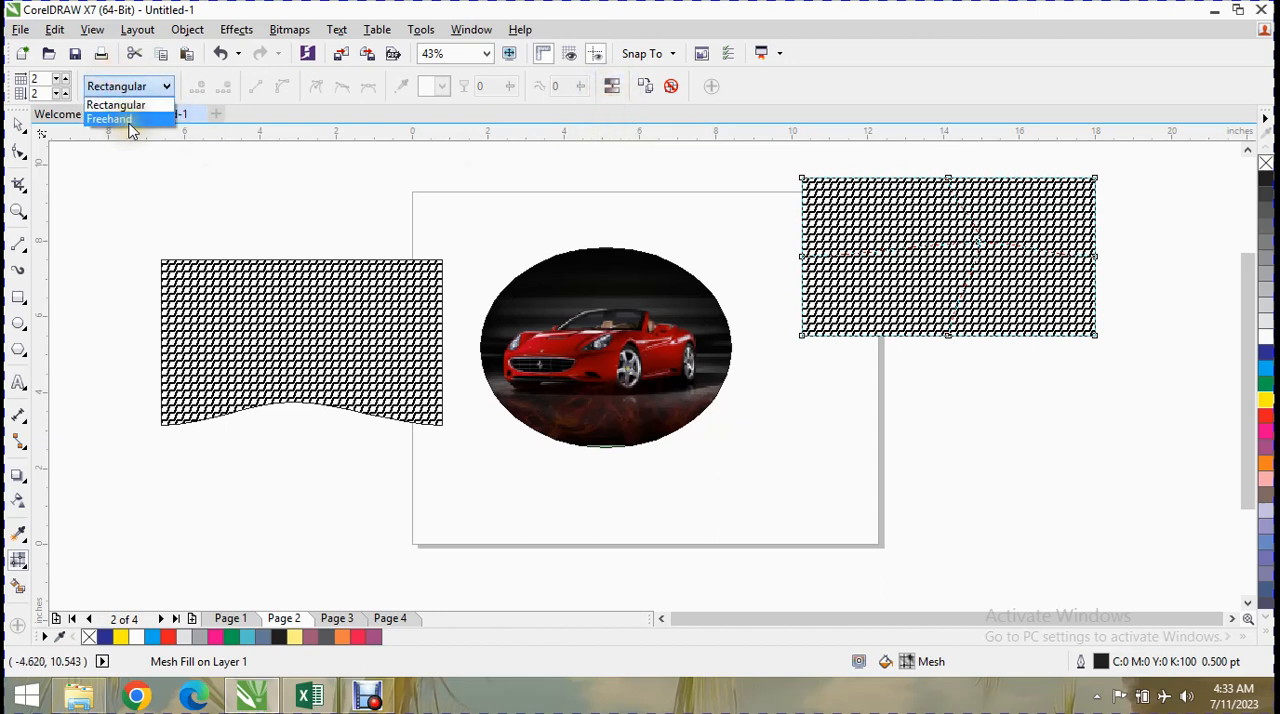
click(129, 121)
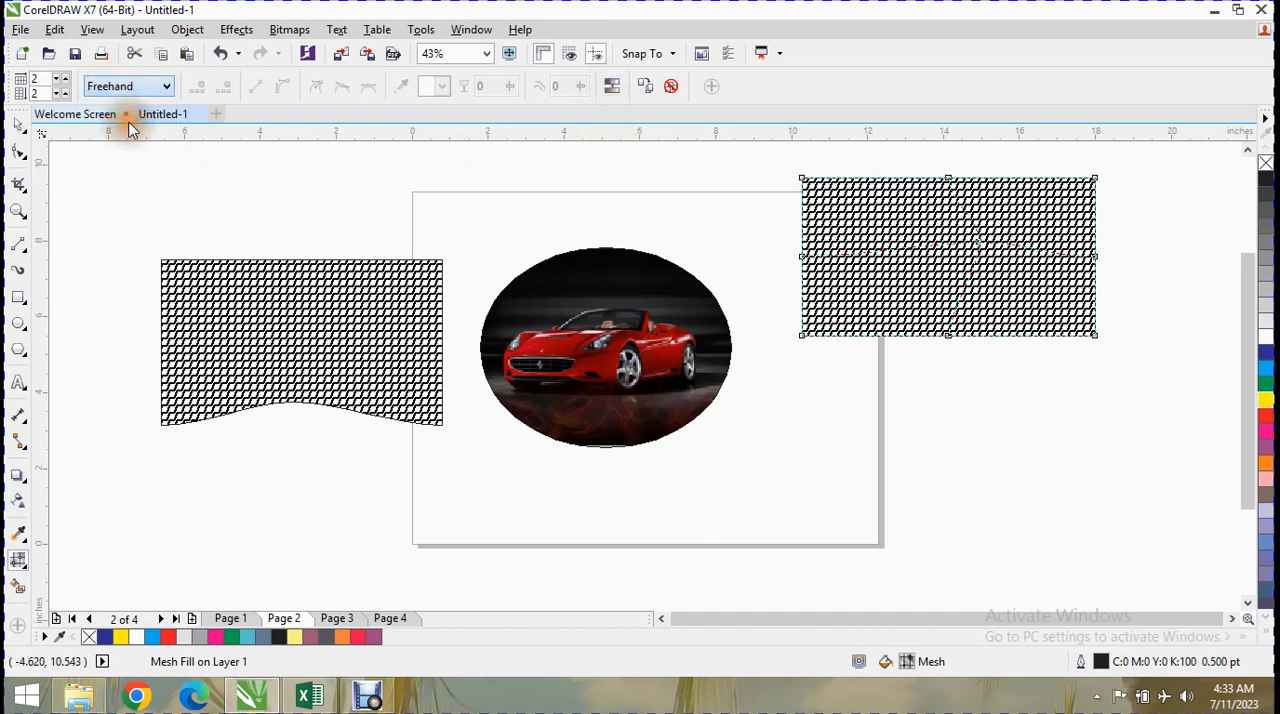
Increase the second rectangle's mesh to 11 columns and recolour a patch in its upper half to C20 M80 Y0 K20.
click(66, 79)
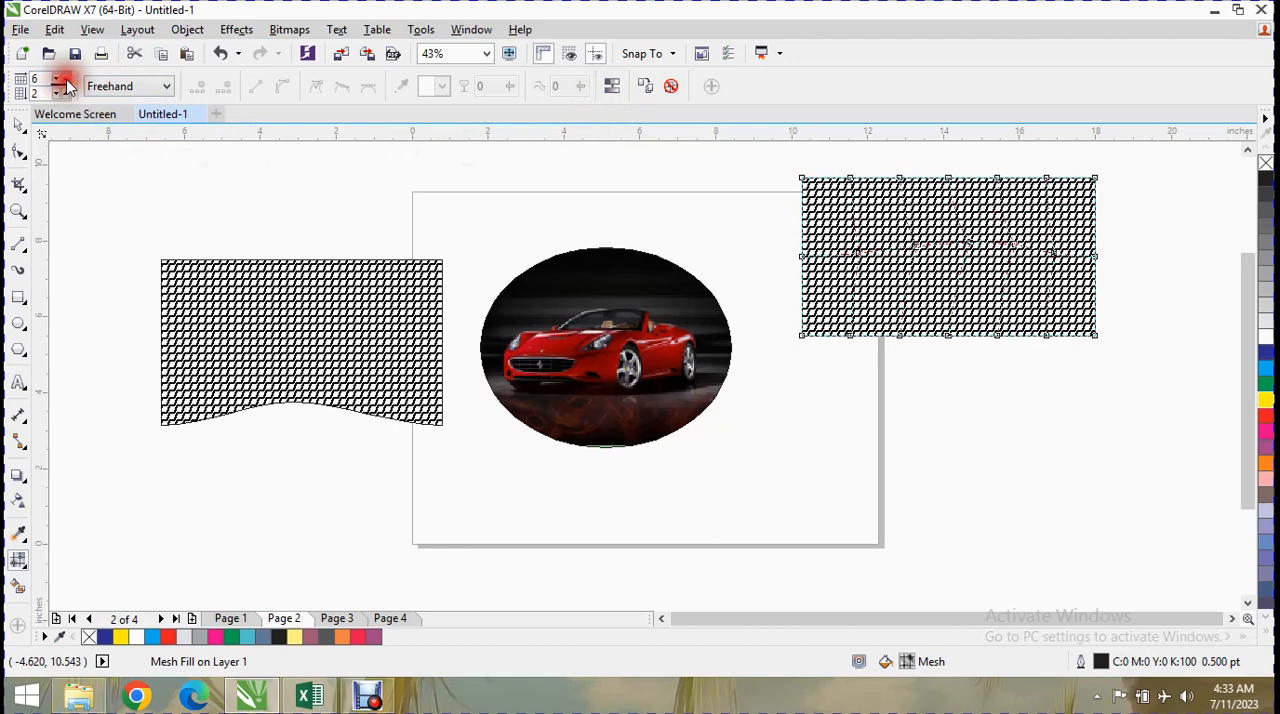
click(903, 211)
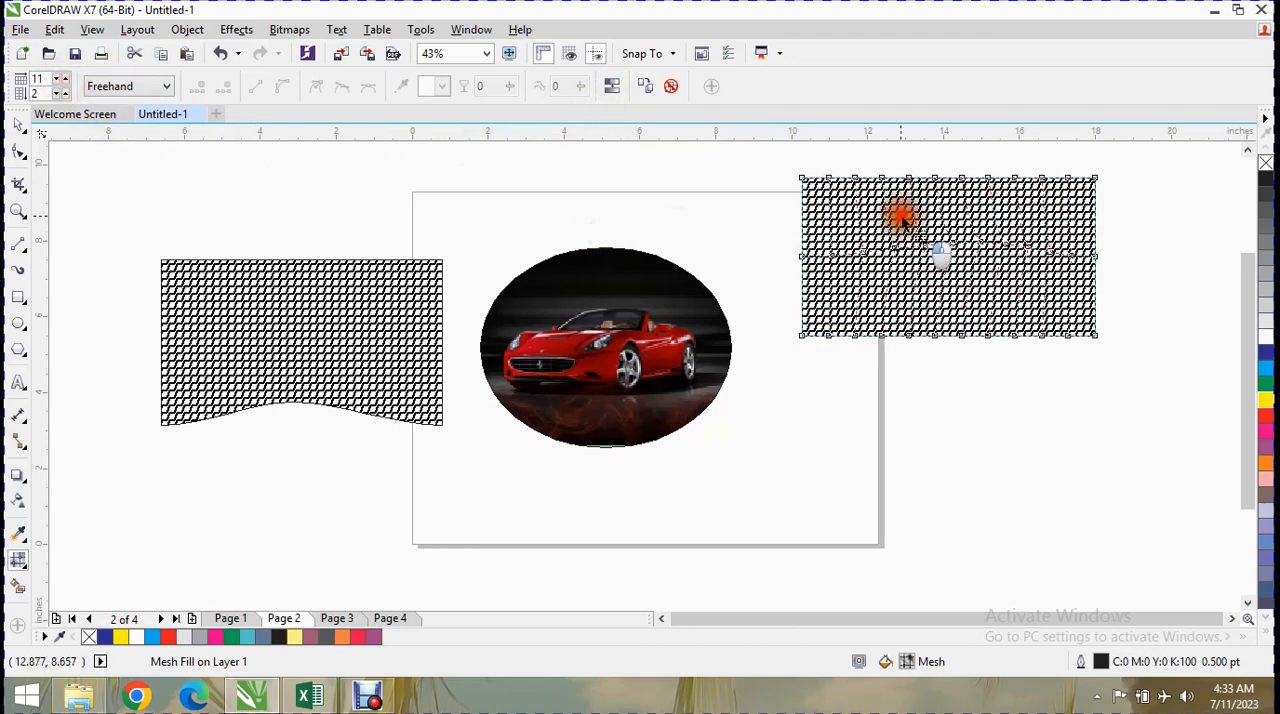
click(920, 214)
click(1266, 450)
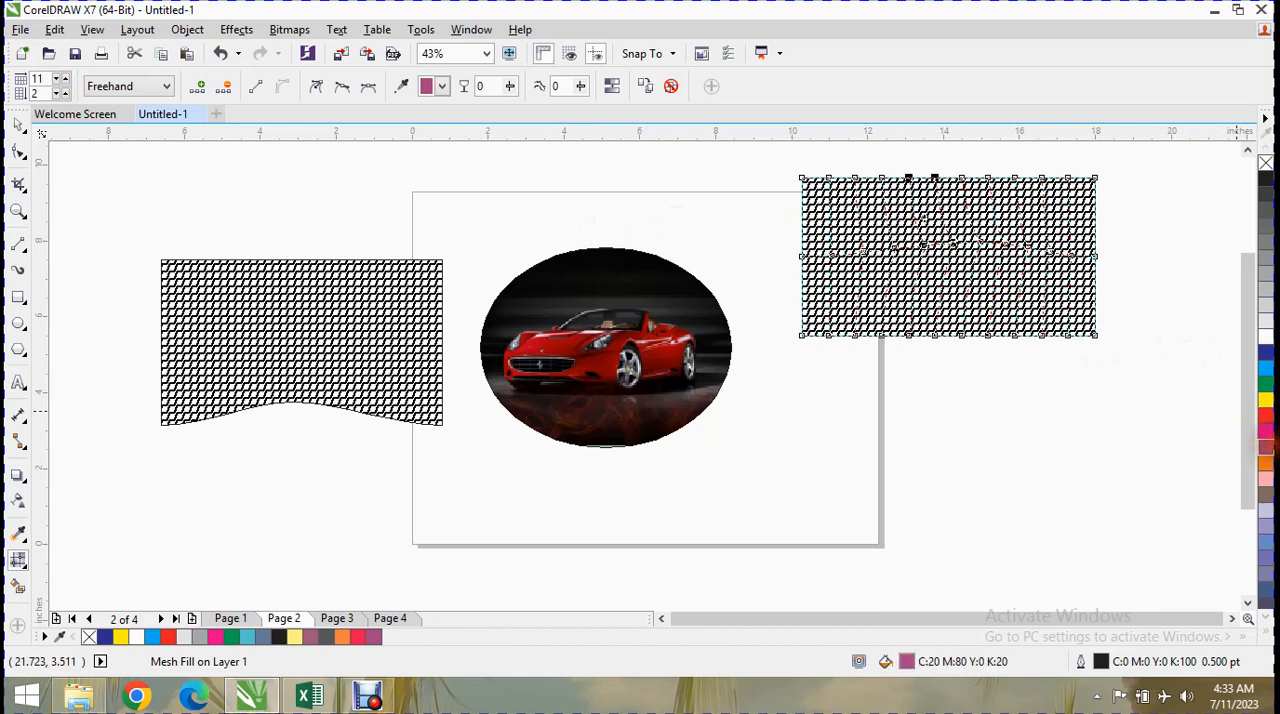
Recolour the neighbouring patch along the mesh's upper edge, trying palette colours including red and ending on yellow.
click(966, 229)
click(1266, 462)
click(1267, 418)
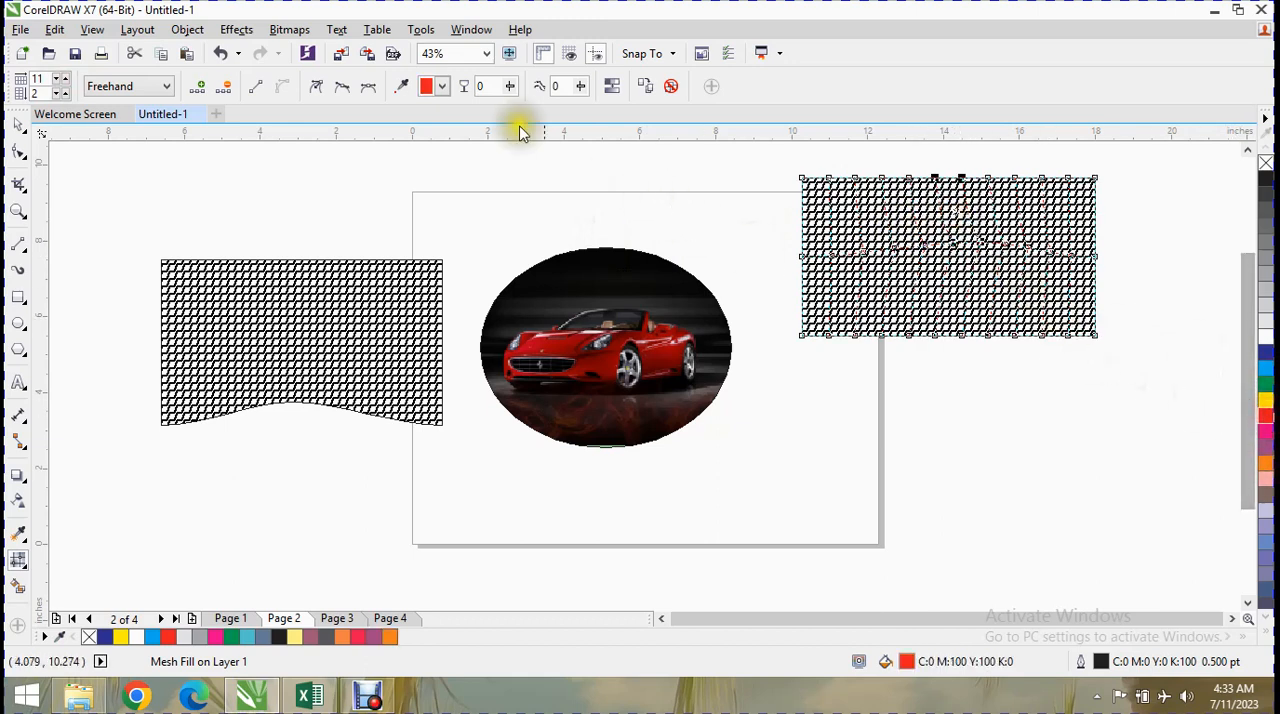
click(441, 86)
click(476, 141)
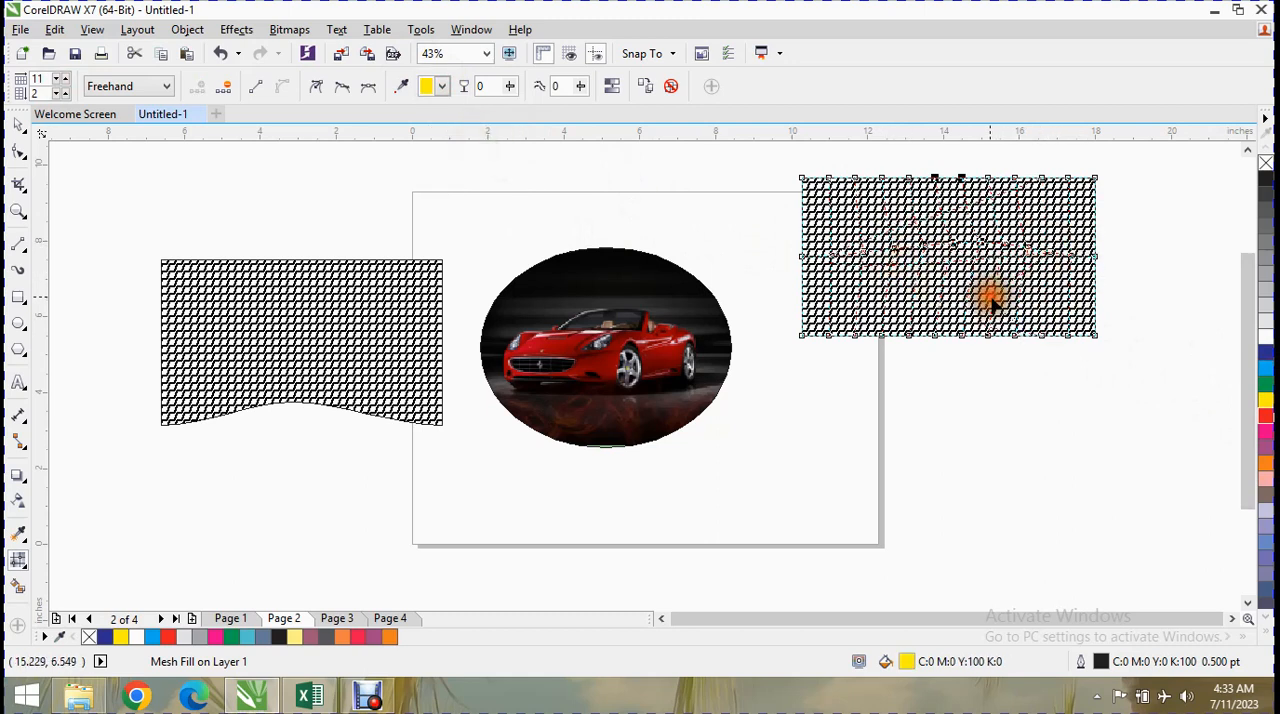
Pull the mesh's lower-right corner node inward and set its transparency to 100.
drag(1095, 337, 1003, 313)
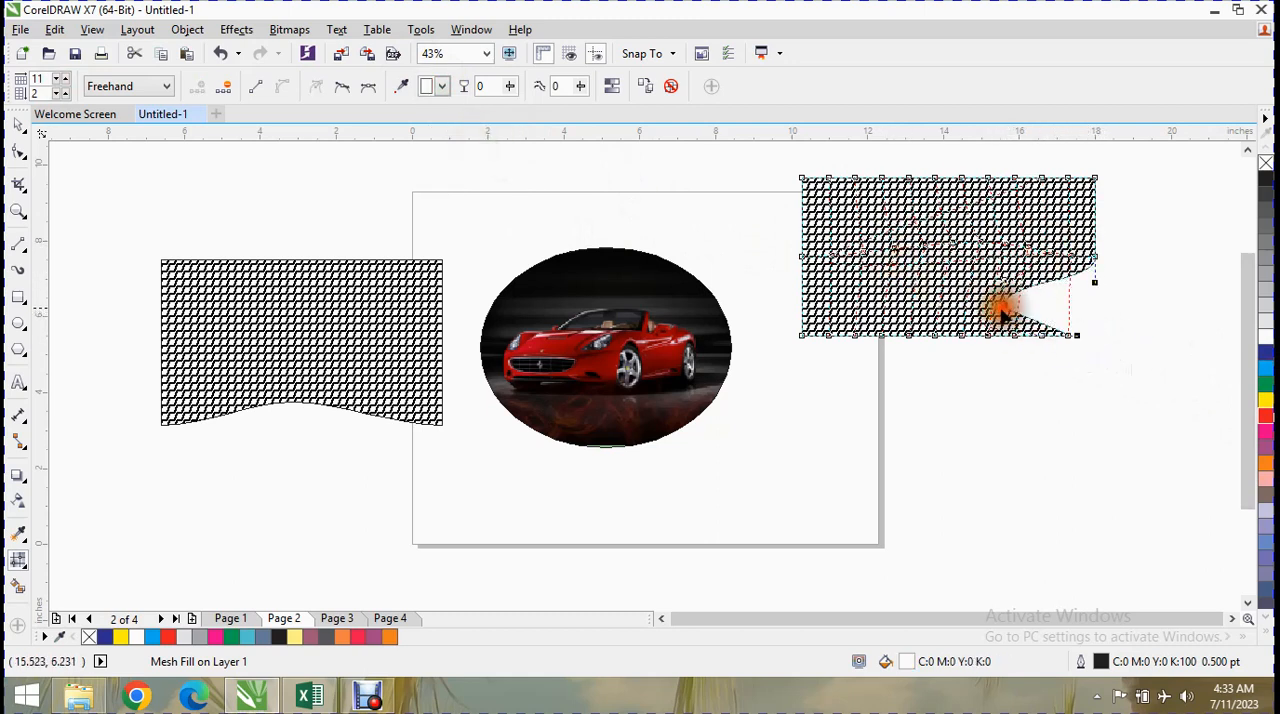
click(512, 88)
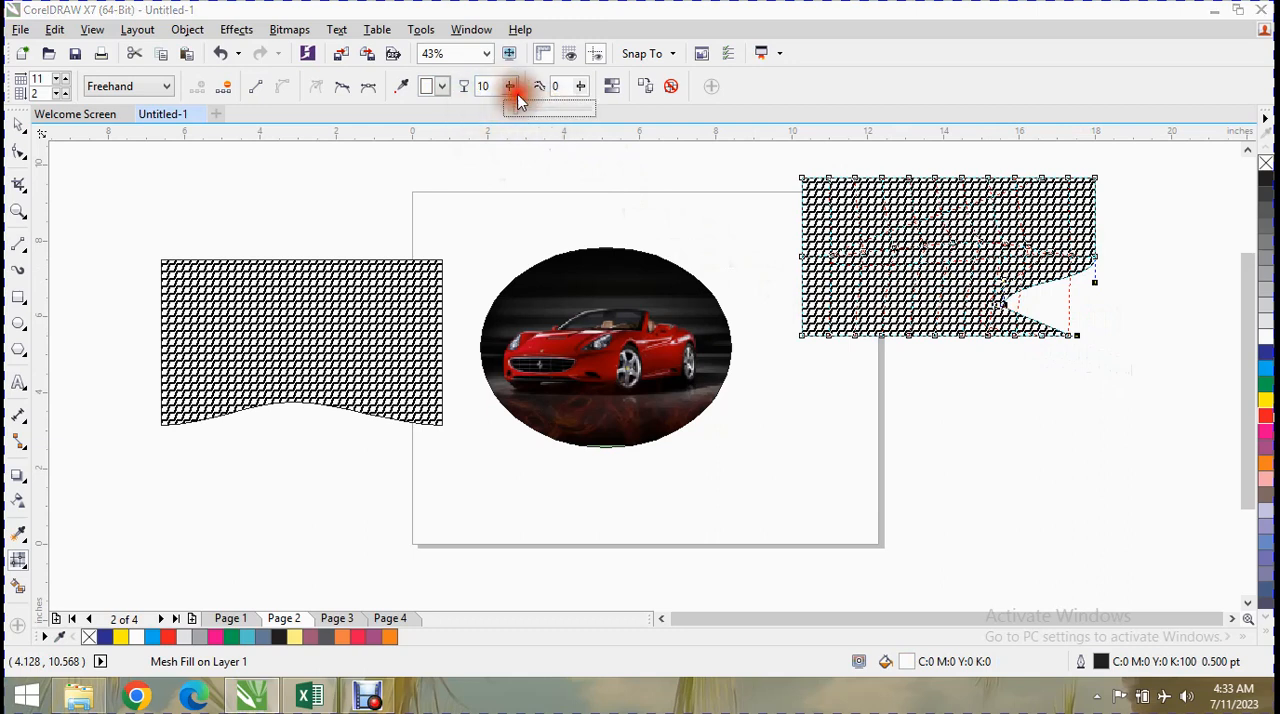
drag(517, 116, 576, 114)
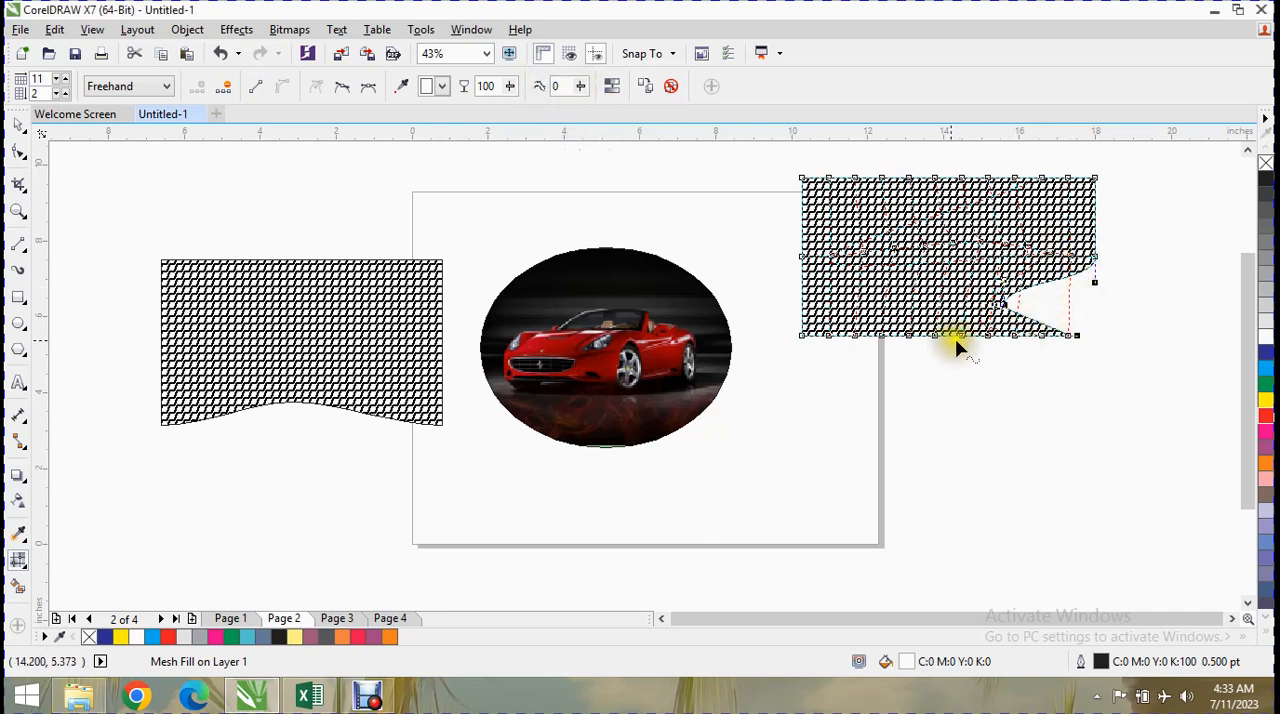
Pull several nodes on the mesh's lower edge up into the shape to form notches.
drag(967, 342, 958, 287)
click(920, 338)
drag(920, 338, 856, 279)
drag(826, 340, 853, 308)
Shift an interior mesh node leftward and pull several upper-edge nodes down into the shape to form notches.
drag(966, 230, 890, 242)
drag(854, 180, 872, 216)
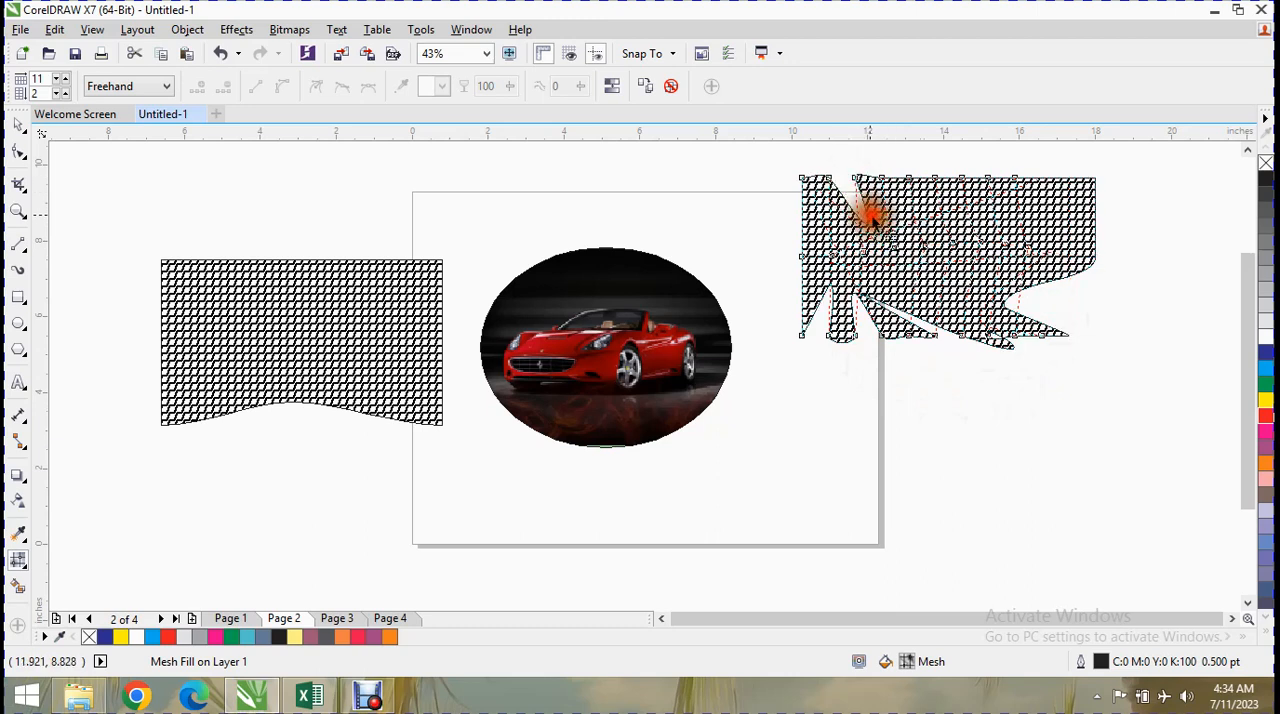
drag(828, 180, 822, 214)
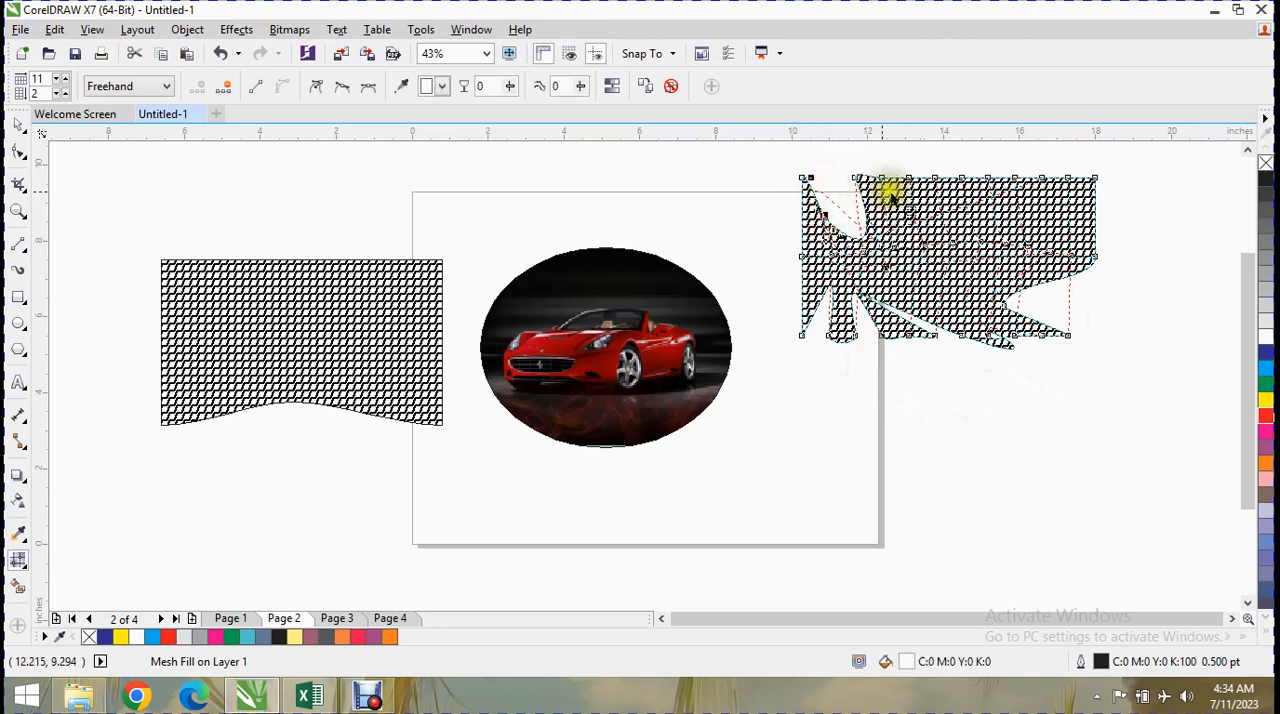
drag(963, 180, 978, 230)
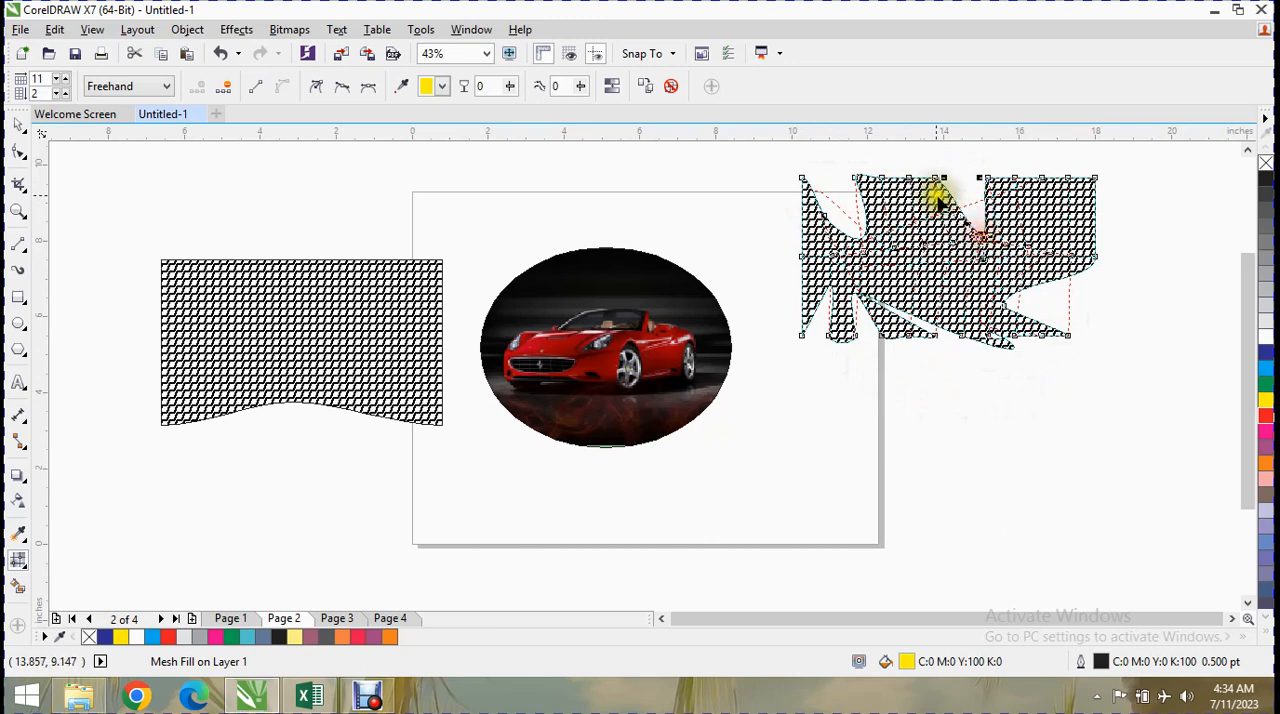
drag(906, 183, 913, 218)
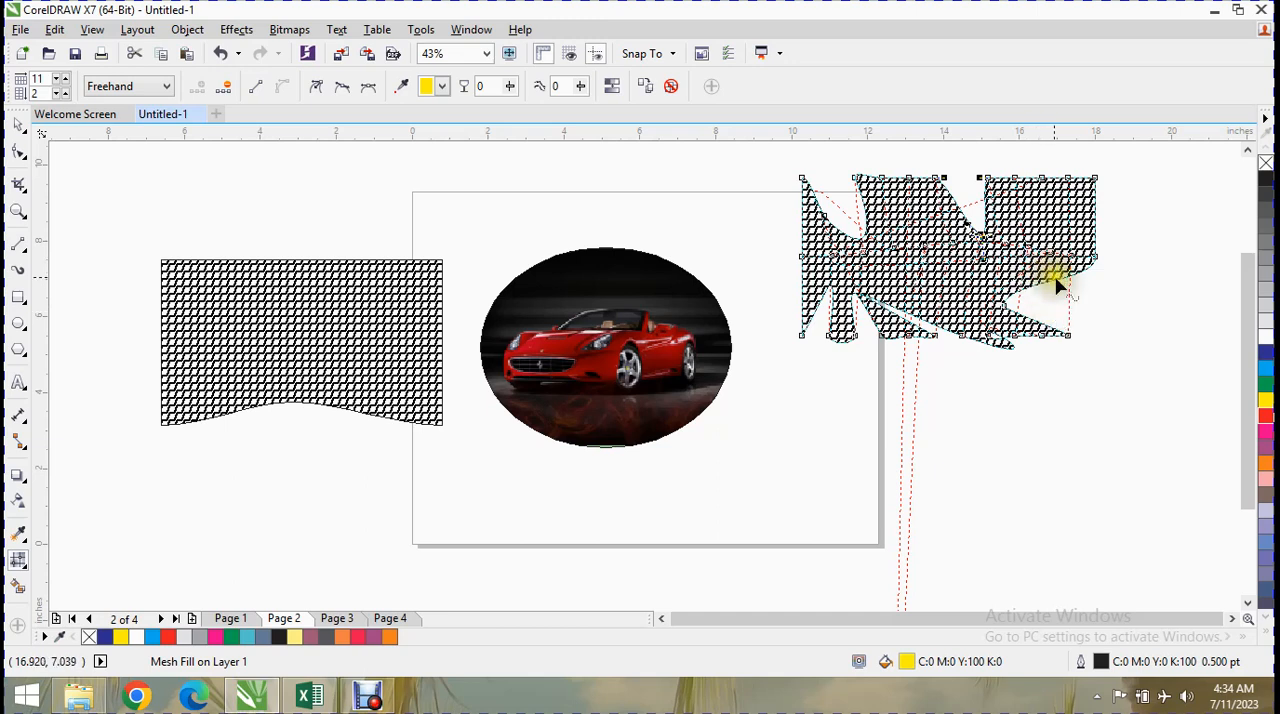
Reapply yellow to the selected mesh node and toggle smooth mesh colour.
click(442, 87)
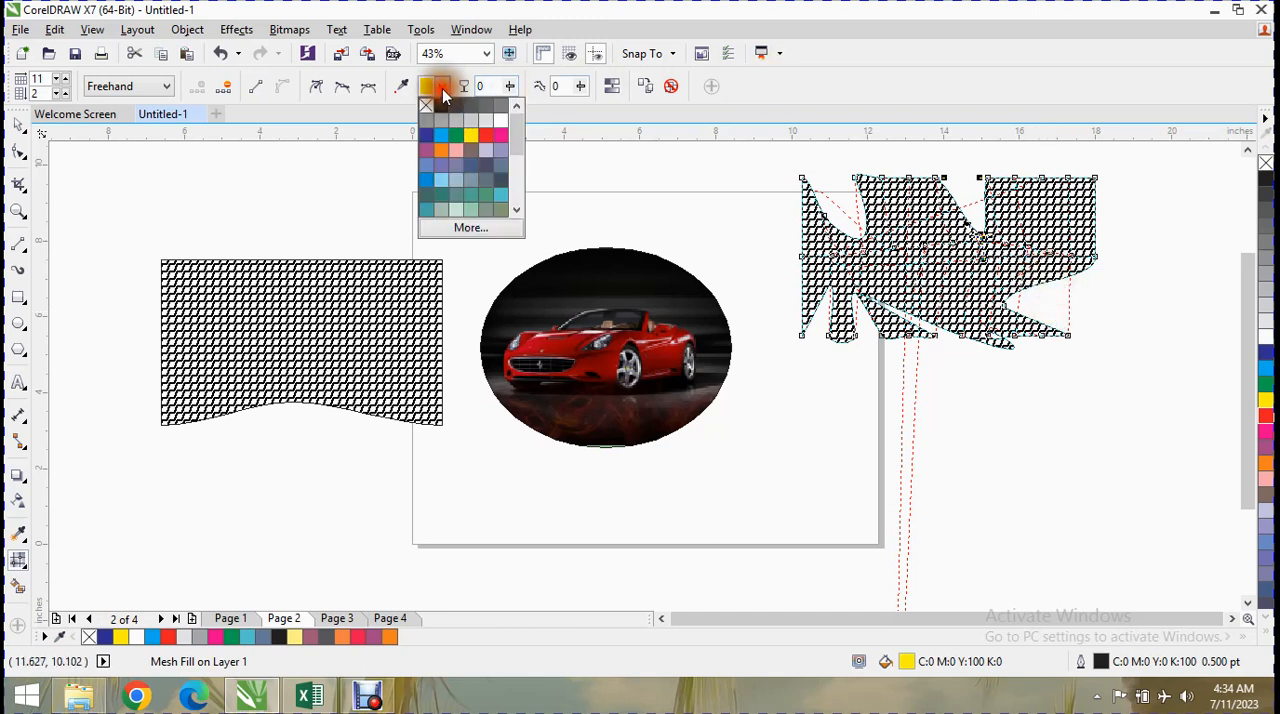
click(472, 142)
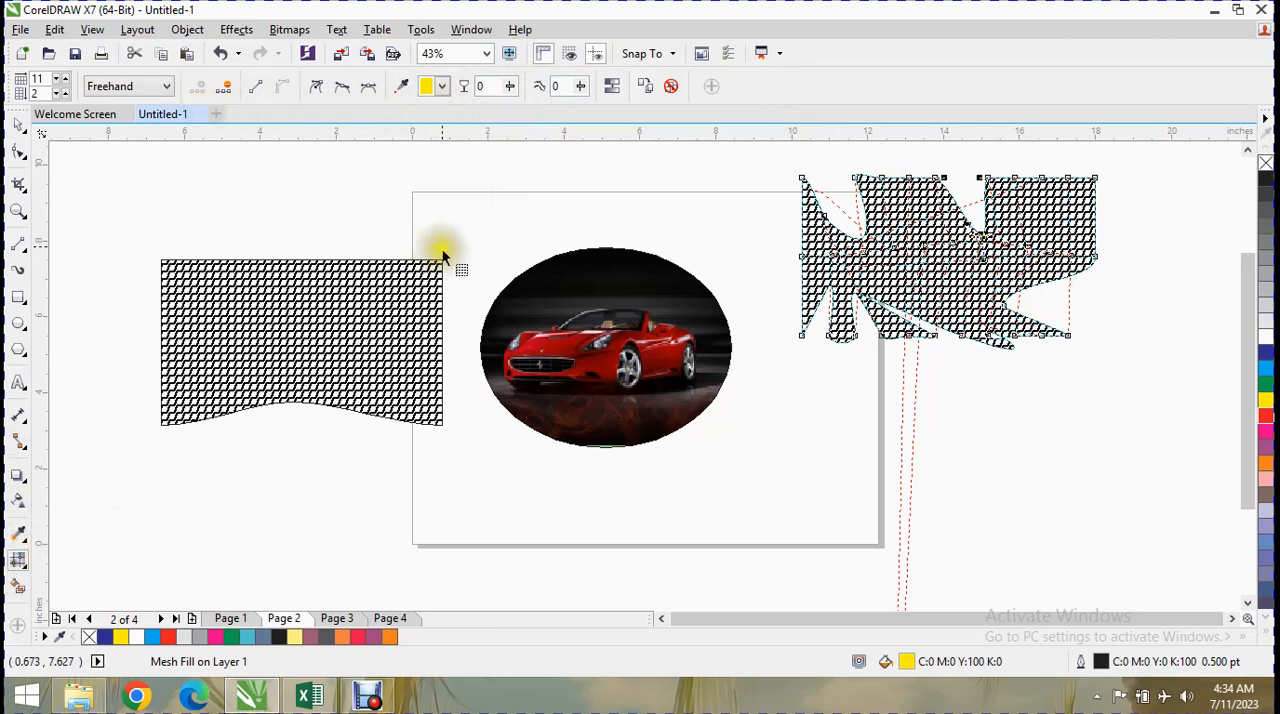
click(612, 86)
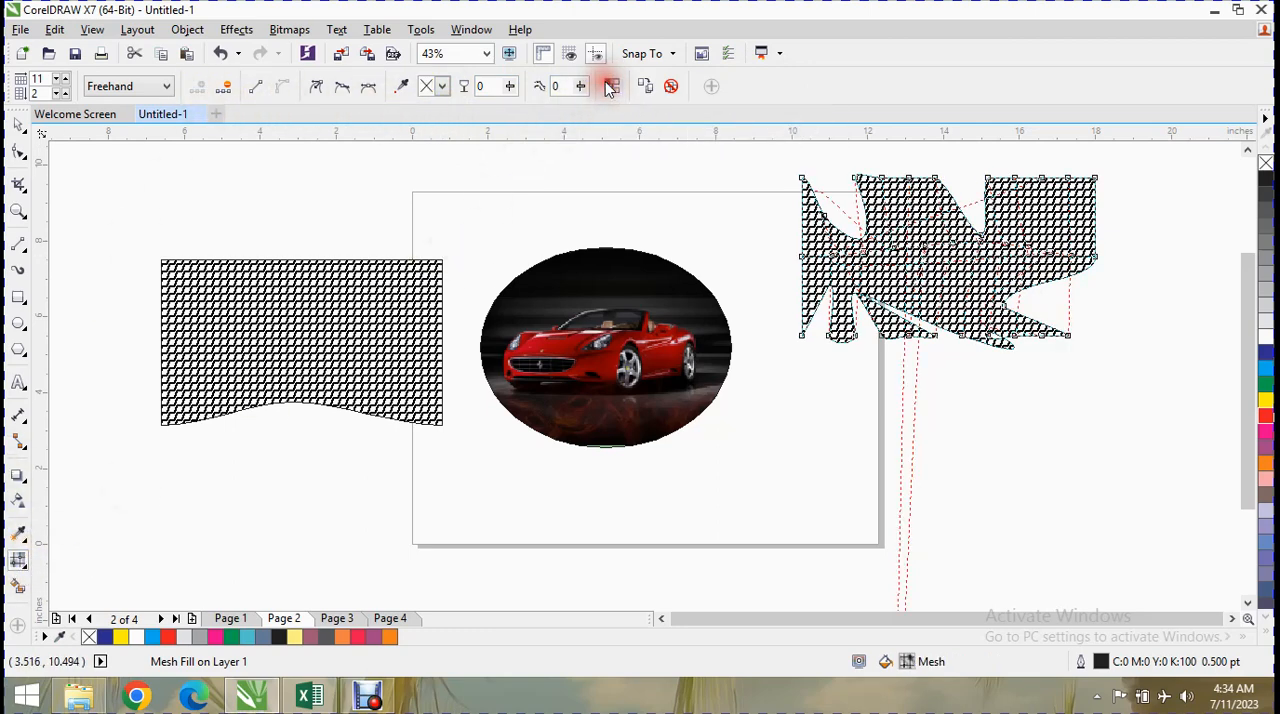
Add mesh intersections in the lower middle of the distorted shape, recolour the new nodes red and cyan, and adjust the mesh there.
click(967, 269)
double_click(951, 284)
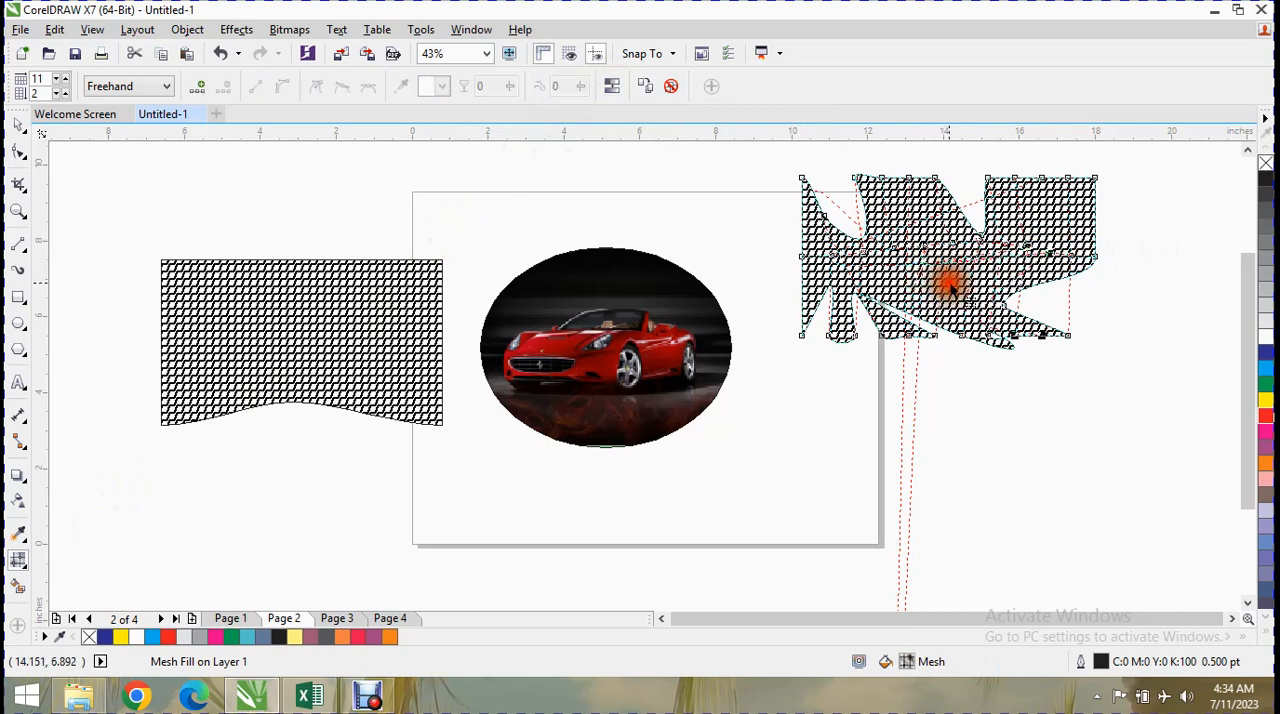
double_click(952, 286)
click(1266, 353)
click(1266, 415)
drag(947, 275, 1008, 324)
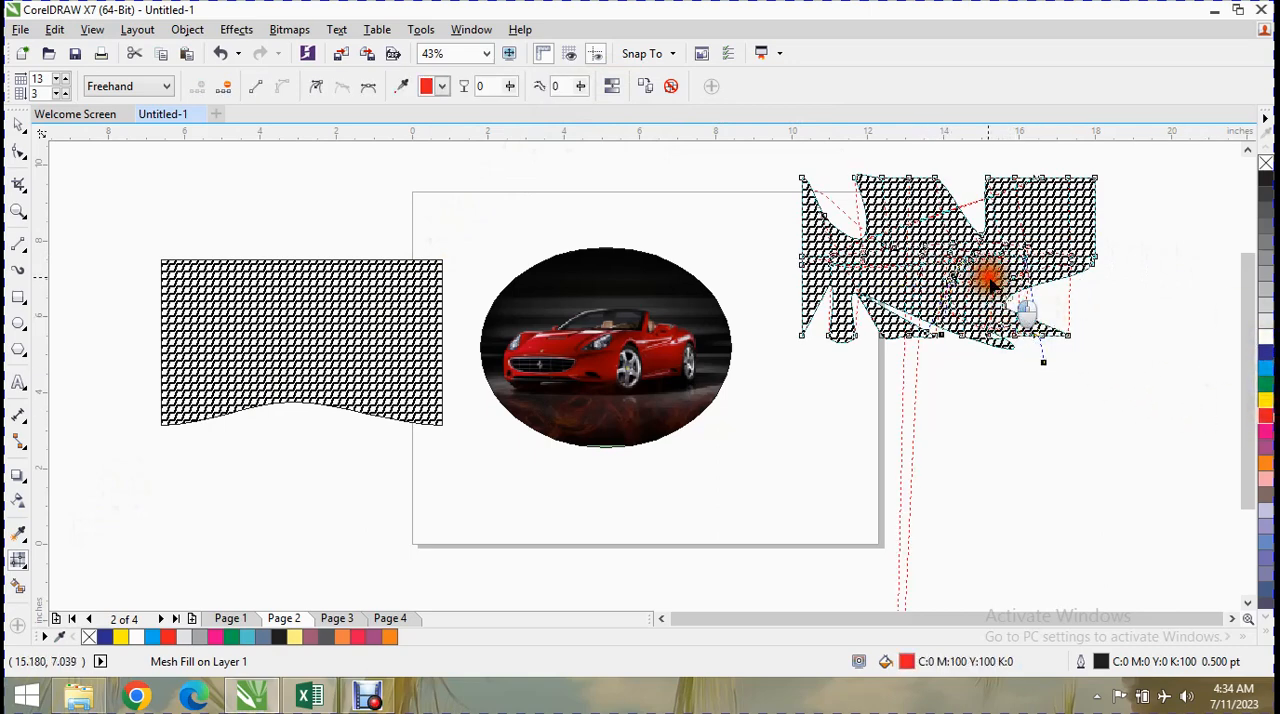
double_click(991, 279)
click(1264, 367)
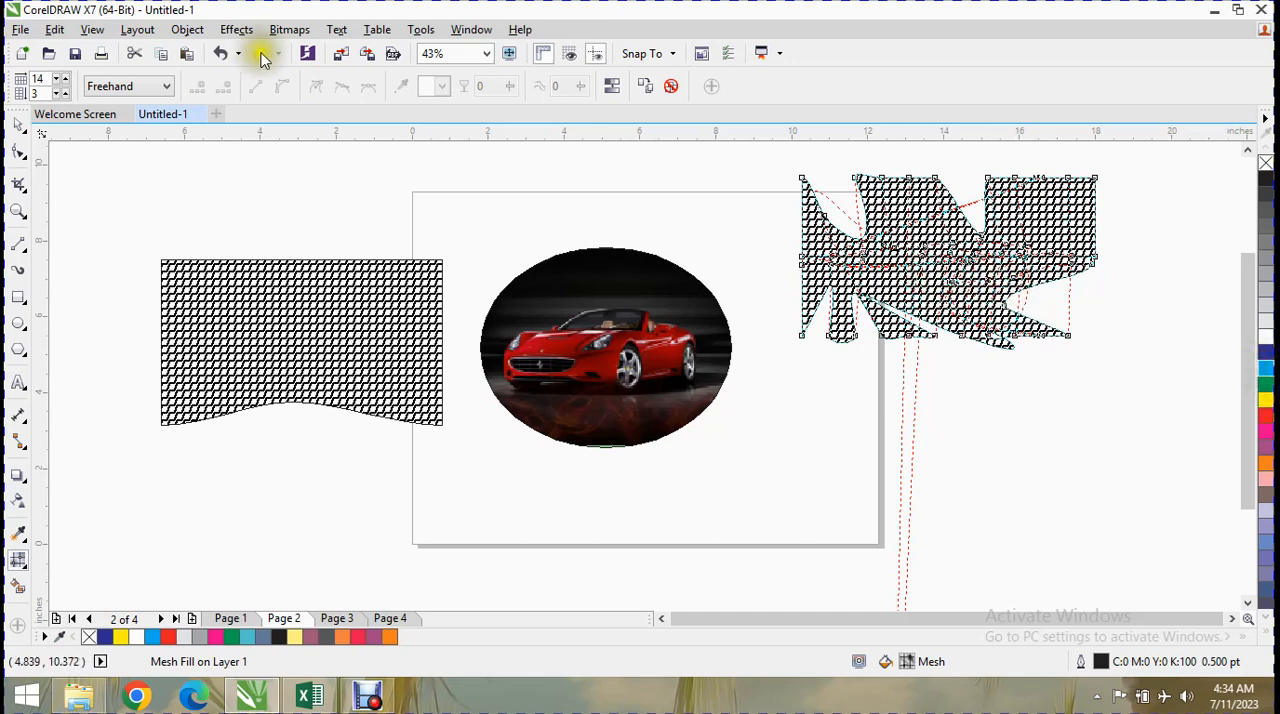
Smart-fill the curved rectangle beyond the page's left edge with the specified colour C20 M60 Y0 K20 and a 16 pt green outline.
click(22, 587)
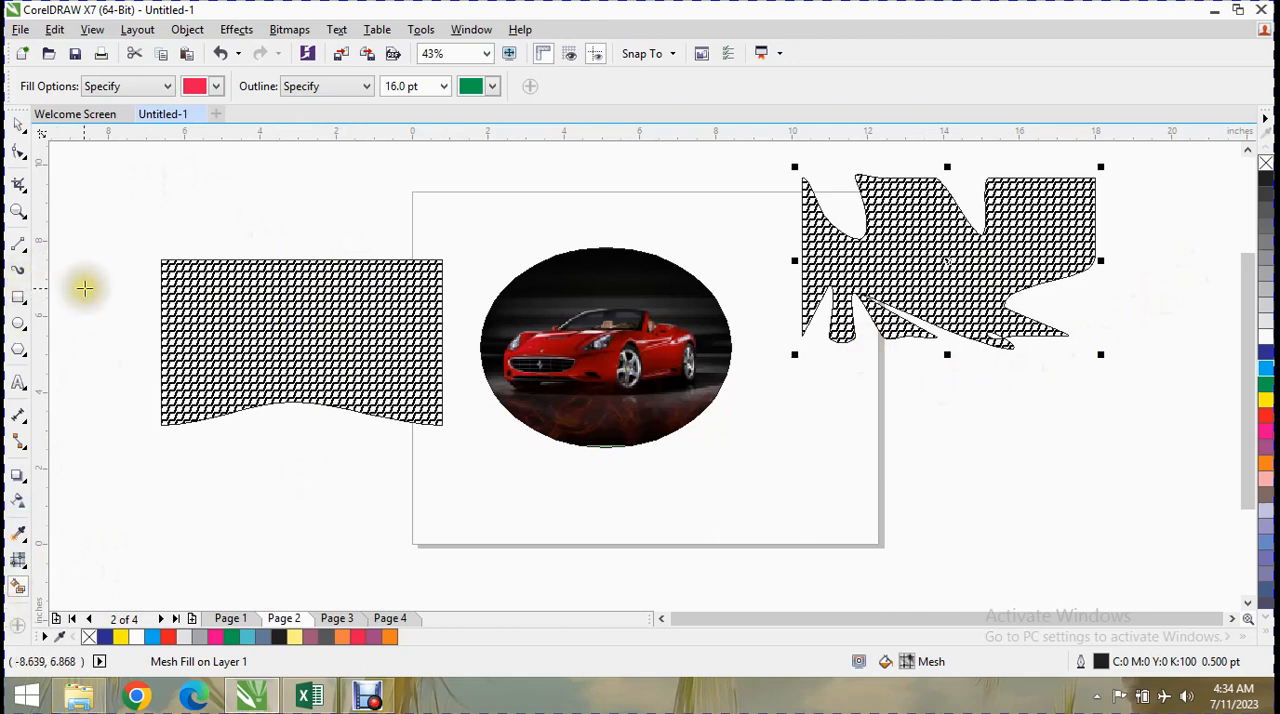
click(167, 86)
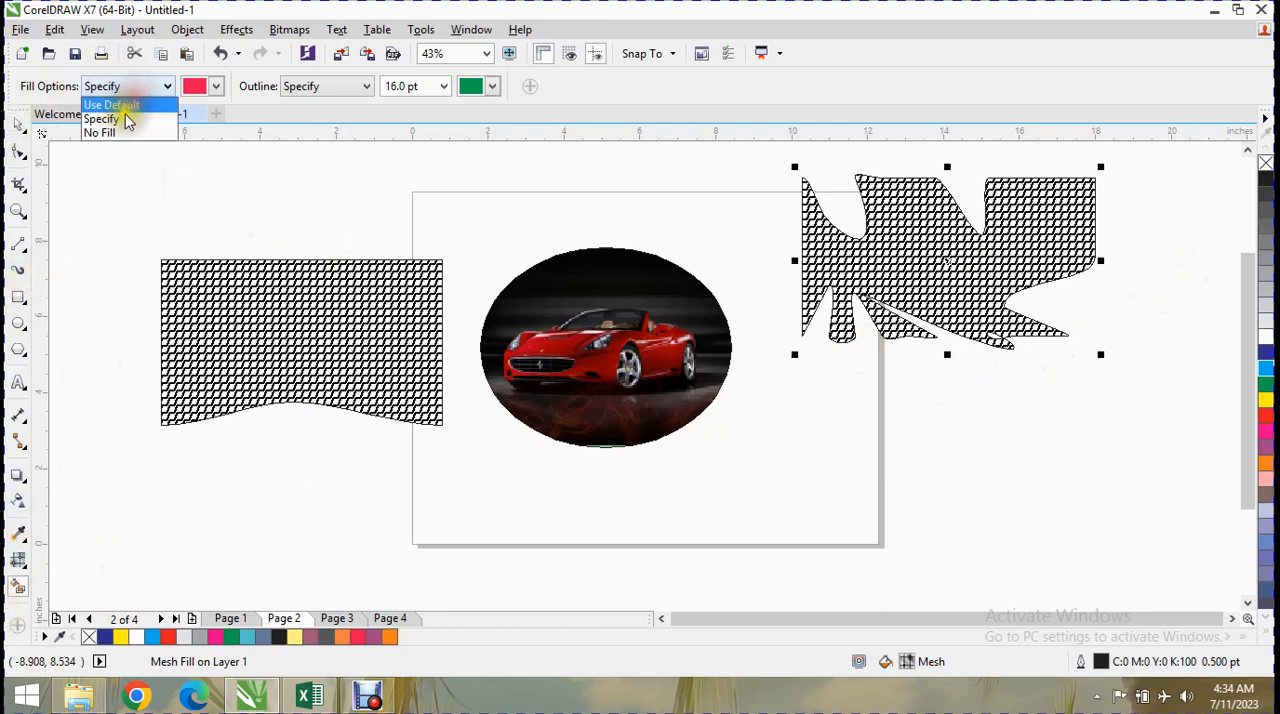
click(126, 120)
click(216, 86)
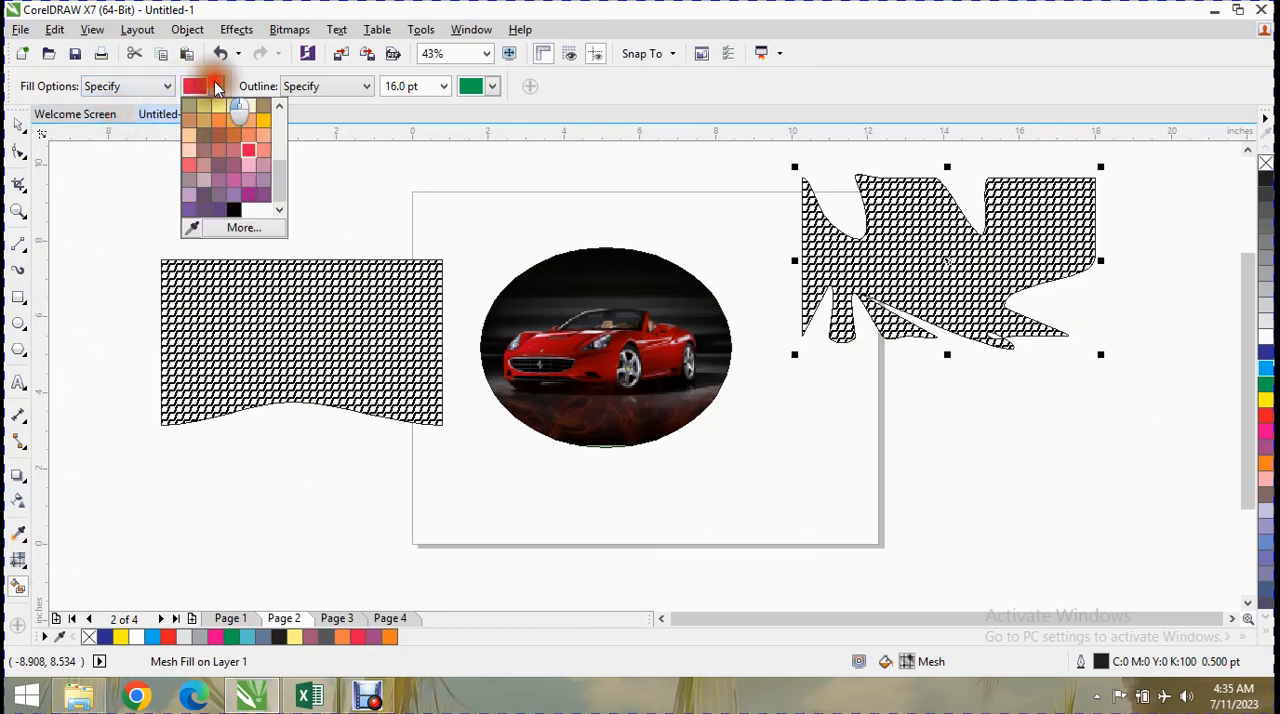
click(222, 180)
click(341, 375)
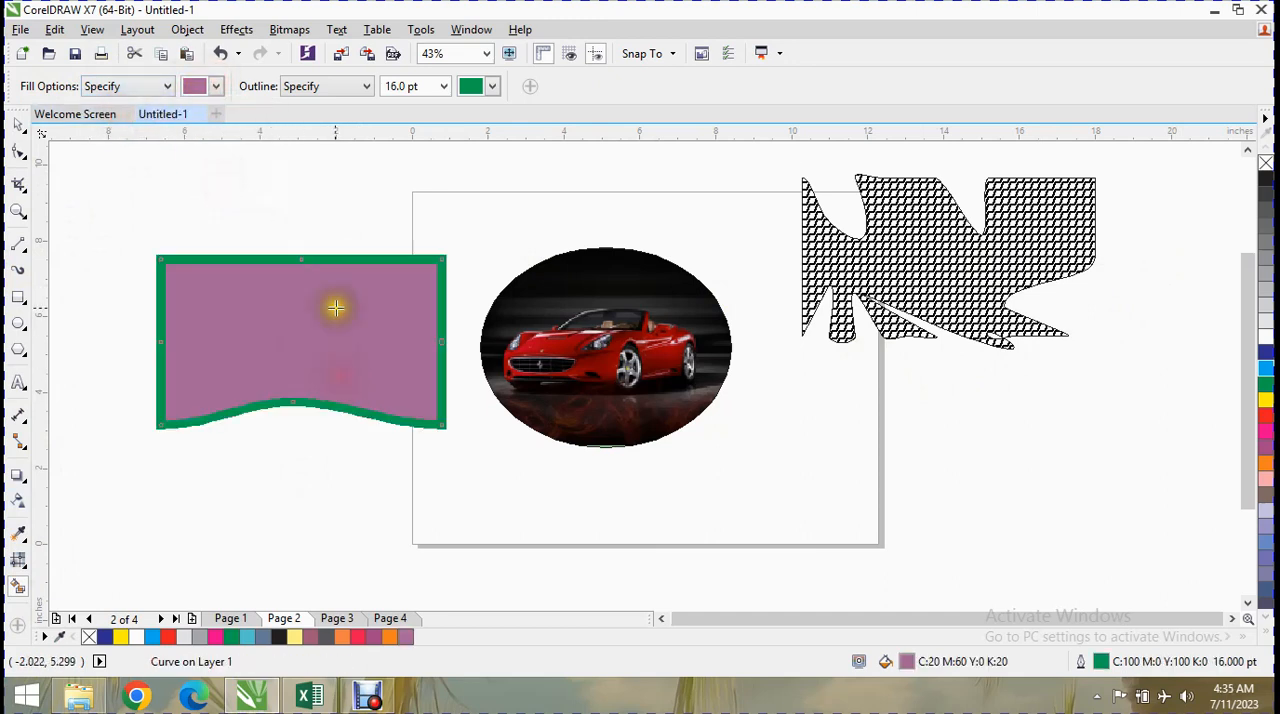
Smart-fill the distorted shape beyond the page's right edge with C0 M20 Y100 K0.
click(216, 86)
click(265, 128)
click(960, 228)
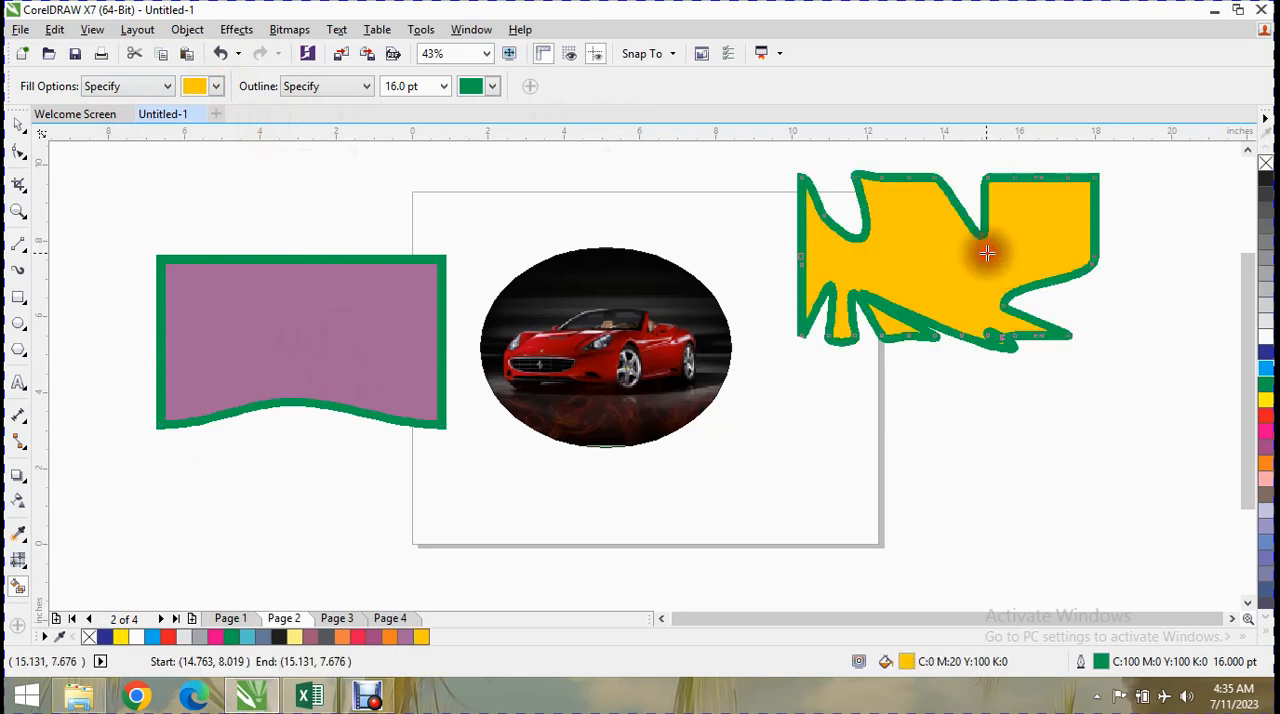
Smart-fill all three shapes with pale yellow C0 M0 Y40 K0 and recolour their outlines blue.
click(216, 86)
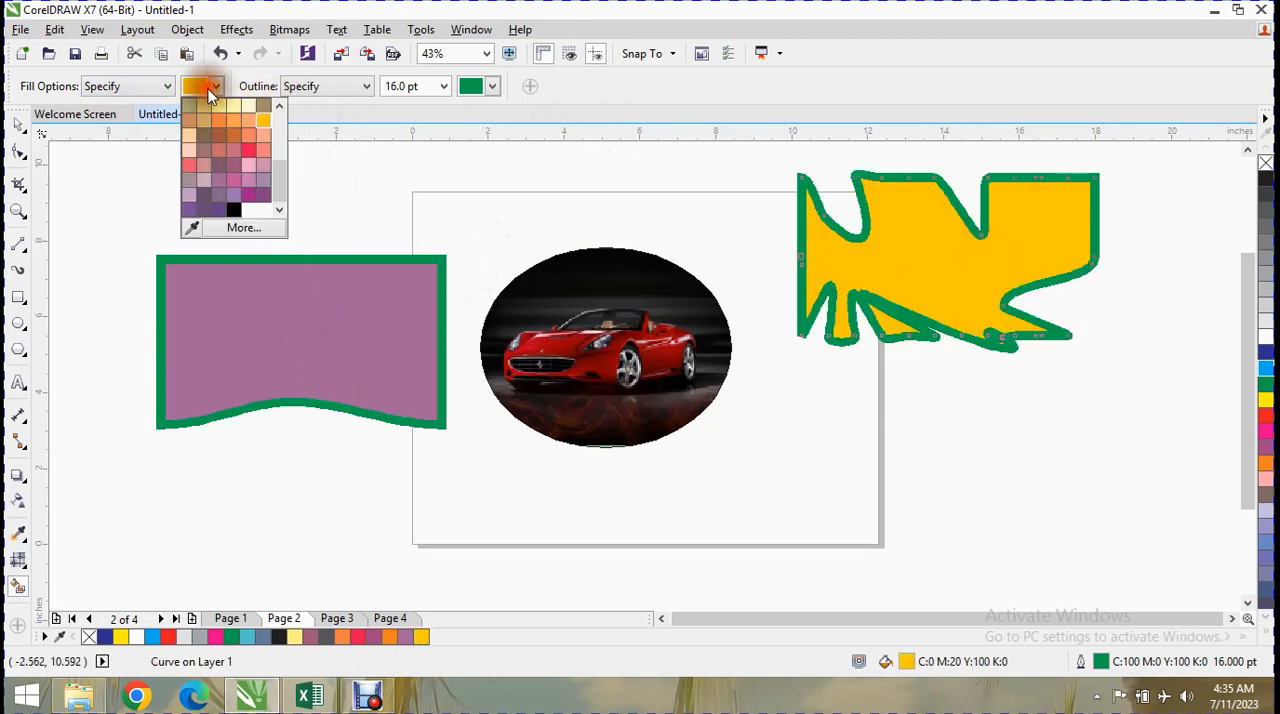
click(231, 113)
click(560, 335)
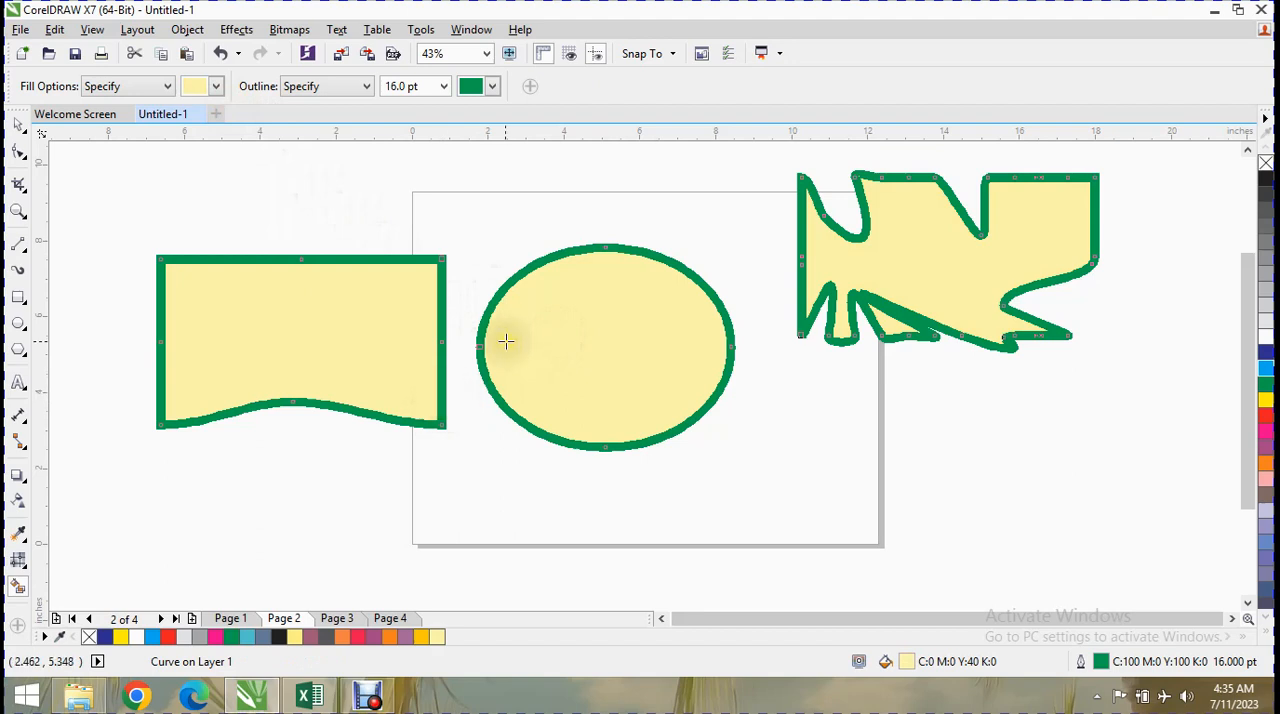
right_click(1267, 356)
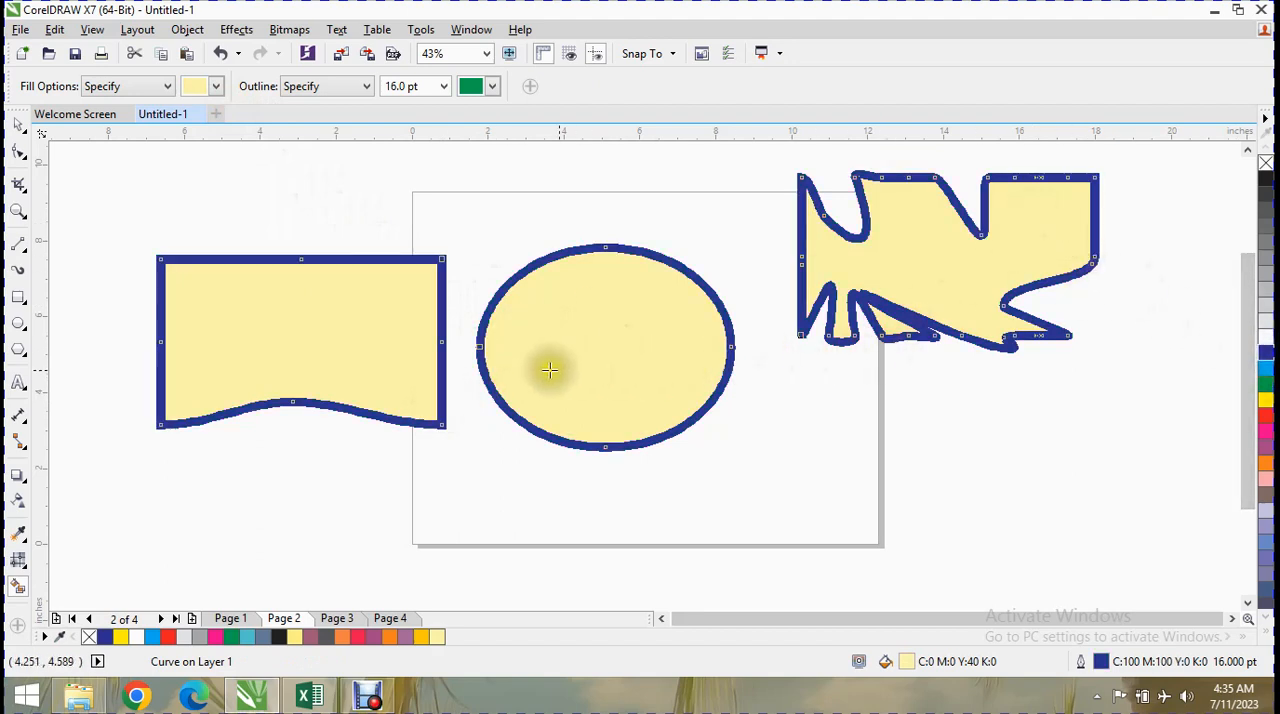
Smart-fill the curved rectangle, the ellipse and the distorted shape with dark purple C40 M60 Y0 K40 and a green outline.
click(323, 88)
click(268, 103)
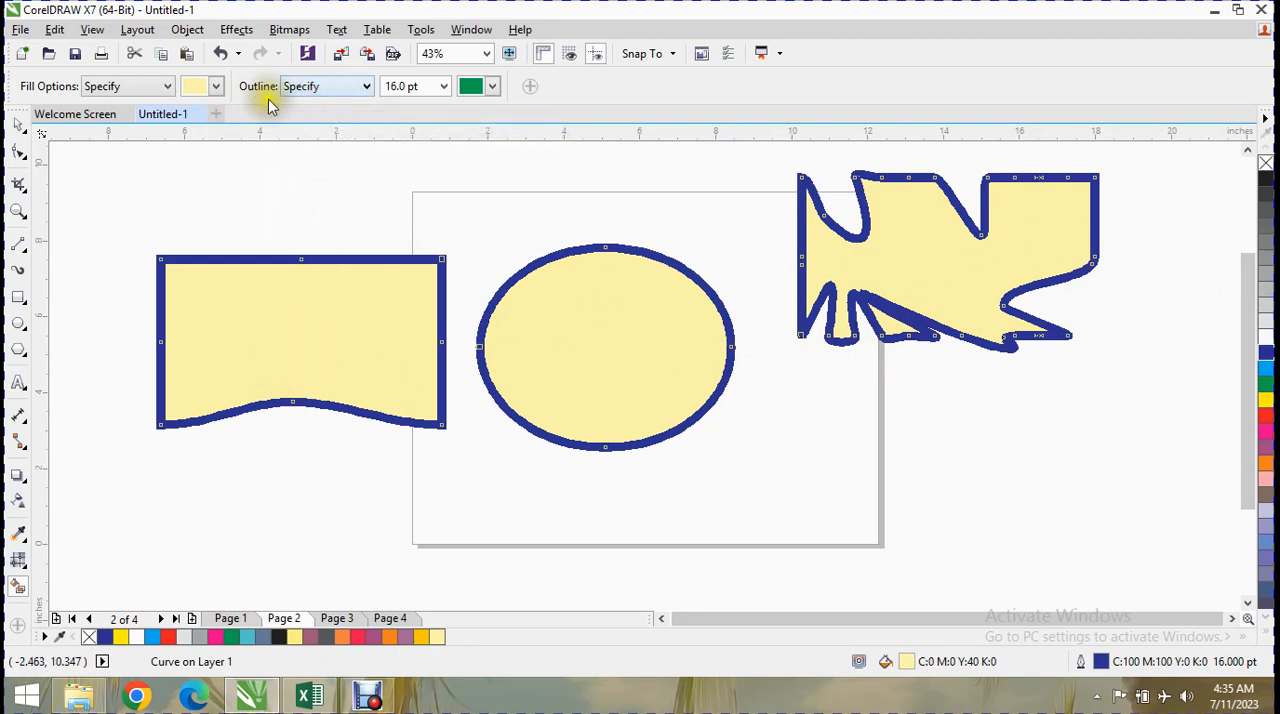
click(208, 86)
click(209, 201)
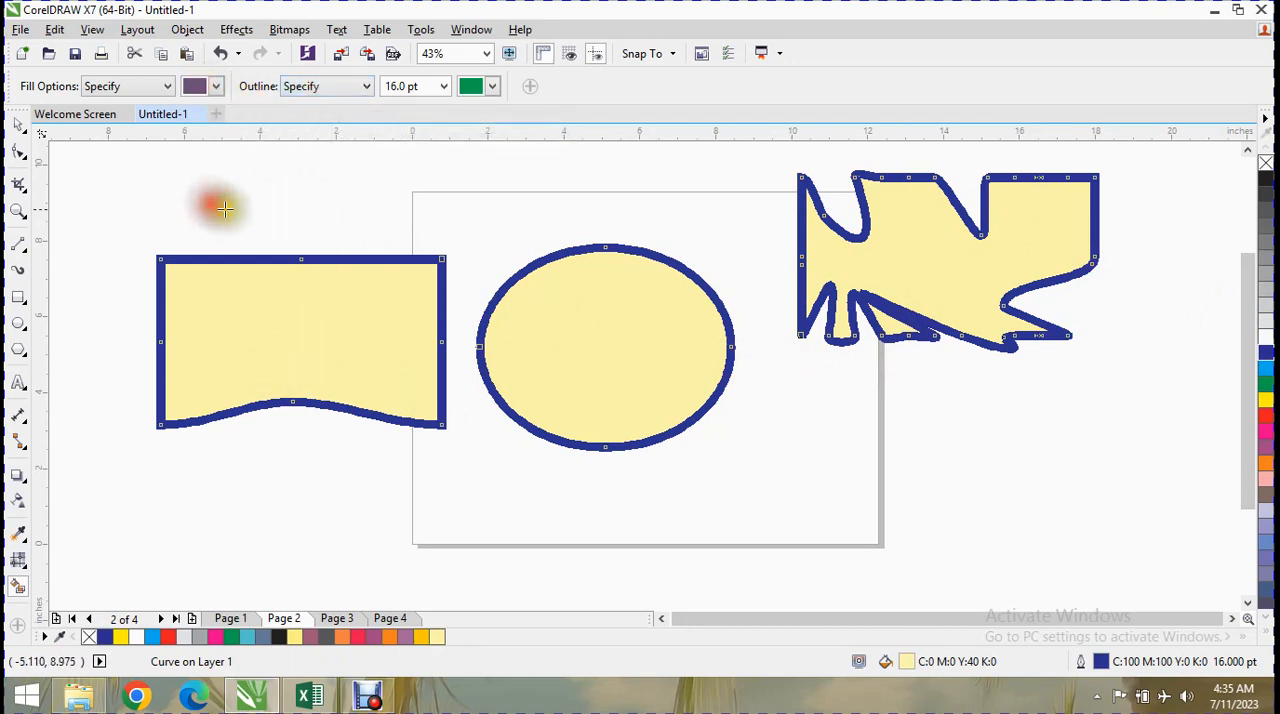
click(270, 318)
click(675, 340)
click(940, 270)
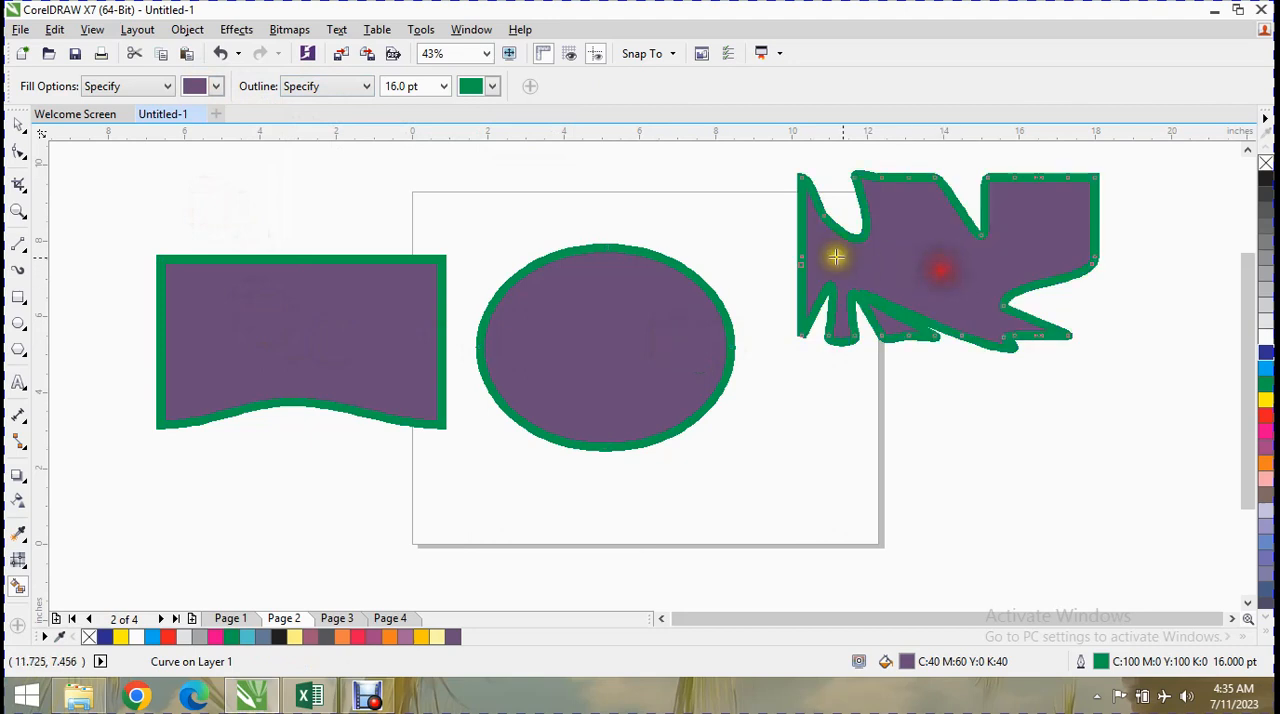
Smart-fill the distorted shape again with a red outline.
click(492, 86)
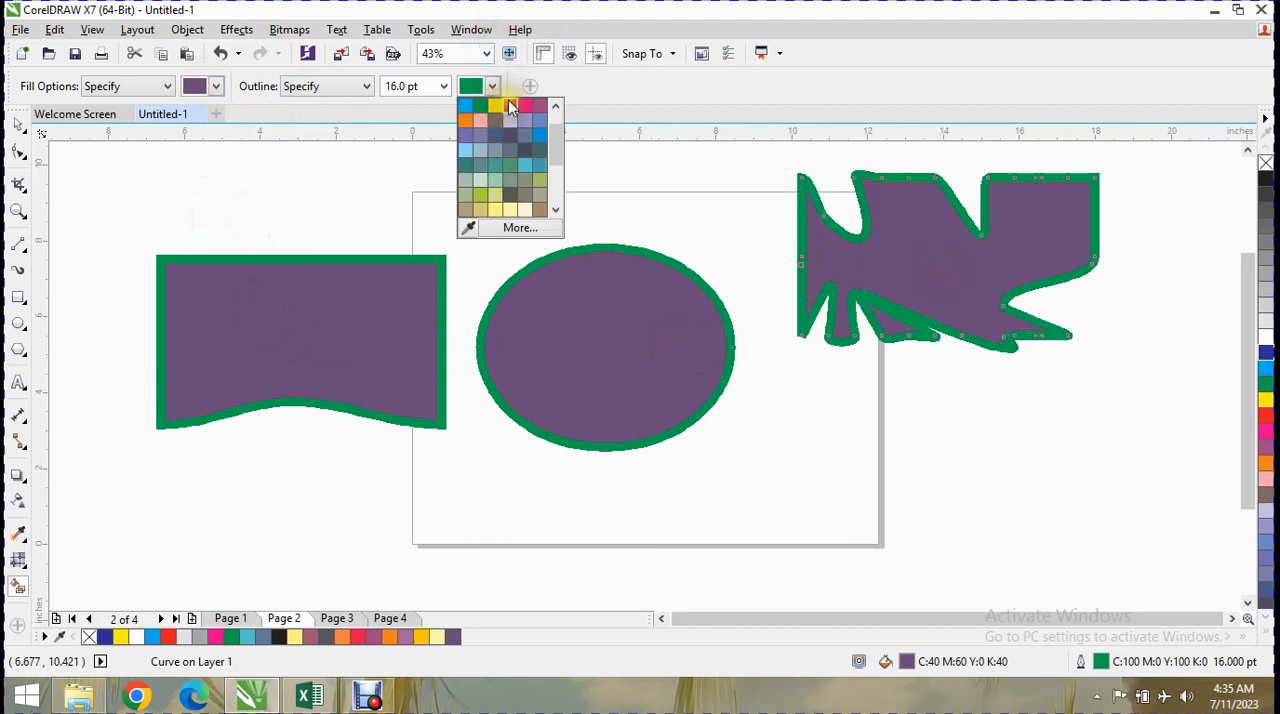
click(510, 108)
click(900, 255)
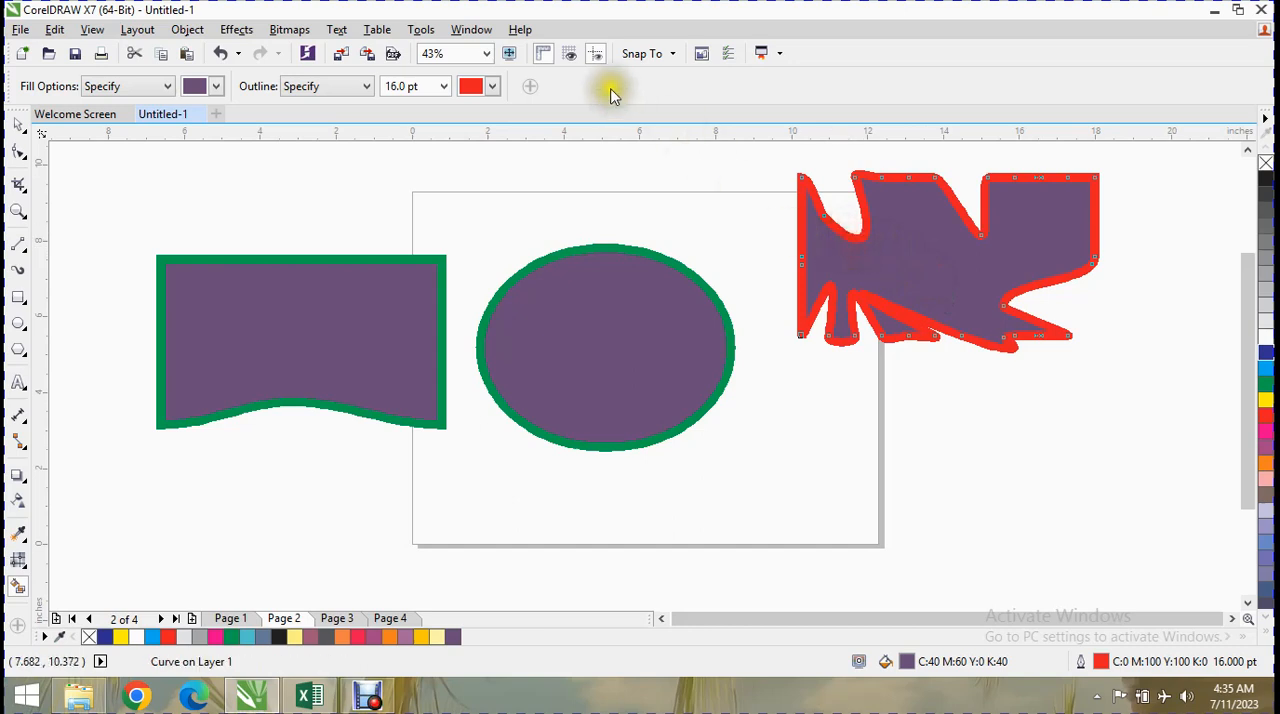
Change the Smart Fill outline colour to magenta and apply it to the distorted shape, the ellipse and the curved rectangle.
click(492, 86)
click(525, 107)
click(951, 246)
click(632, 300)
click(410, 310)
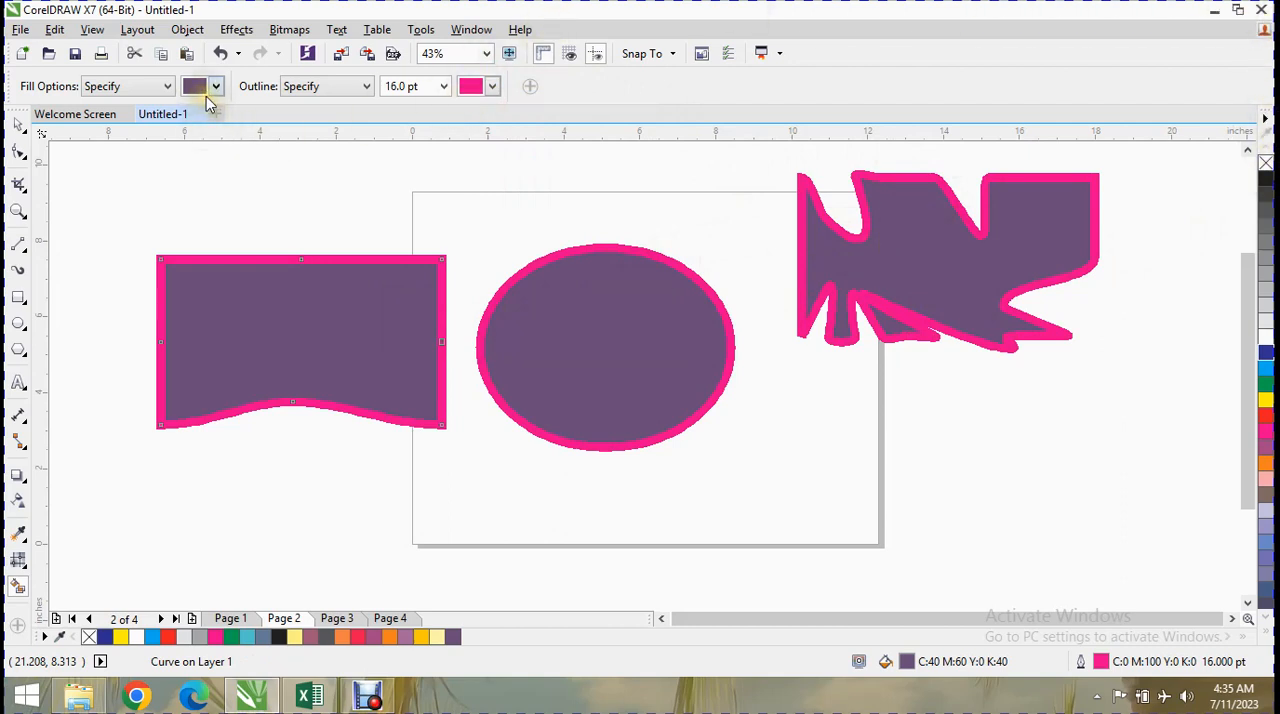
Try the Smart Fill outline options Use Default and No Outline, and return the outline setting to Specify.
click(309, 88)
click(313, 122)
click(366, 87)
click(352, 103)
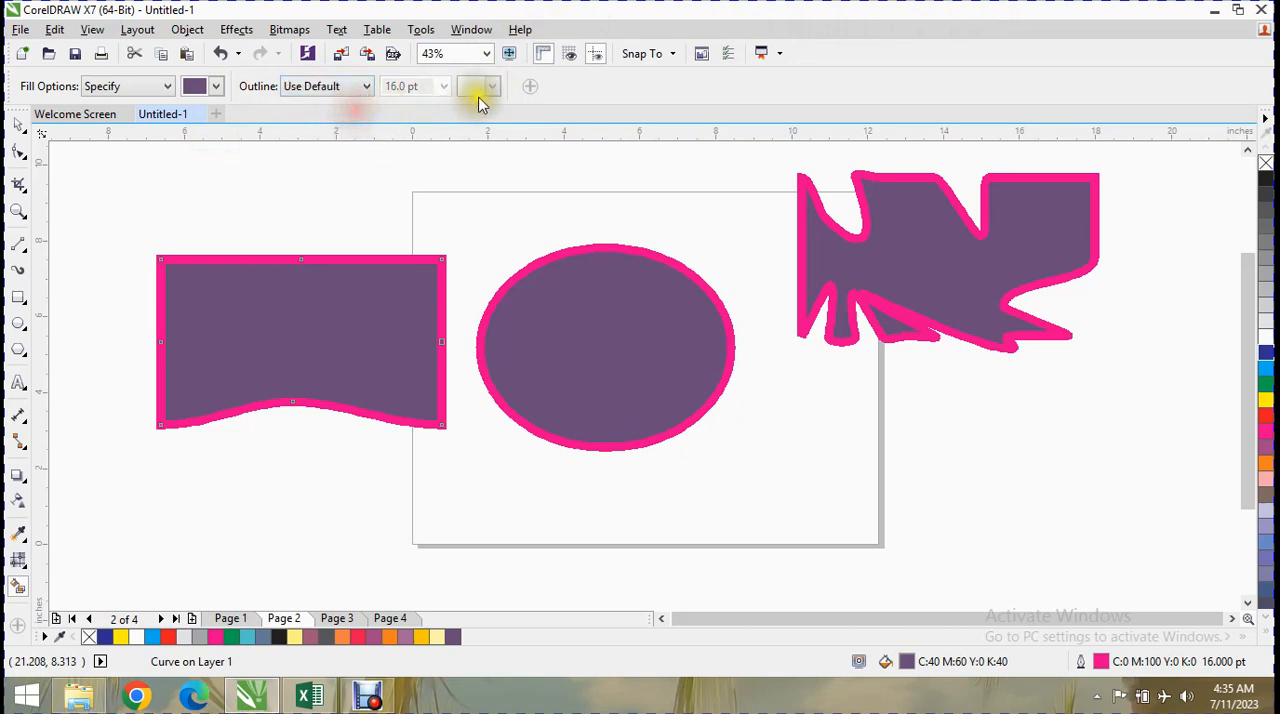
click(325, 88)
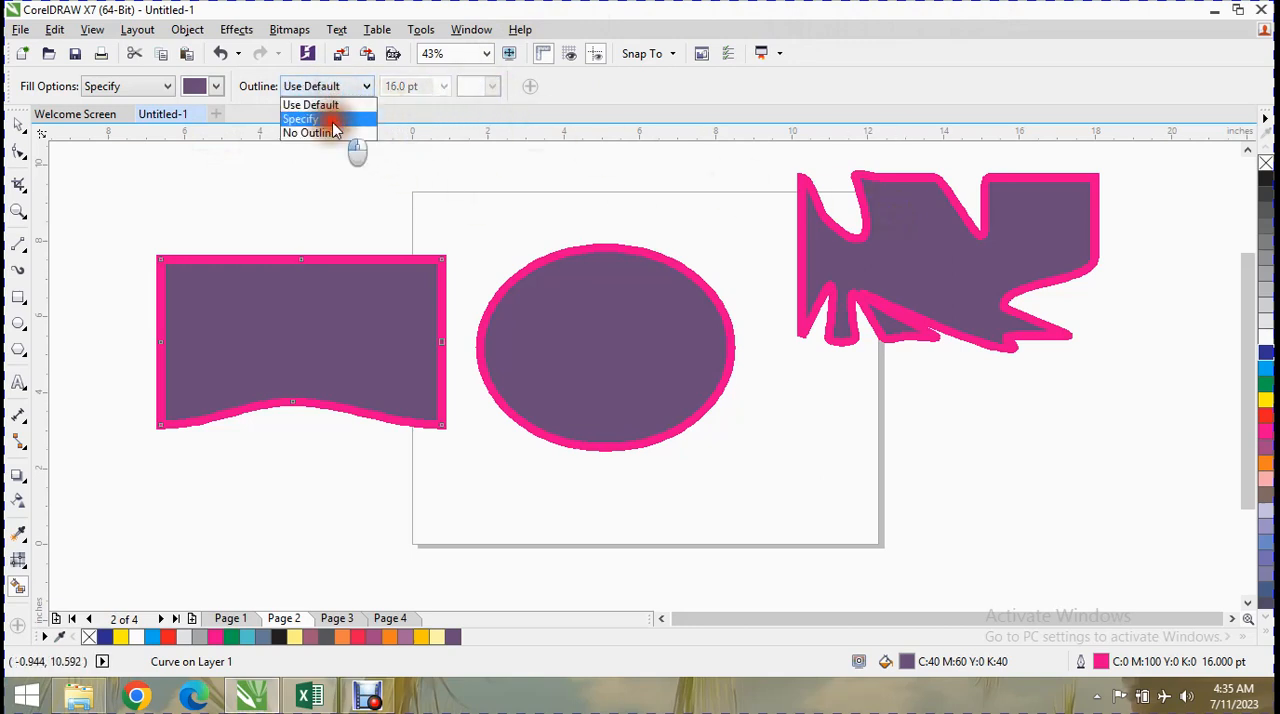
click(313, 119)
click(331, 88)
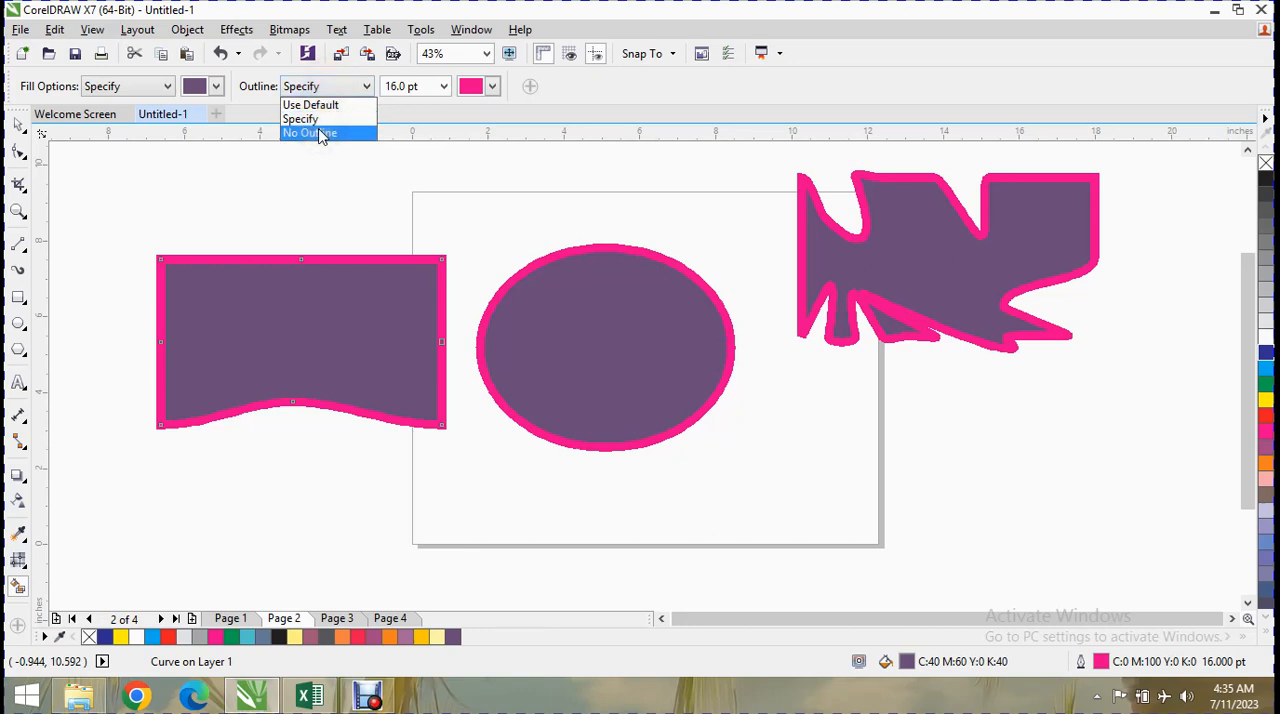
click(323, 119)
click(326, 87)
click(321, 134)
click(352, 88)
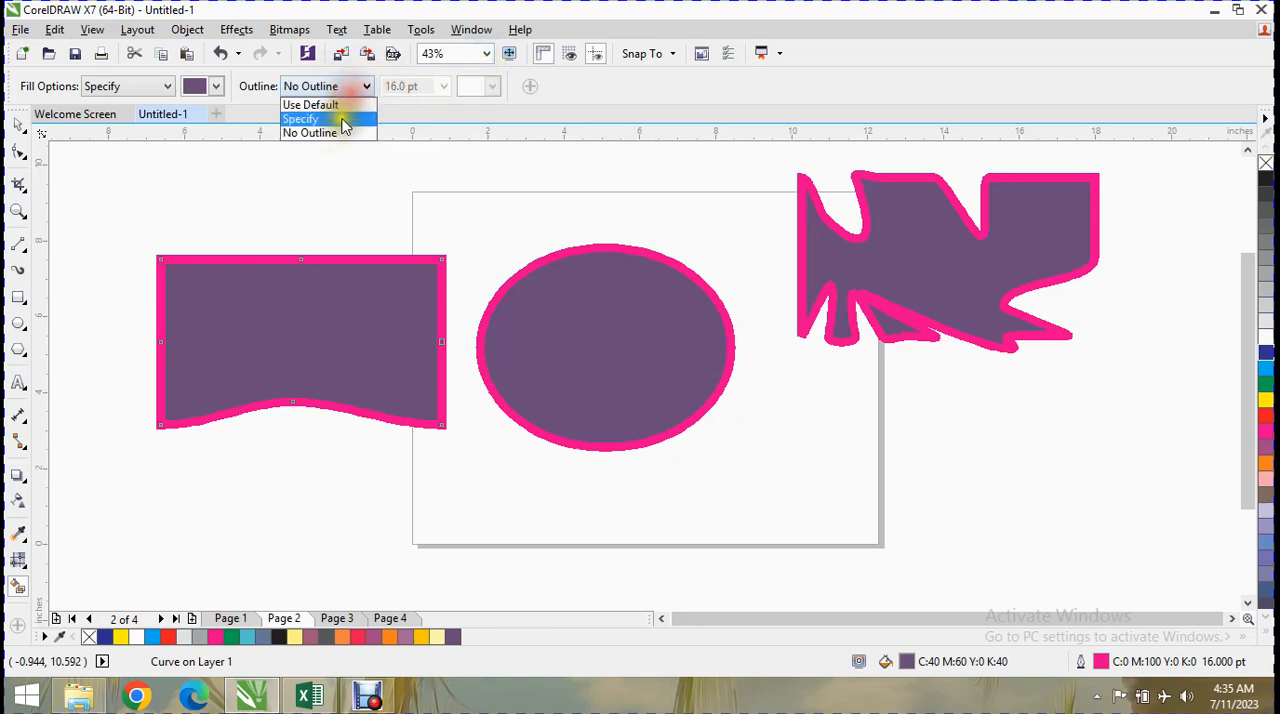
click(342, 120)
Set the Smart Fill outline to 24 pt in pale cream C0 M0 Y20 K0 and apply it to the curved rectangle.
click(443, 86)
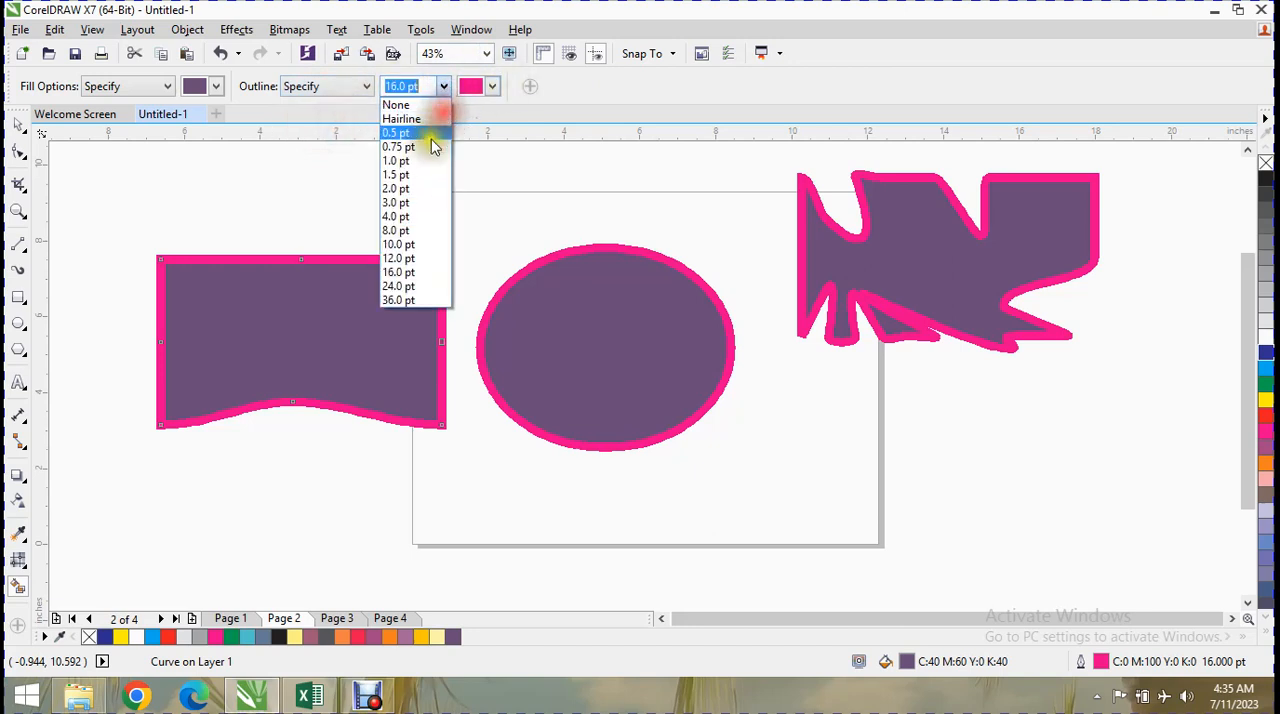
click(398, 286)
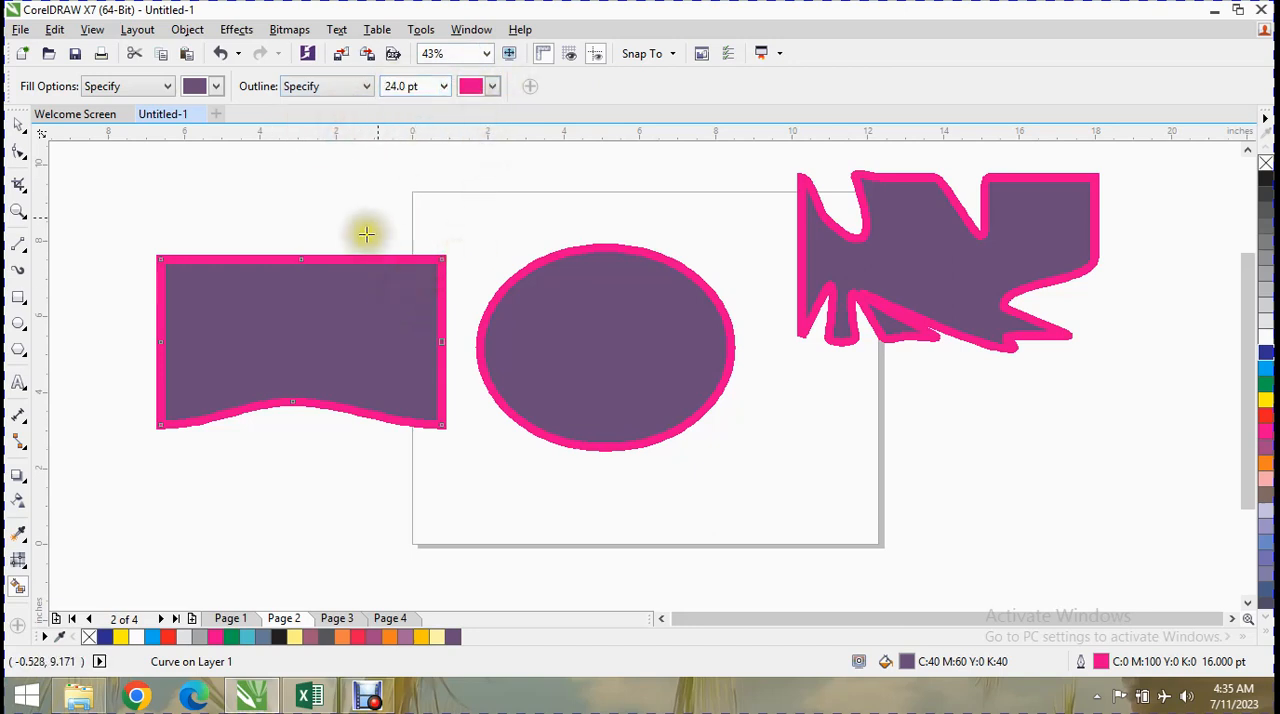
click(492, 86)
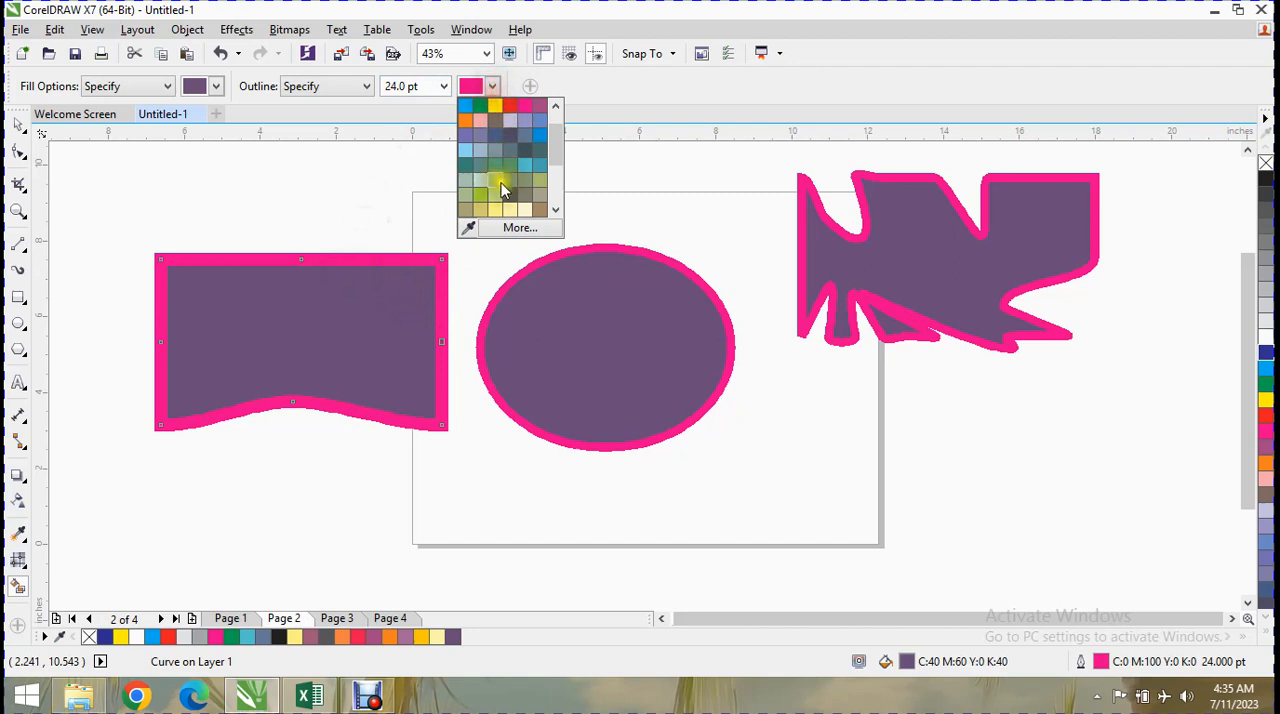
click(520, 209)
click(366, 326)
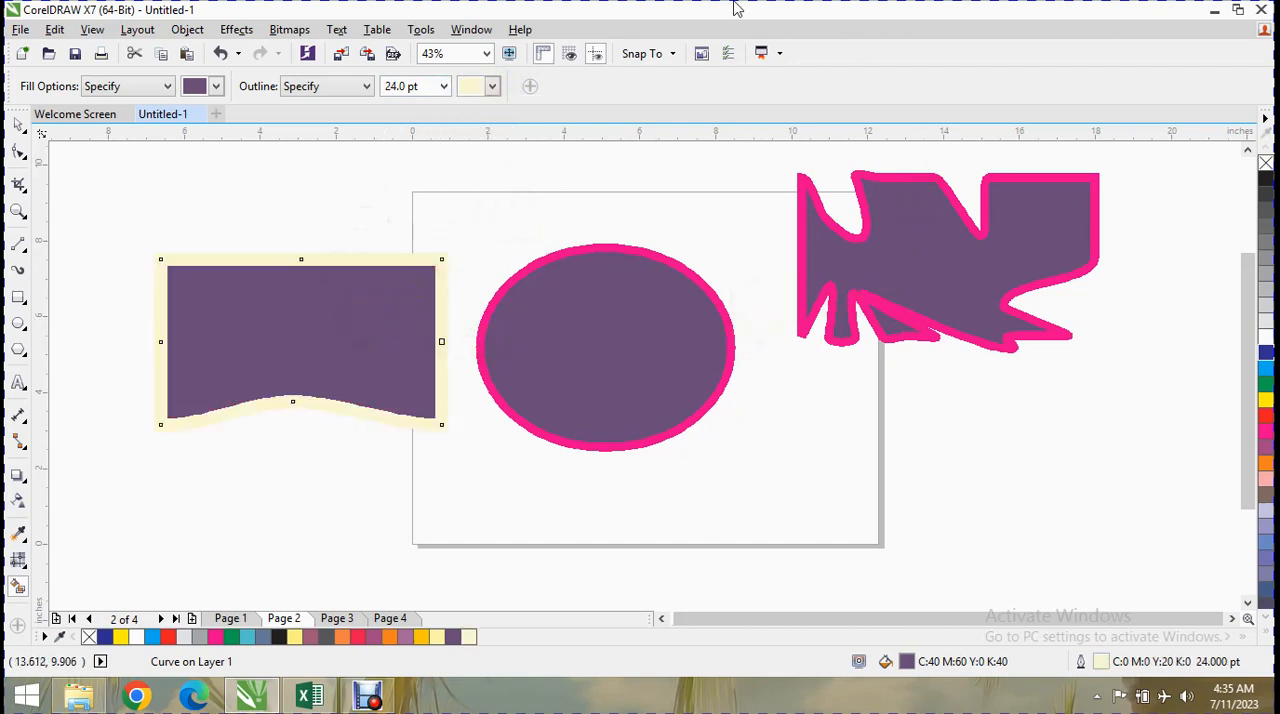
Add the separate Color command to the toolbox through quick customization.
click(19, 625)
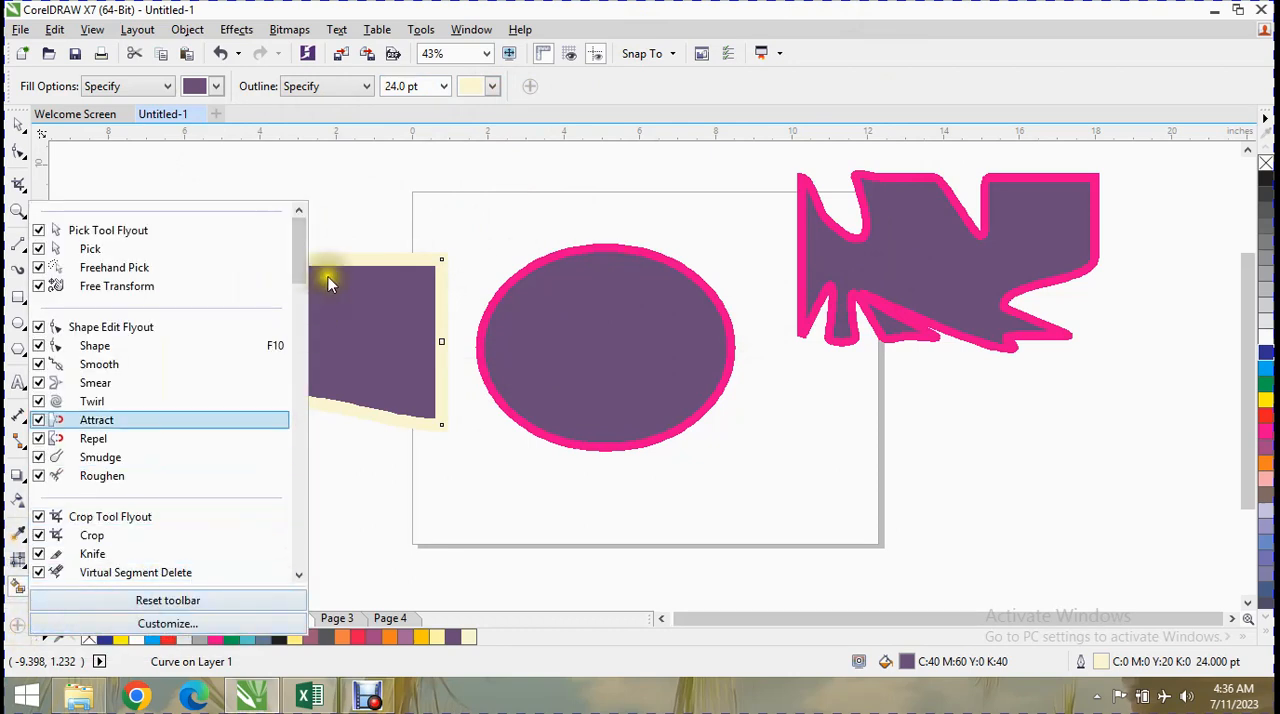
drag(300, 250, 232, 590)
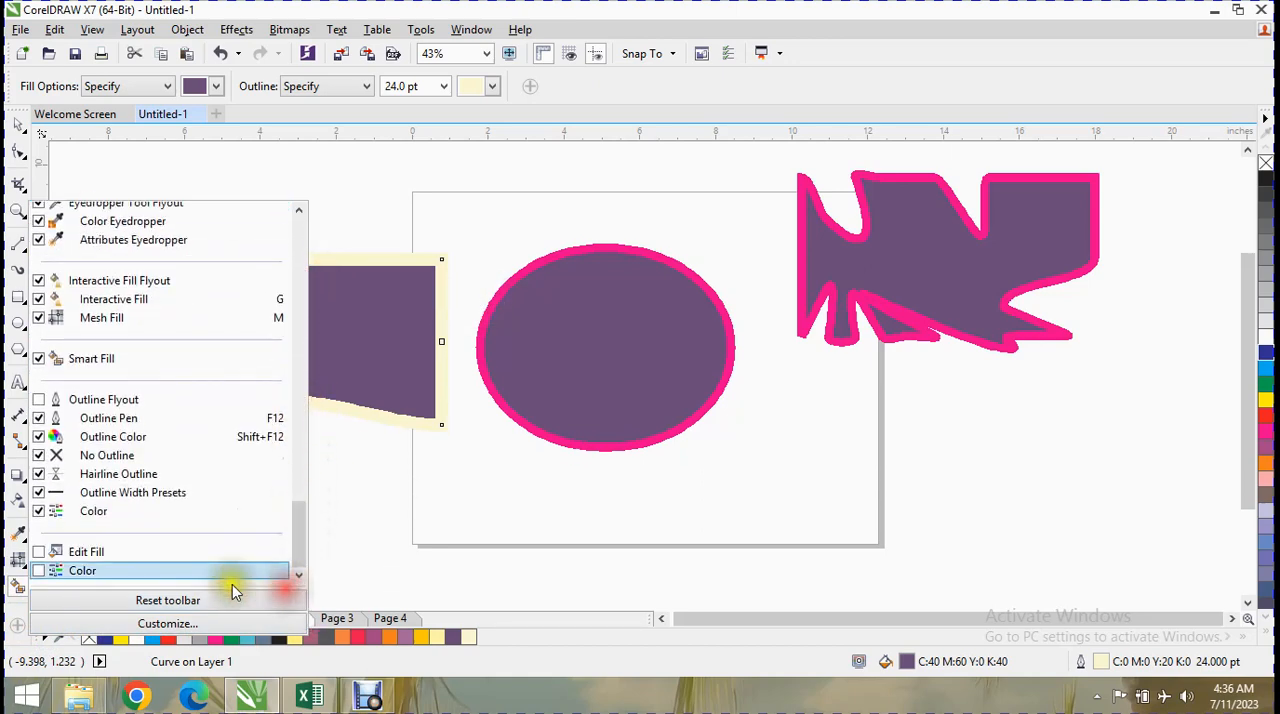
click(38, 570)
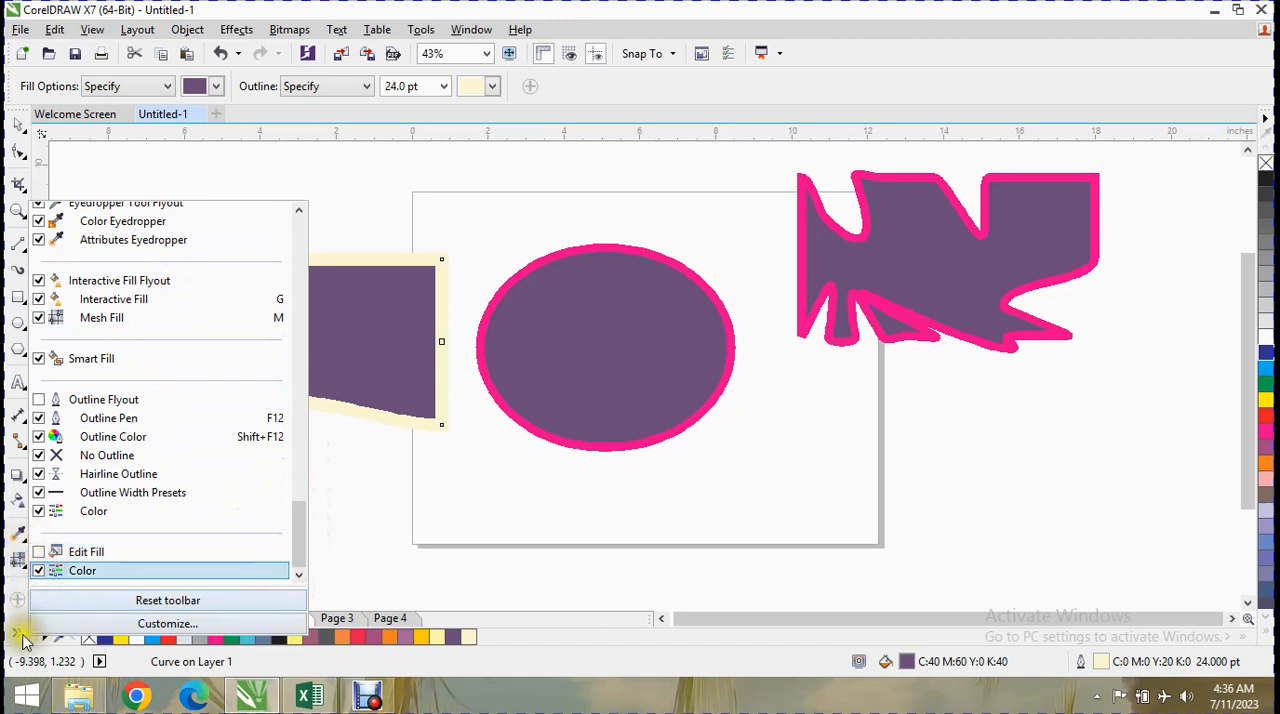
Open the Color docker and fill the curved rectangle with red C0 M100 Y100 K0.
click(20, 632)
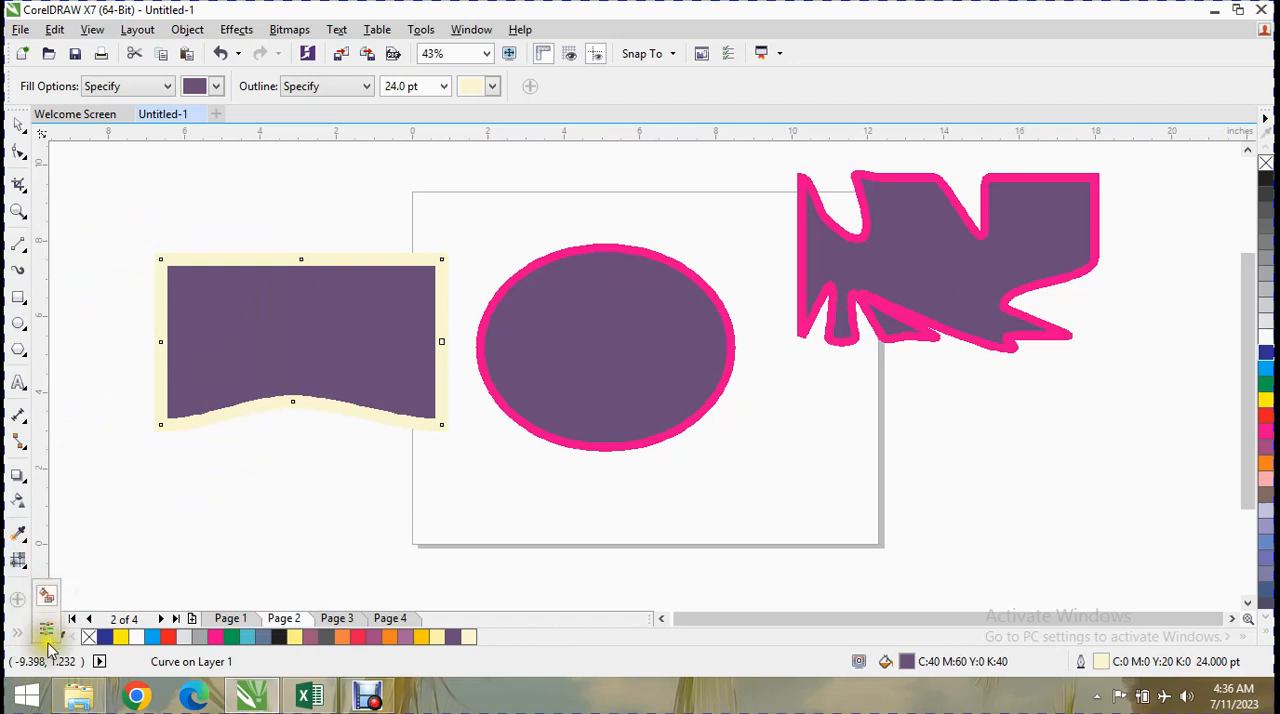
click(20, 638)
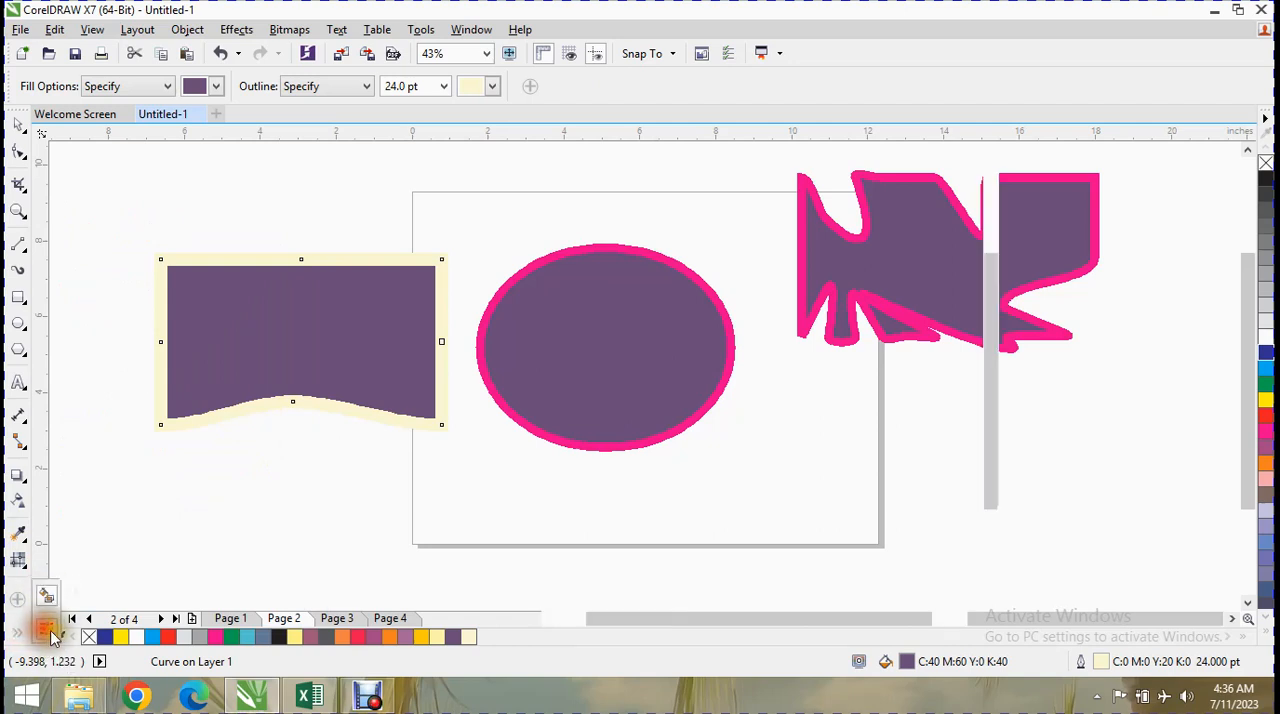
drag(1124, 200, 1137, 191)
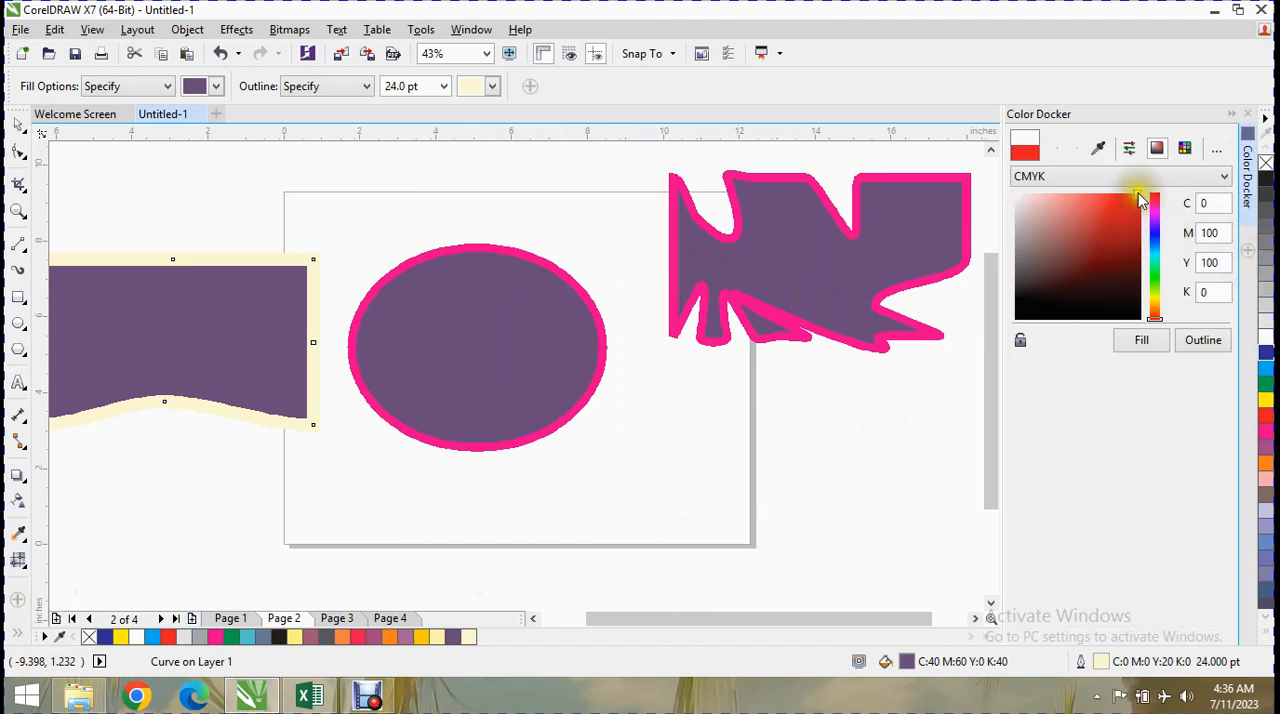
click(1158, 342)
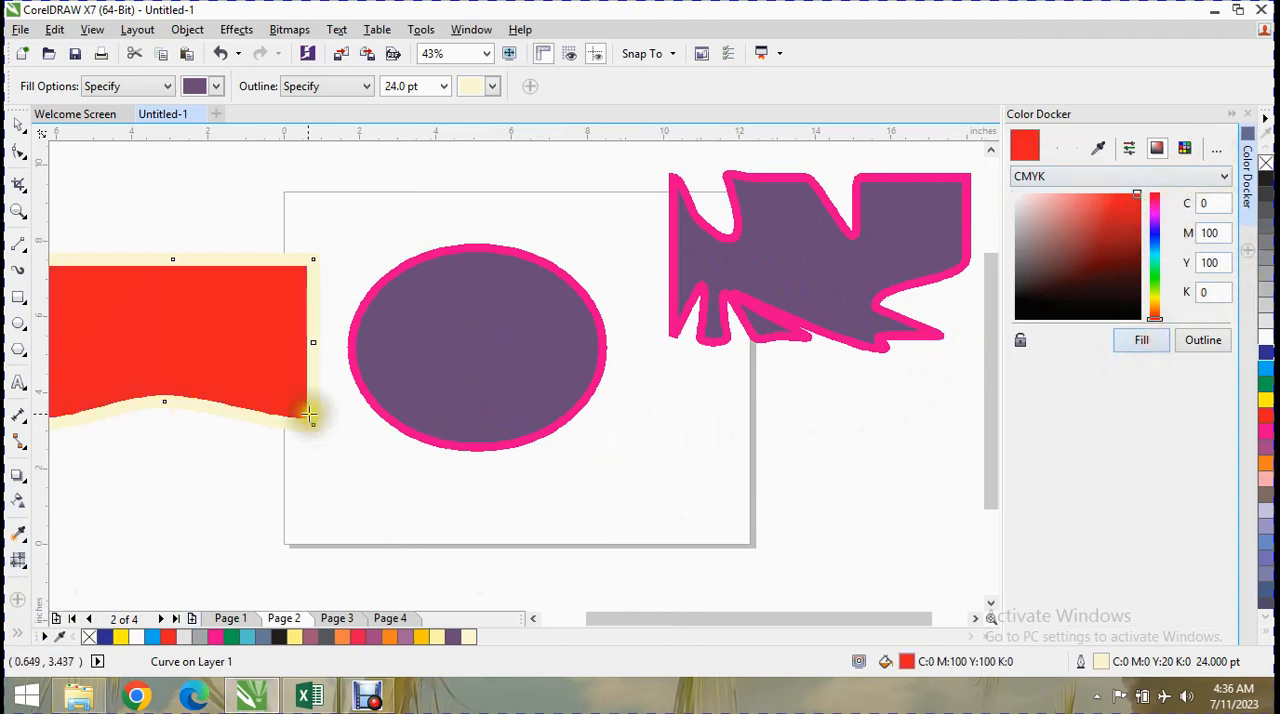
Look through the toolbox's customizable items, open the full customization options and reposition the dialog.
click(20, 599)
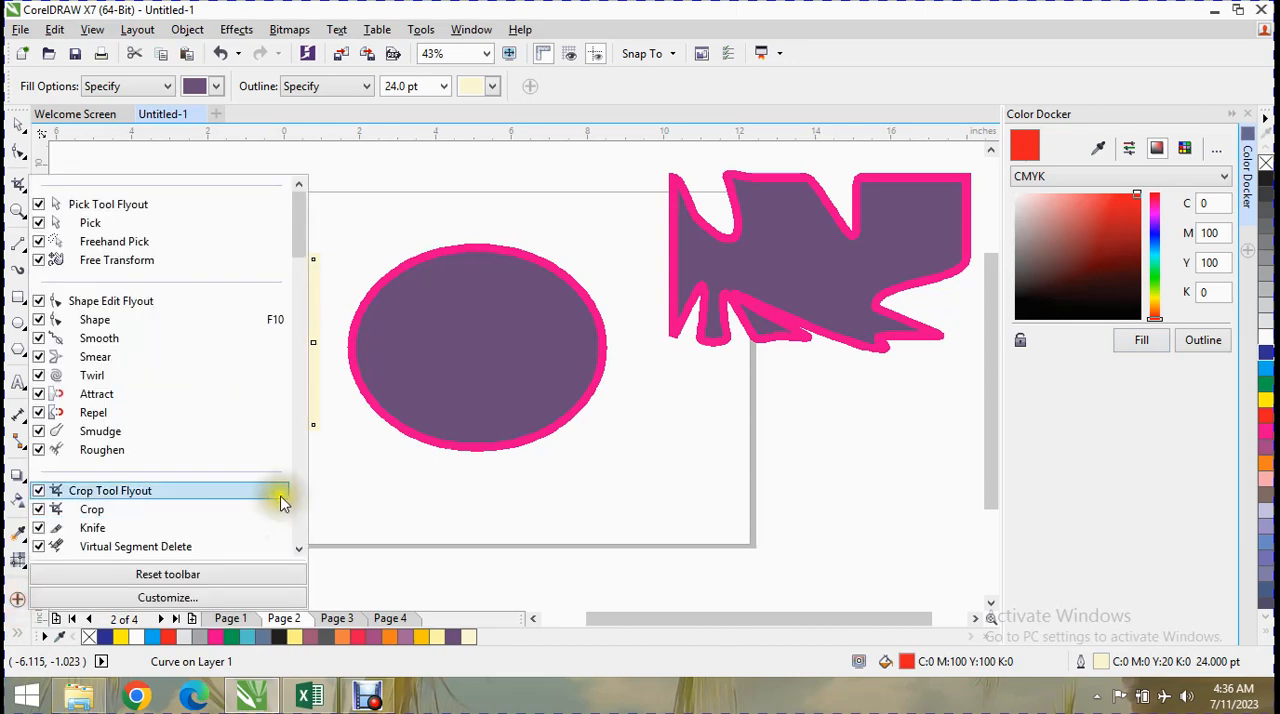
drag(293, 232, 284, 558)
click(17, 596)
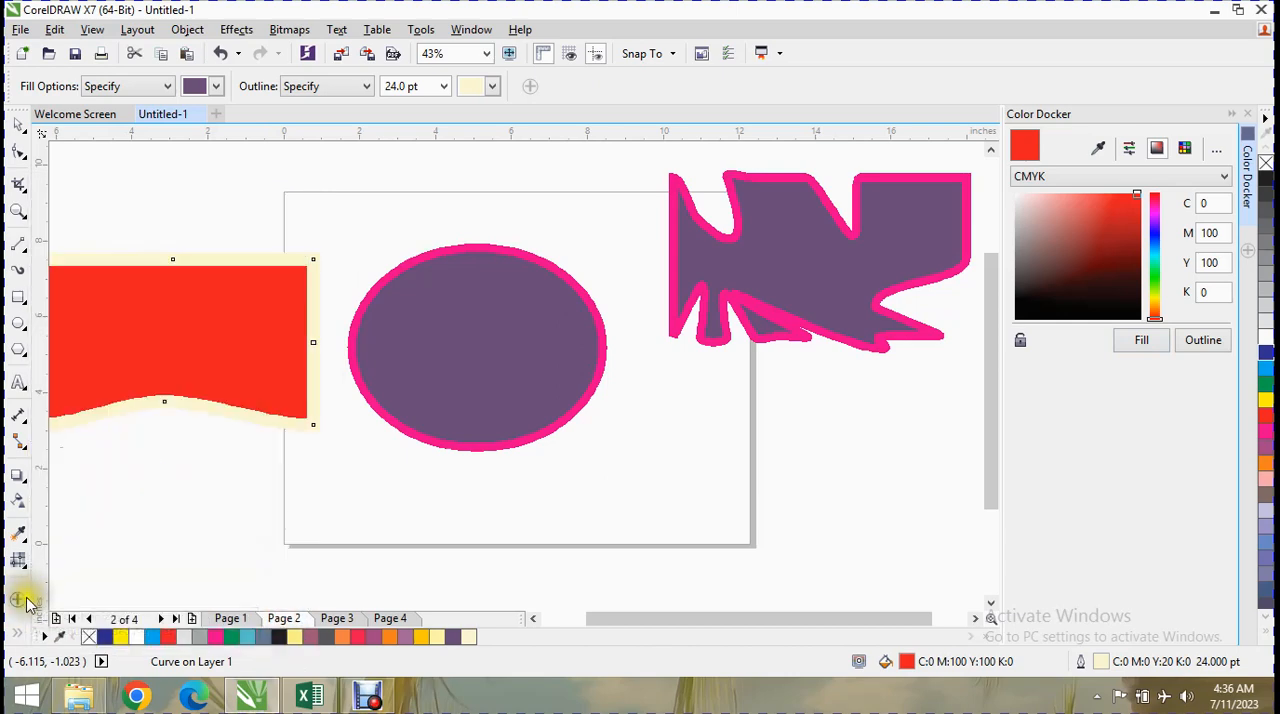
click(17, 596)
click(90, 610)
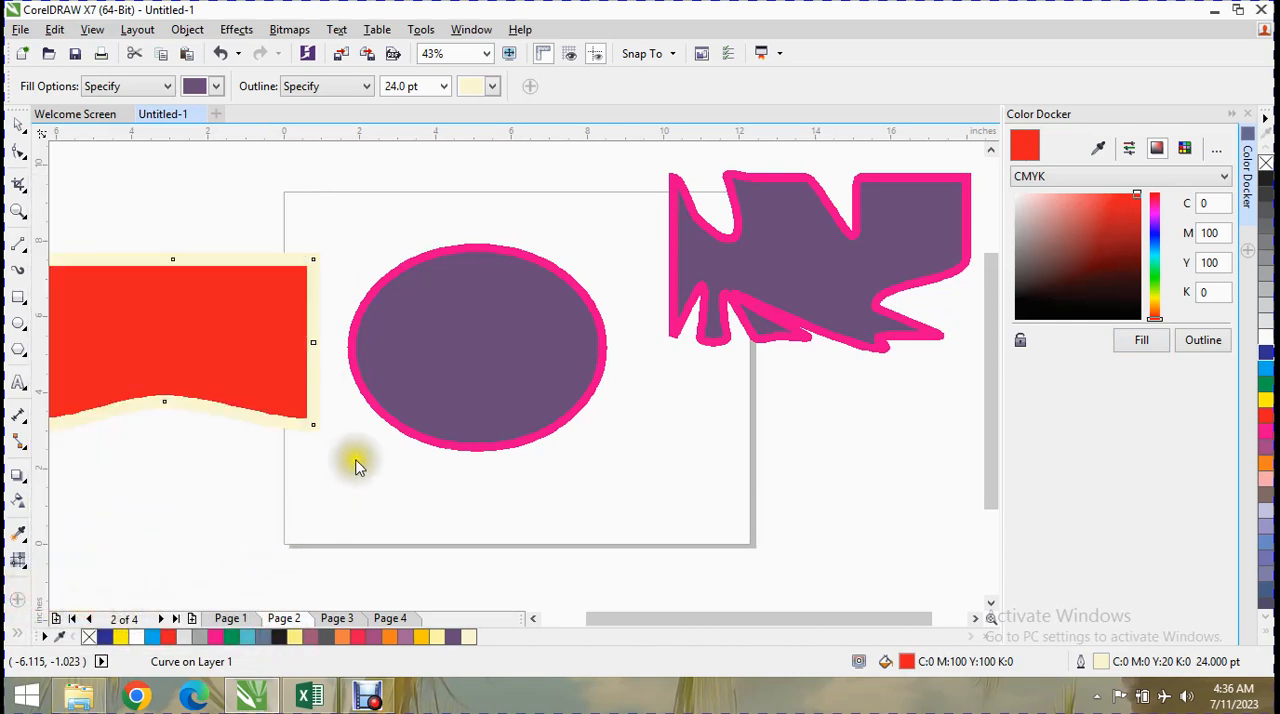
drag(765, 240, 518, 70)
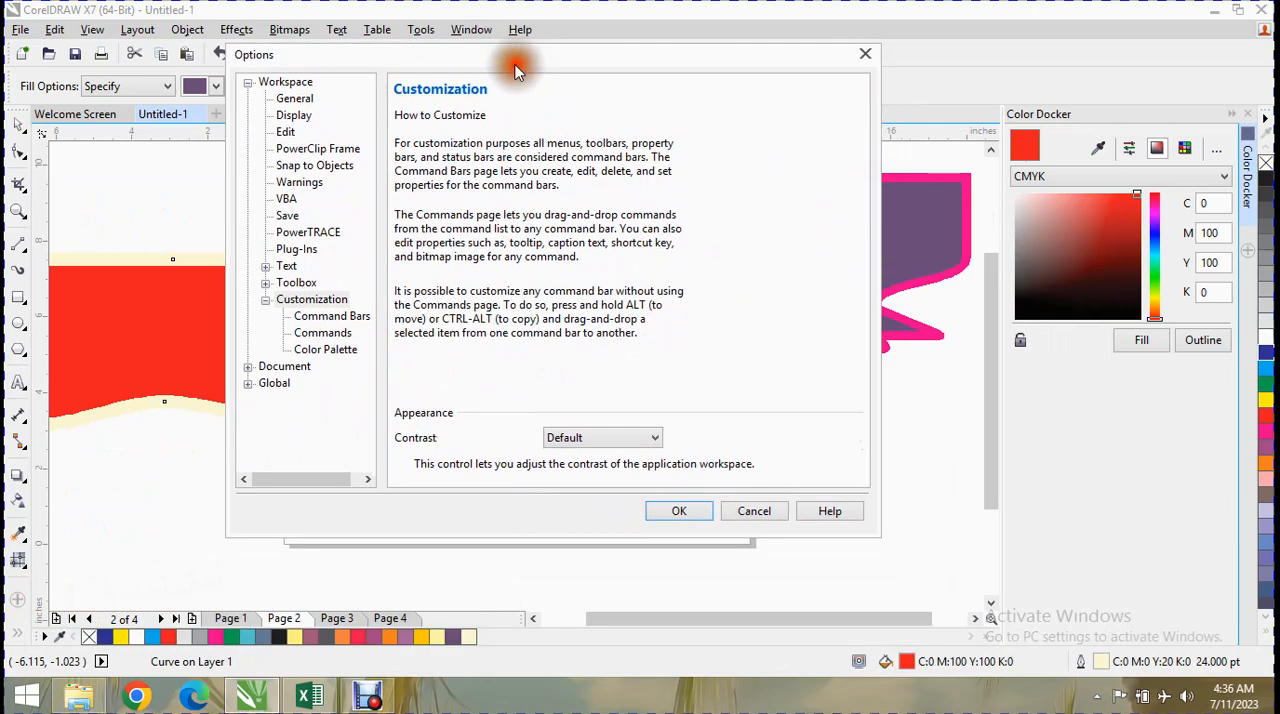
Review the Workspace option pages from General and Display through Snap to Objects, Save and PowerTRACE to Text and Toolbox.
click(294, 98)
click(296, 116)
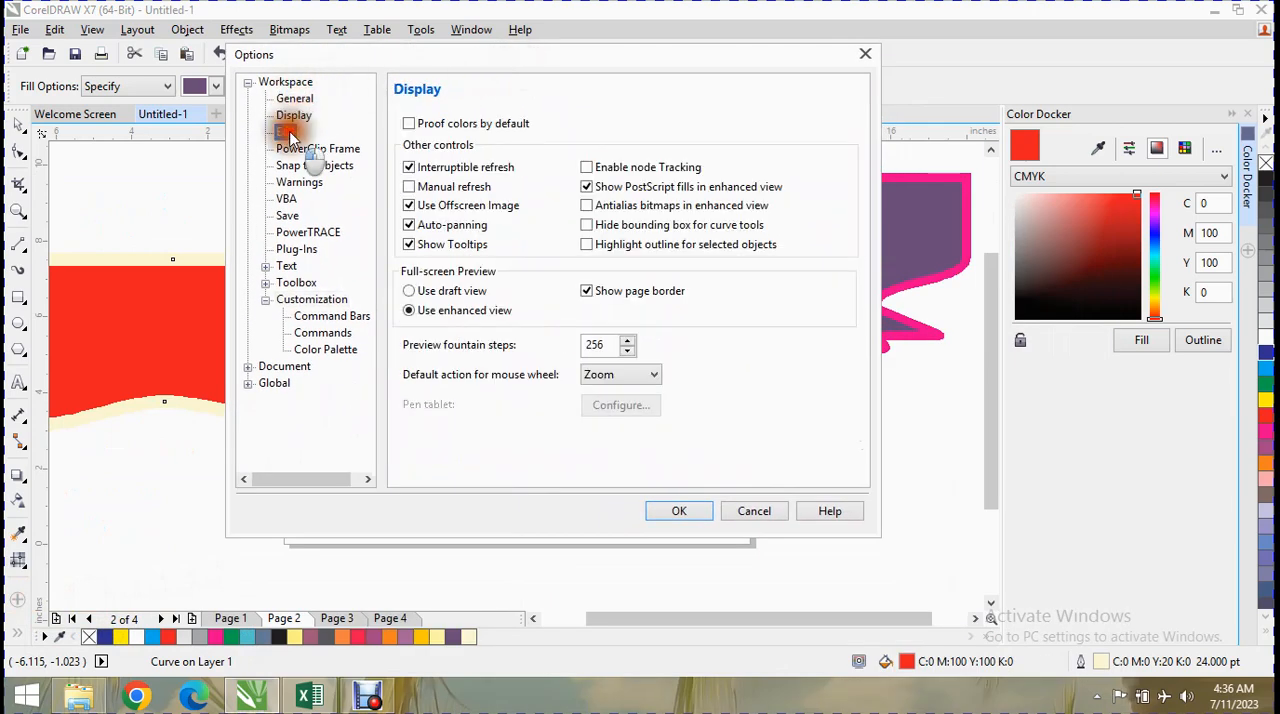
click(288, 132)
click(298, 149)
click(306, 166)
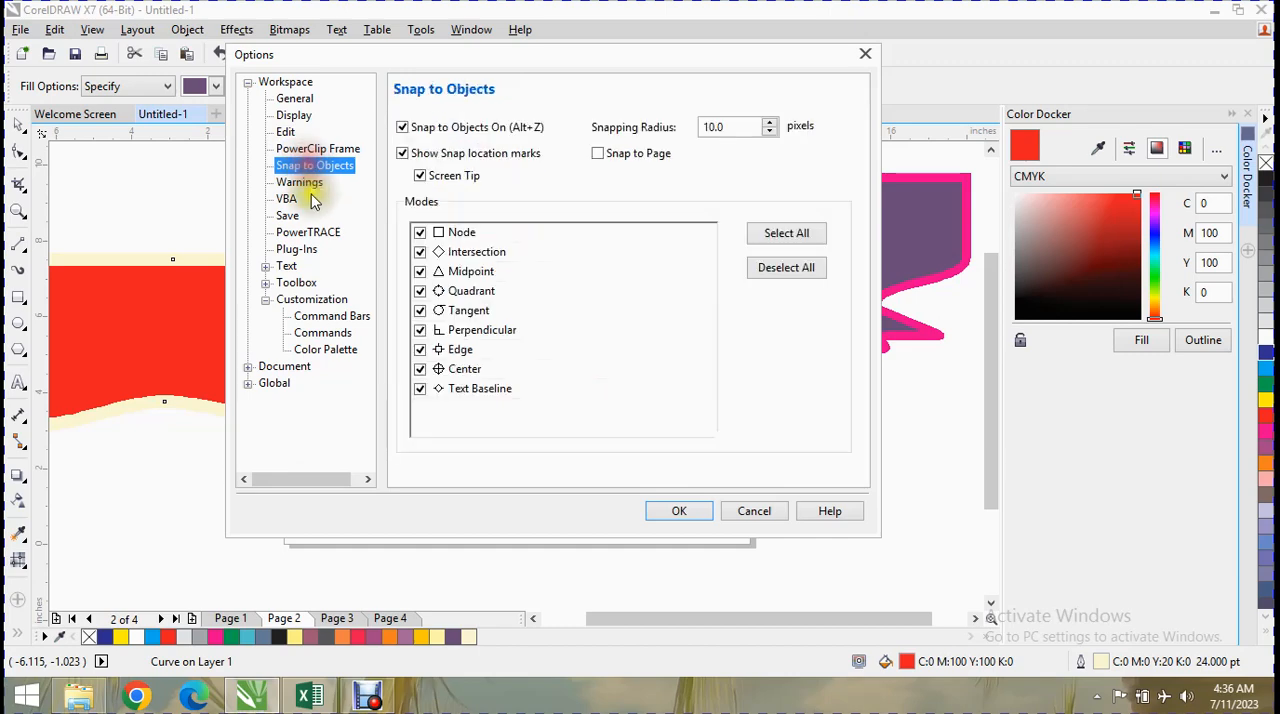
click(300, 182)
click(290, 216)
click(300, 232)
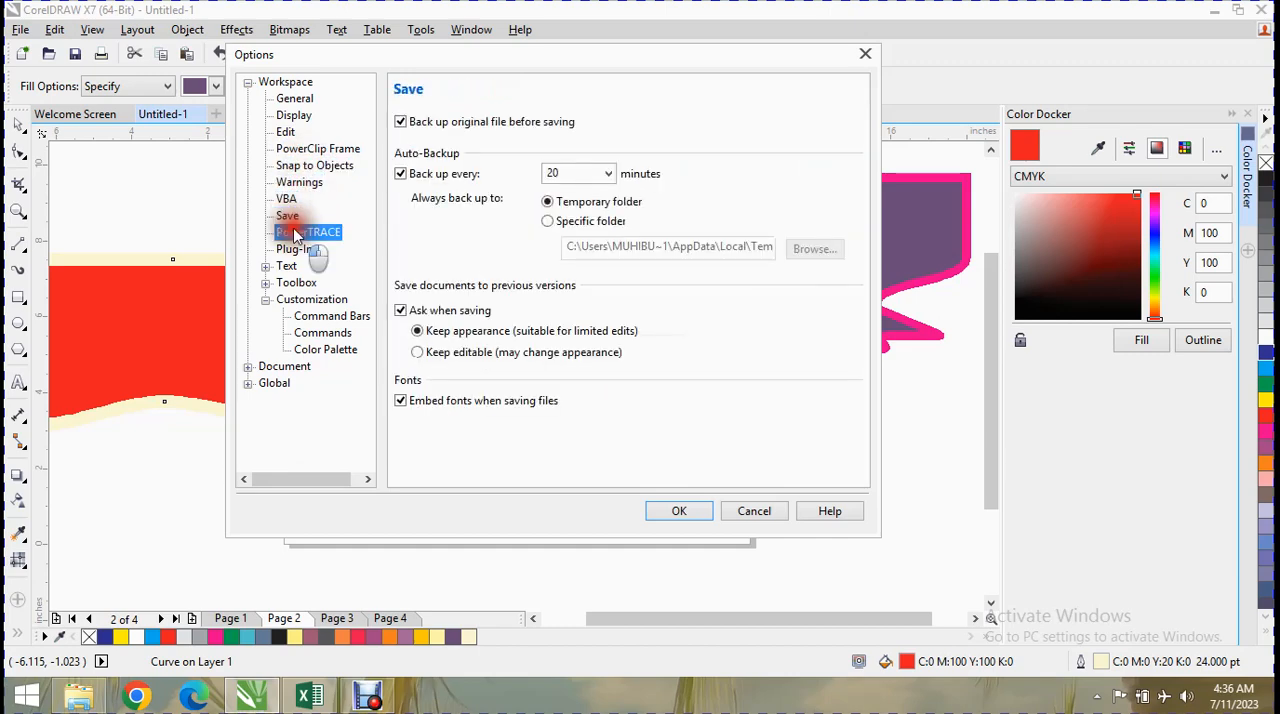
click(294, 249)
click(287, 266)
click(296, 283)
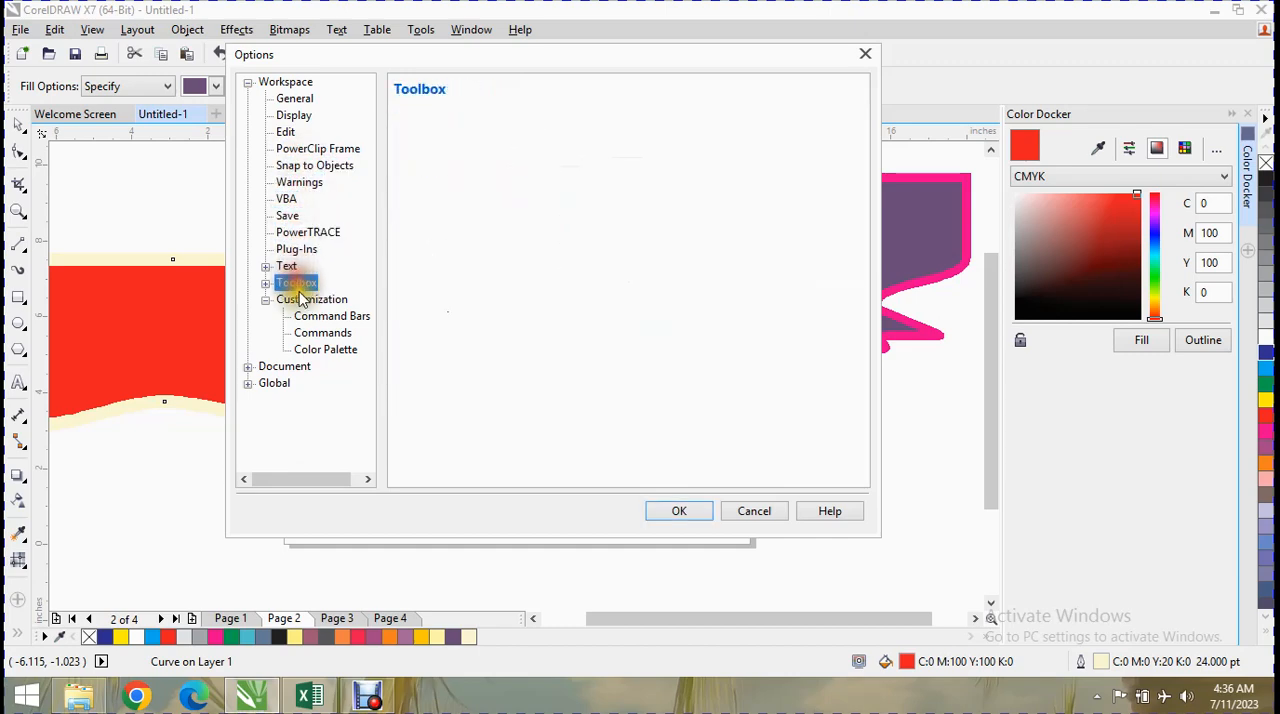
Review the Customization pages for command bars, commands and colour palette plus the Document and Global options, and cancel the dialog.
click(314, 300)
click(320, 317)
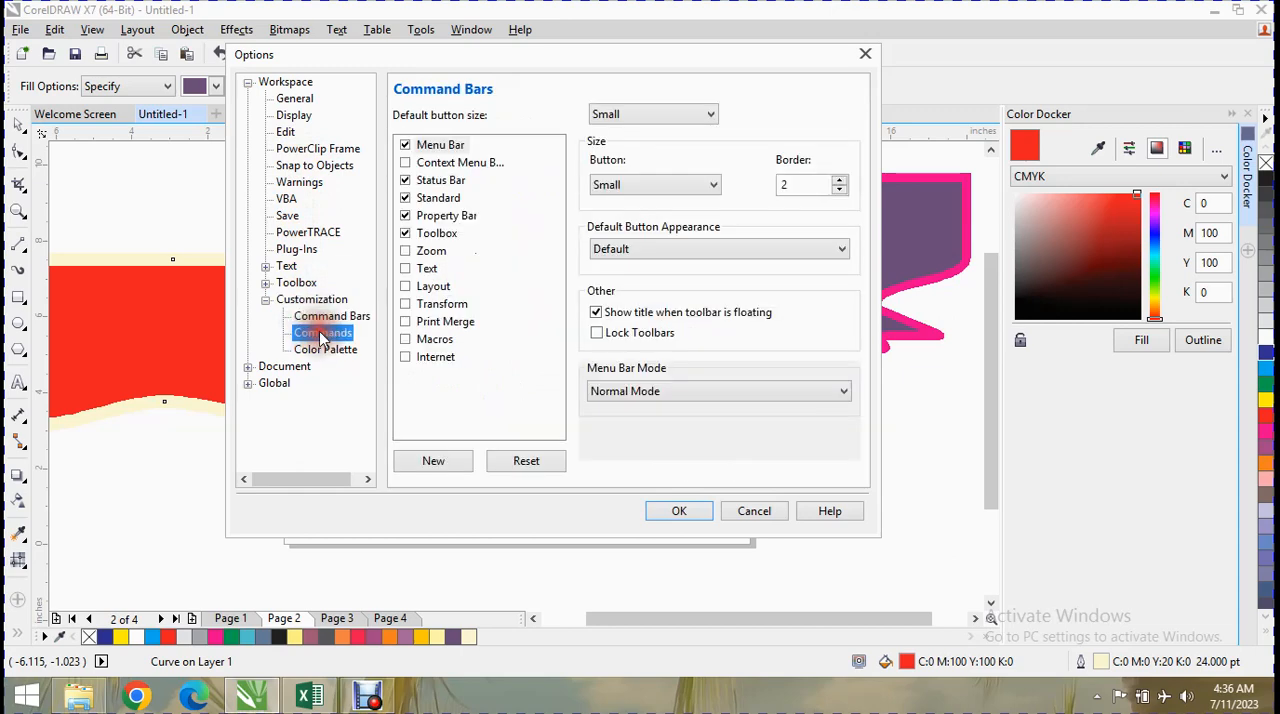
click(321, 333)
click(324, 349)
click(284, 366)
click(274, 383)
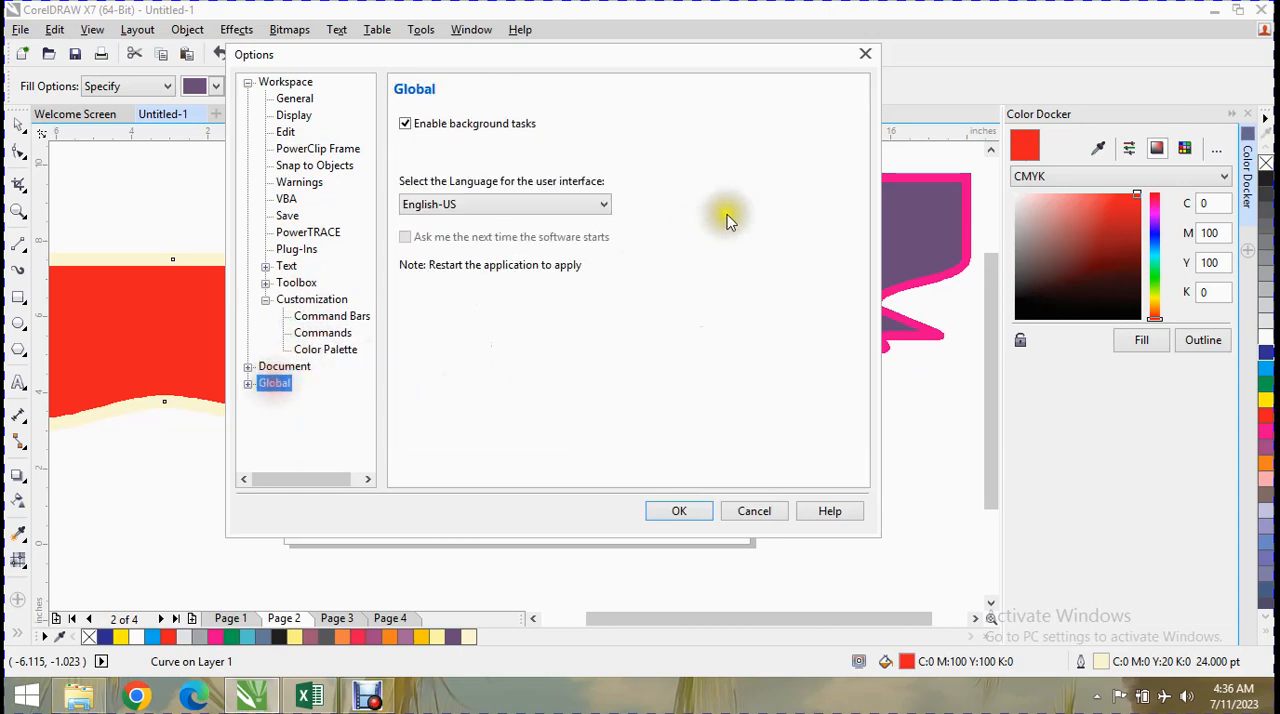
click(737, 510)
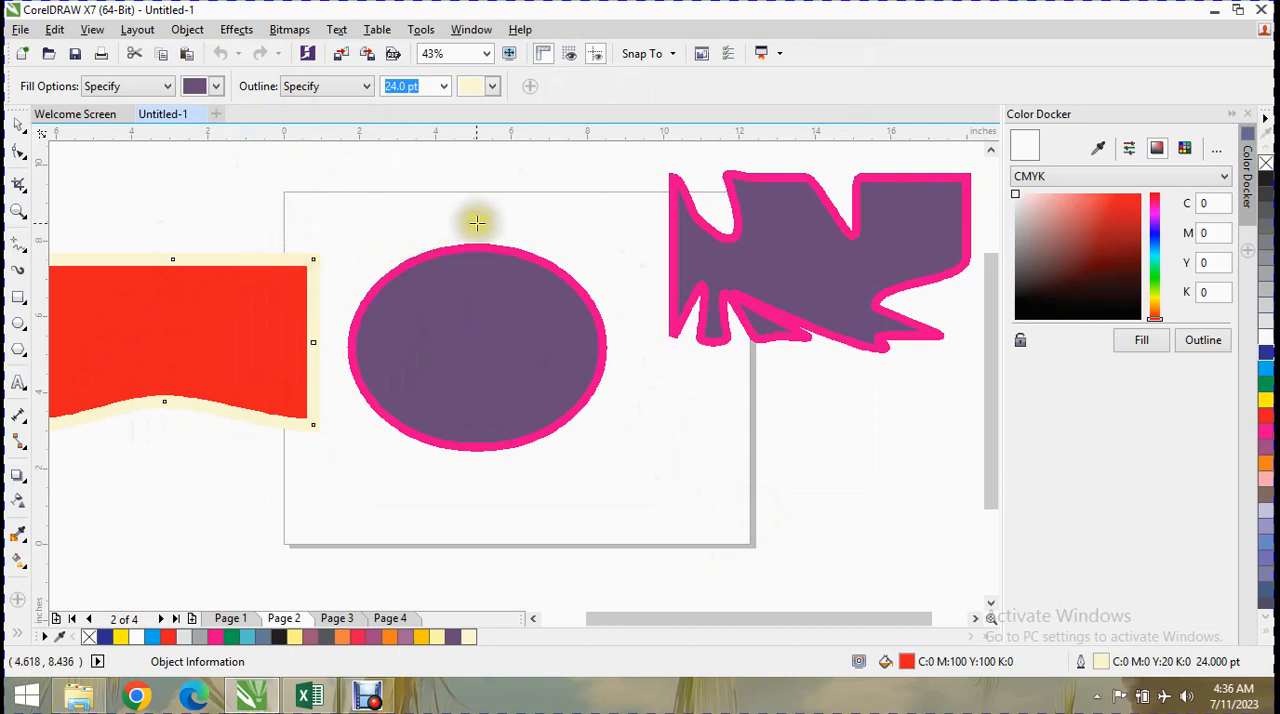
Draw a rectangle about 8.58 by 3.85 inches below the distorted shape, overlapping the page's lower corner.
click(25, 570)
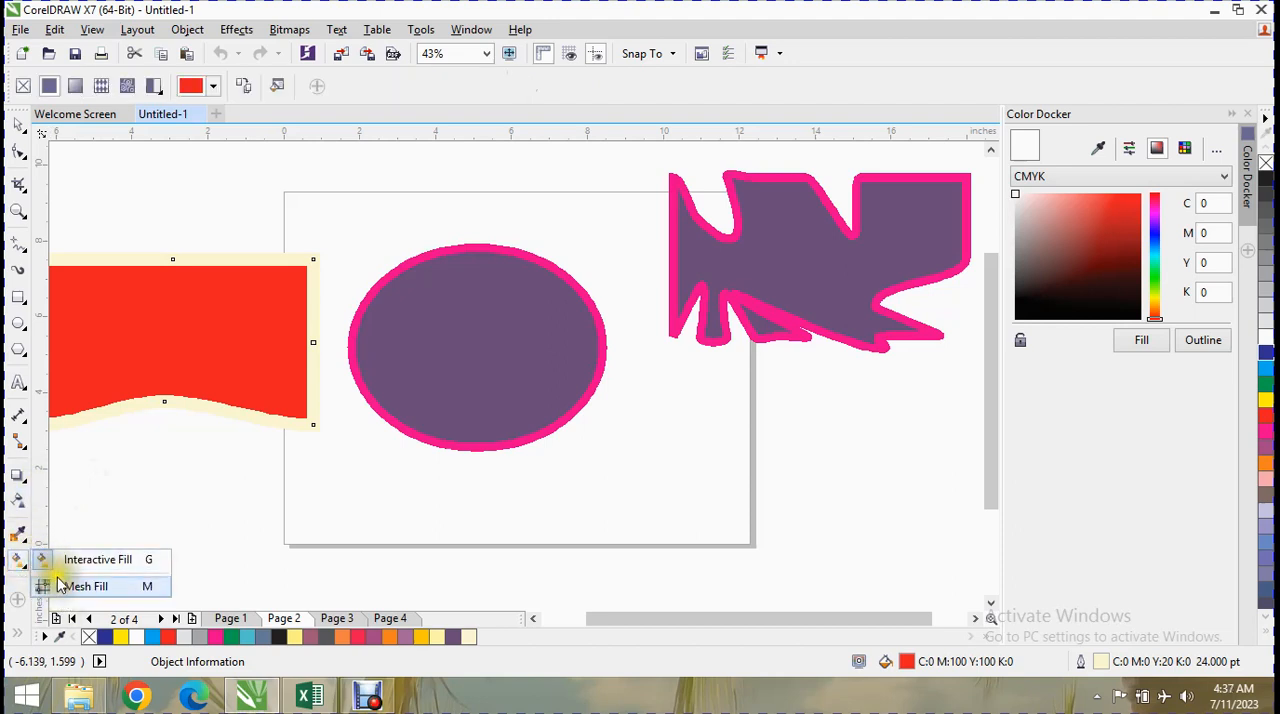
click(23, 327)
mouse_move(20, 303)
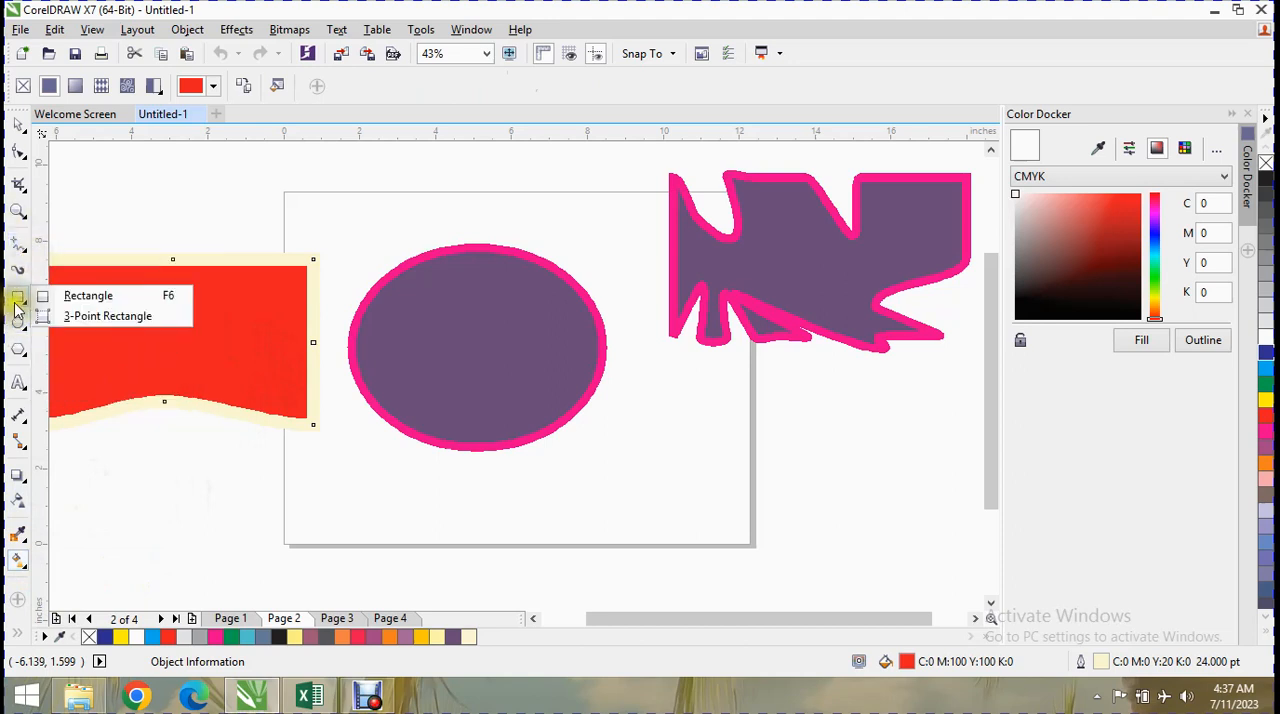
click(88, 297)
drag(610, 425, 939, 573)
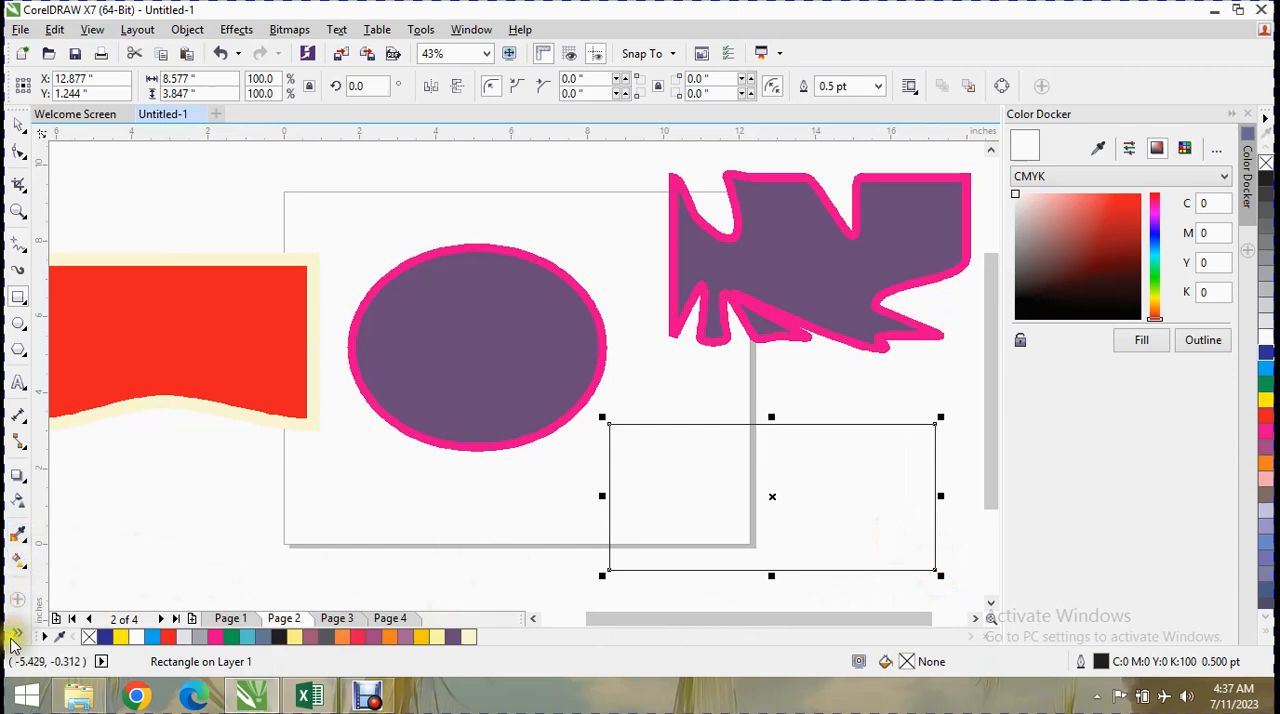
Remove the separate Color command from the toolbox through quick customization.
click(19, 600)
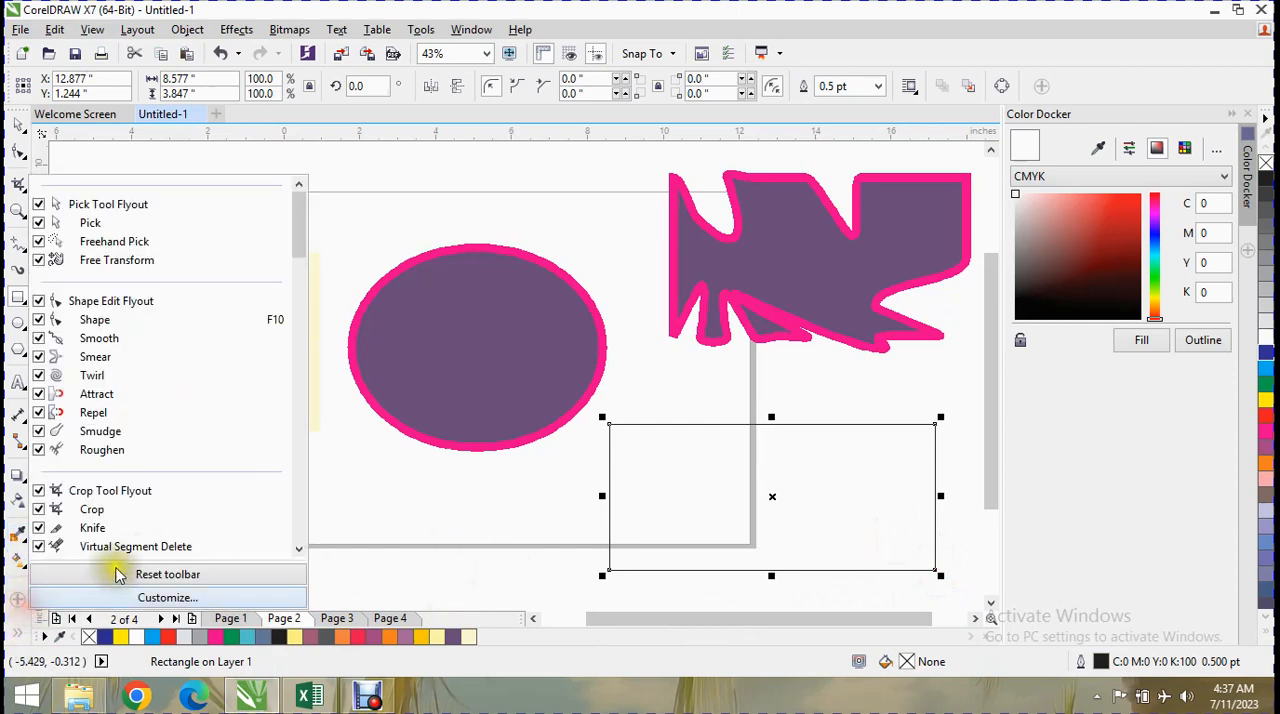
drag(302, 250, 306, 555)
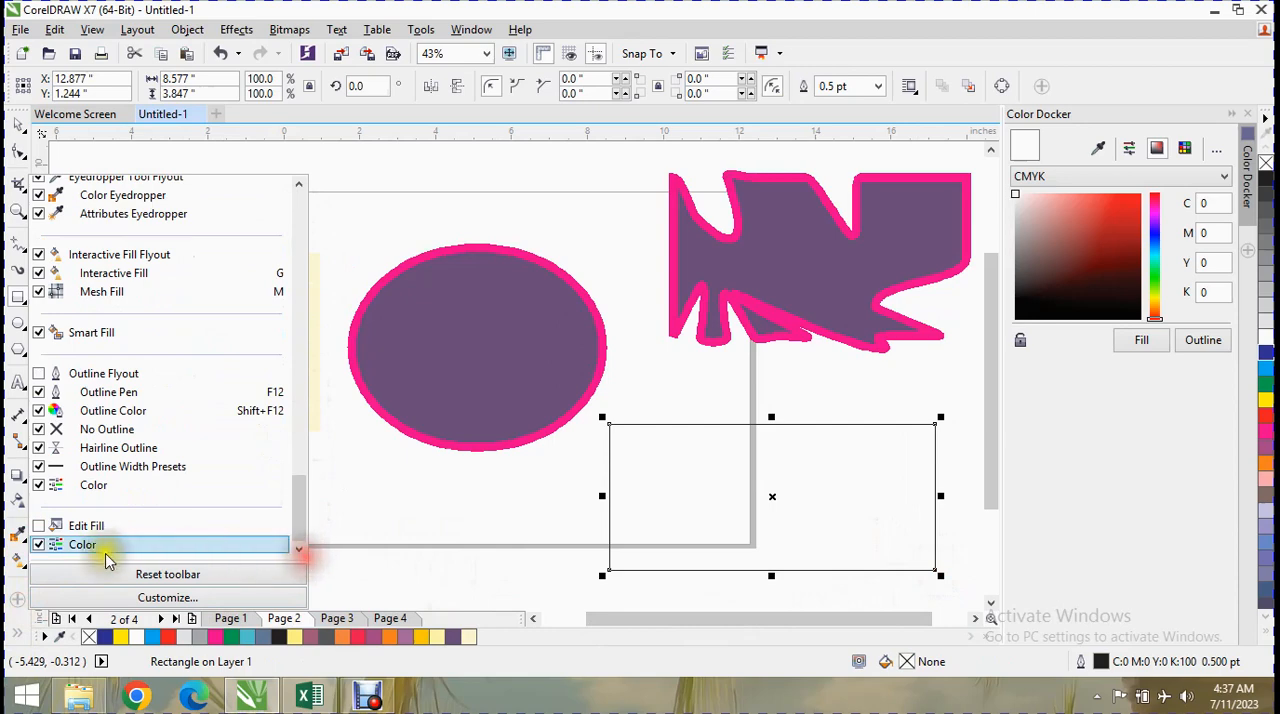
click(41, 547)
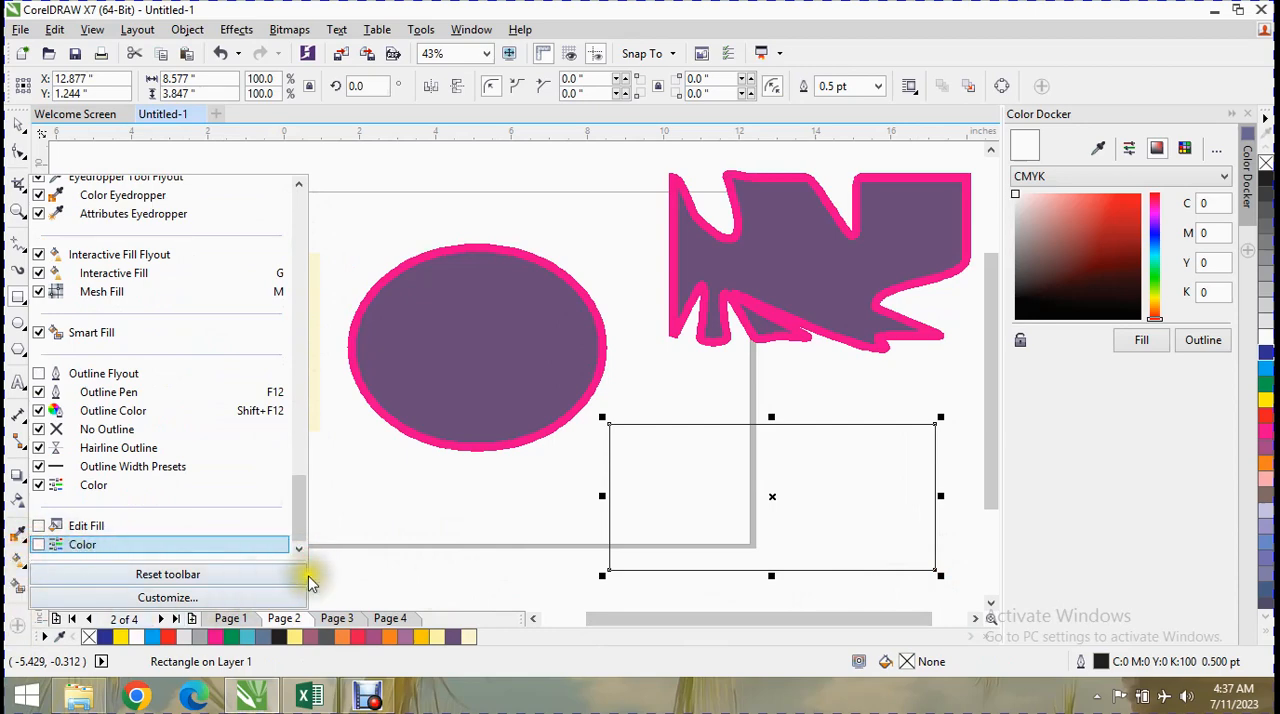
click(337, 573)
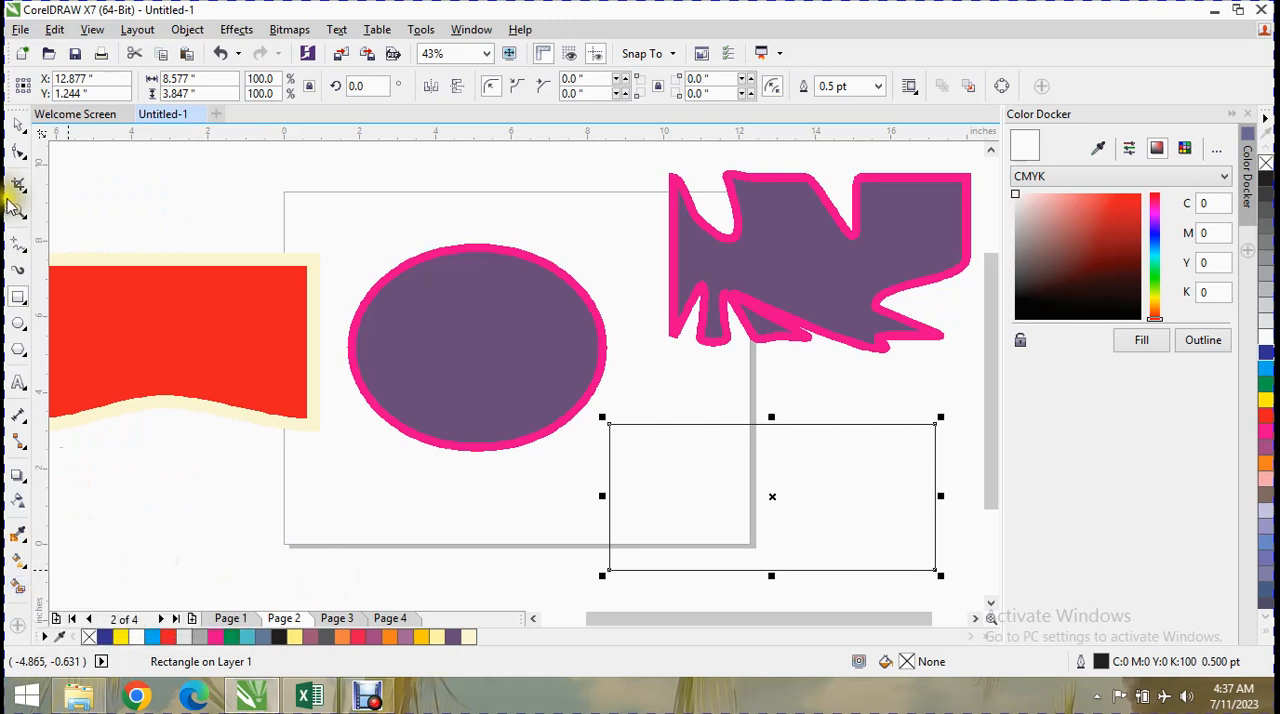
Try a straight 2-point line about 10.34 inches long across the empty rectangle, and delete it.
click(26, 304)
click(26, 303)
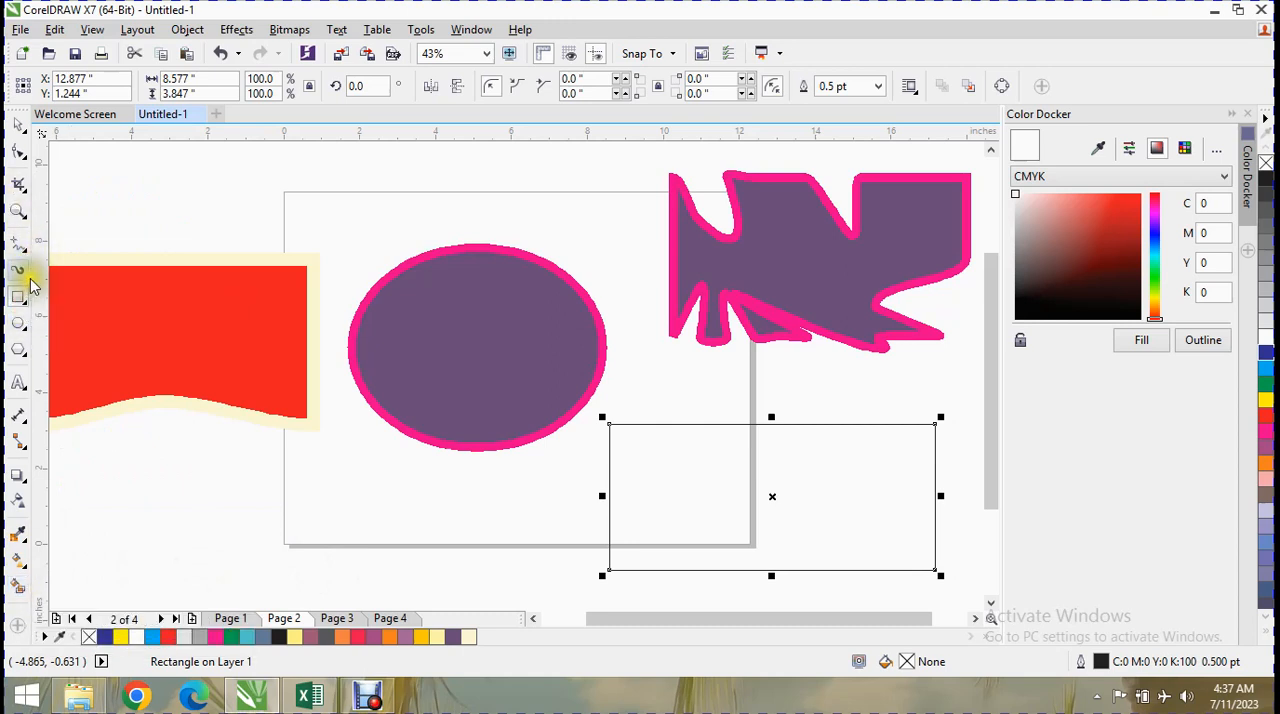
click(23, 248)
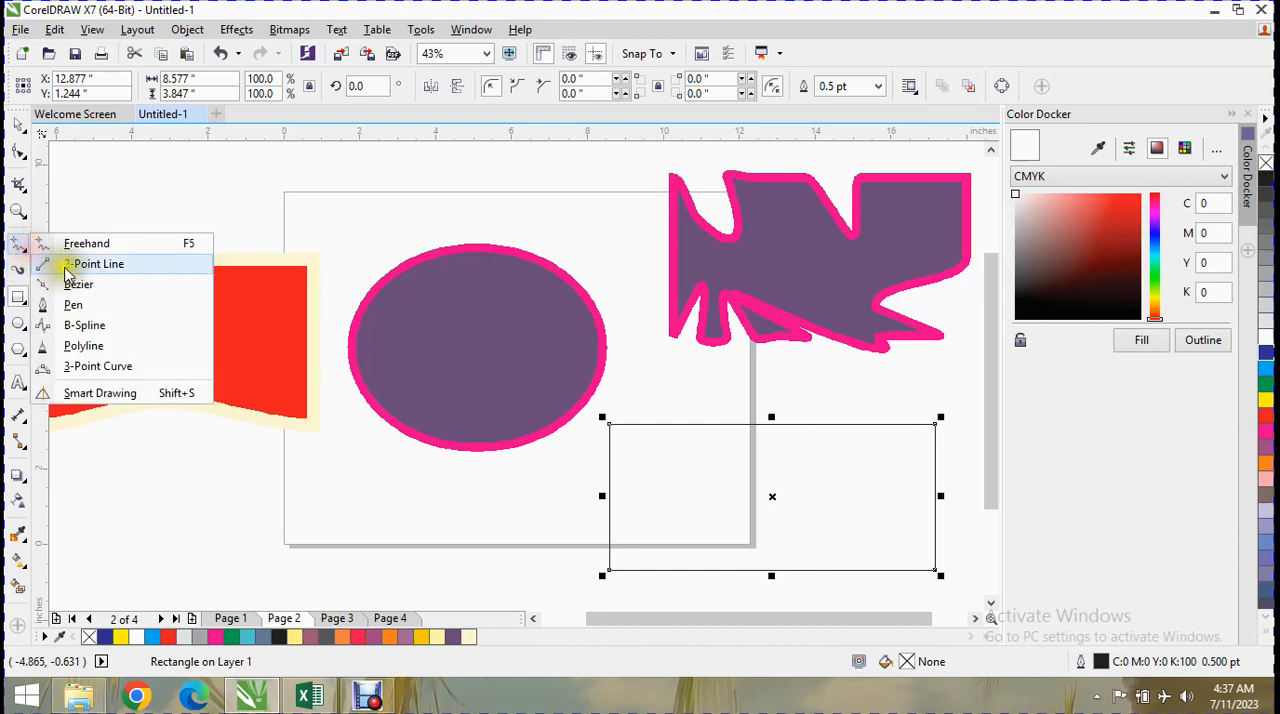
click(85, 260)
drag(574, 472, 860, 474)
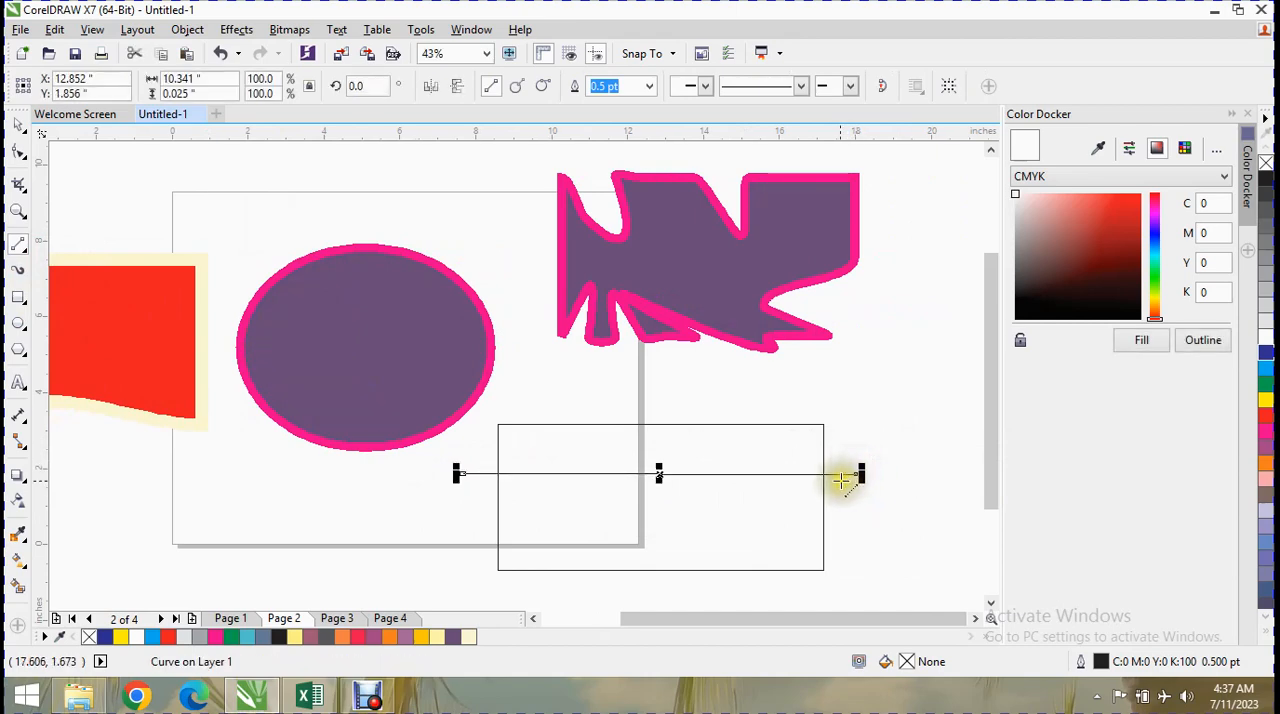
key(Delete)
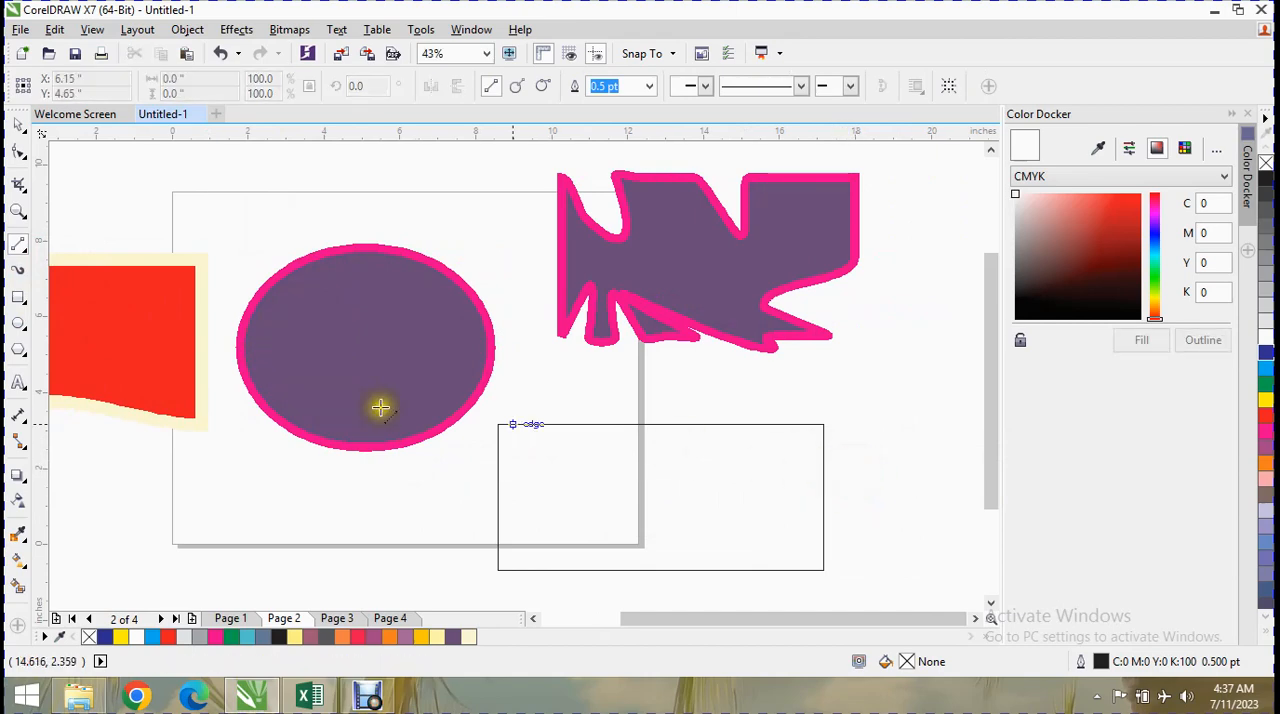
Draw a wavy freehand curve about 11.71 inches wide across the empty rectangle and shift its middle node slightly downward.
click(28, 256)
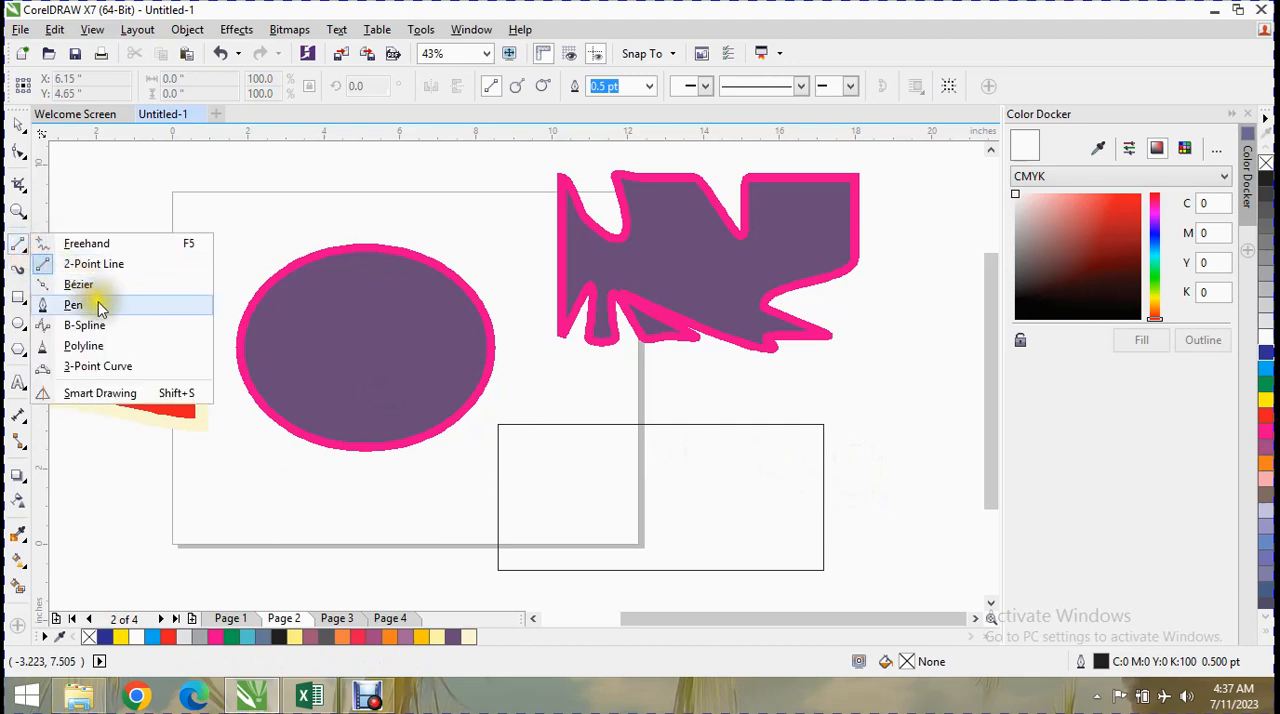
click(110, 244)
mouse_move(445, 476)
mouse_down()
mouse_move(545, 465)
mouse_move(891, 482)
mouse_up()
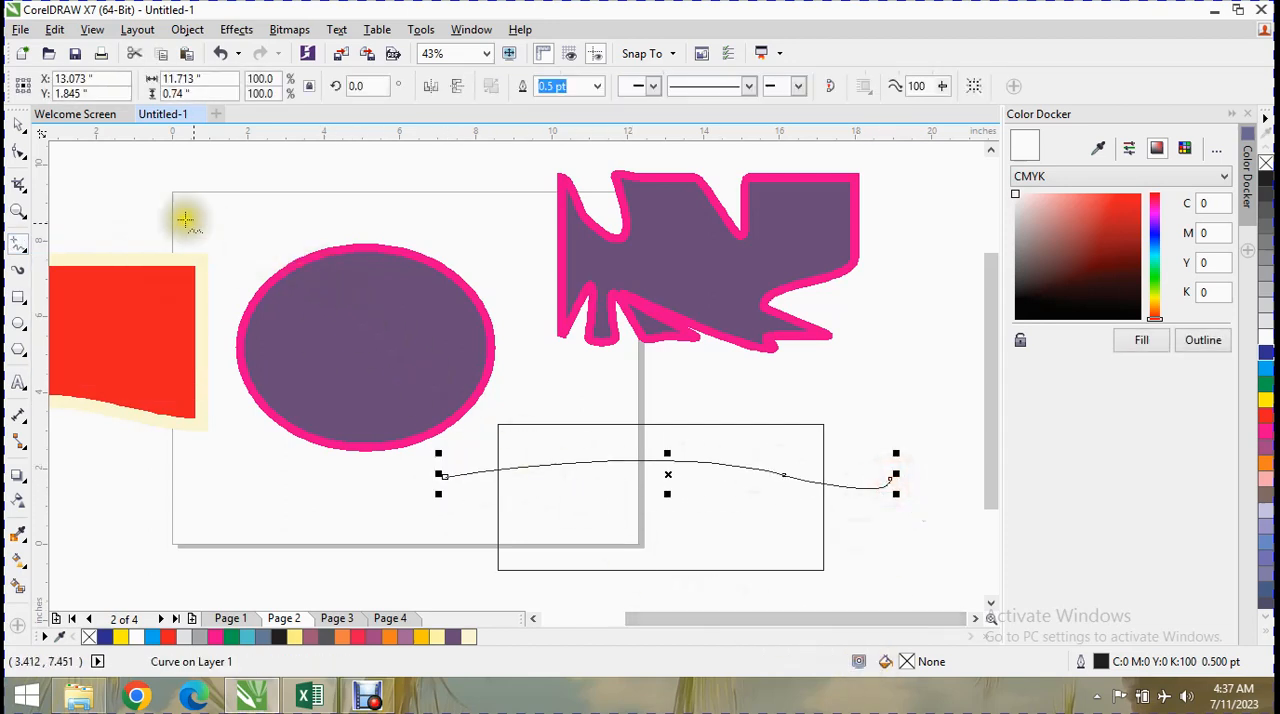
click(19, 154)
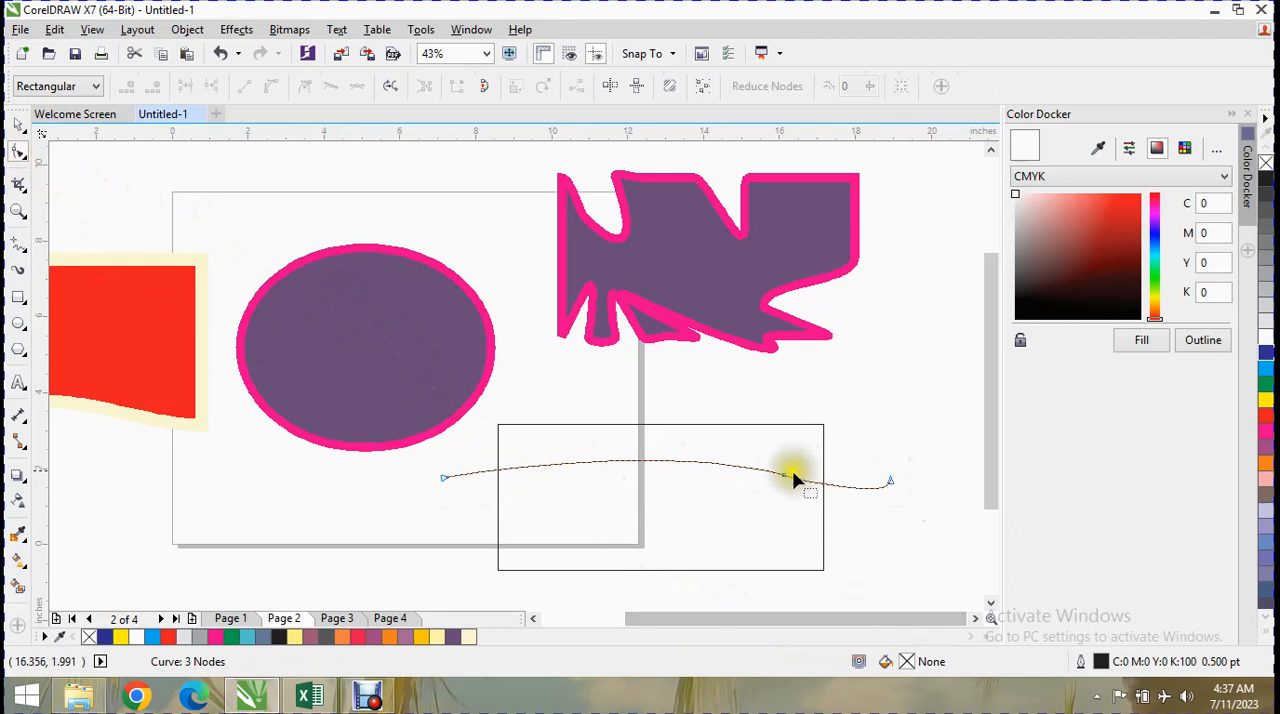
drag(780, 479, 776, 492)
click(551, 480)
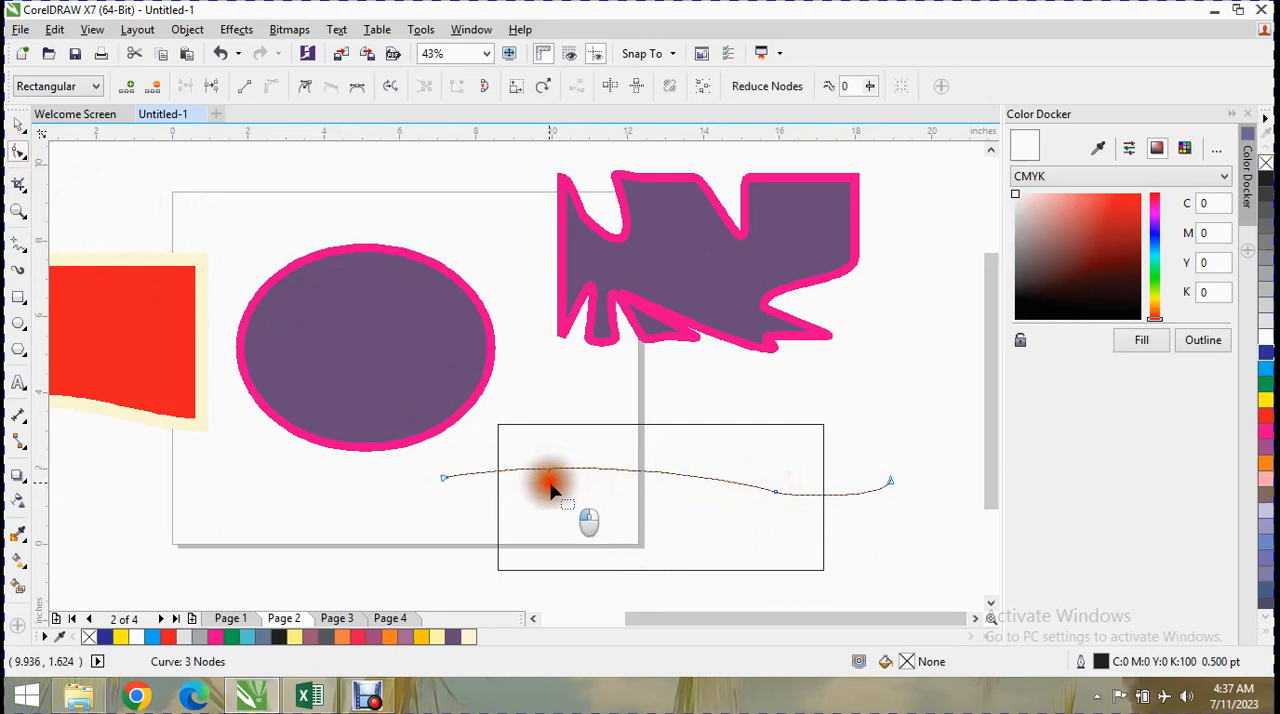
Smart Fill the rectangle's area above the curve with brownish orange (C0 M60 Y80 K20) and the 24 pt pale yellow outline.
click(18, 586)
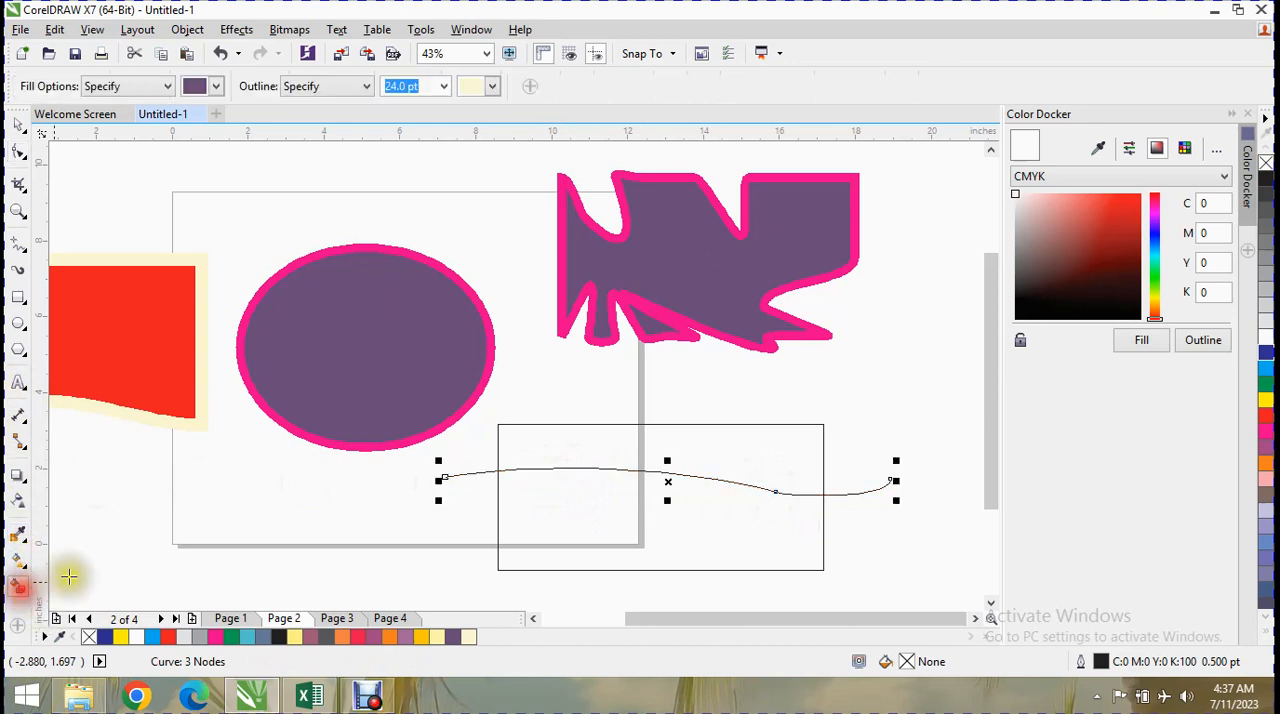
click(201, 88)
click(228, 133)
click(663, 452)
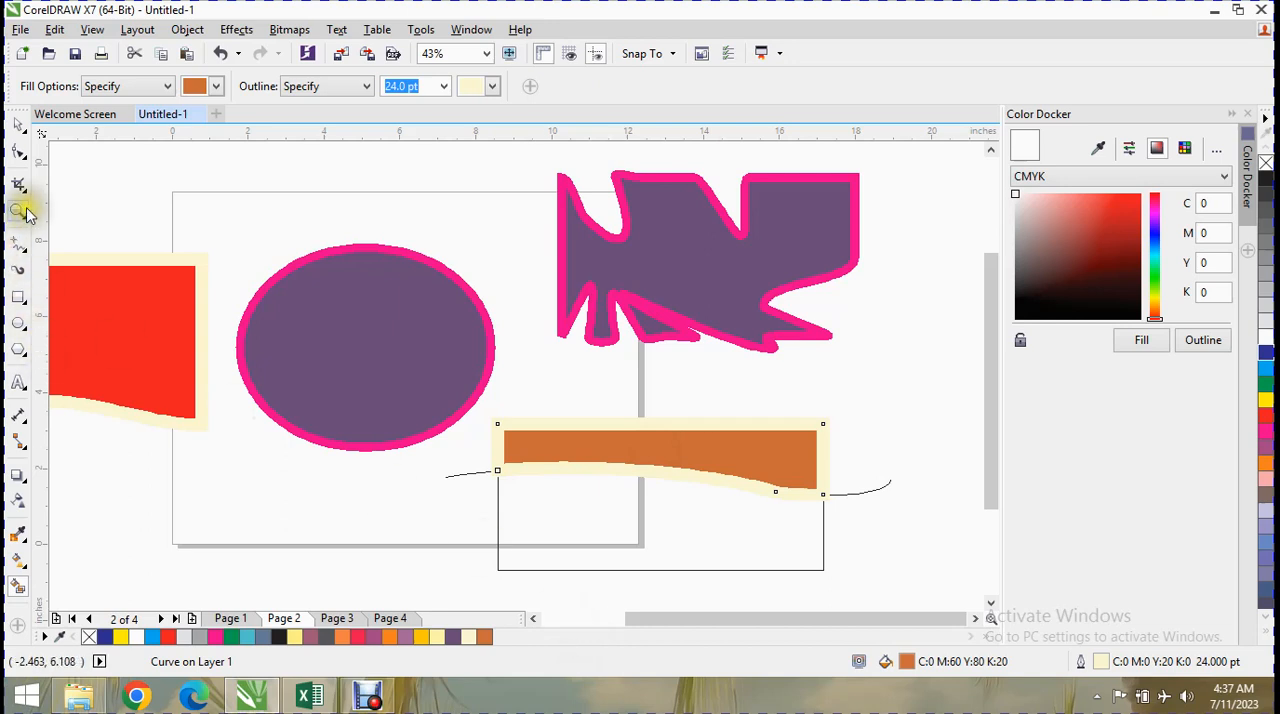
Draw a second, nearly straight freehand line about 10.91 inches wide across the rectangle's unfilled lower part.
click(26, 160)
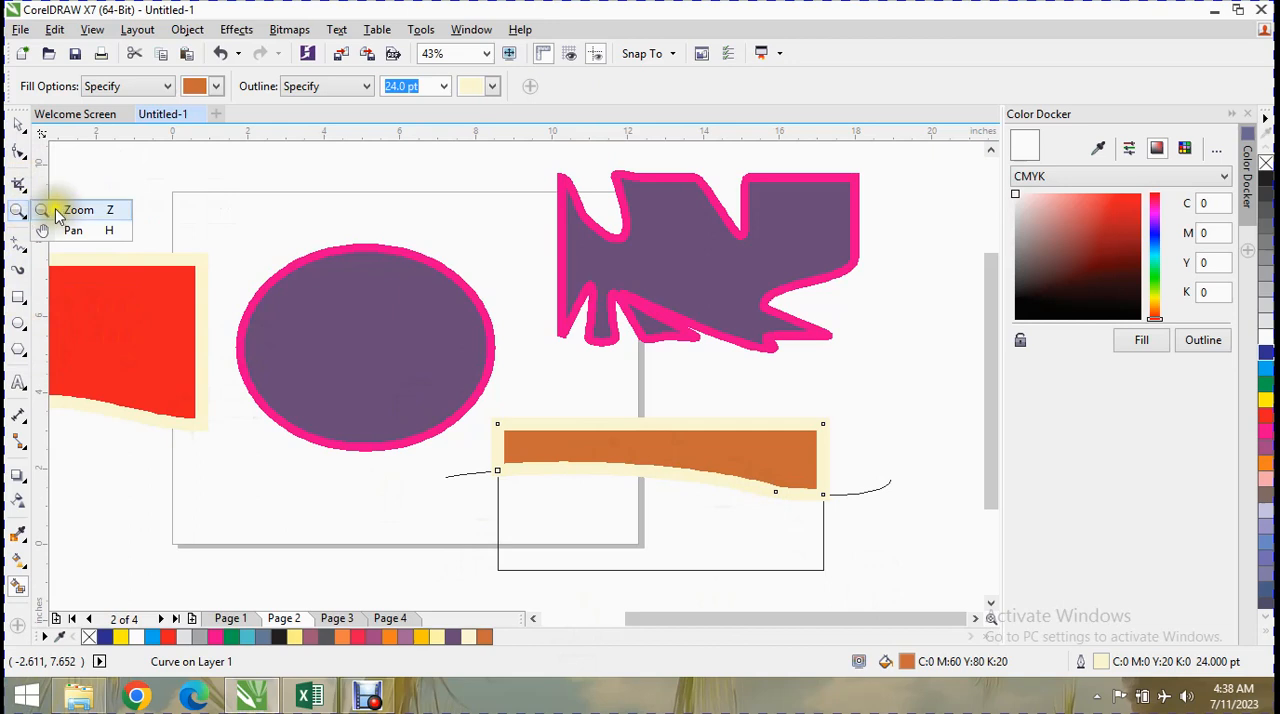
mouse_move(20, 243)
click(75, 245)
click(457, 522)
click(879, 535)
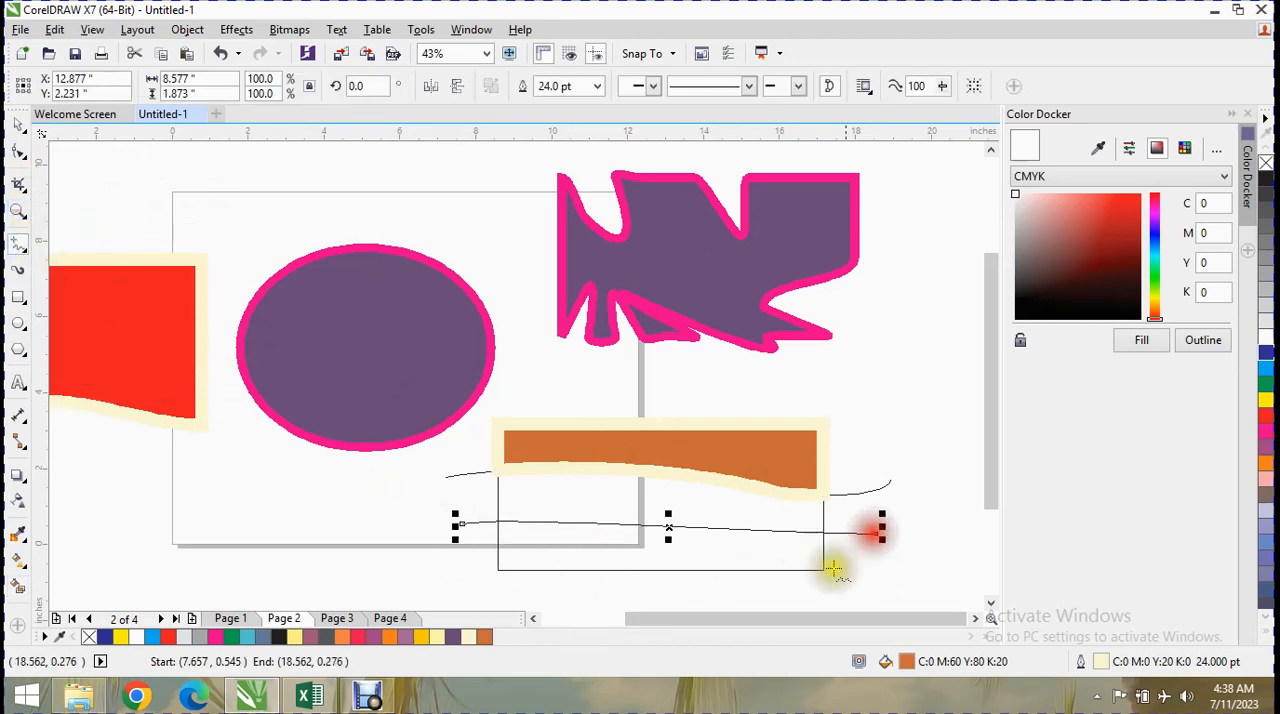
Smart Fill the band between the two freehand lines with light orange (C0 M40 Y60 K0) and the 24 pt pale yellow outline.
click(19, 585)
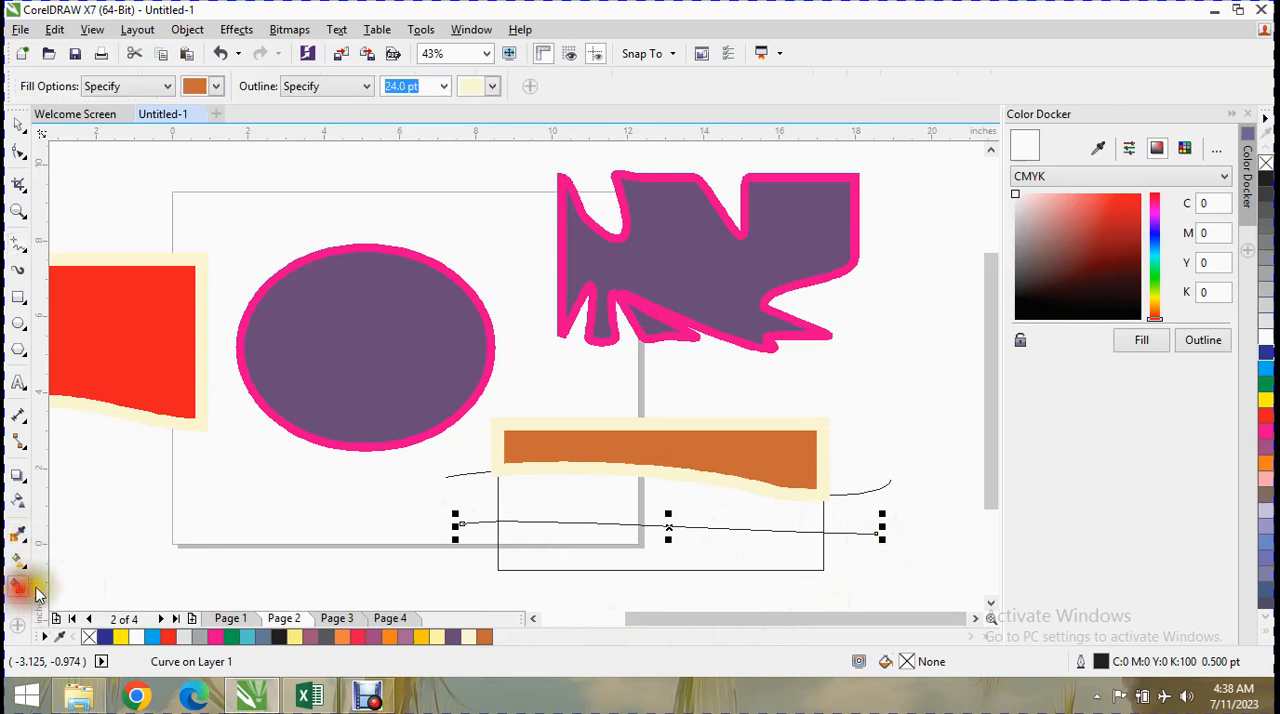
click(220, 86)
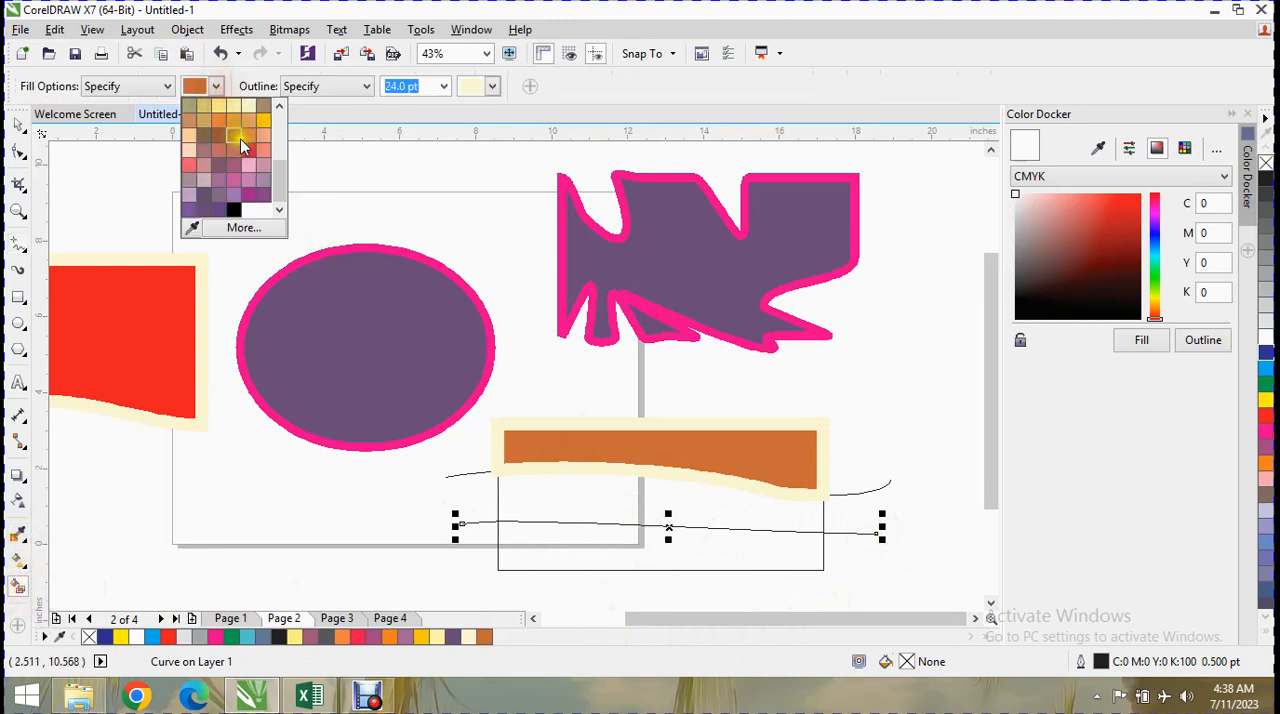
click(240, 140)
click(575, 508)
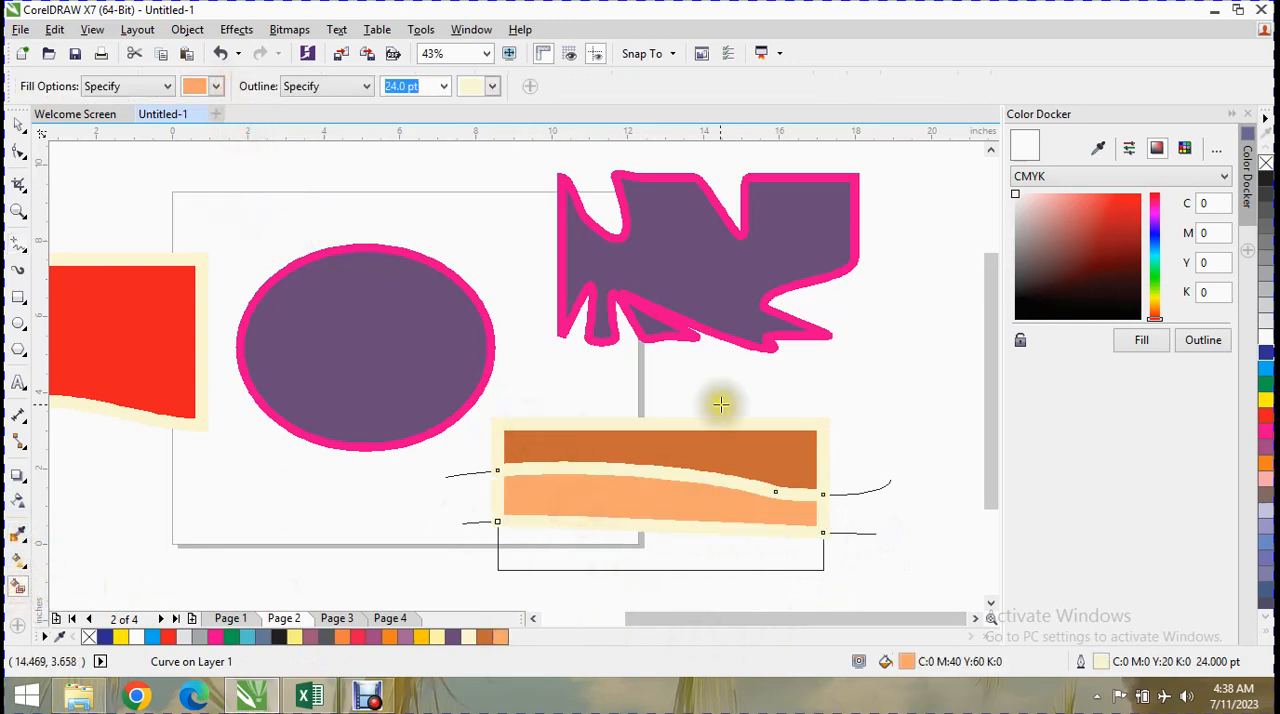
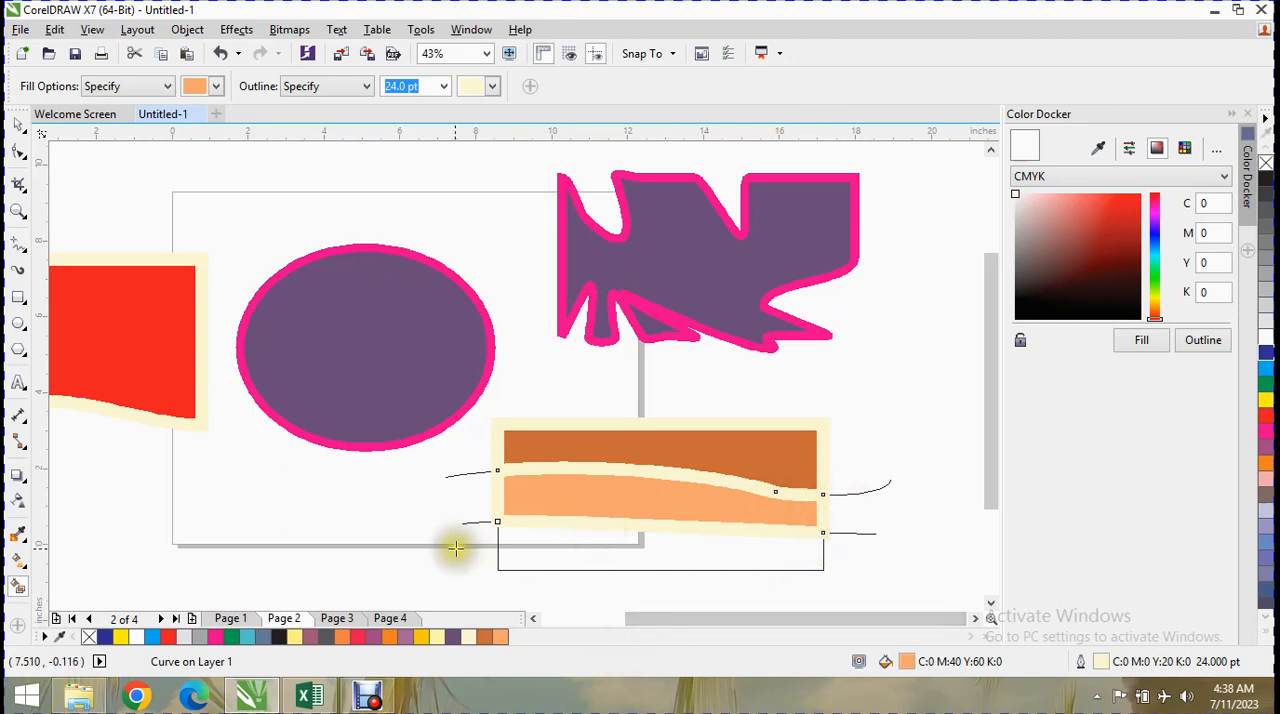
Smart Fill all shapes from the empty page area in light orange, and draw a wavy freehand line about 10.66 inches wide across the rectangle.
drag(456, 545, 533, 550)
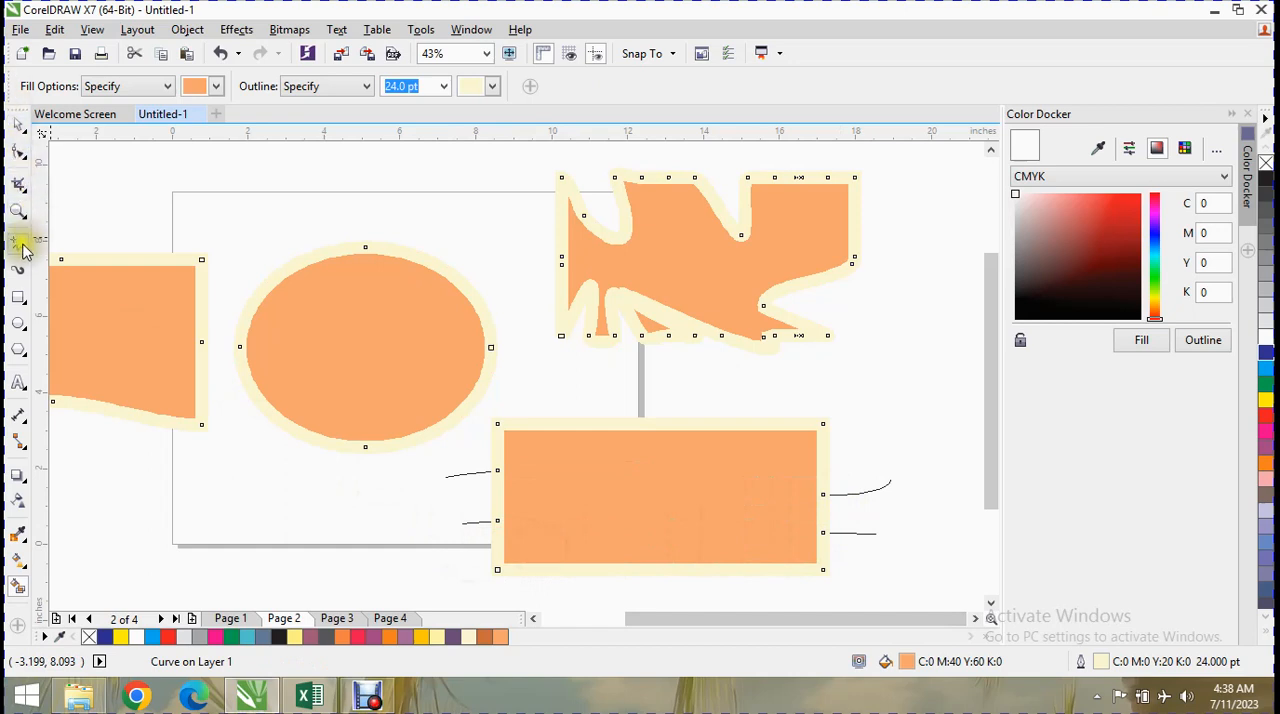
click(26, 303)
click(22, 285)
click(24, 328)
click(24, 351)
click(28, 276)
click(26, 252)
click(27, 272)
click(27, 255)
click(28, 258)
click(55, 244)
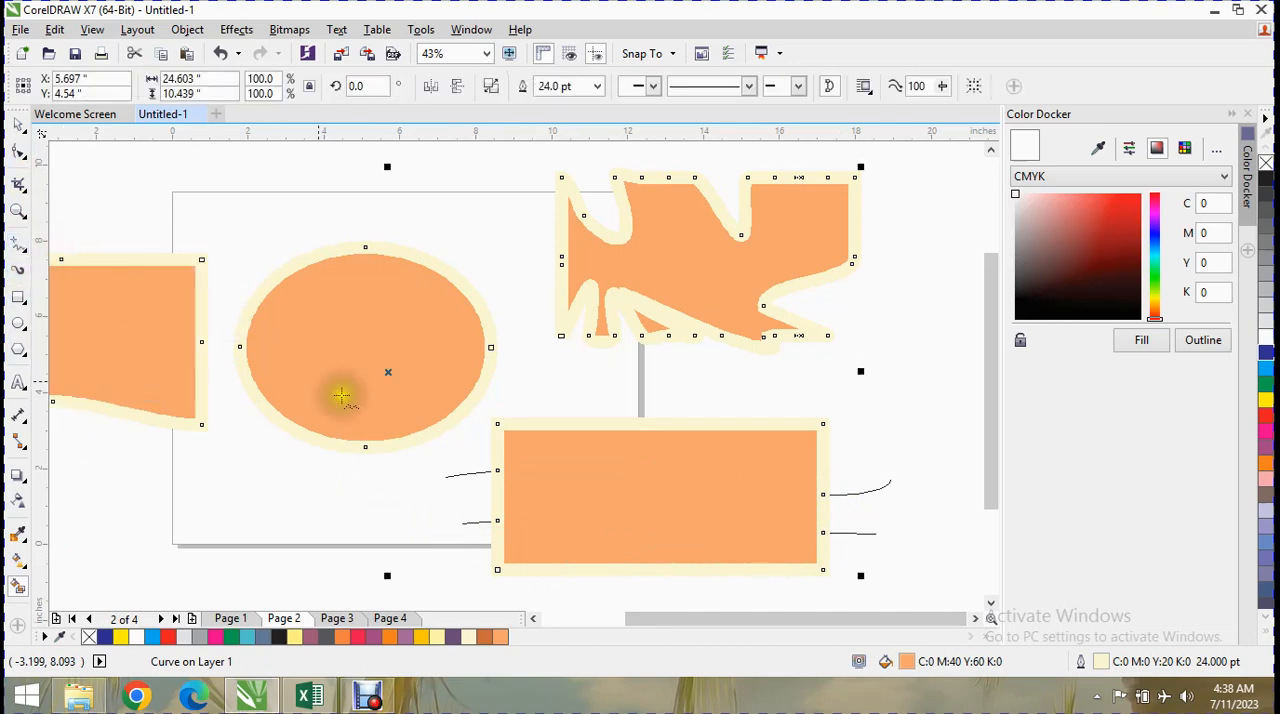
drag(451, 491, 864, 498)
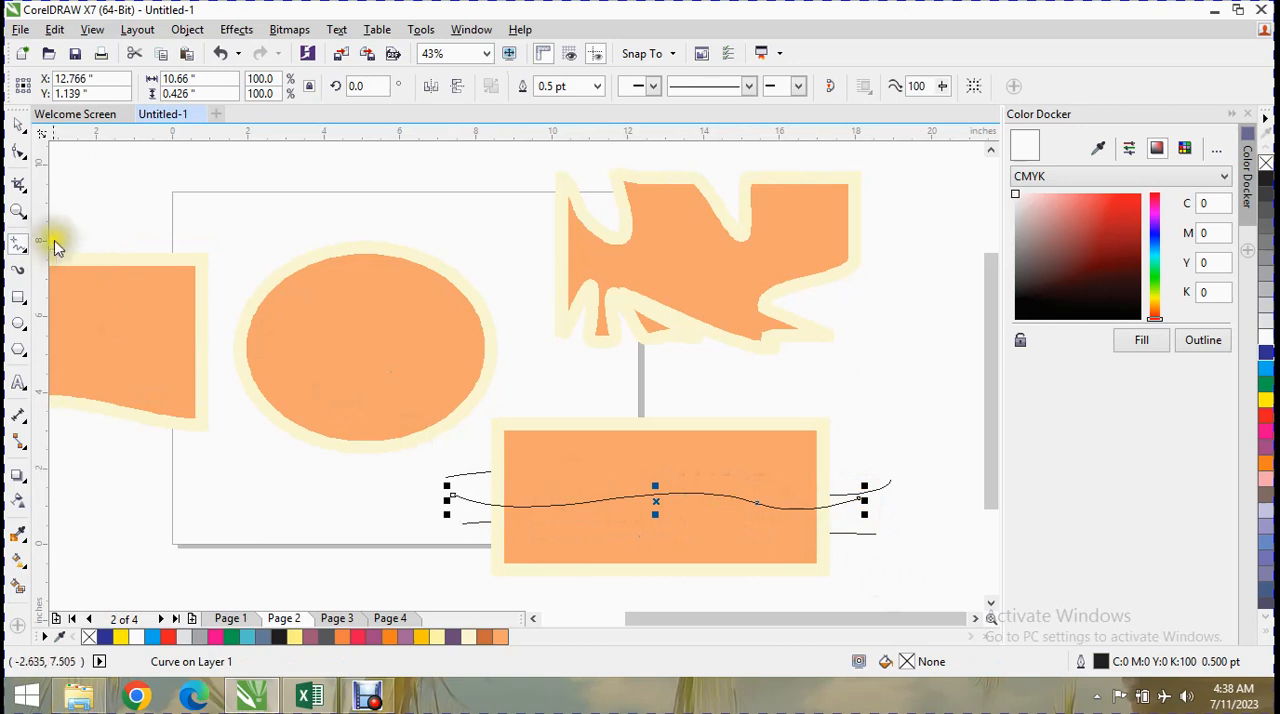
Reshape the new freehand line into a stronger S-curve by bending its first part down and raising its middle node.
click(18, 152)
drag(648, 492, 648, 514)
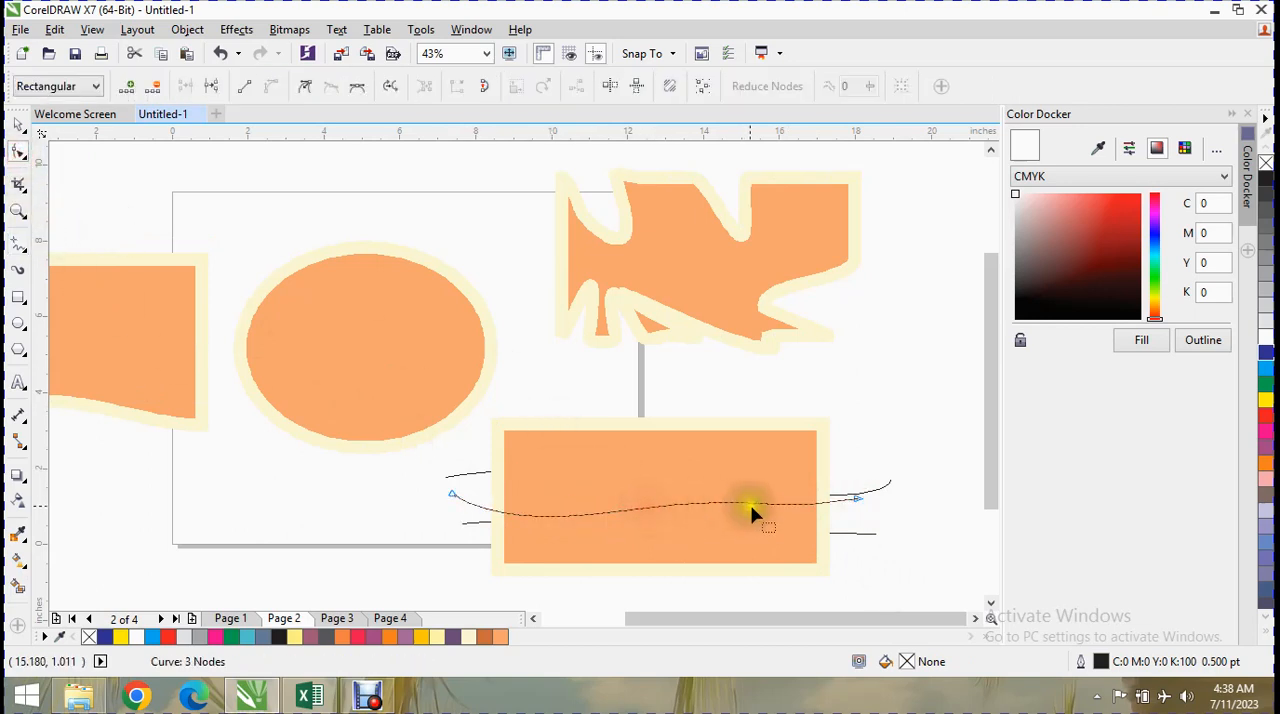
drag(750, 507, 771, 490)
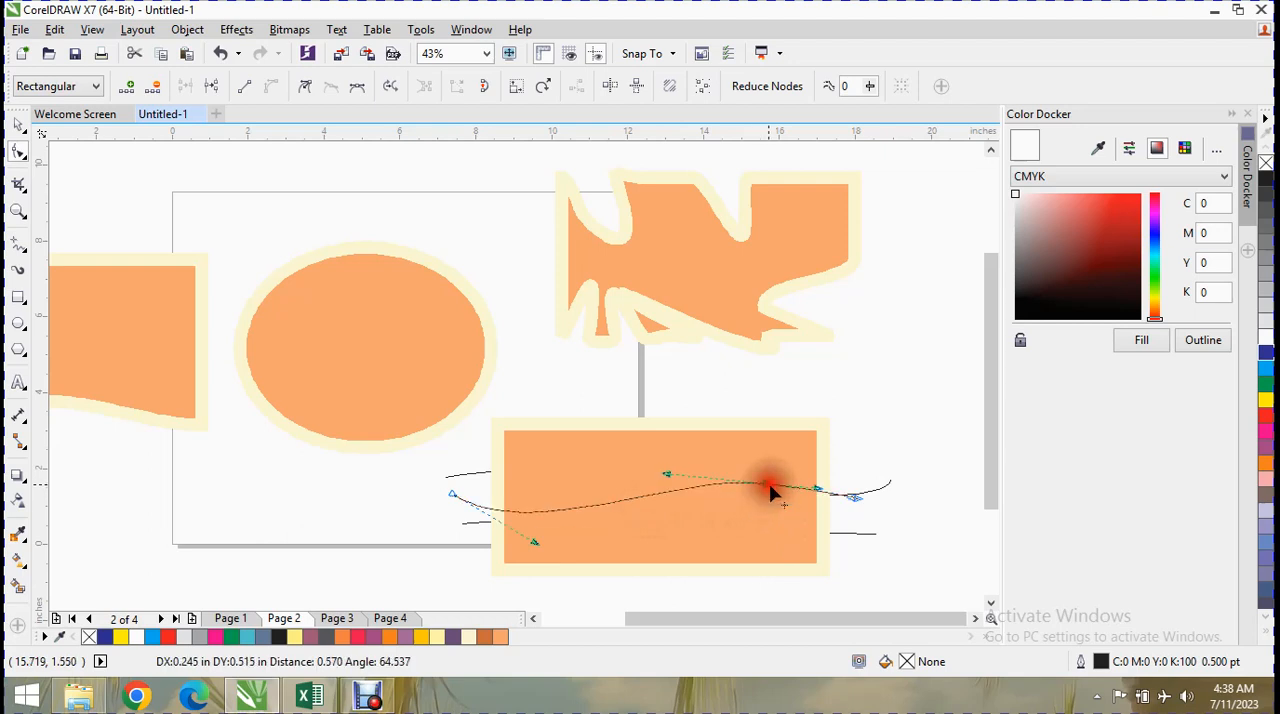
drag(516, 514, 530, 522)
drag(766, 484, 770, 464)
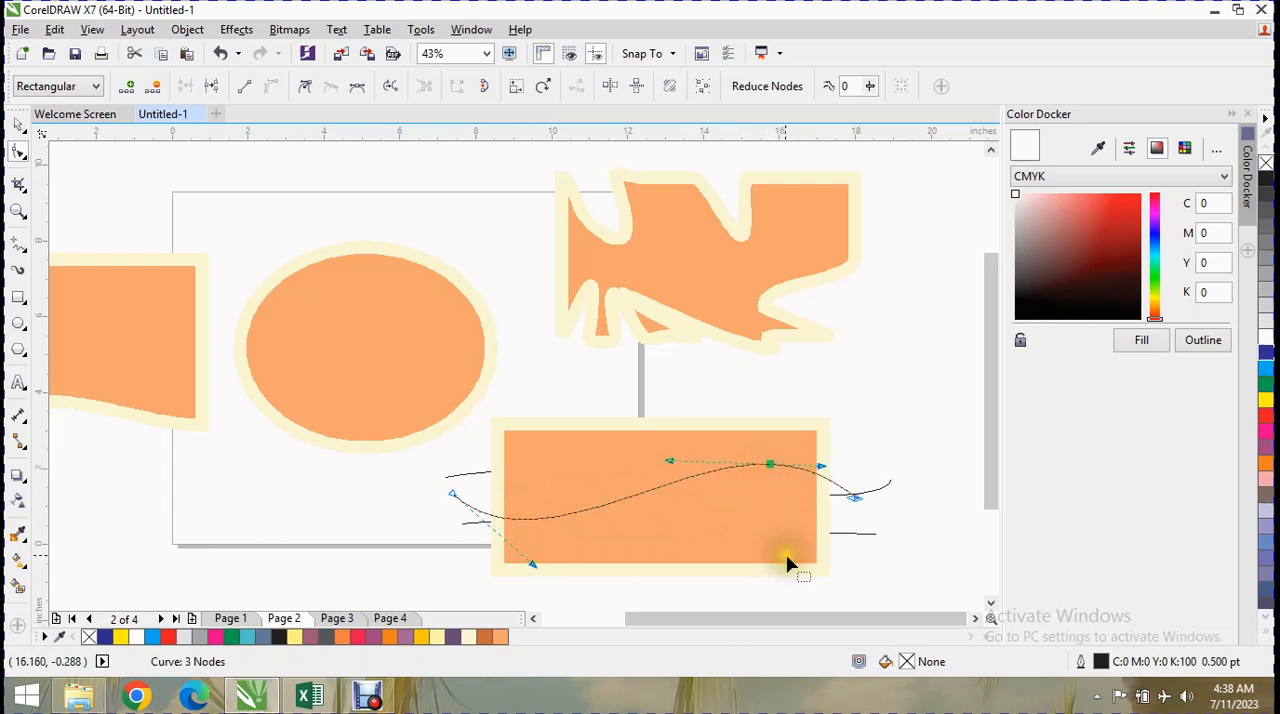
Smart Fill the rectangle and the other shapes with pinkish red (C0 M100 Y60 K0) and the 24 pt pale yellow outline.
click(14, 588)
click(215, 86)
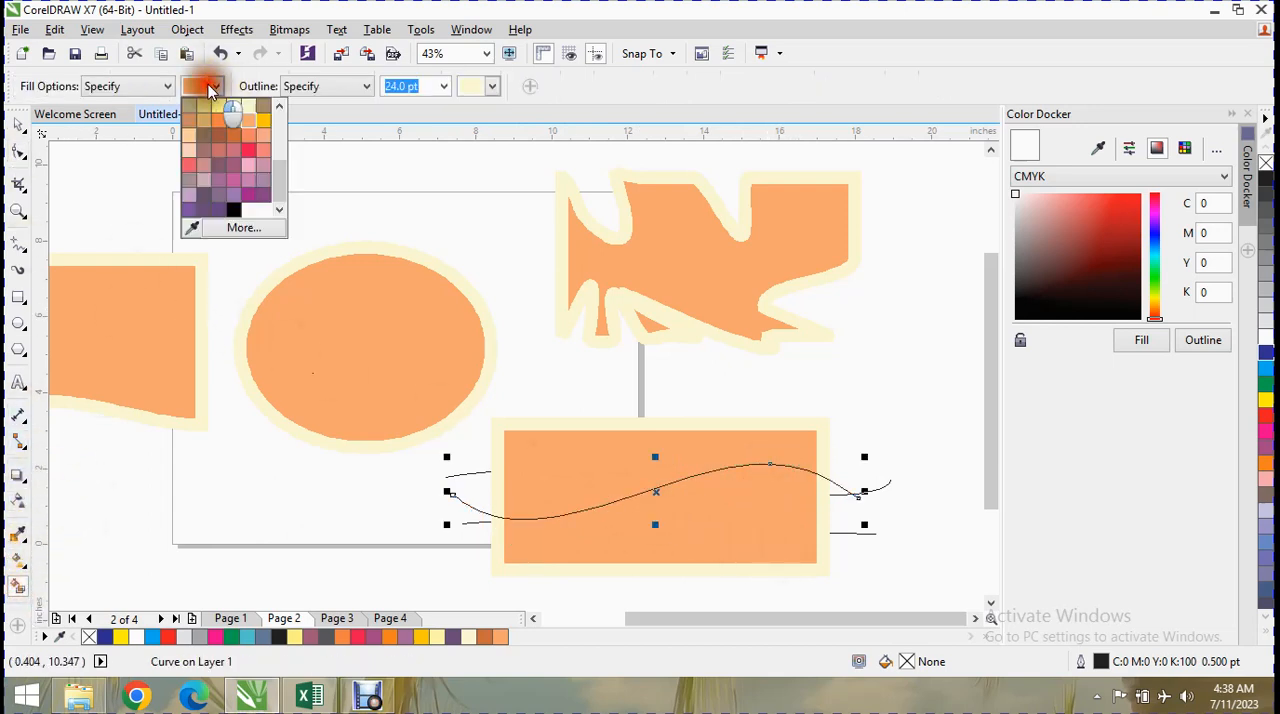
click(249, 149)
click(603, 475)
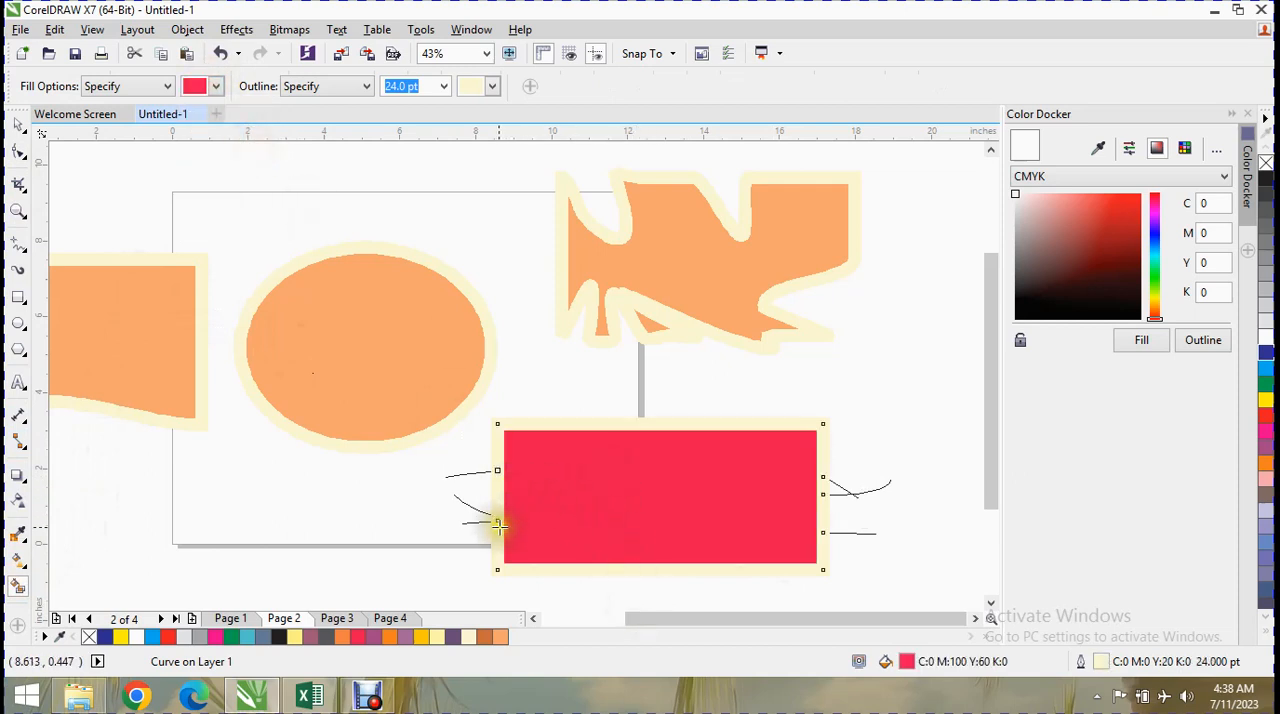
click(710, 467)
click(515, 525)
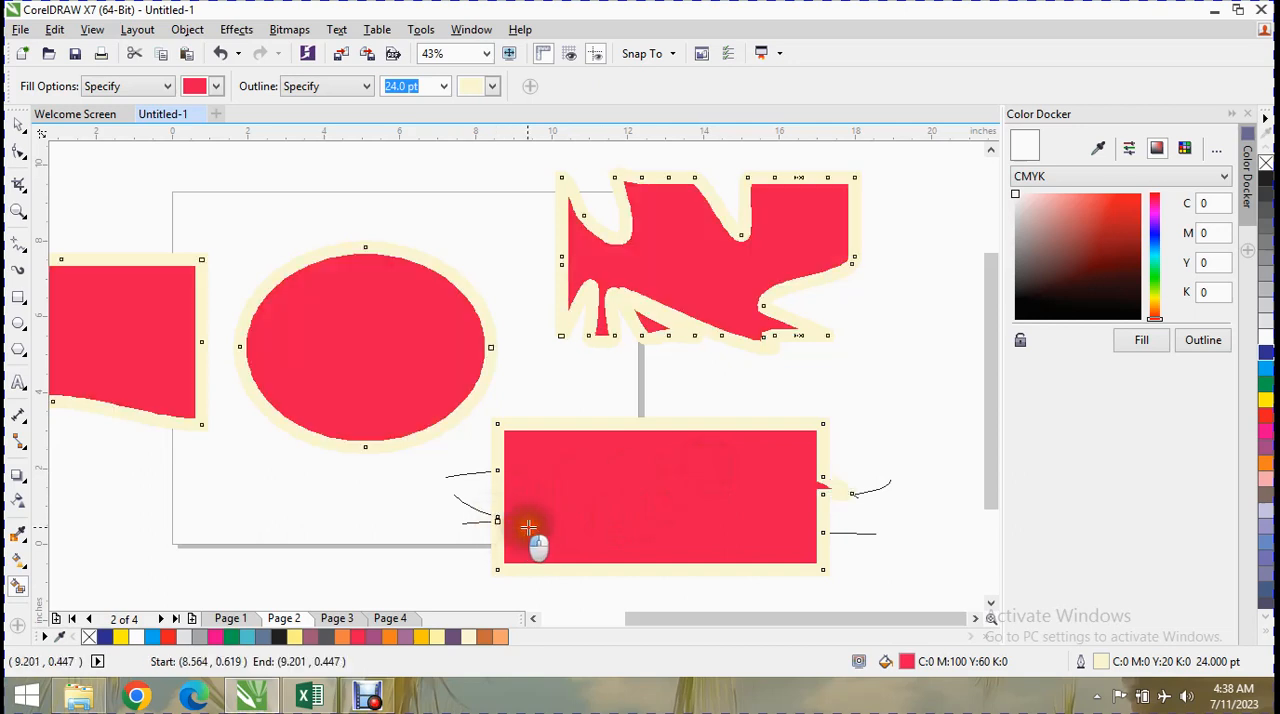
click(563, 420)
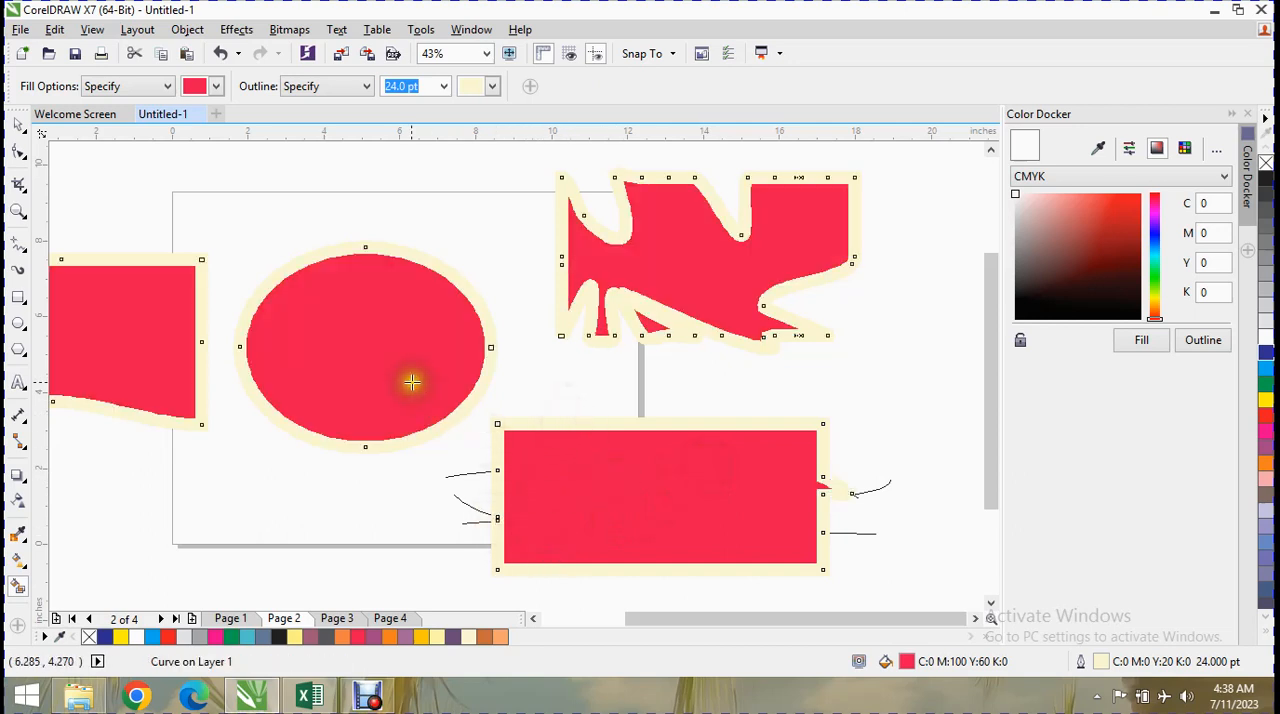
Go to Page 3 and draw a rectangle about 11.10 by 4.88 inches across the page's upper part.
click(337, 618)
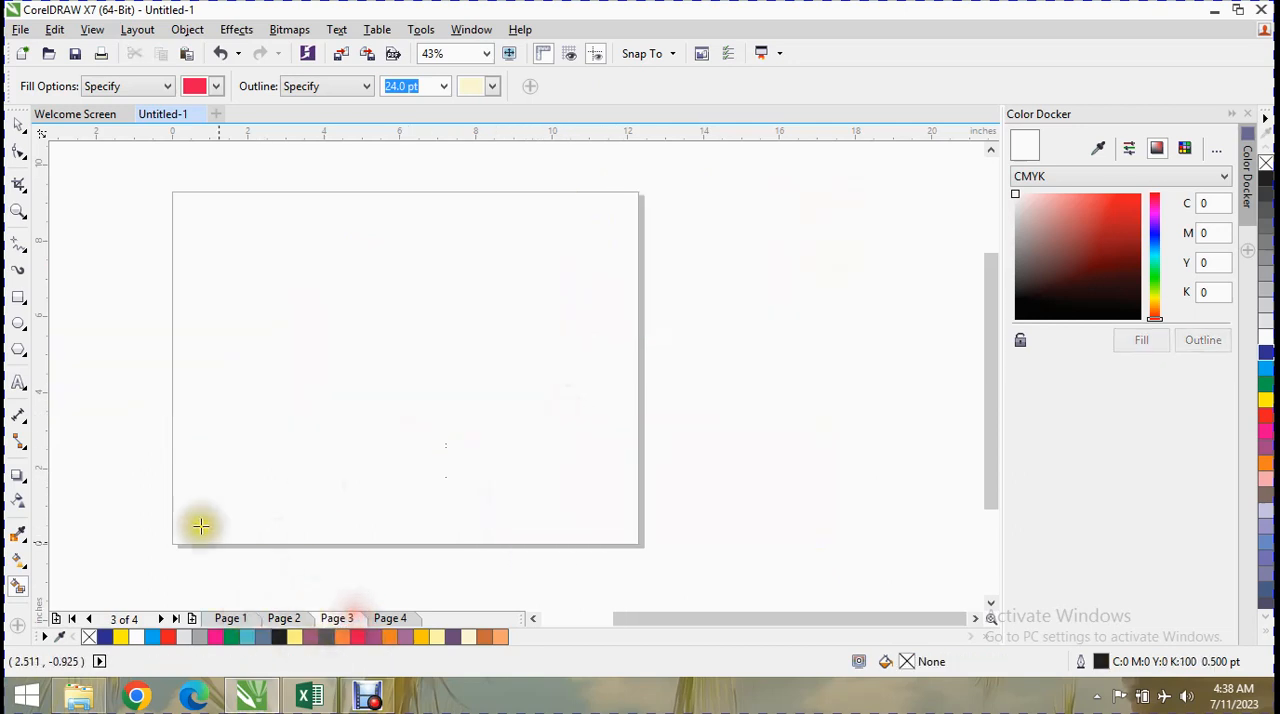
click(18, 297)
drag(320, 189, 742, 373)
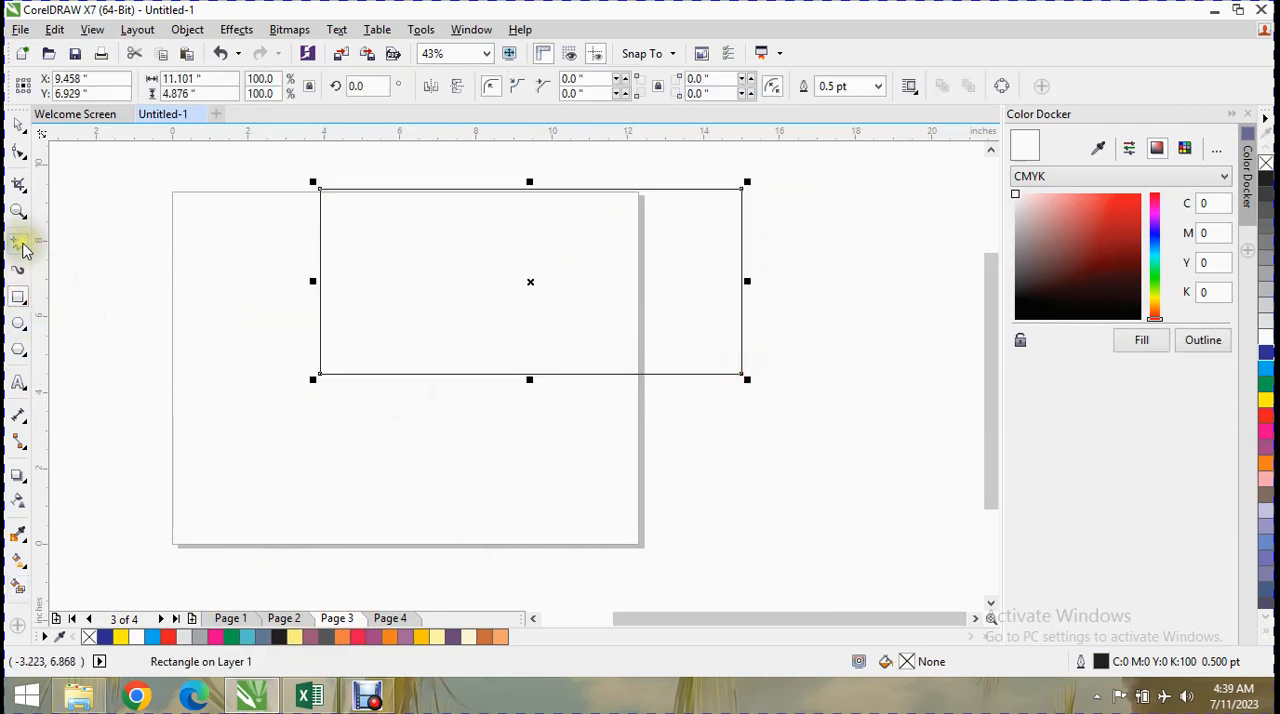
Draw a freehand line about 14.09 inches wide across the rectangle's upper part and reshape it into a wave with its middle node lowered.
click(20, 246)
mouse_move(284, 237)
mouse_down()
mouse_move(607, 244)
mouse_move(816, 229)
mouse_up()
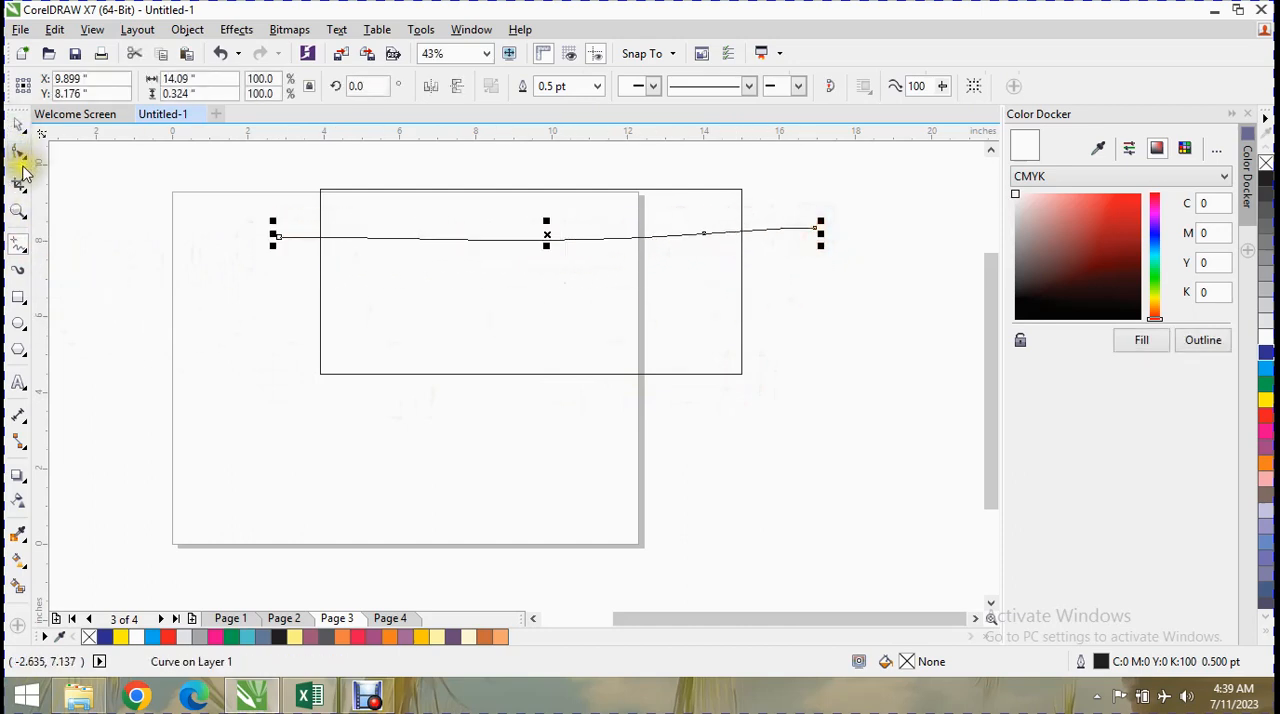
click(19, 151)
drag(492, 238, 494, 221)
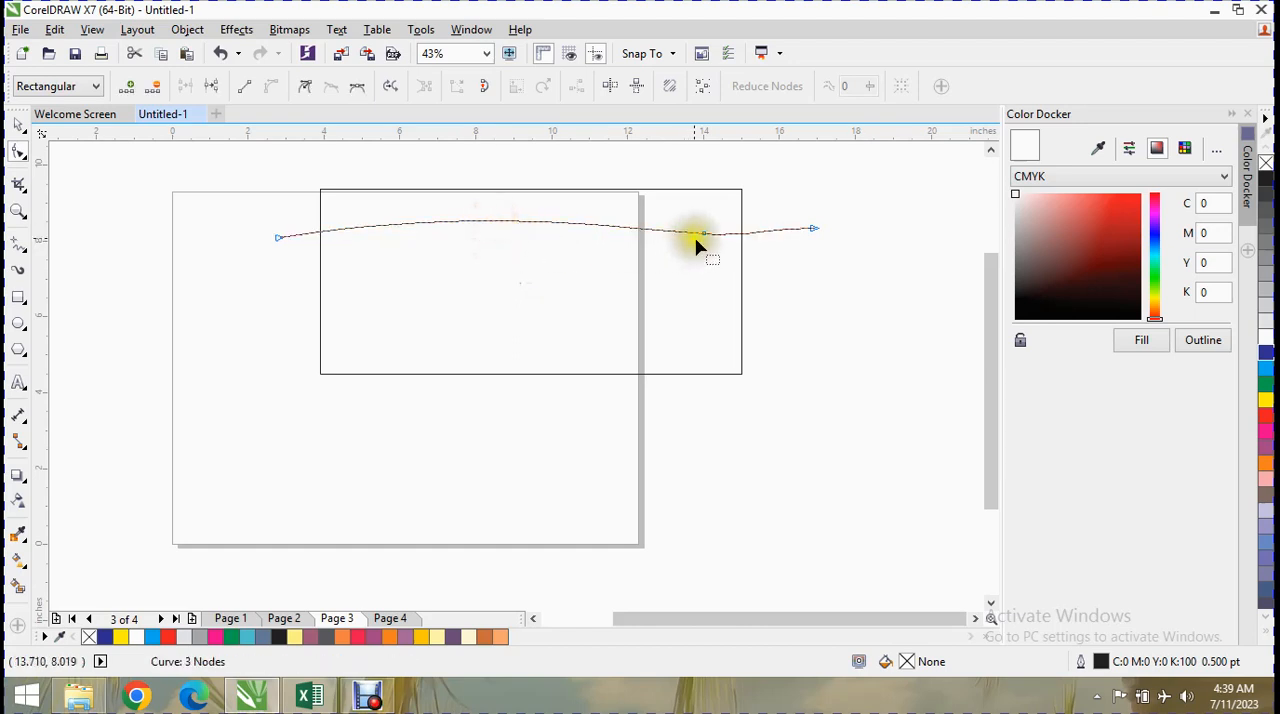
drag(703, 240, 690, 264)
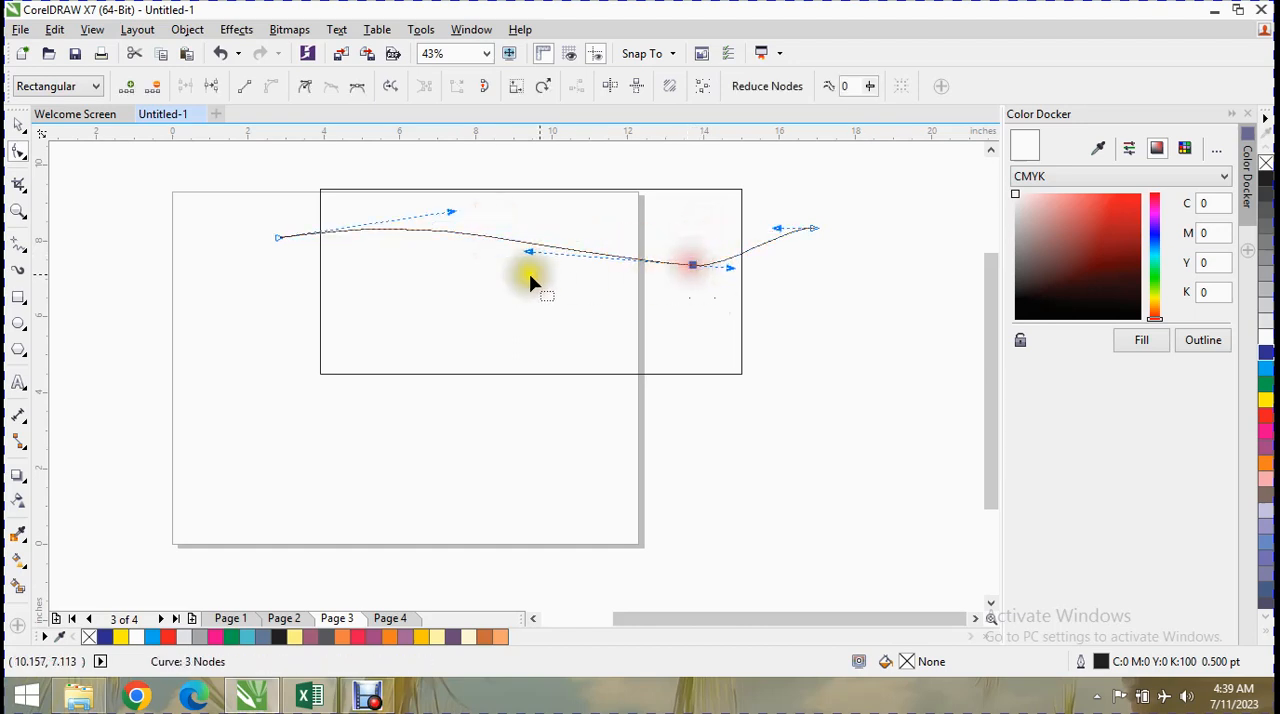
Smart Fill the rectangle's area above the wave with brownish orange (C0 M60 Y80 K20) and the 24 pt pale yellow outline.
click(18, 585)
click(217, 86)
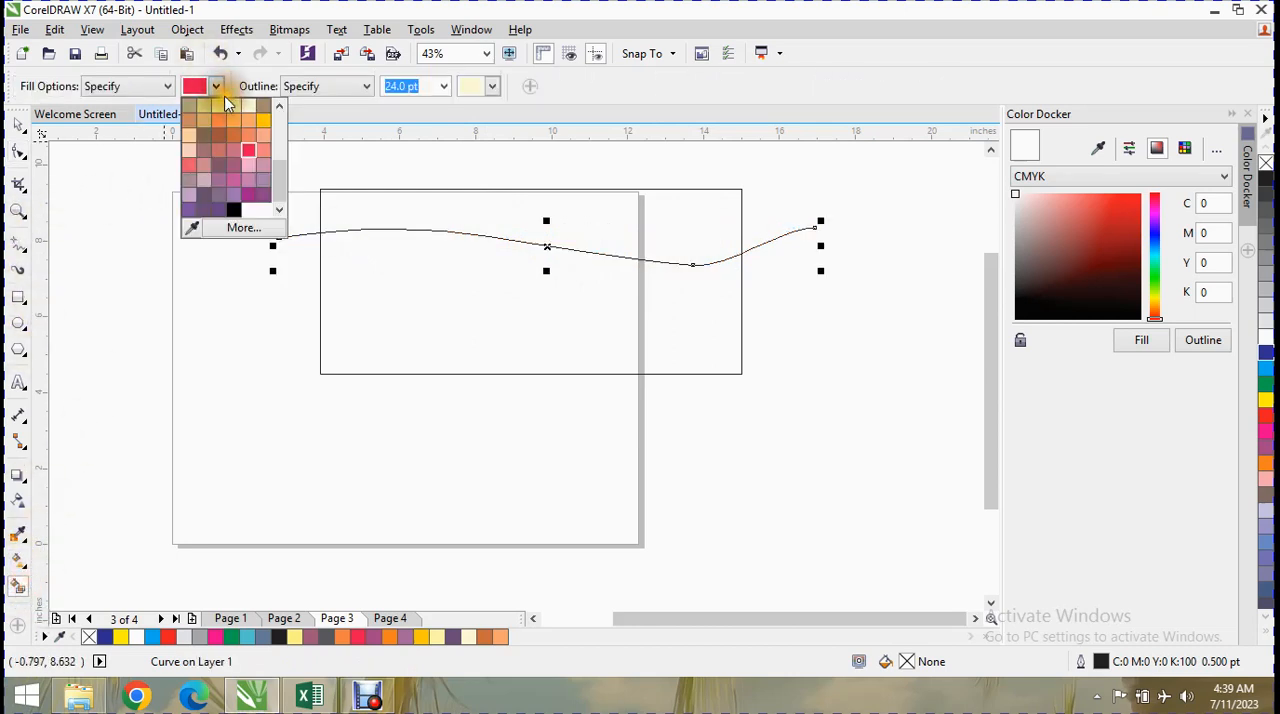
click(241, 129)
click(470, 193)
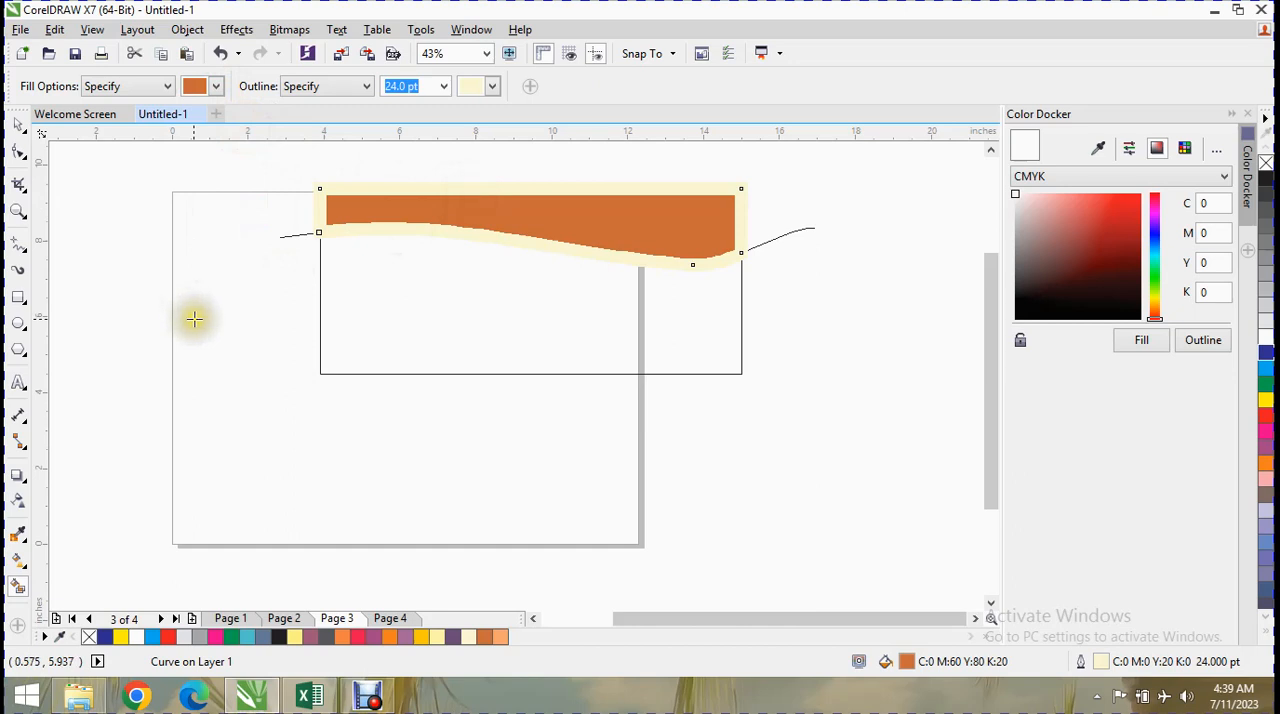
Smart Fill the area above the wave twice more, first with an 8 pt and finally with a 1 pt outline.
click(447, 88)
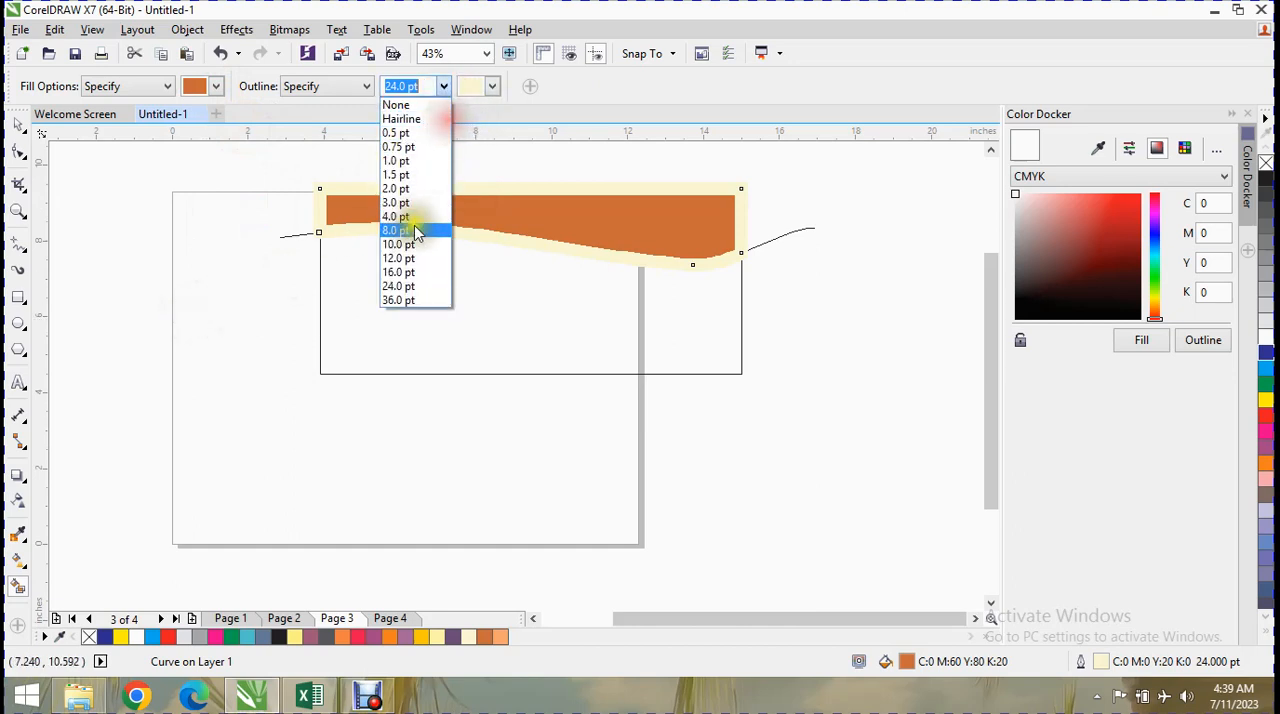
click(414, 243)
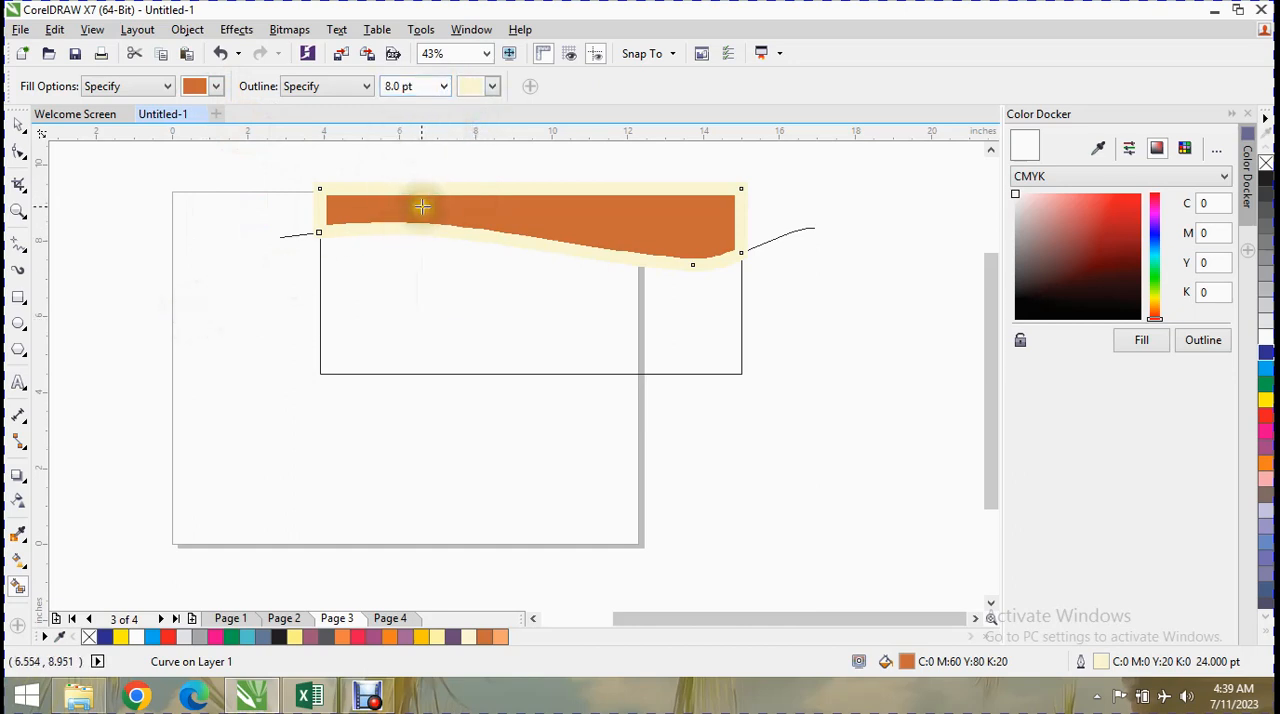
click(431, 193)
click(410, 87)
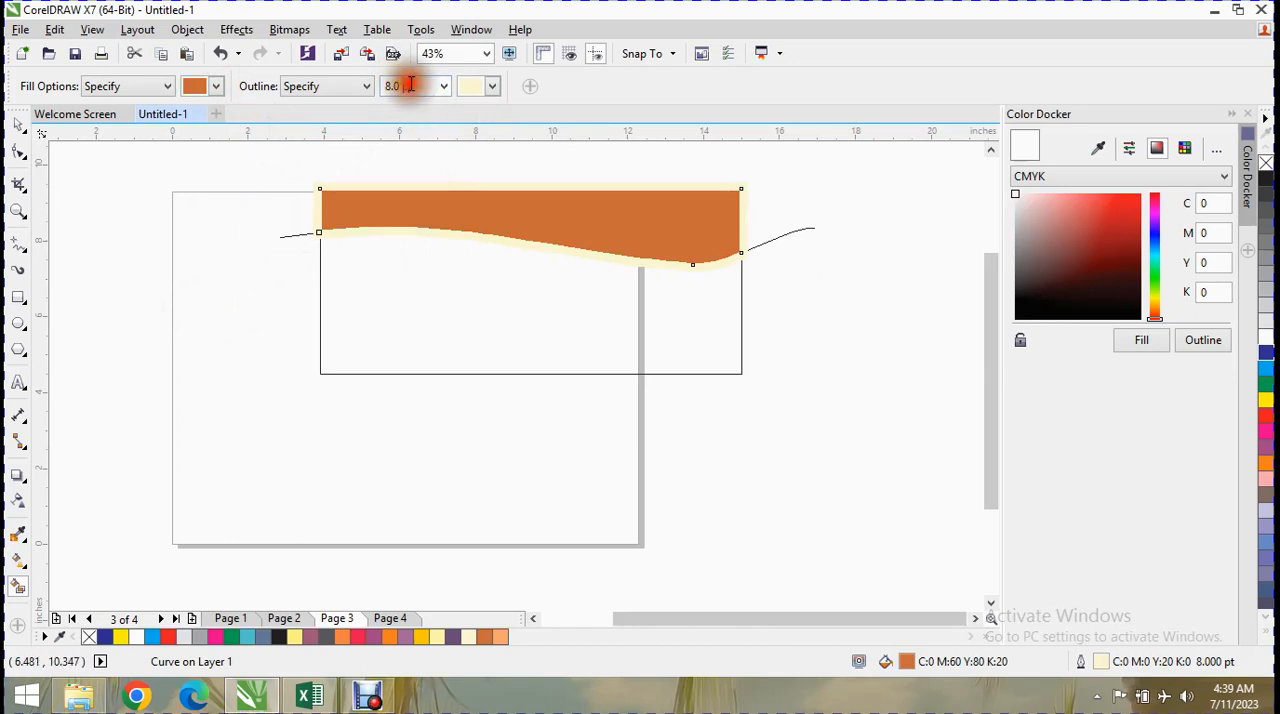
click(445, 87)
click(412, 164)
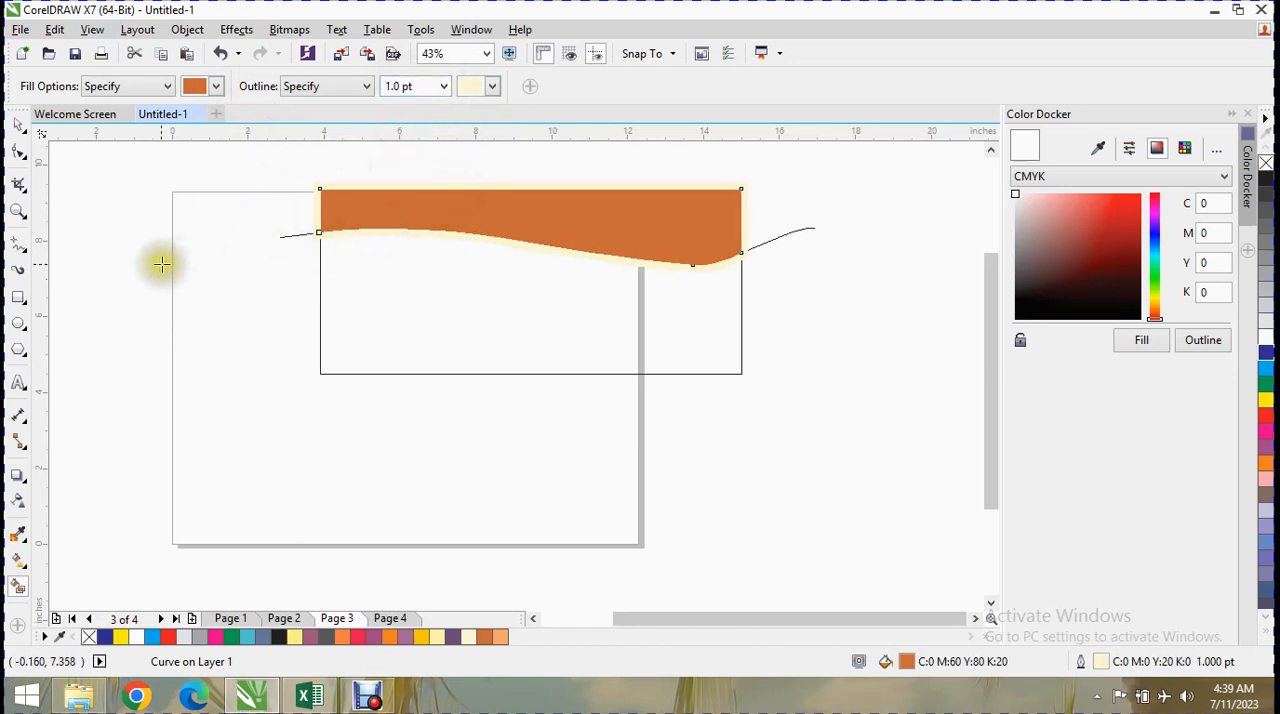
Draw a second freehand line about 13.7 inches wide just below the first wave and bend it upward to follow that wave.
click(20, 244)
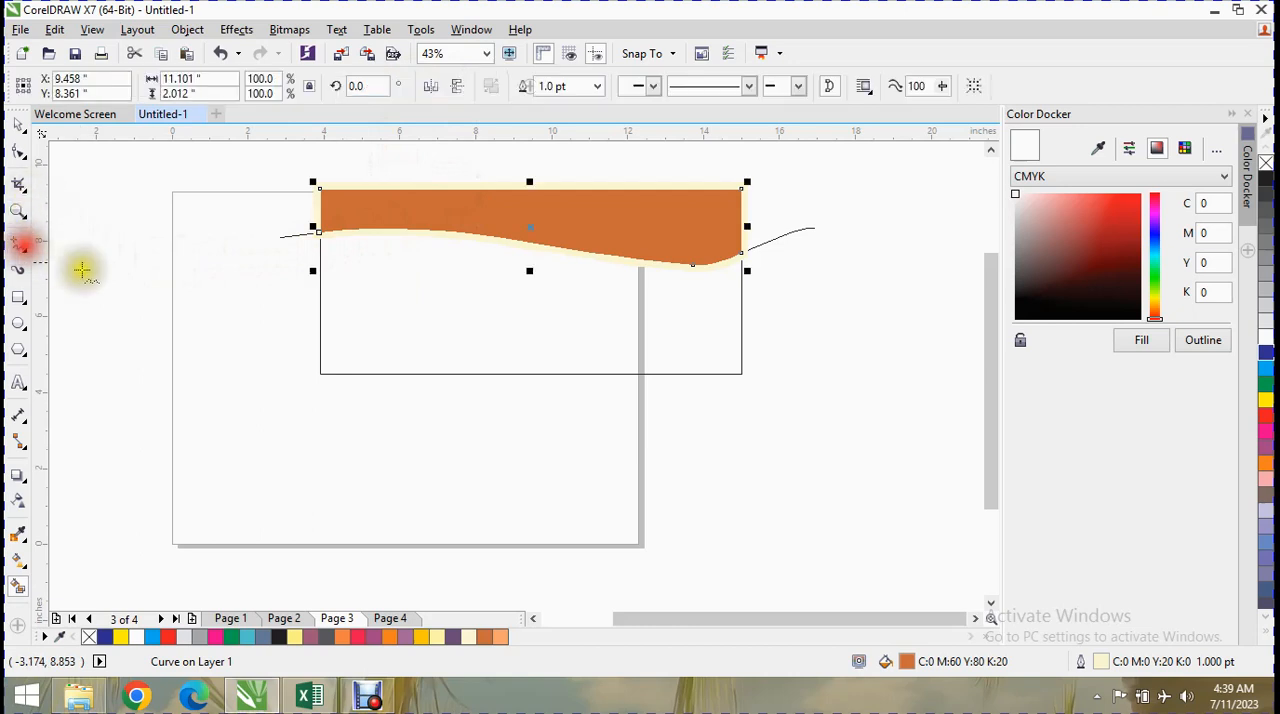
mouse_move(298, 254)
mouse_down()
mouse_move(640, 286)
mouse_move(740, 277)
mouse_move(816, 245)
mouse_up()
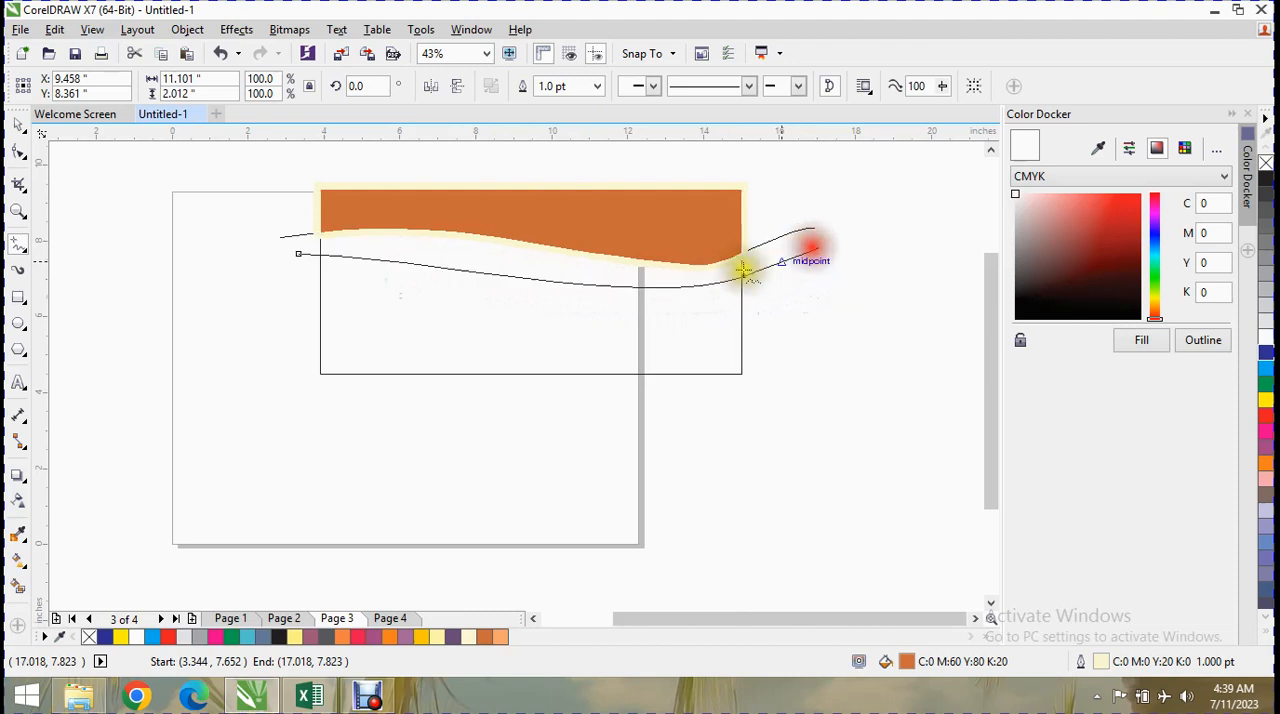
click(20, 148)
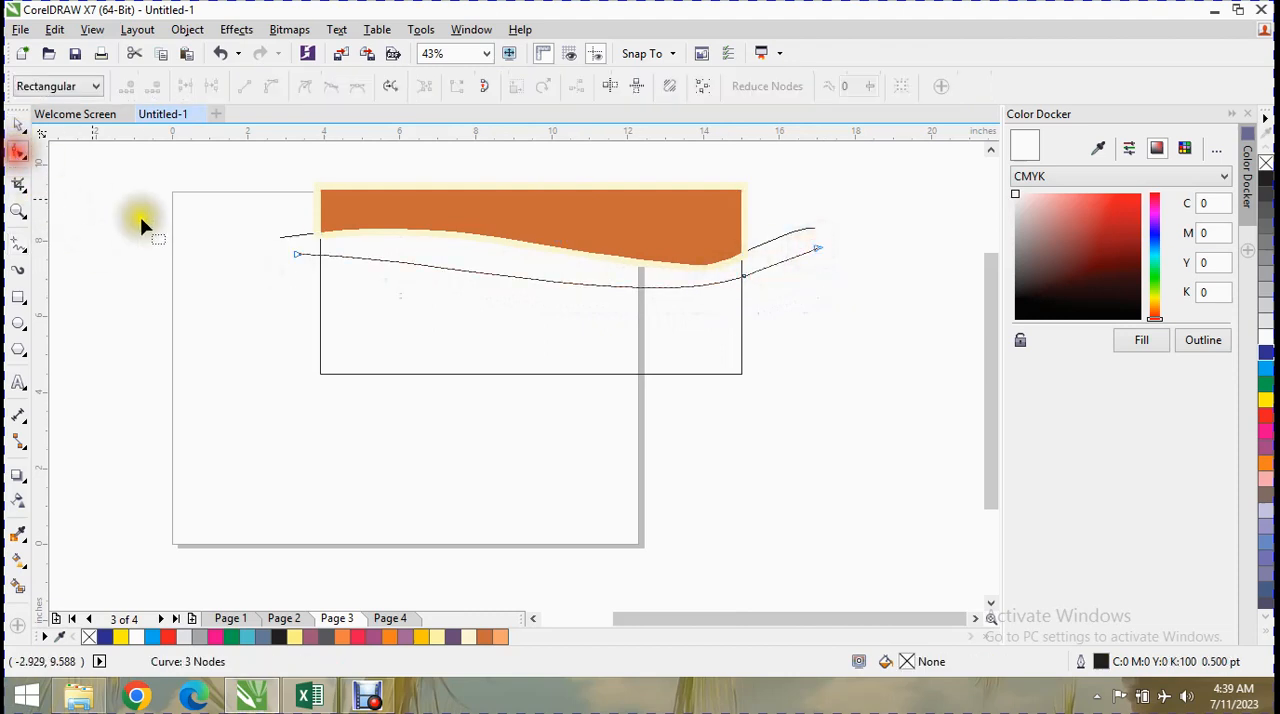
drag(581, 287, 581, 276)
drag(443, 265, 440, 257)
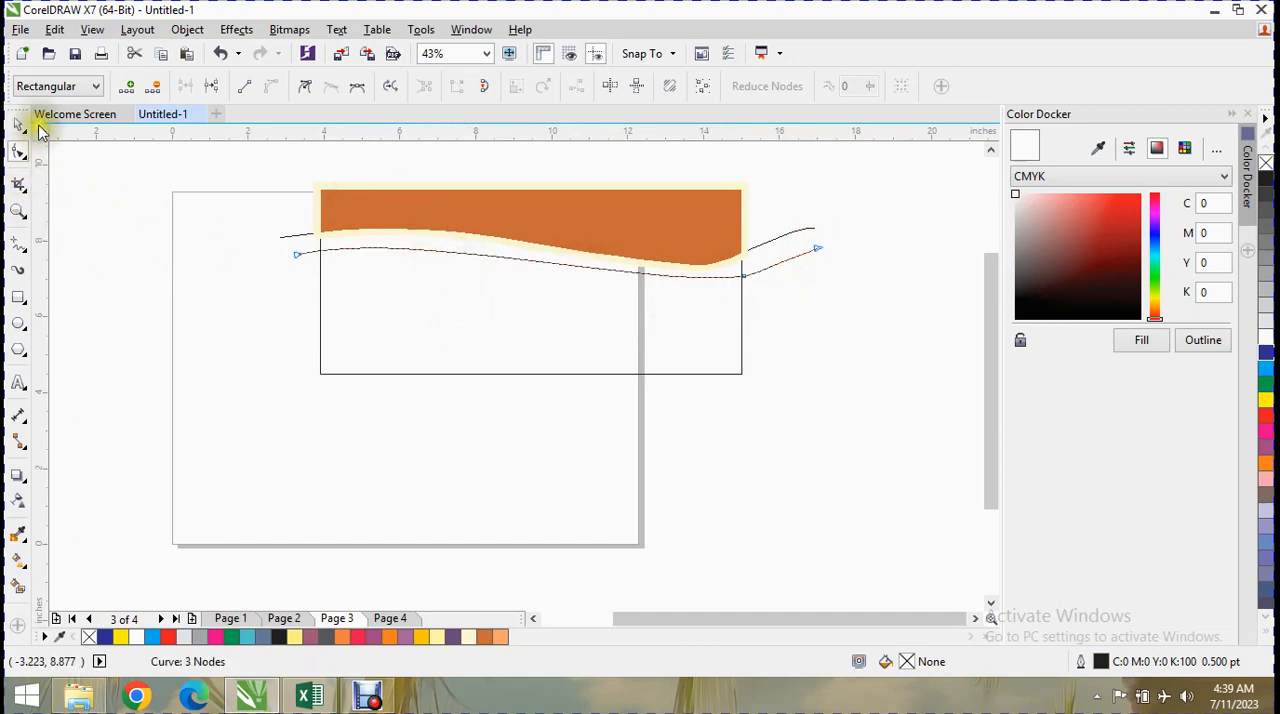
Smart Fill the narrow band between the two waves with pinkish red (C0 M100 Y60 K0) and the 1 pt pale yellow outline.
click(20, 588)
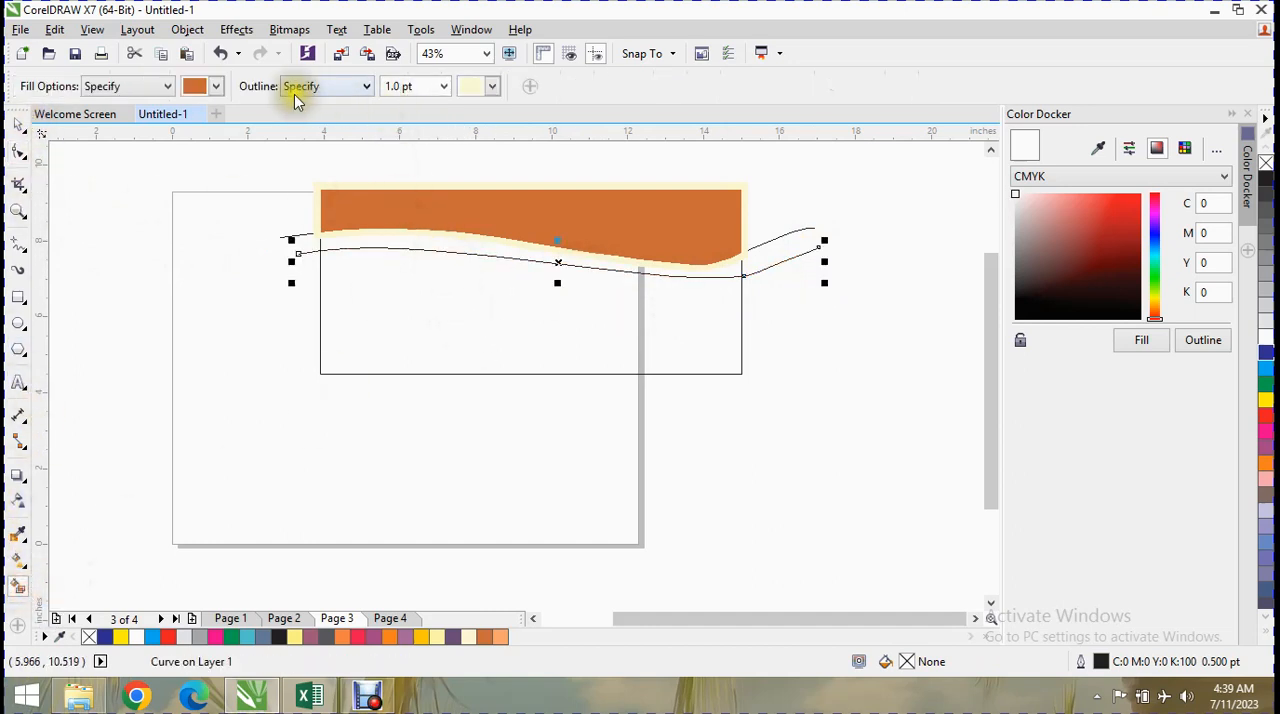
click(214, 87)
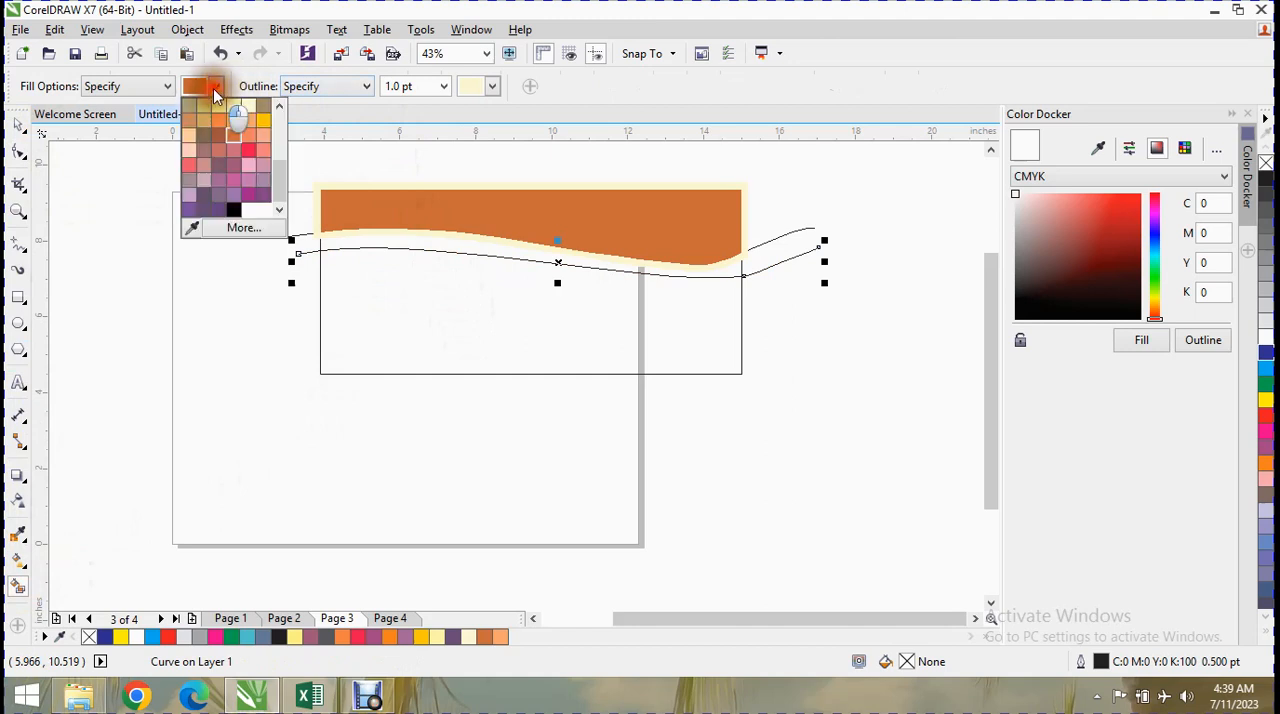
click(263, 160)
click(380, 248)
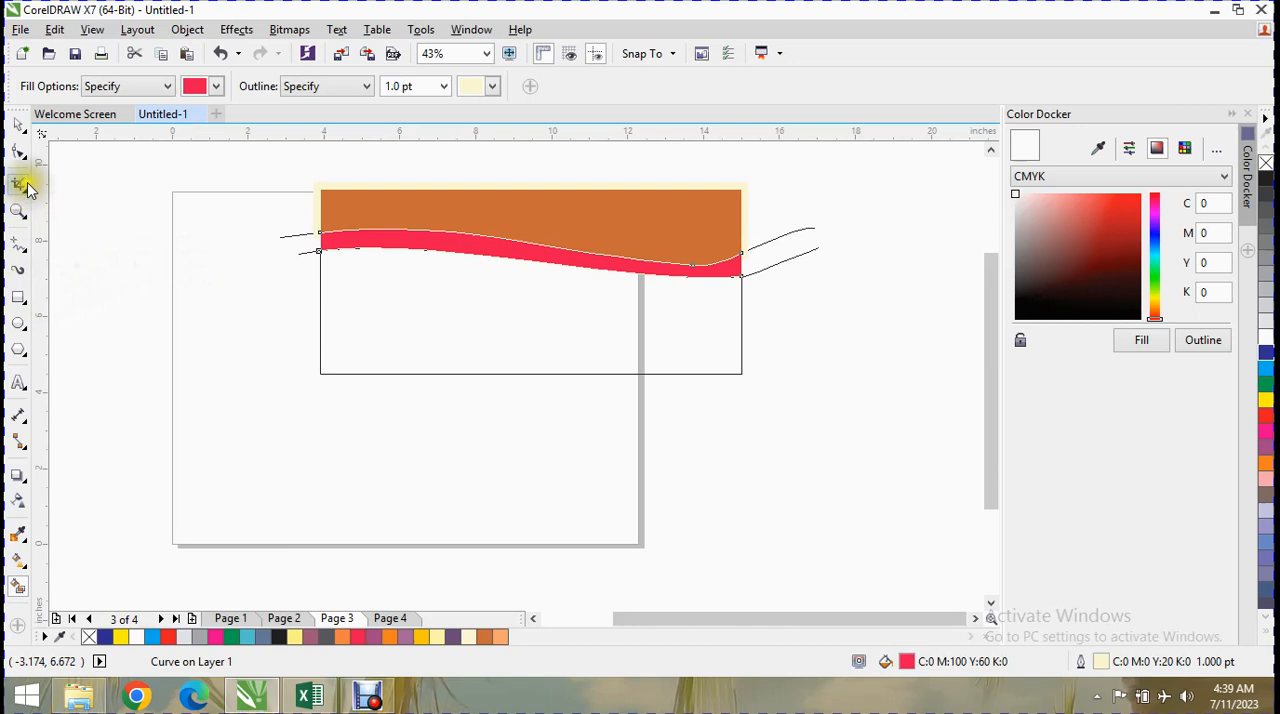
Draw an arched freehand line about 11.42 inches wide between the rectangle's lower corners, raise its middle node and flatten its starting slope.
click(17, 241)
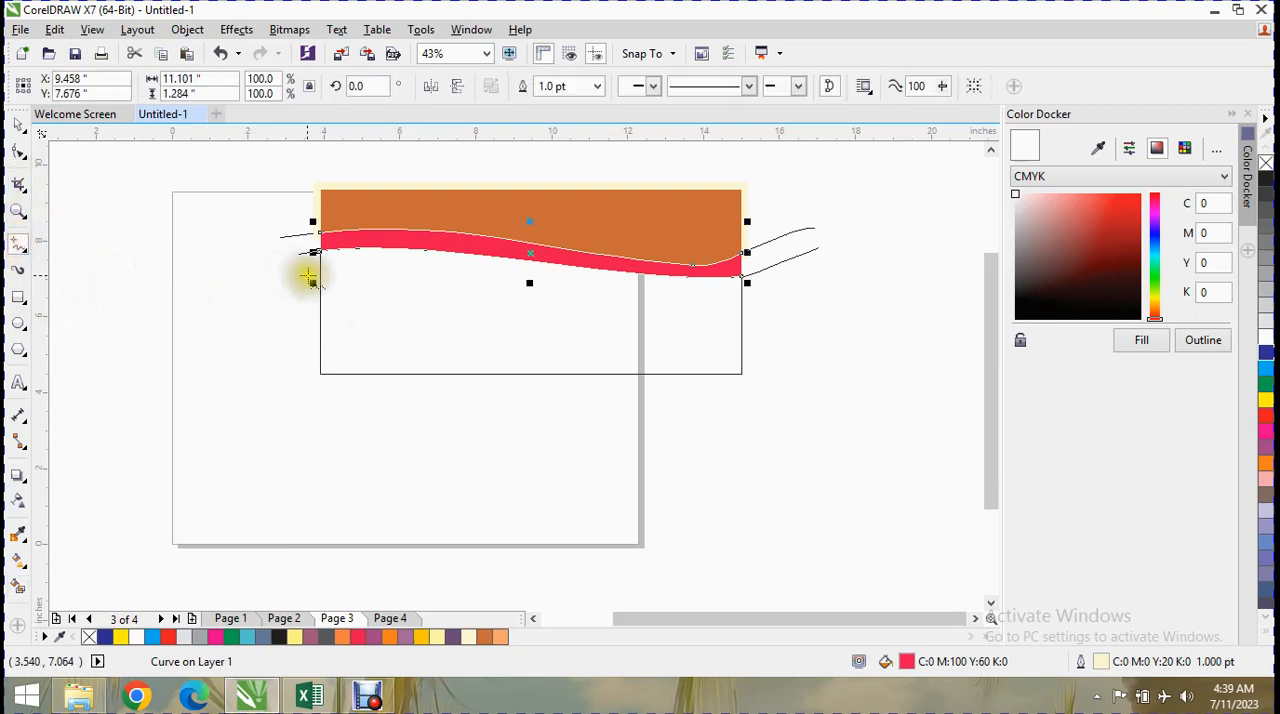
mouse_move(320, 373)
mouse_down()
mouse_move(626, 346)
mouse_move(753, 374)
mouse_up()
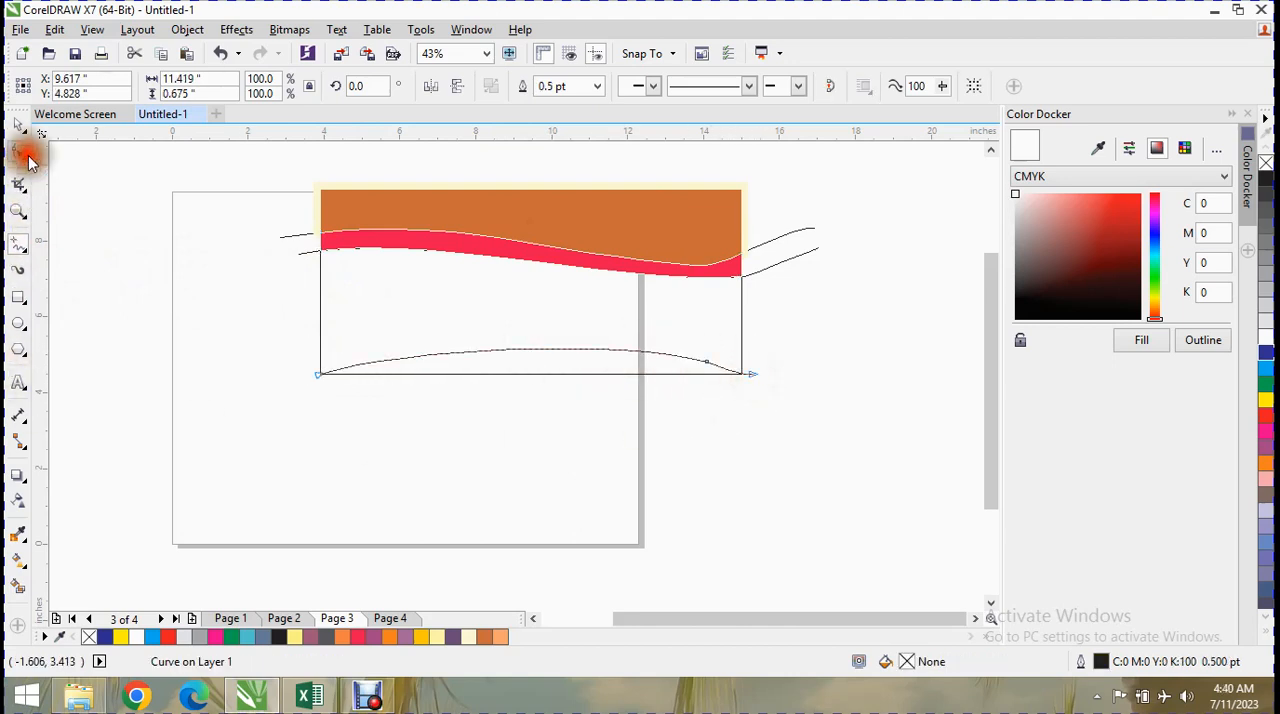
click(20, 155)
drag(714, 368, 680, 331)
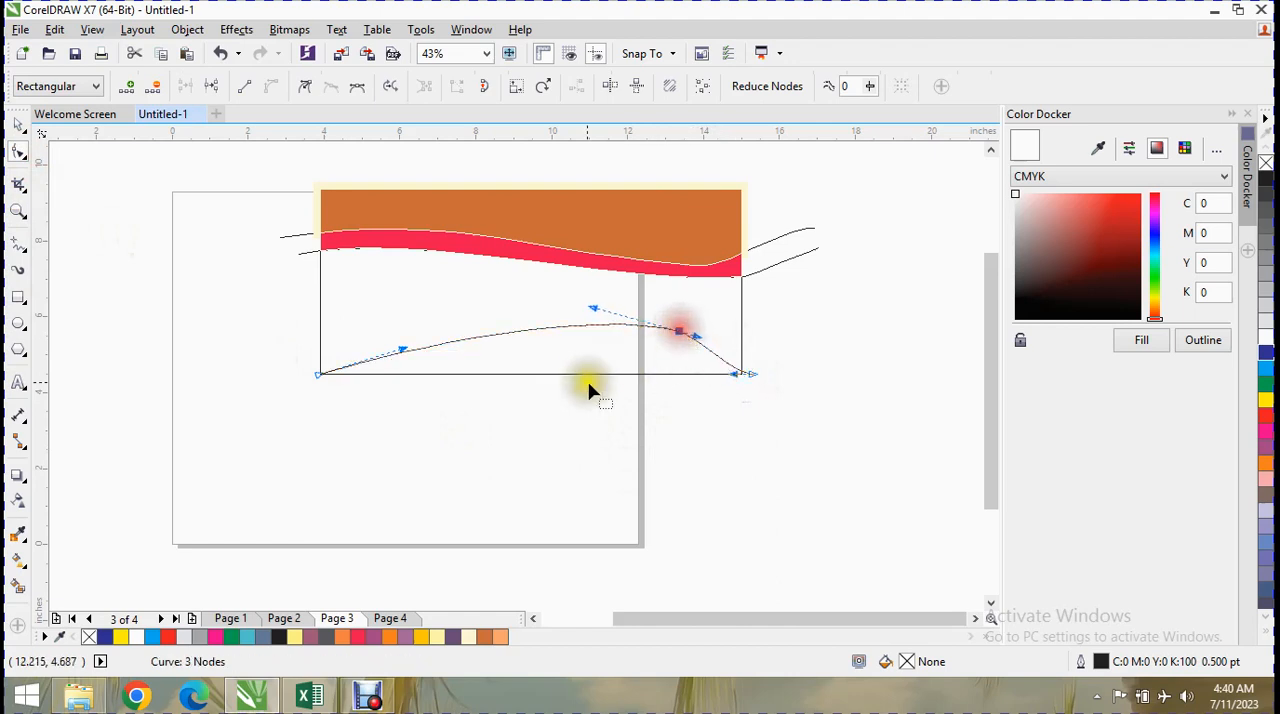
drag(408, 349, 412, 360)
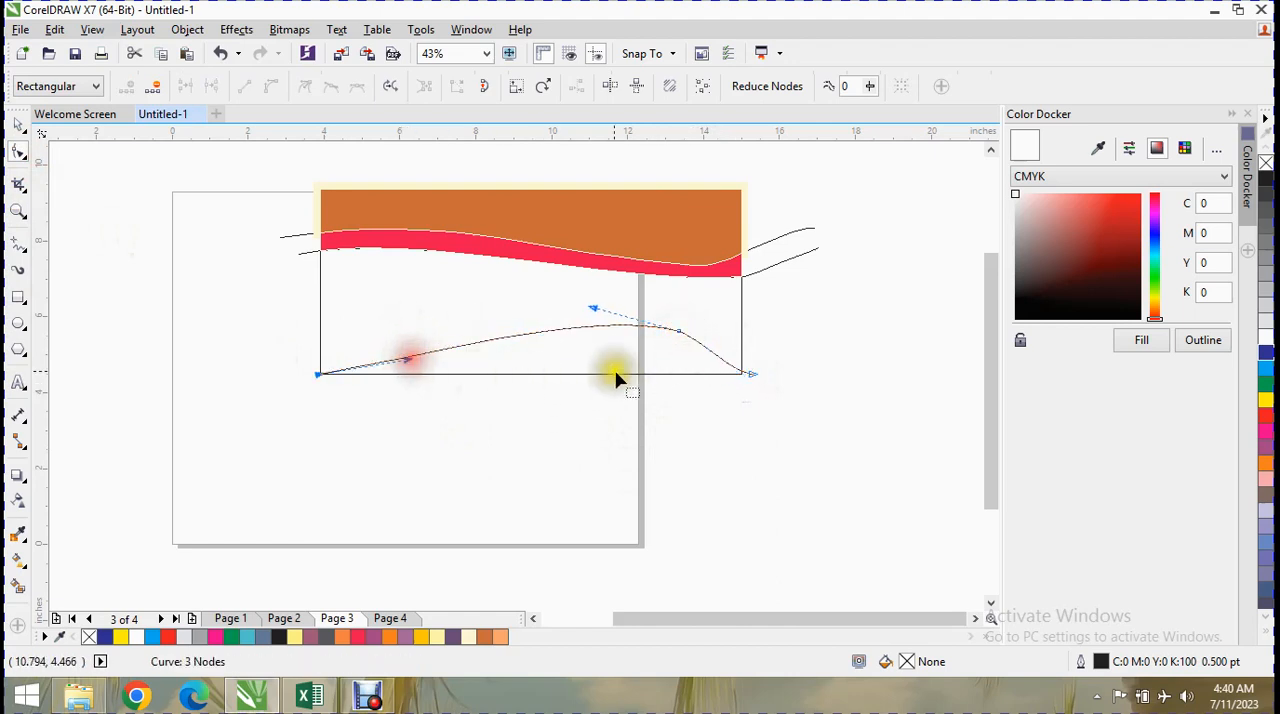
Smart Fill the area under the arch with dusty pink (C0 M40 Y20 K20) and a 1 pt outline, undoing the extra fill made outside the rectangle.
click(22, 583)
click(215, 86)
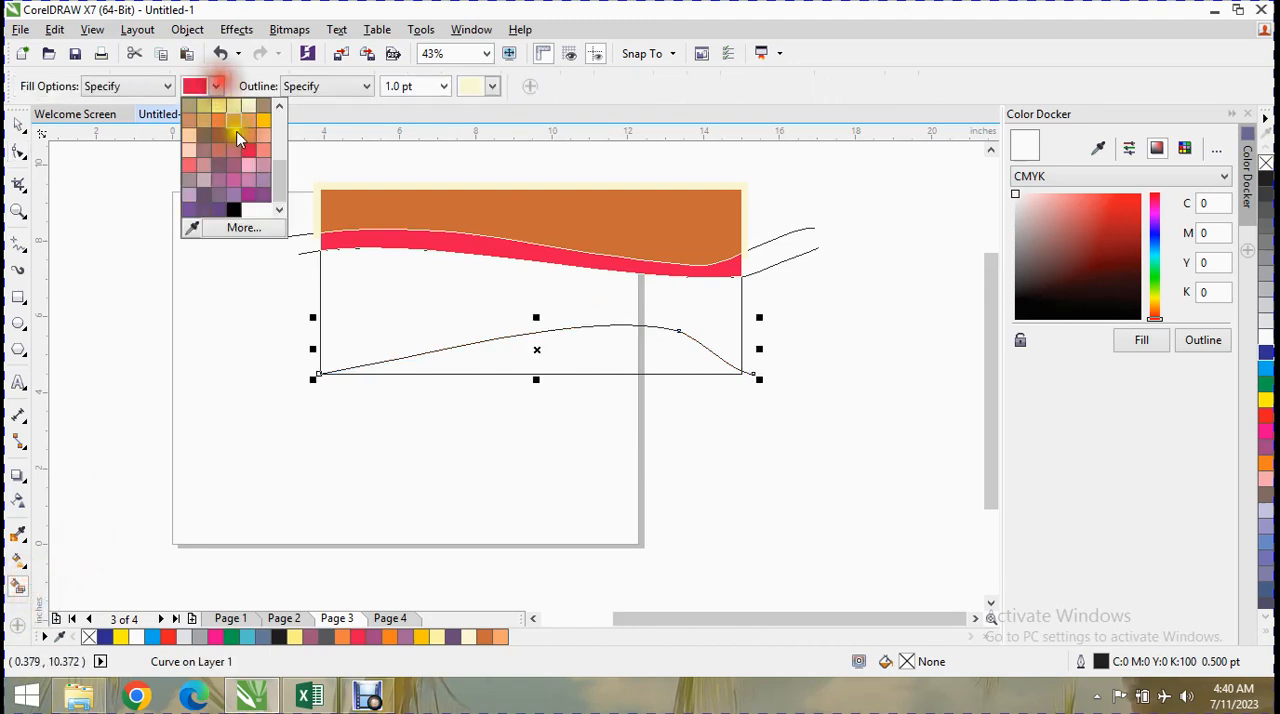
click(205, 172)
click(608, 363)
click(789, 532)
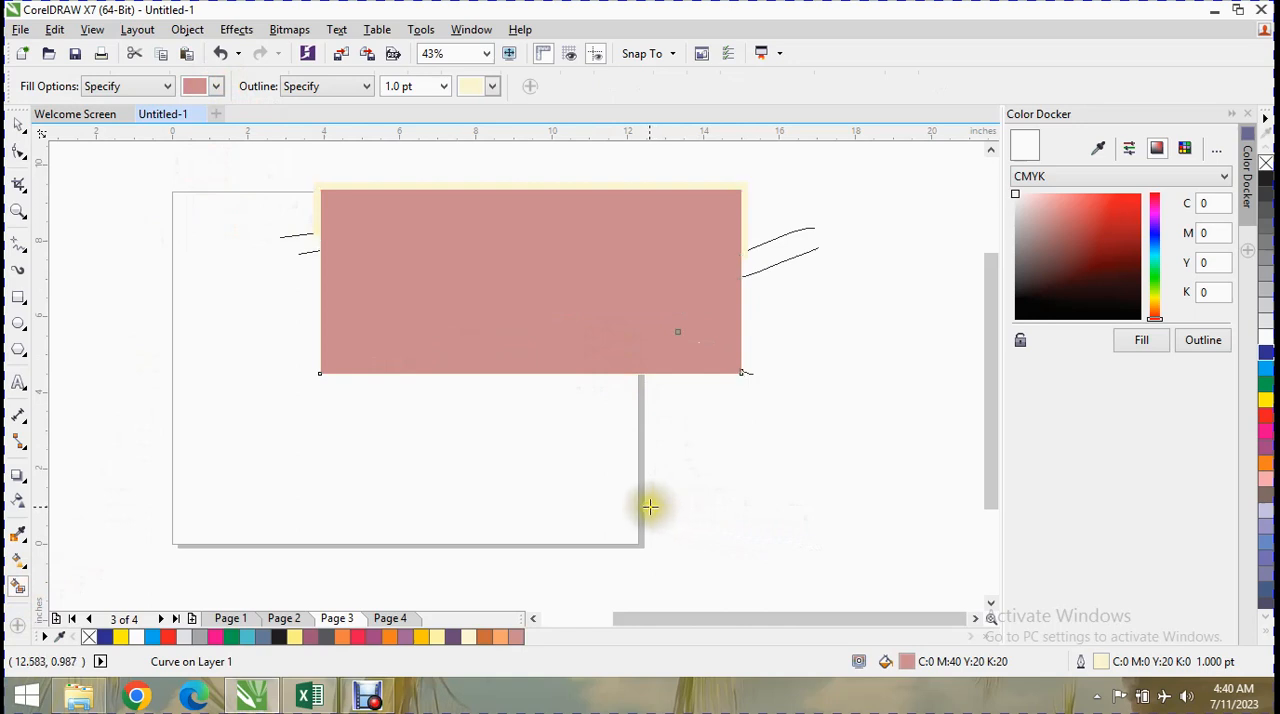
key(ctrl+z)
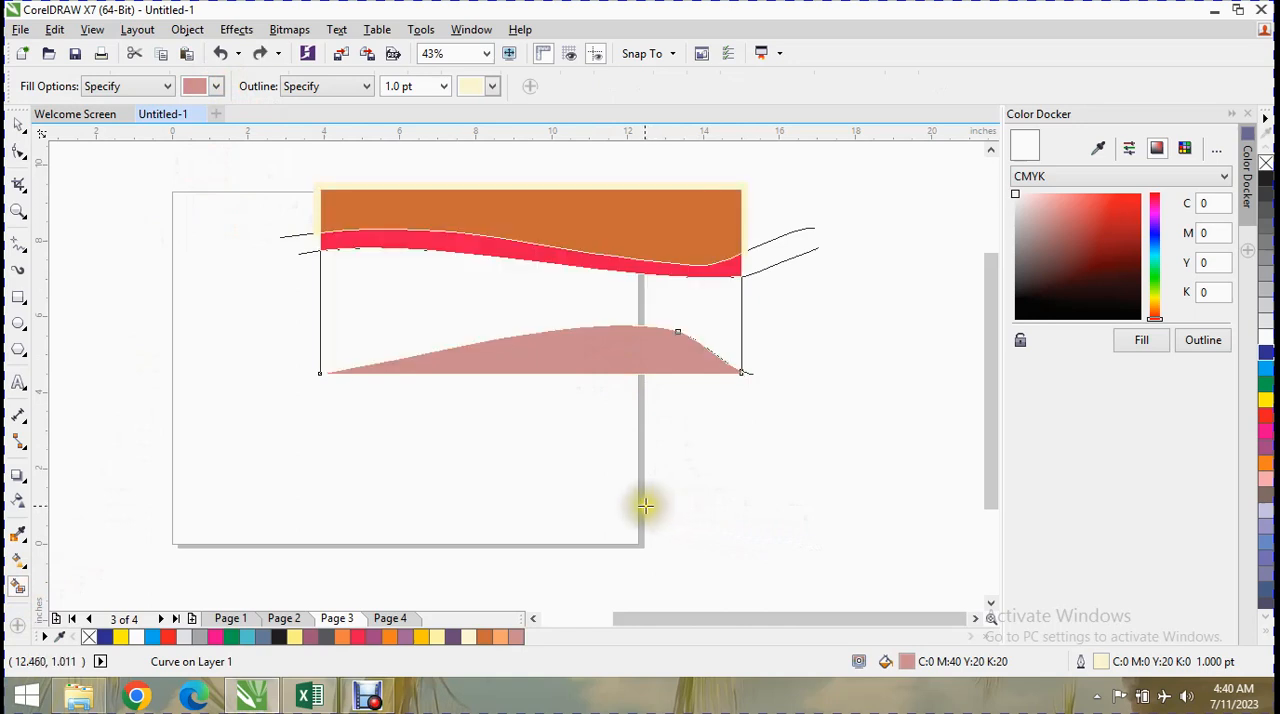
Delete the two freehand wave lines that extend past the rectangle, keeping the orange and pinkish red fills.
click(27, 138)
click(313, 258)
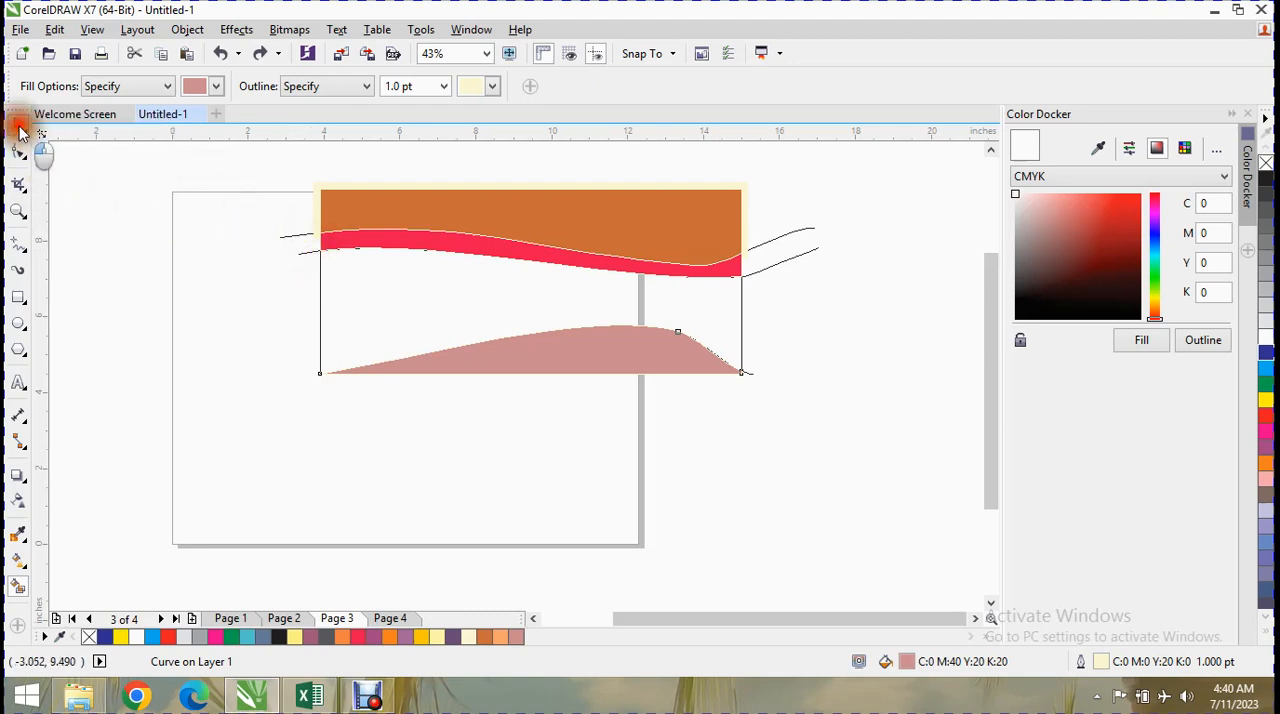
click(20, 130)
click(300, 258)
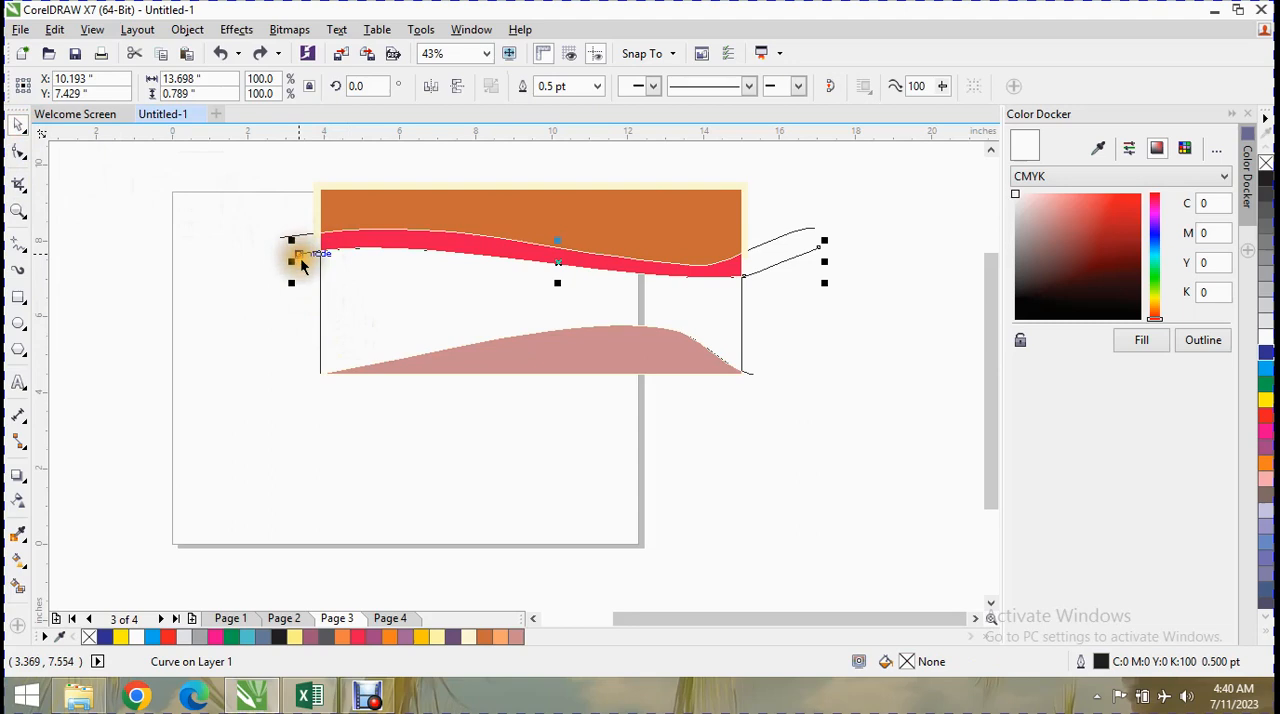
click(288, 238)
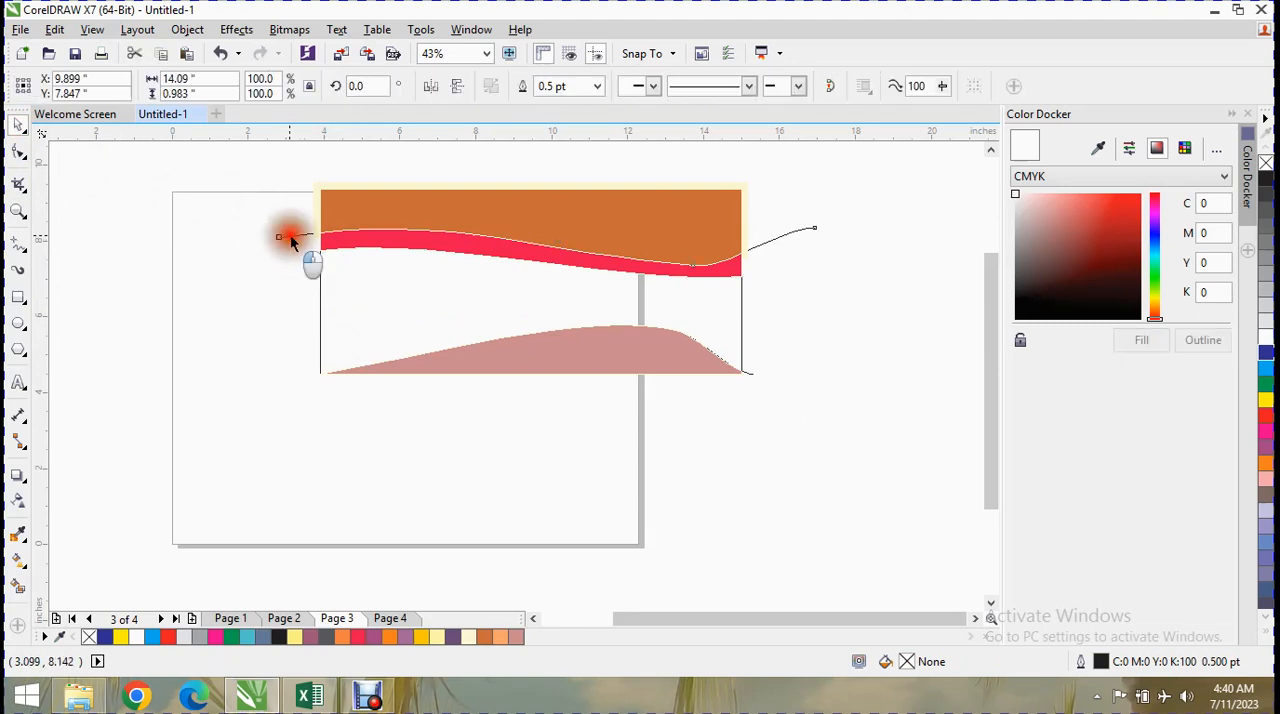
click(293, 240)
Try deleting the dusty pink filled shape under the arch, undoing the deletion each time.
click(365, 374)
key(Delete)
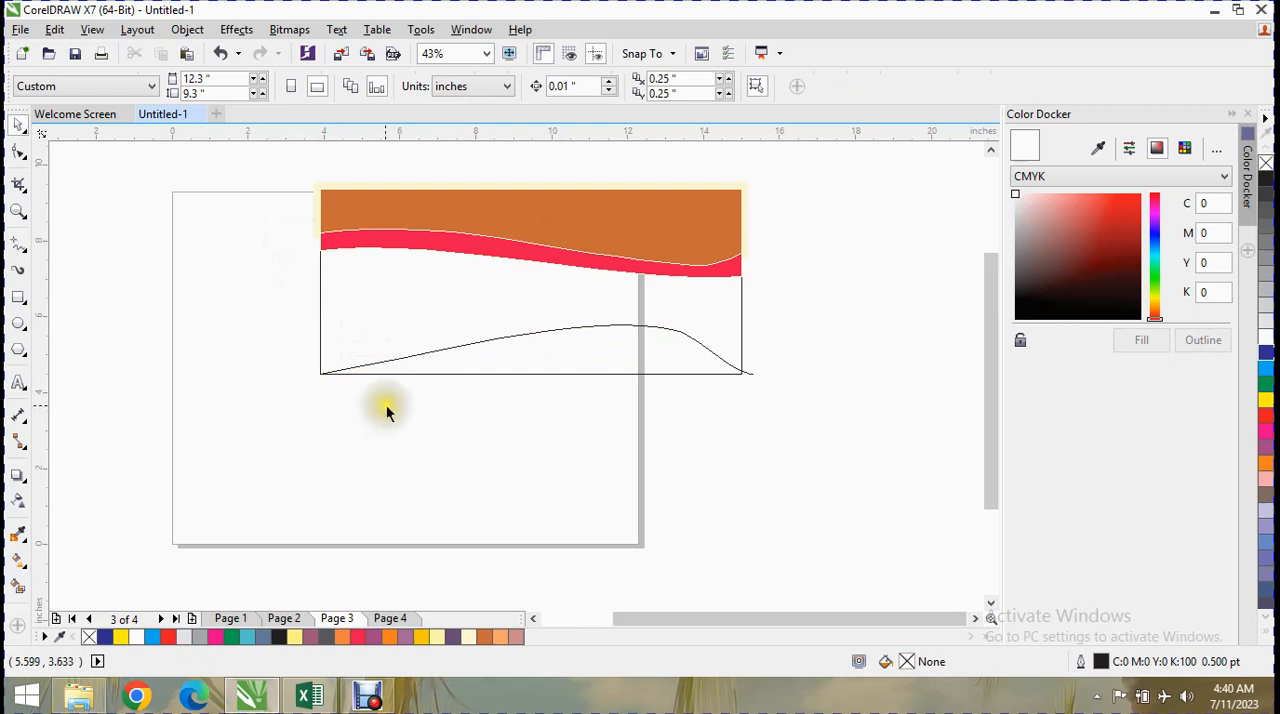
key(ctrl+z)
click(366, 375)
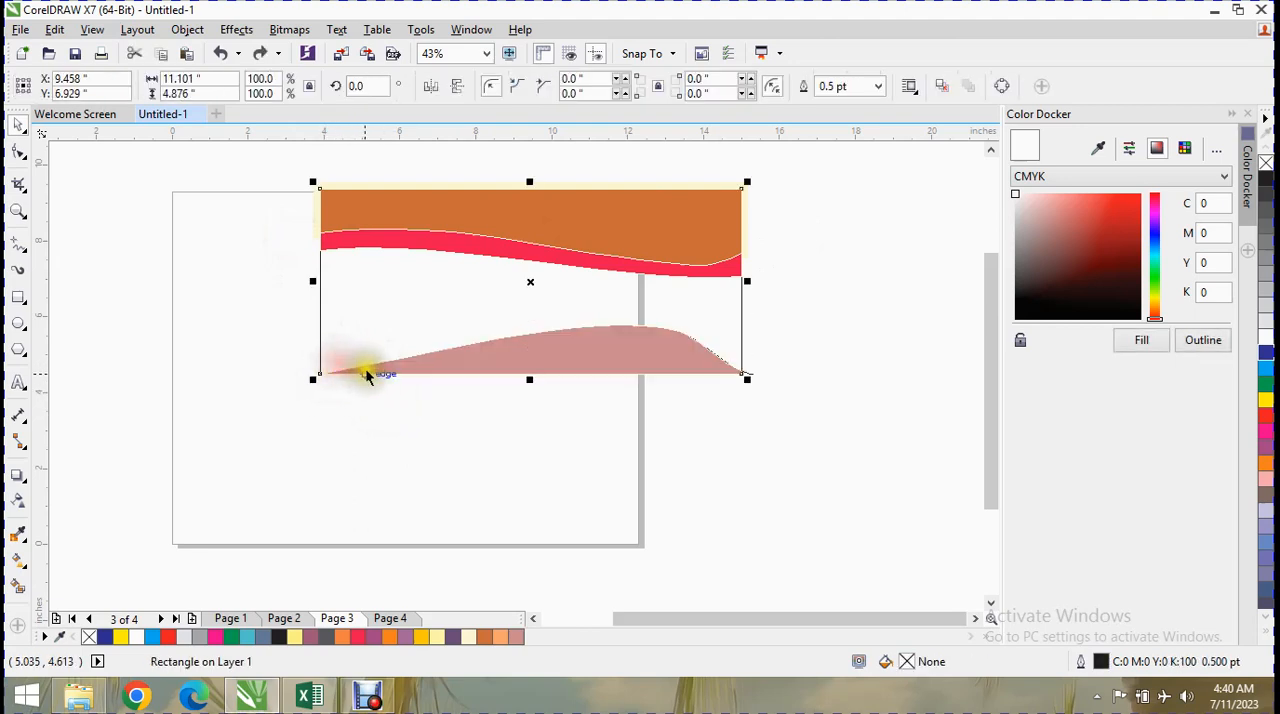
click(366, 374)
click(694, 341)
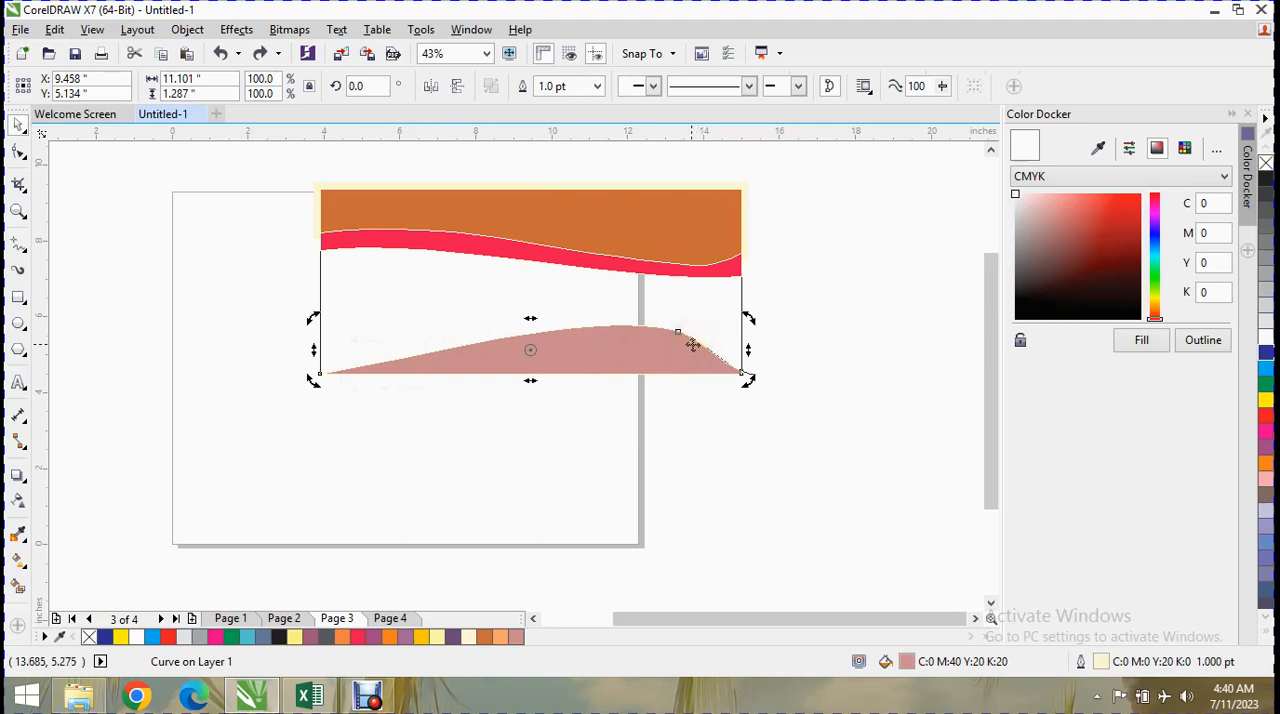
key(Delete)
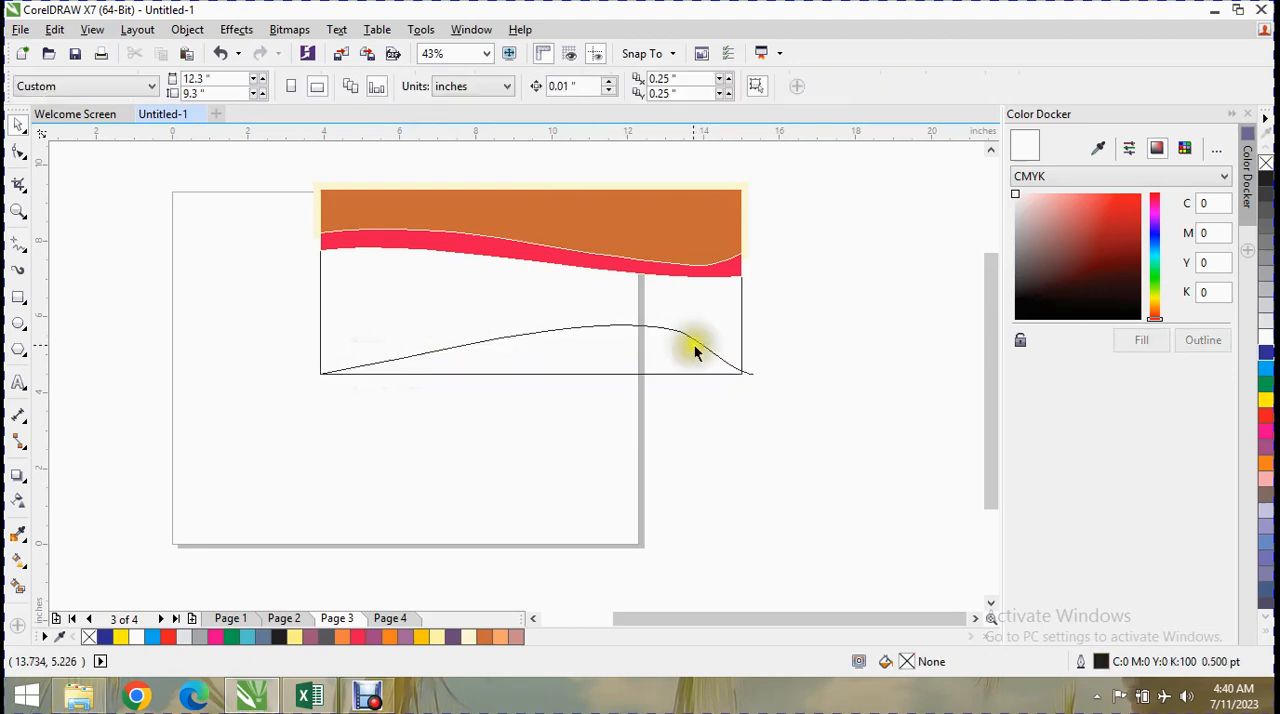
key(ctrl+z)
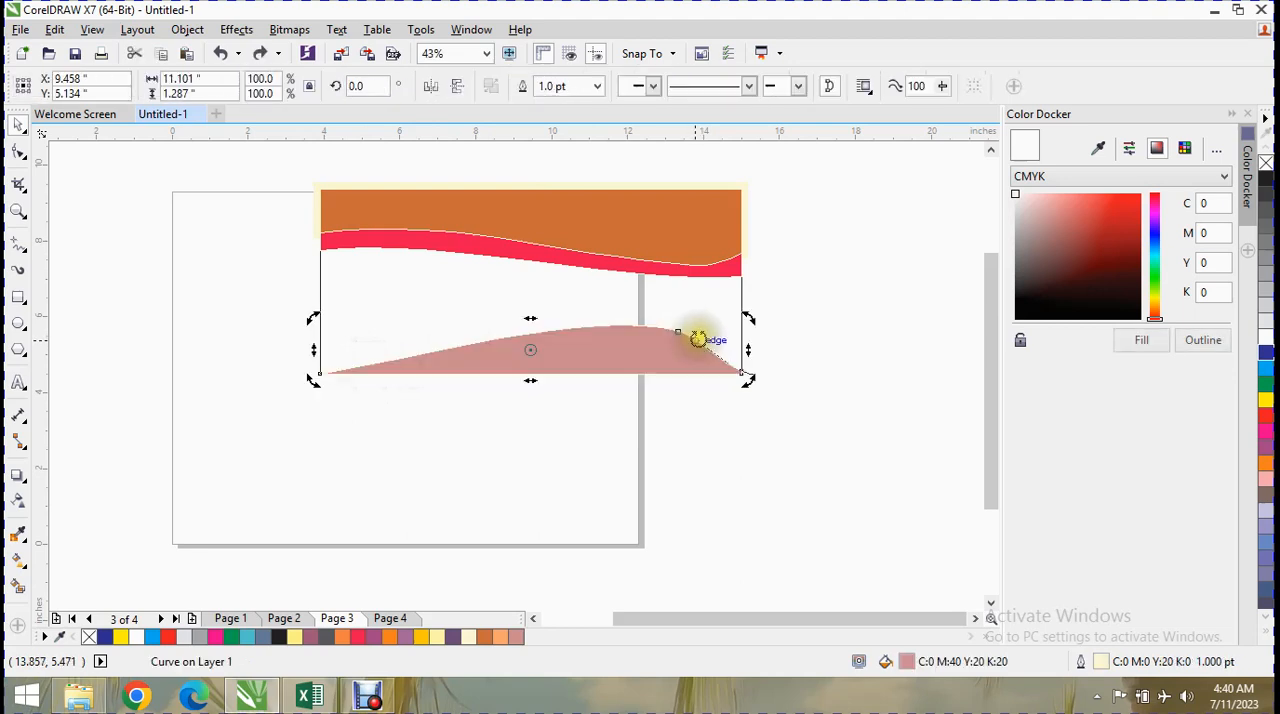
Delete the arched freehand line by its end protruding past the rectangle's lower corner, then clear the selection.
click(752, 376)
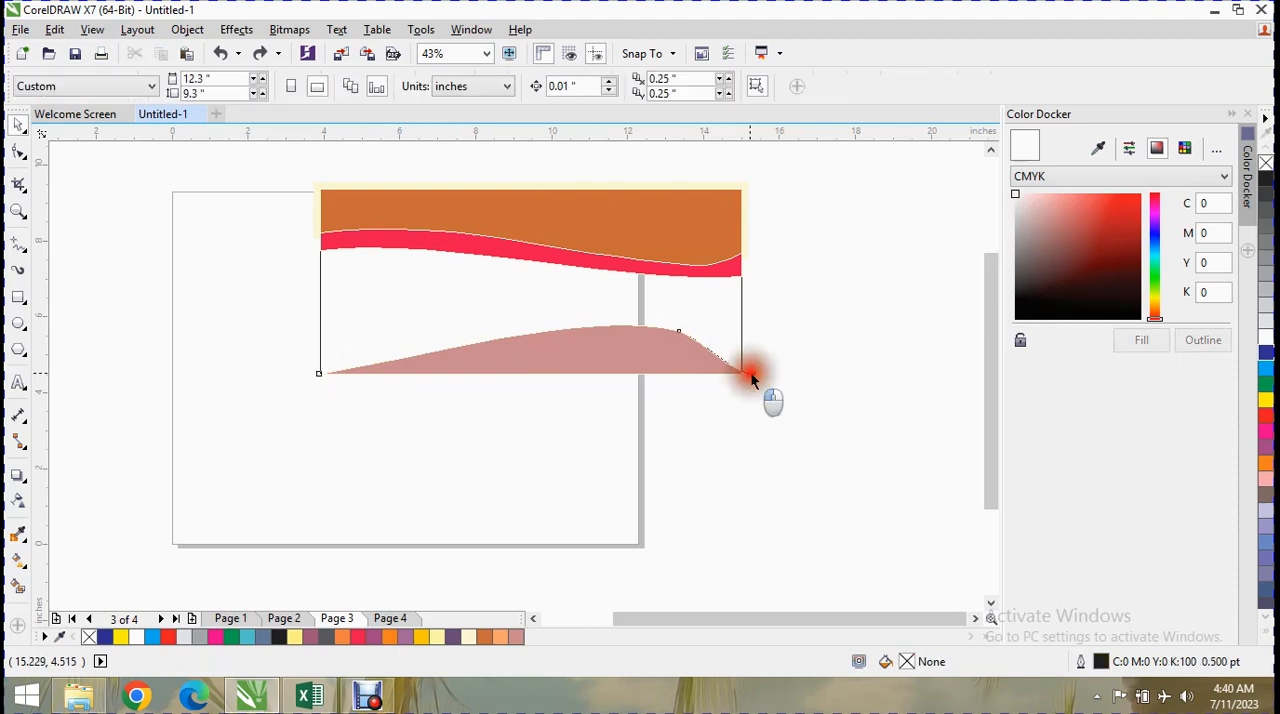
click(750, 374)
click(766, 404)
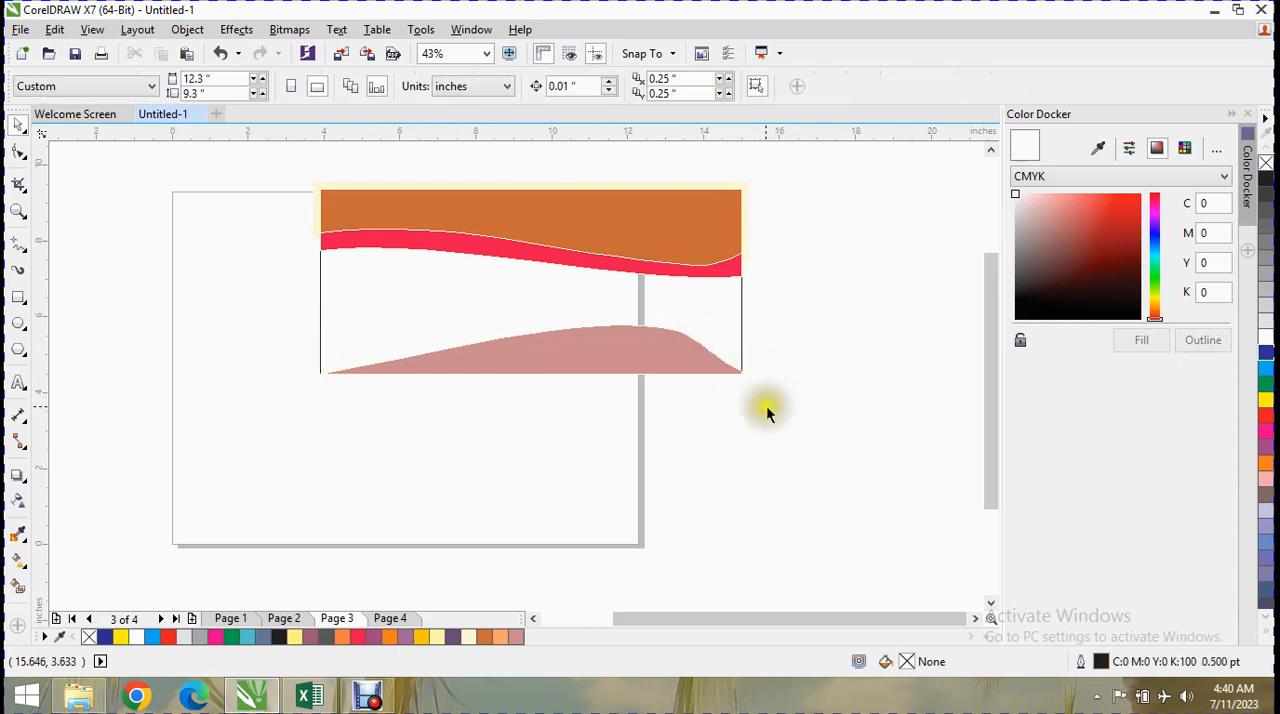